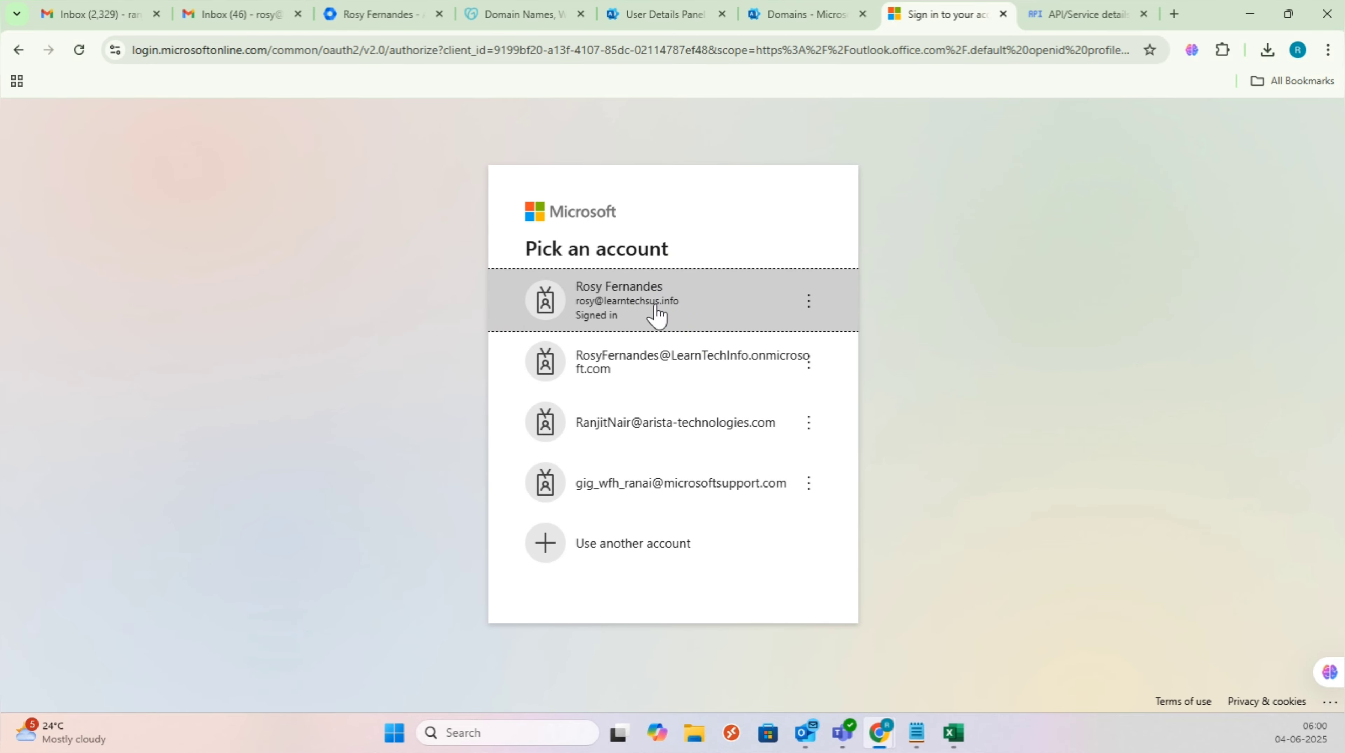
# Step: Forget the extra saved account, sign in as the migrated user, then view the Gmail inbox
pyautogui.click(809, 363)
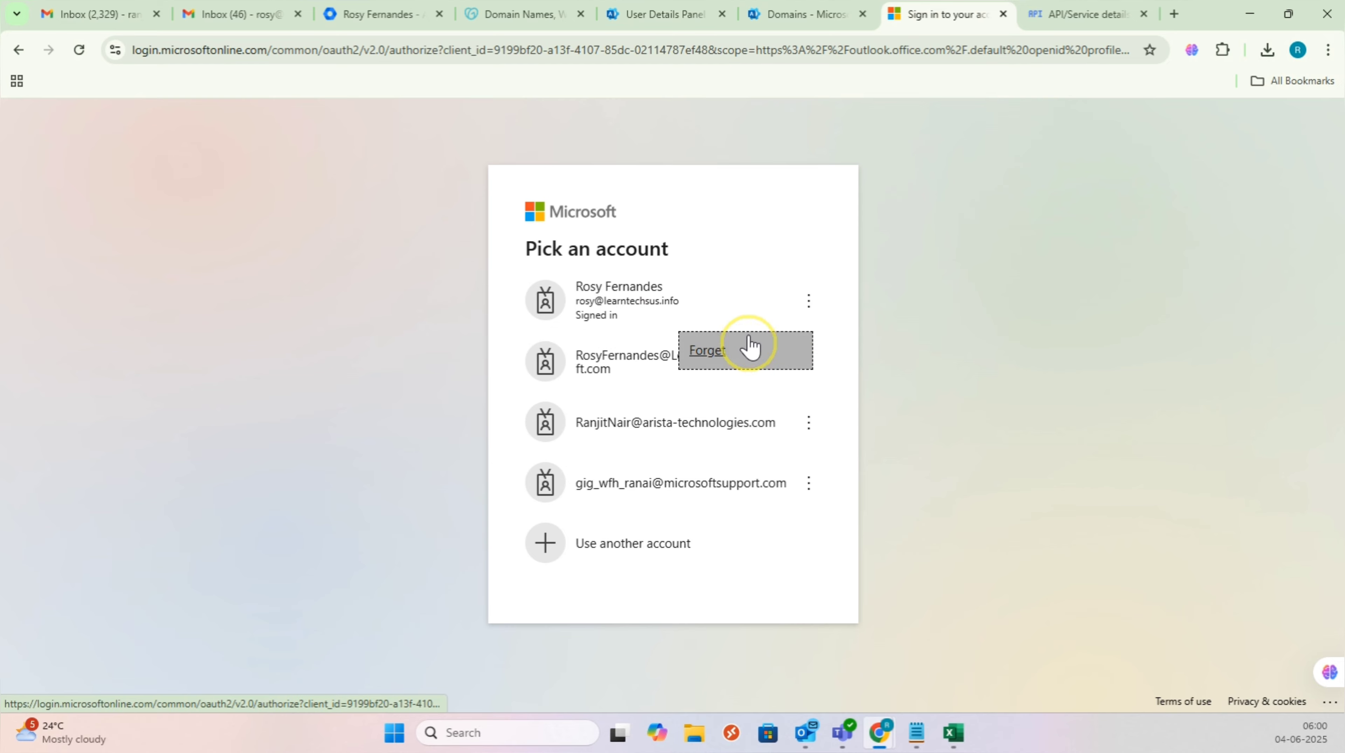
pyautogui.click(750, 347)
pyautogui.click(692, 325)
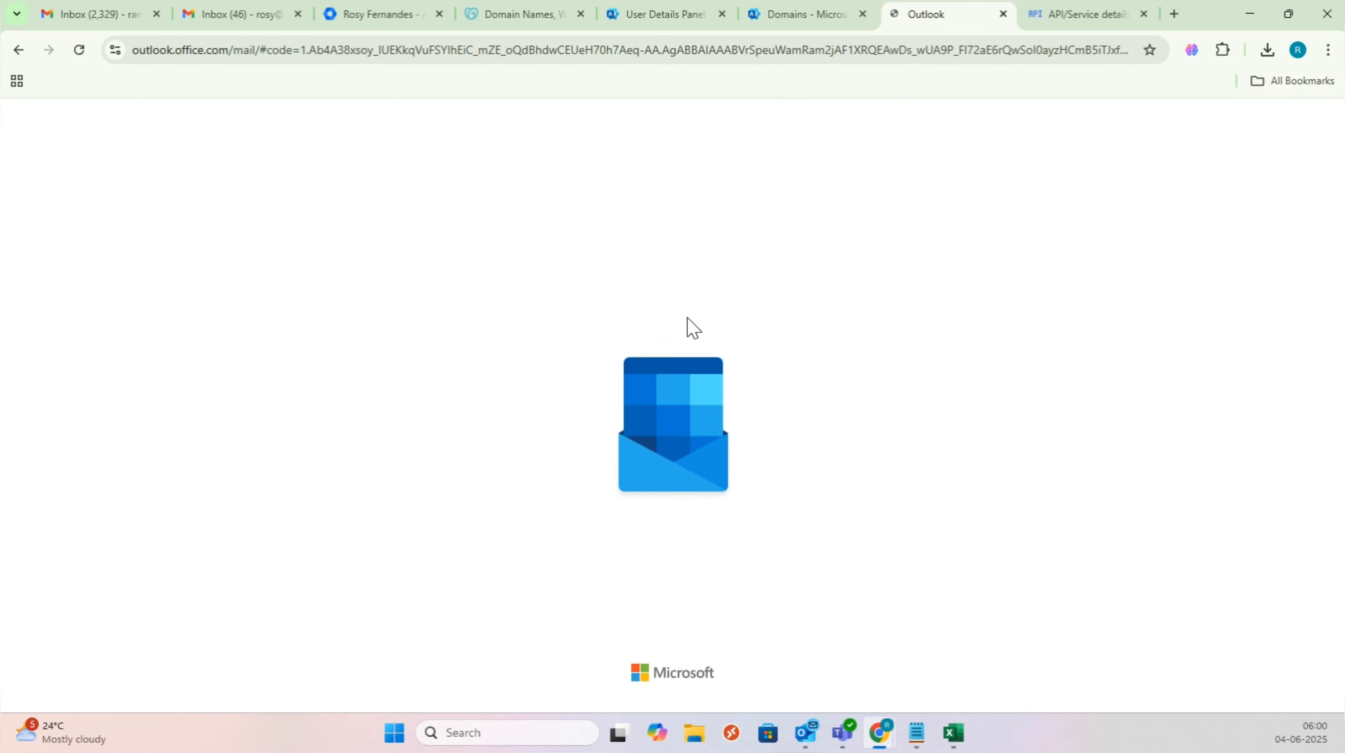
pyautogui.click(685, 316)
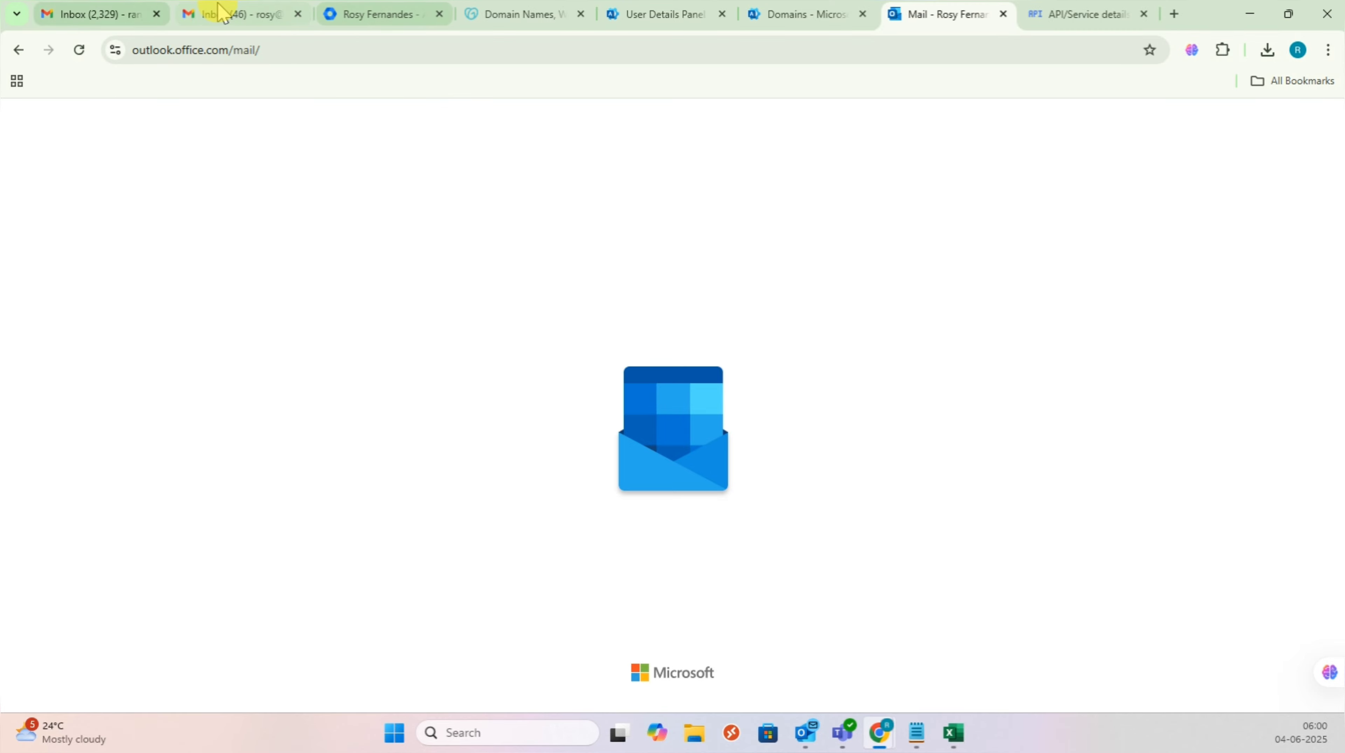
pyautogui.click(222, 14)
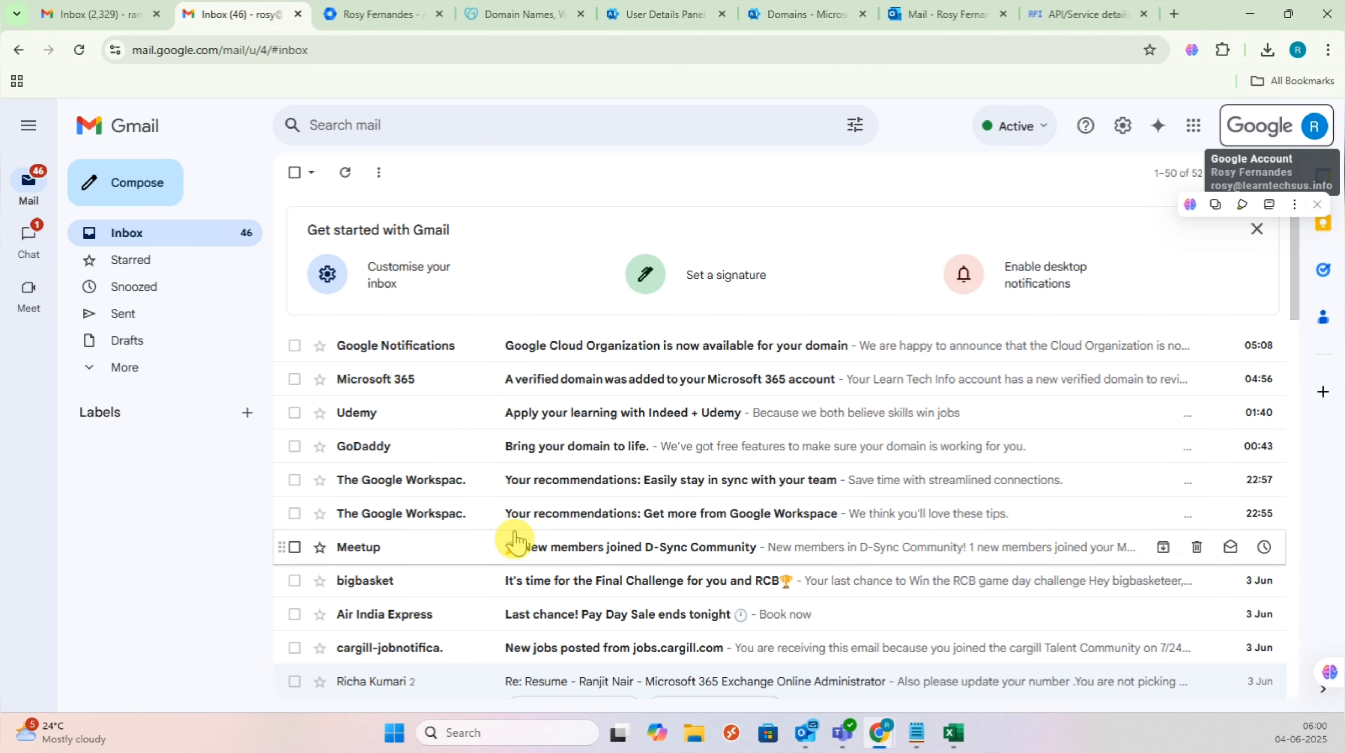
pyautogui.scroll(-3, 581, 547)
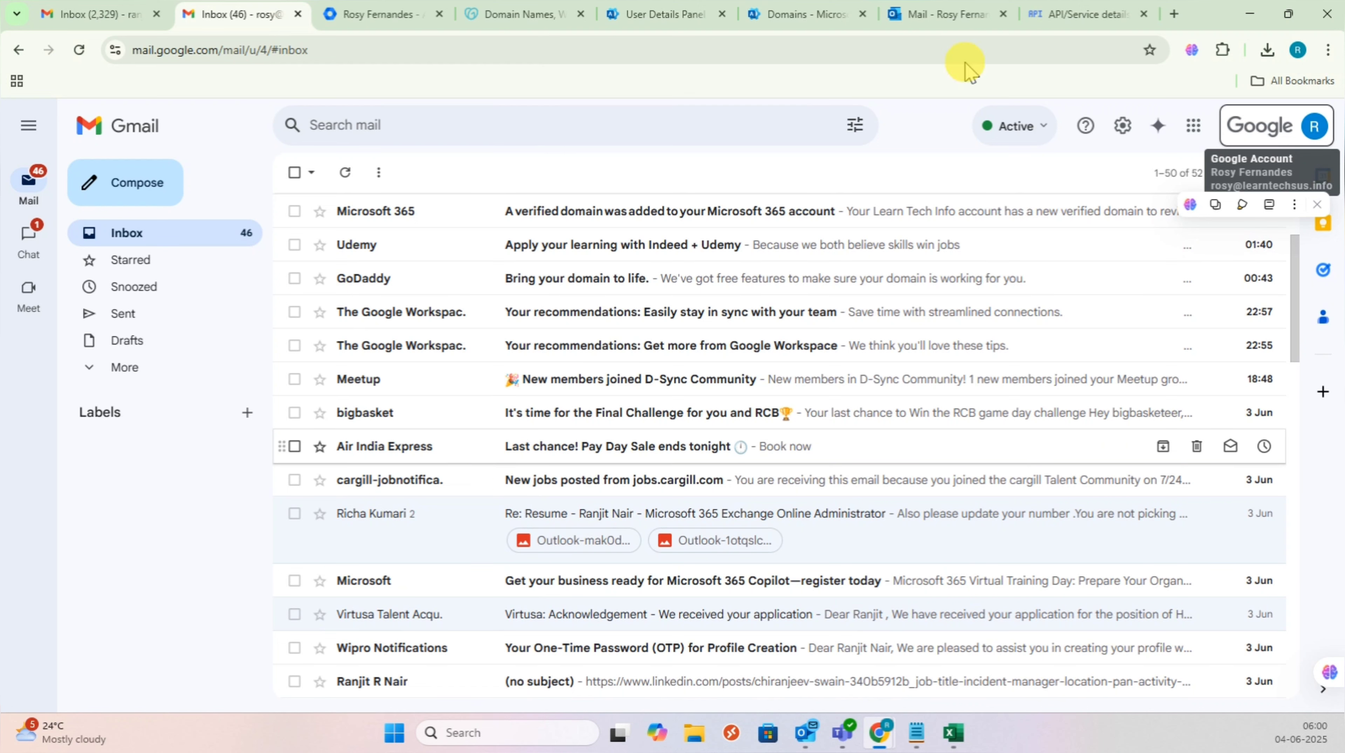
pyautogui.click(931, 19)
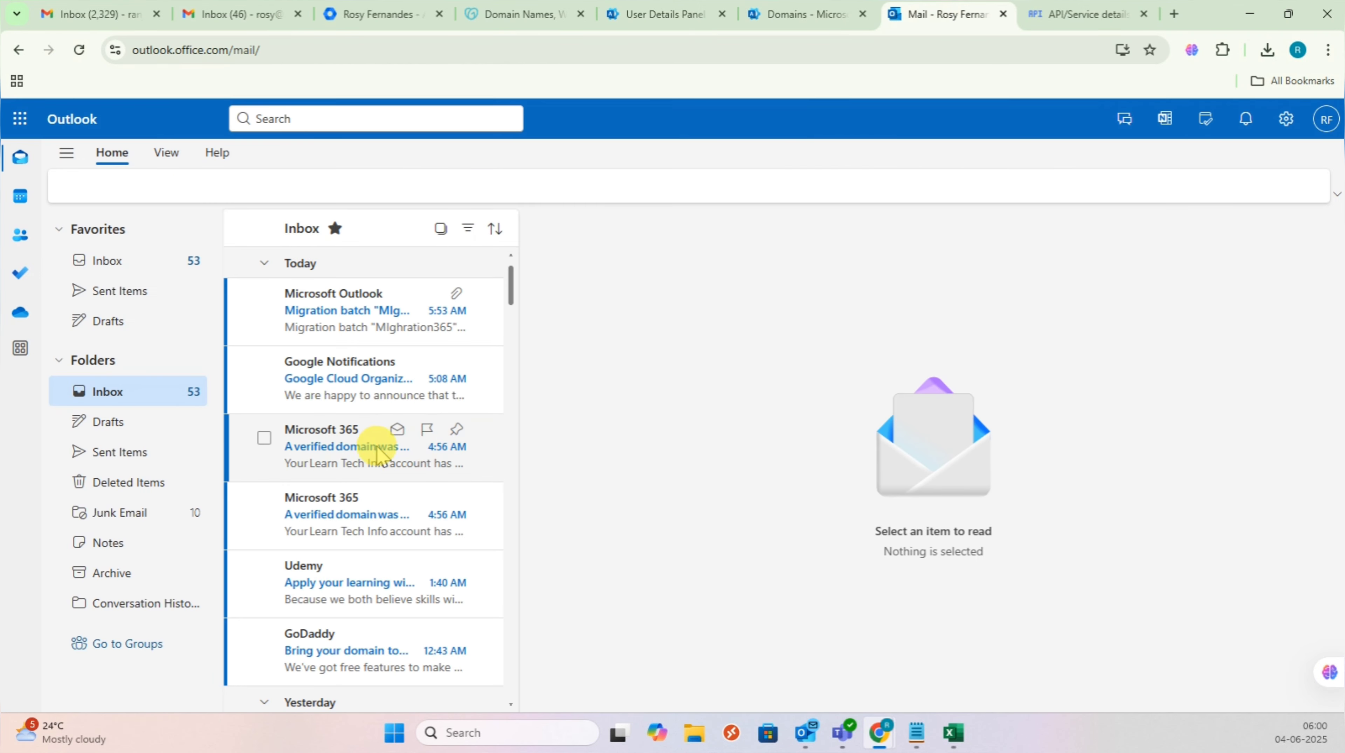
pyautogui.scroll(-2, 375, 449)
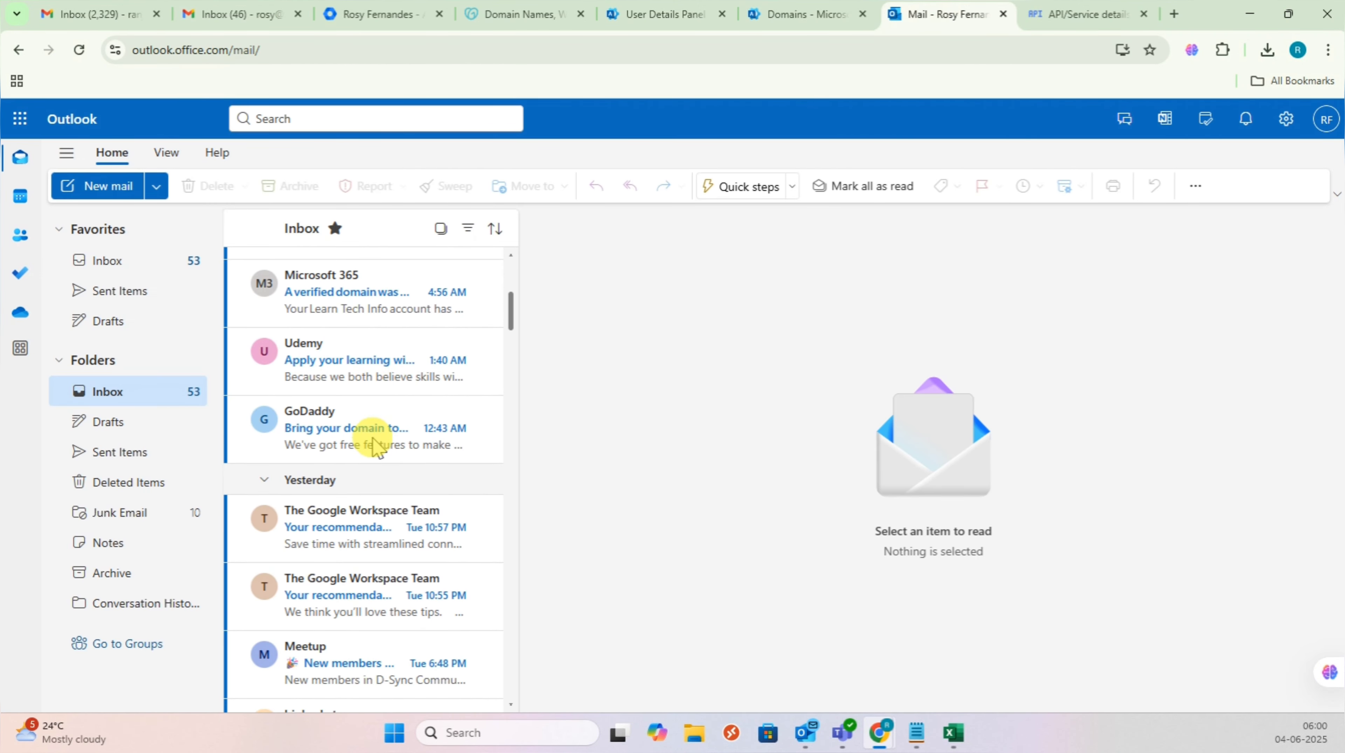
pyautogui.scroll(-2, 375, 449)
pyautogui.scroll(5, 376, 445)
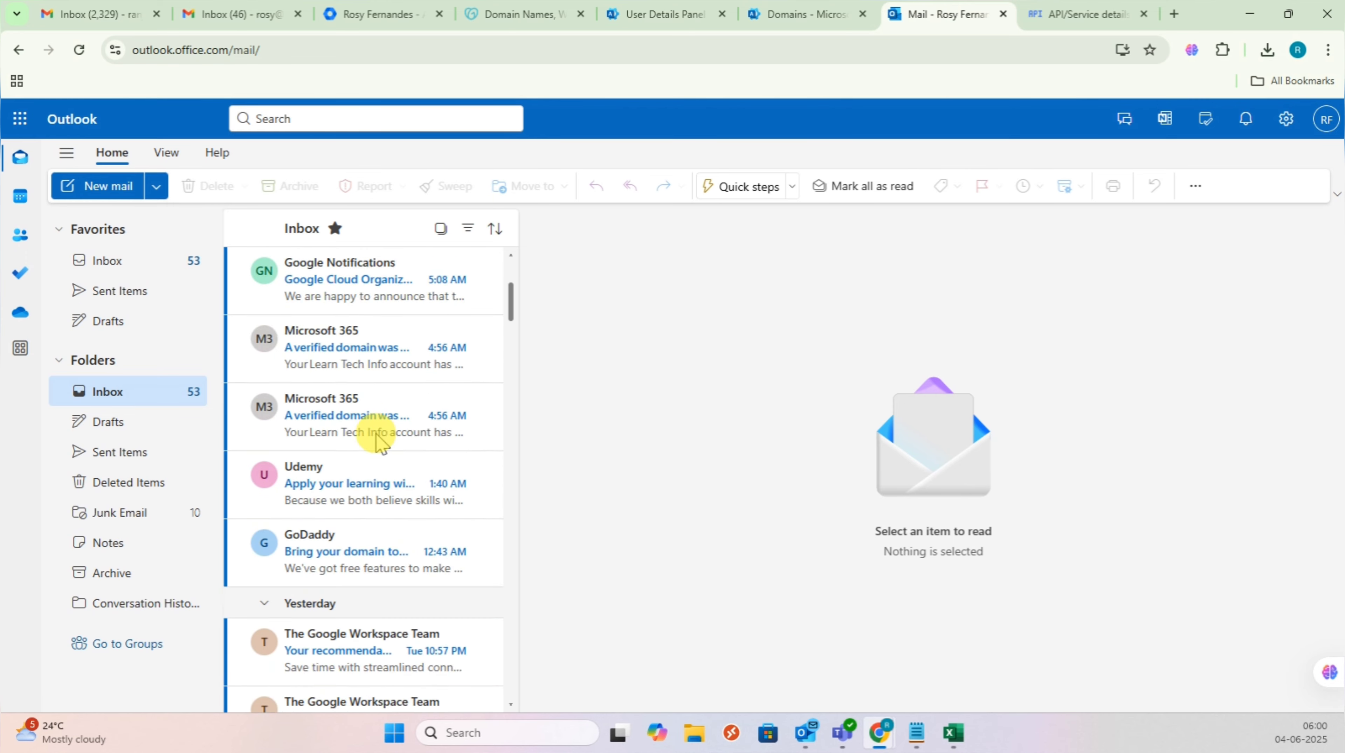
pyautogui.scroll(2, 378, 442)
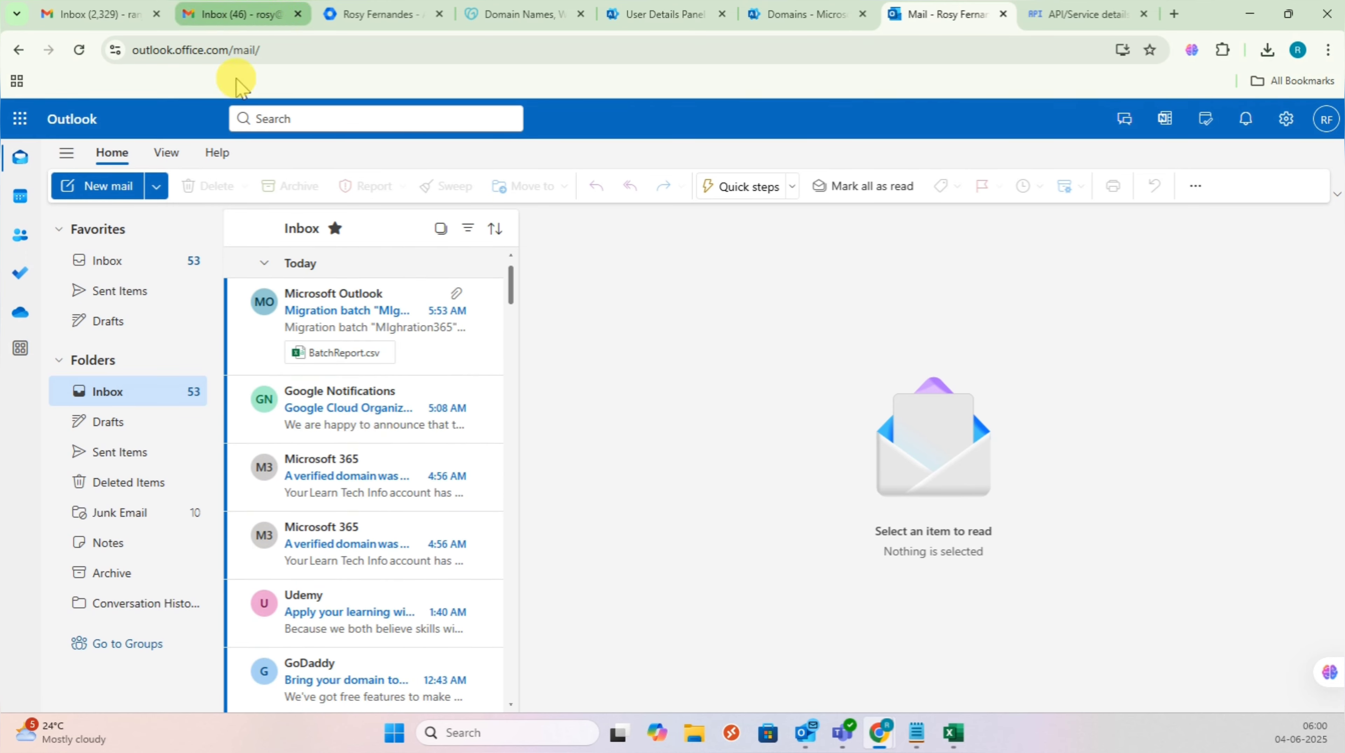
pyautogui.scroll(-3, 396, 470)
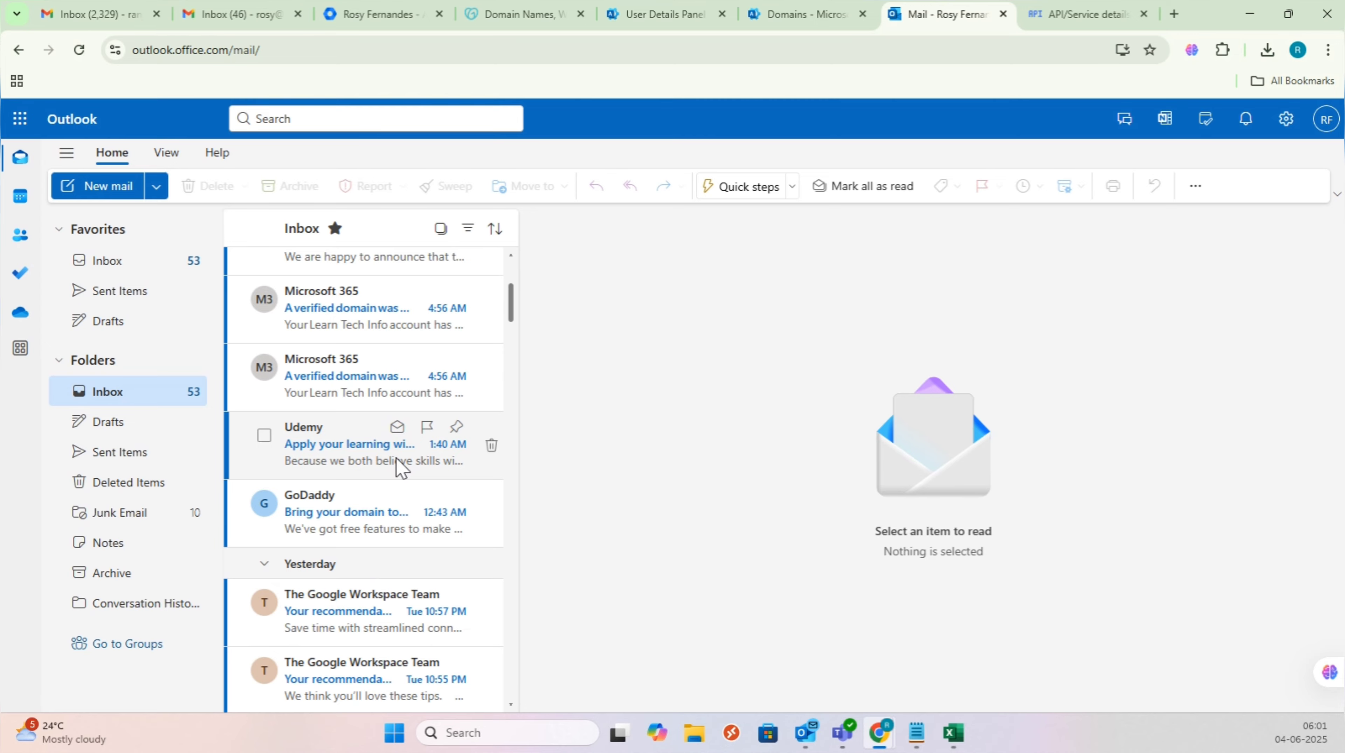
pyautogui.scroll(-3, 400, 458)
pyautogui.scroll(-3, 400, 462)
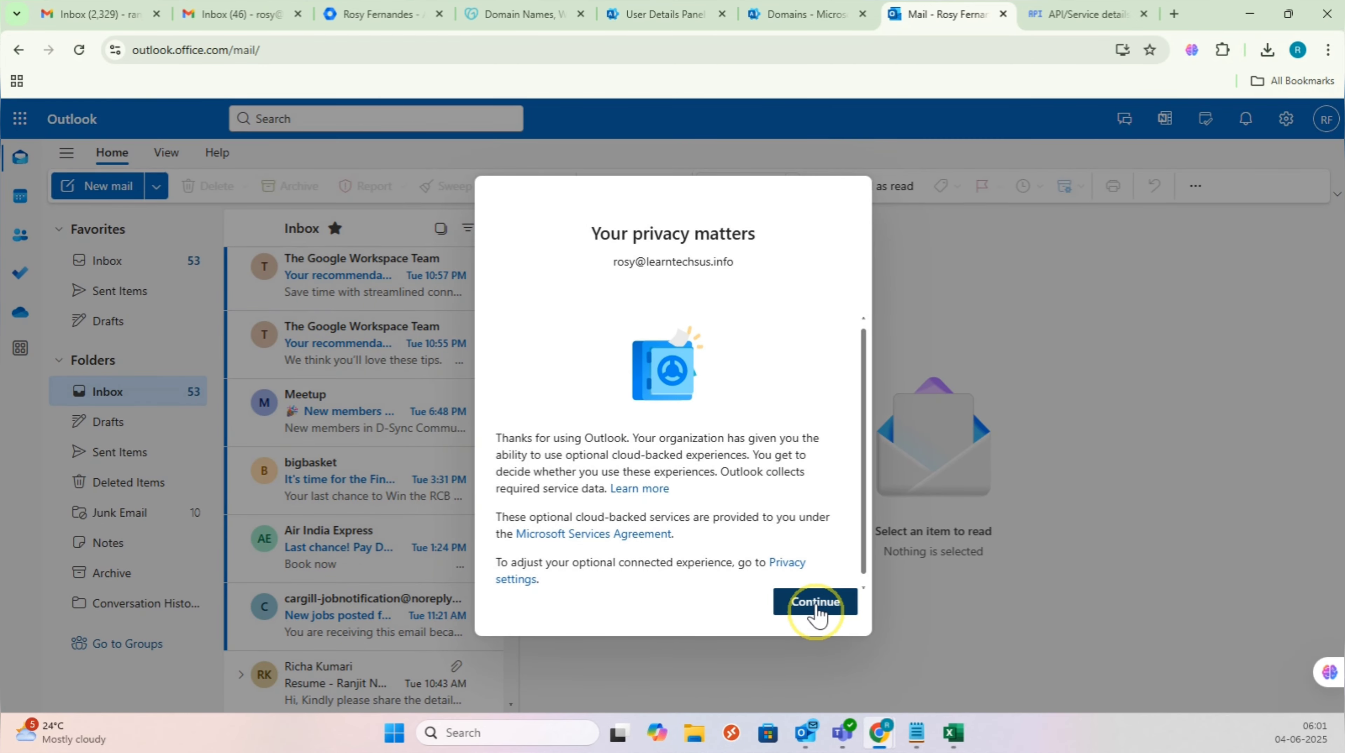
pyautogui.click(815, 602)
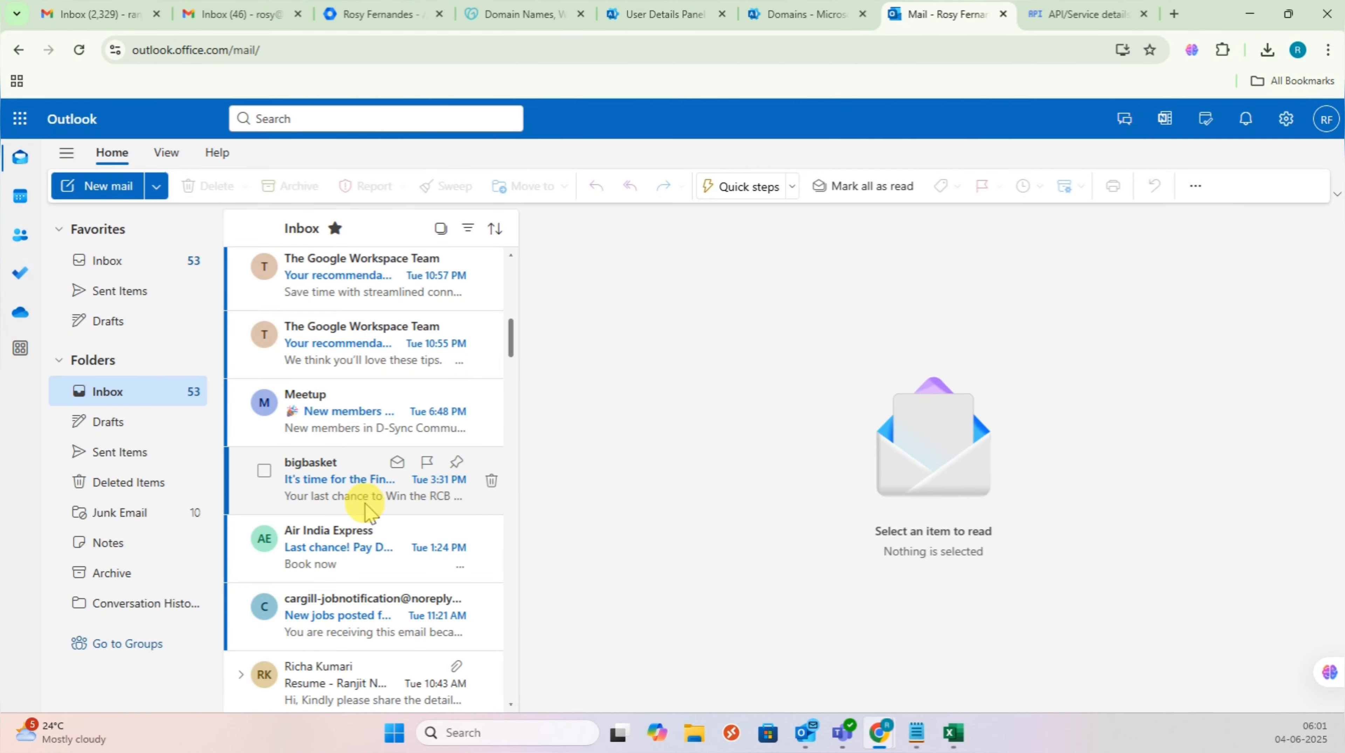
pyautogui.scroll(-2, 358, 501)
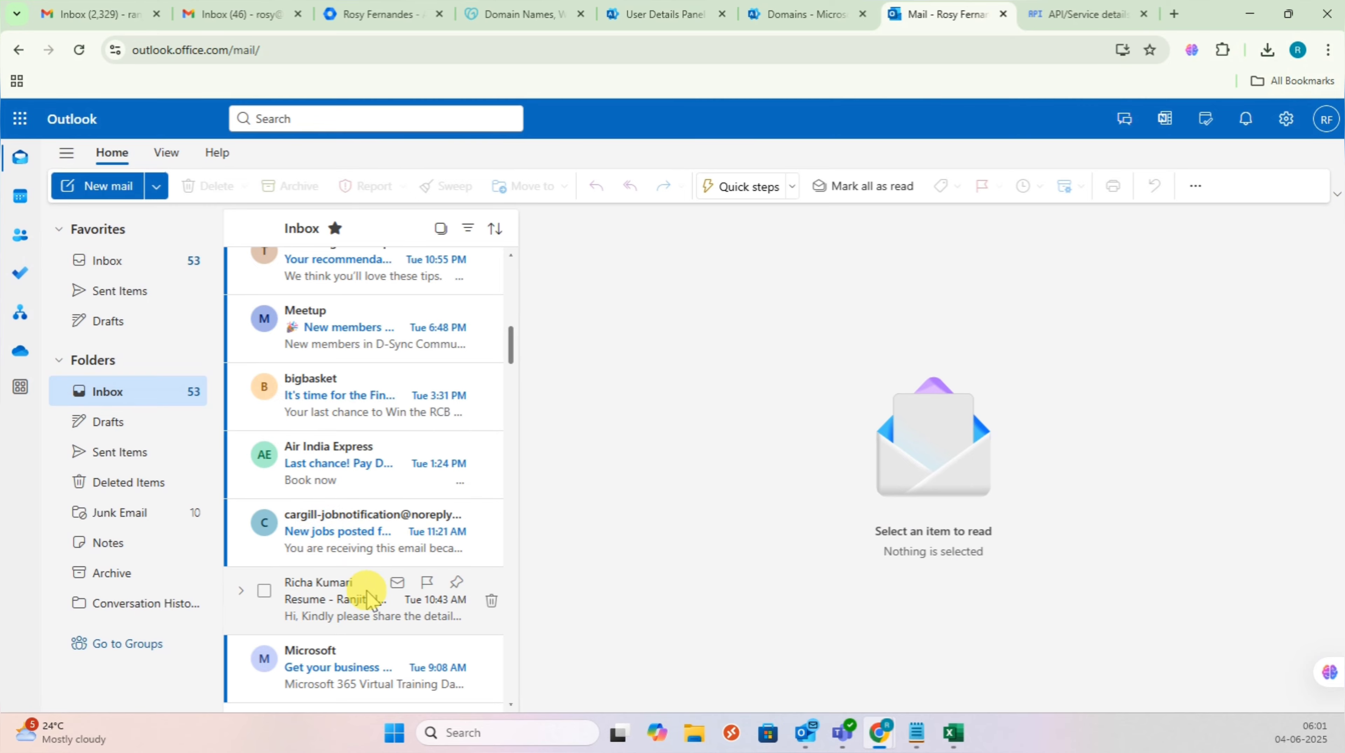
pyautogui.scroll(-3, 360, 562)
pyautogui.scroll(1, 360, 534)
pyautogui.scroll(-4, 360, 541)
pyautogui.scroll(10, 367, 493)
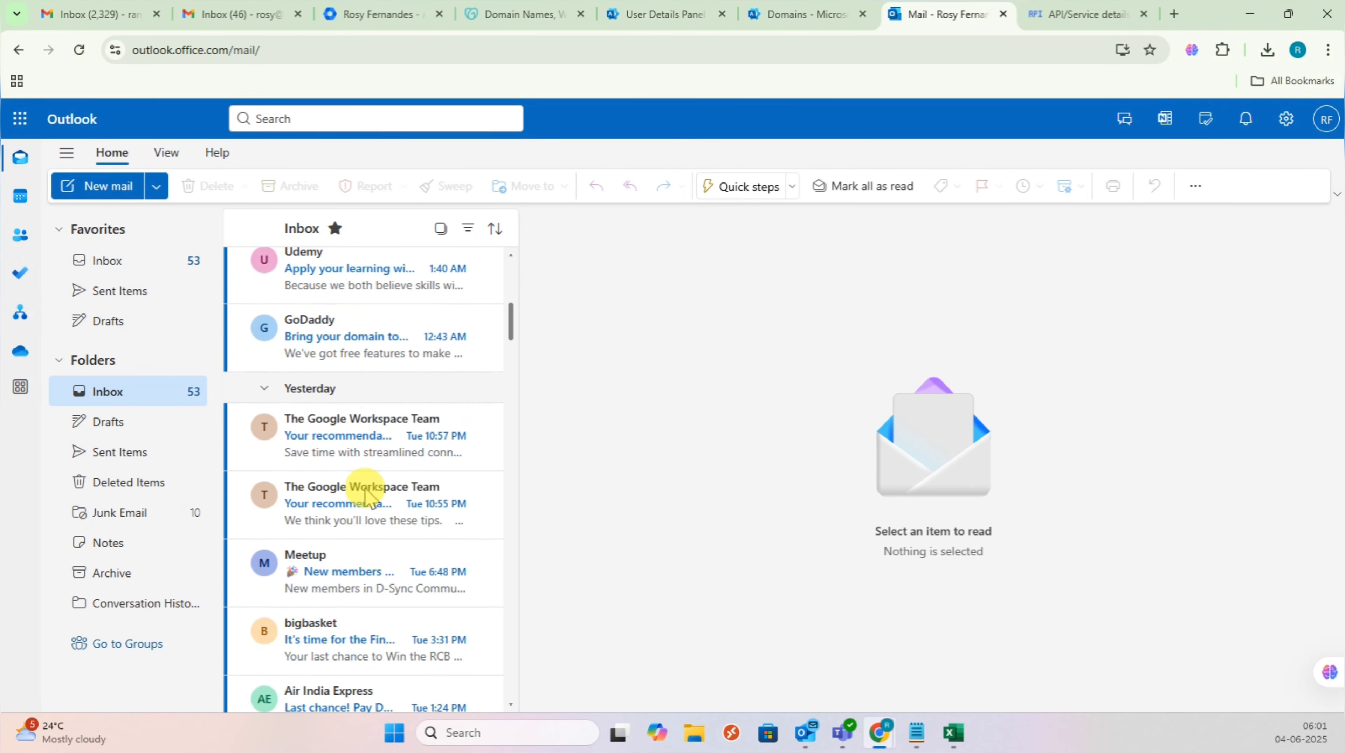
pyautogui.scroll(5, 364, 485)
pyautogui.click(156, 260)
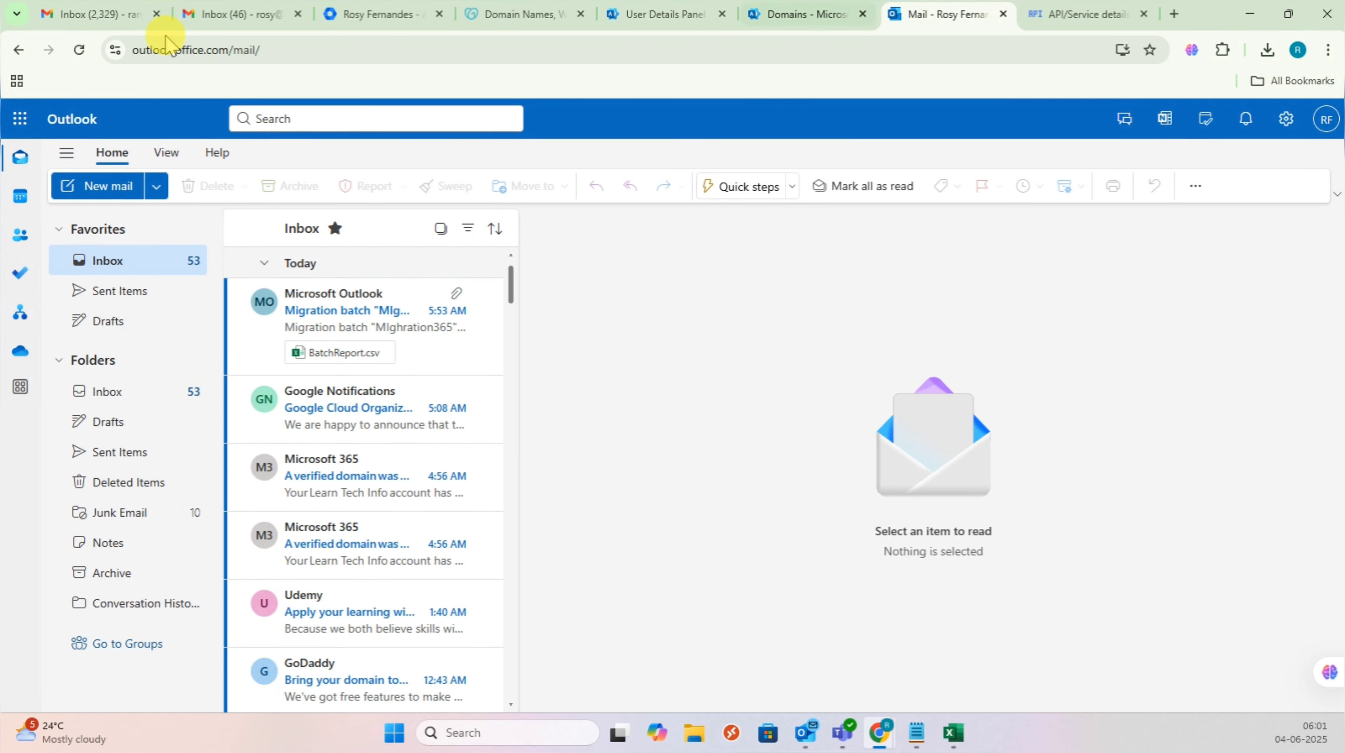
pyautogui.click(237, 16)
pyautogui.click(946, 16)
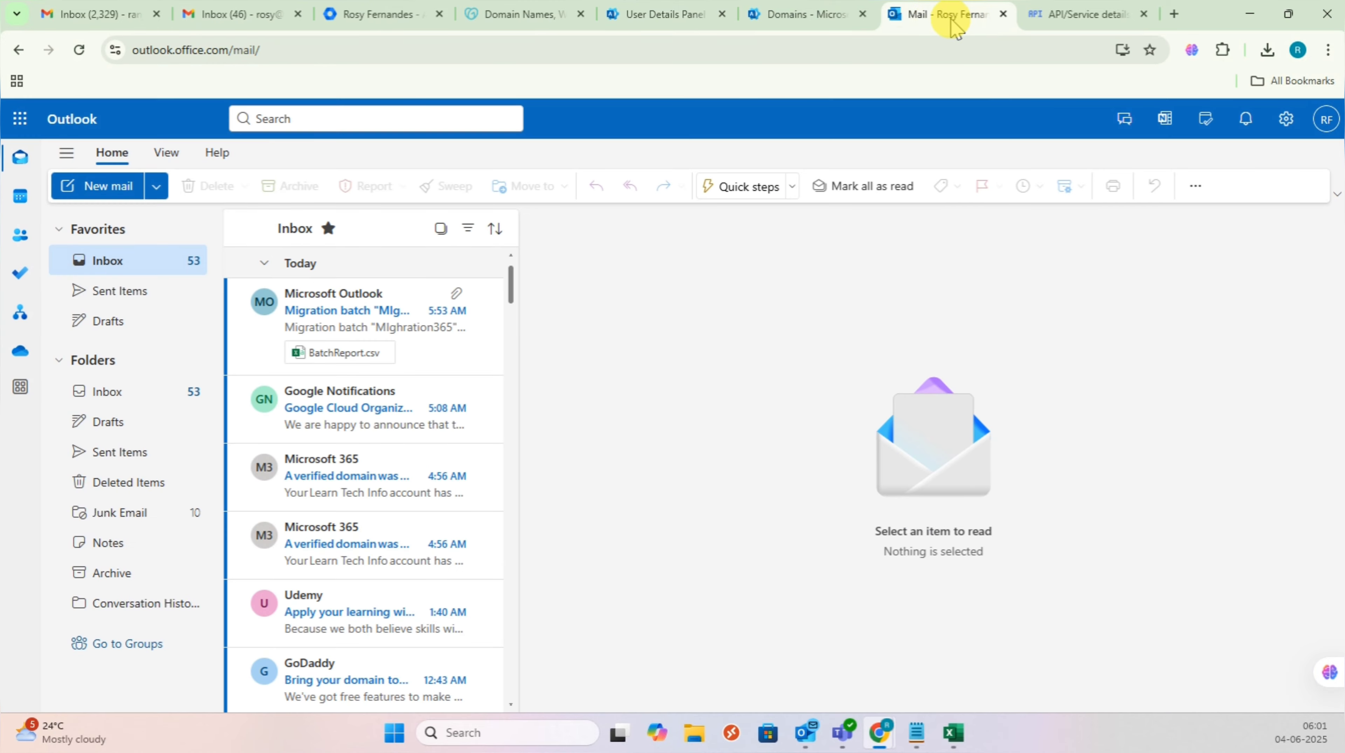
pyautogui.click(198, 15)
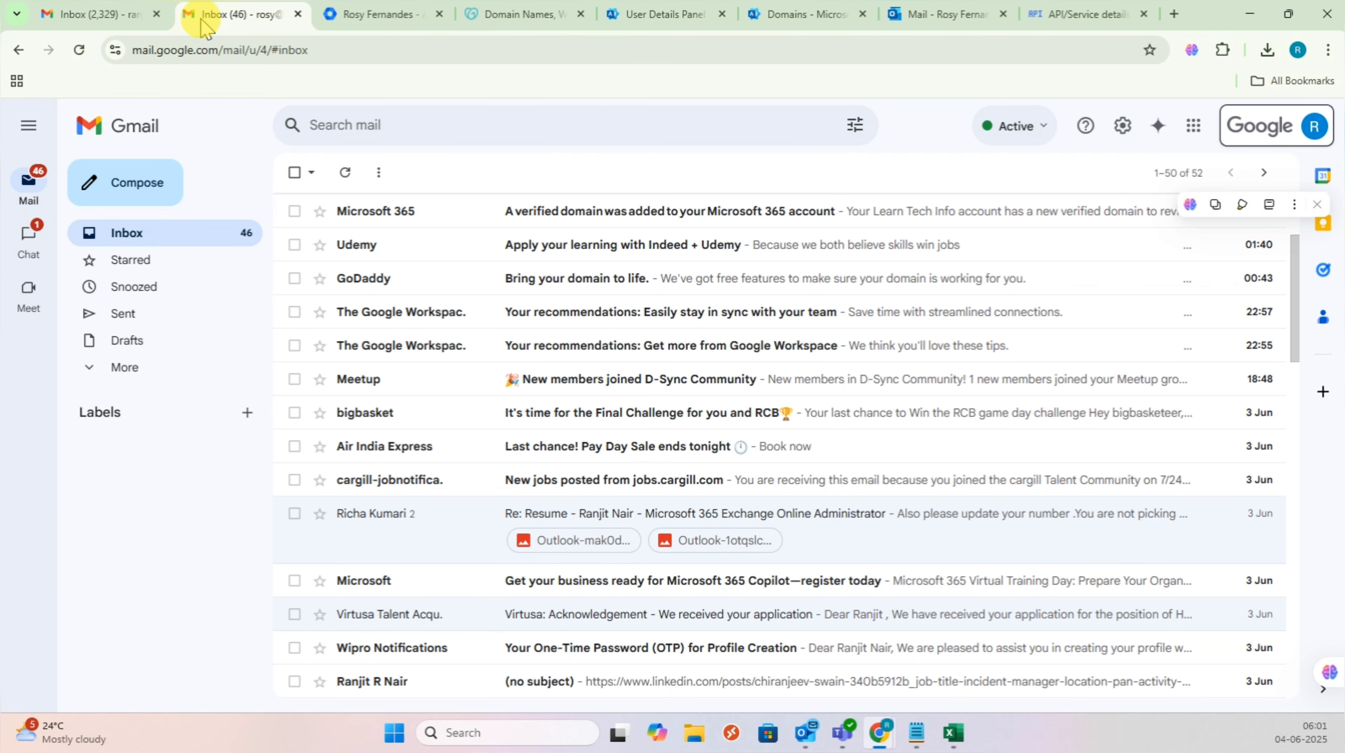
# Step: Go from the admin domains page to the Microsoft 365 admin home and open the Exchange admin center
pyautogui.click(819, 24)
pyautogui.click(617, 14)
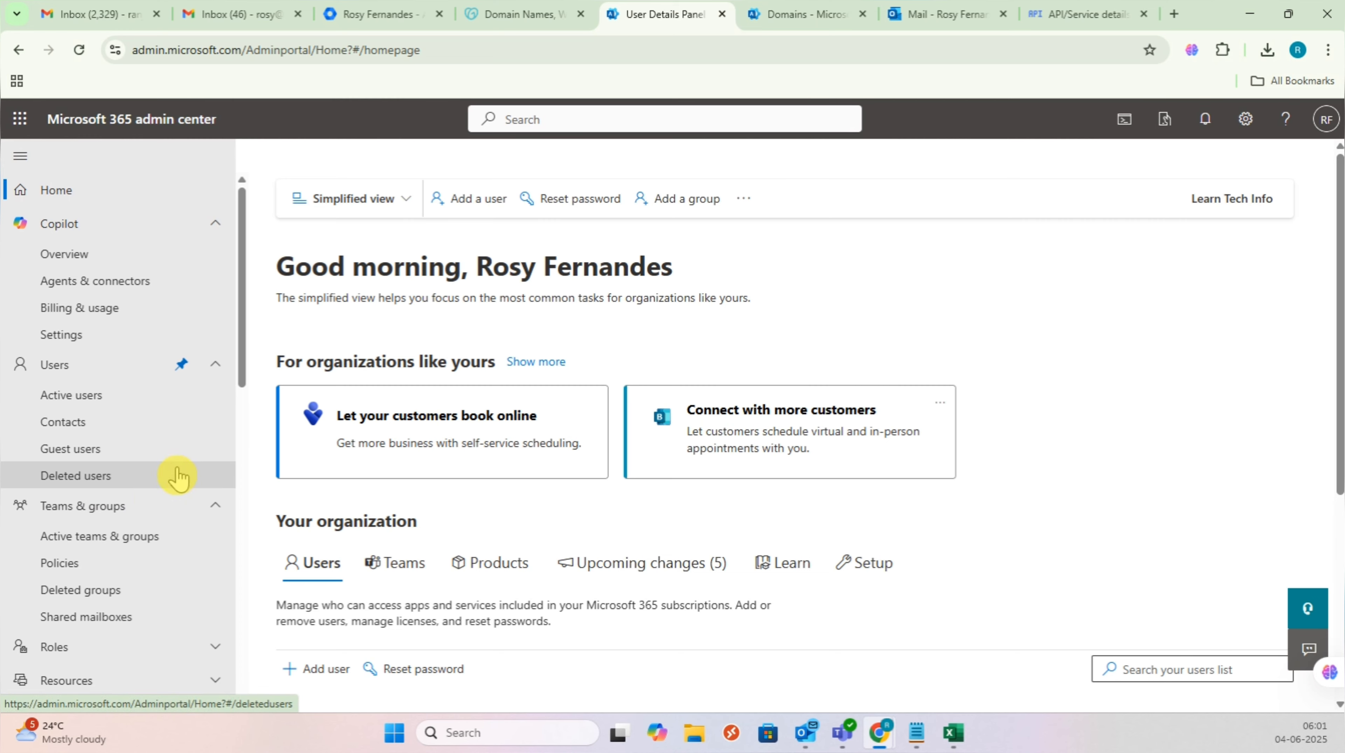
pyautogui.scroll(-10, 158, 528)
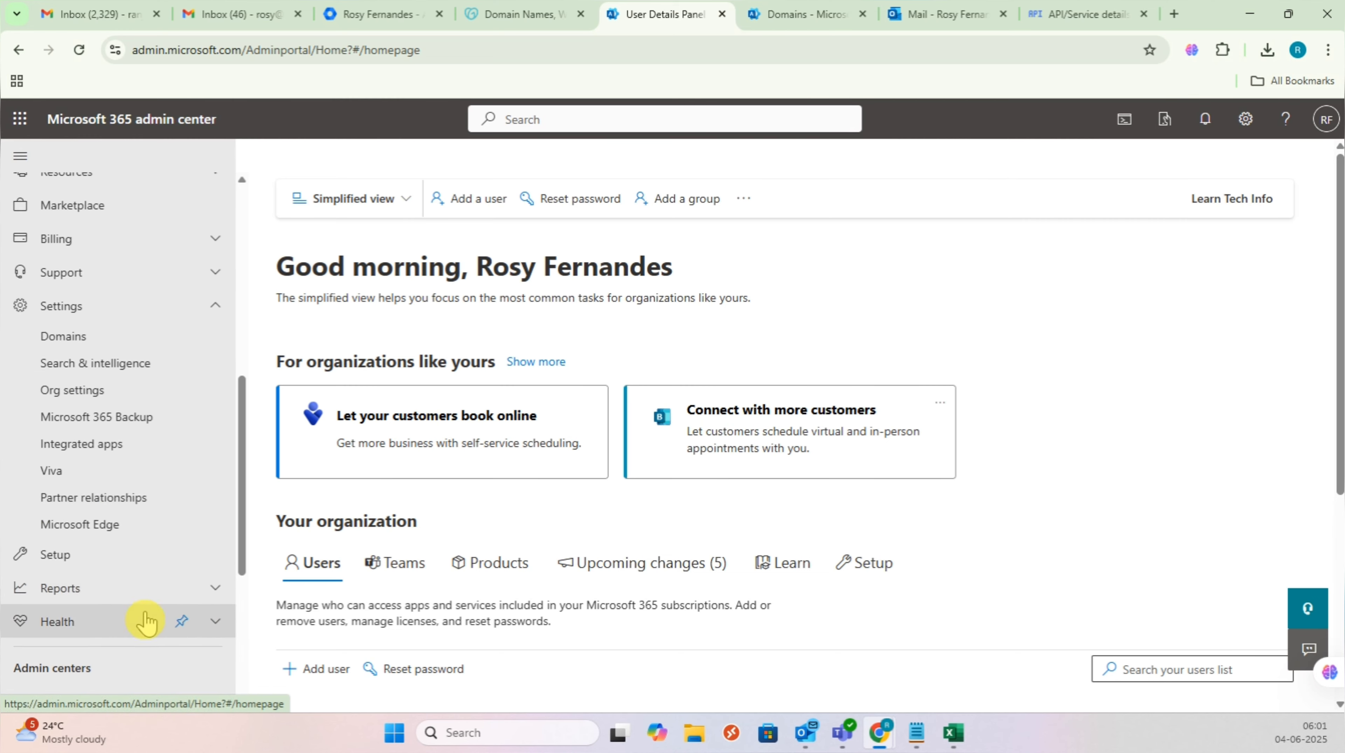
pyautogui.scroll(-6, 145, 622)
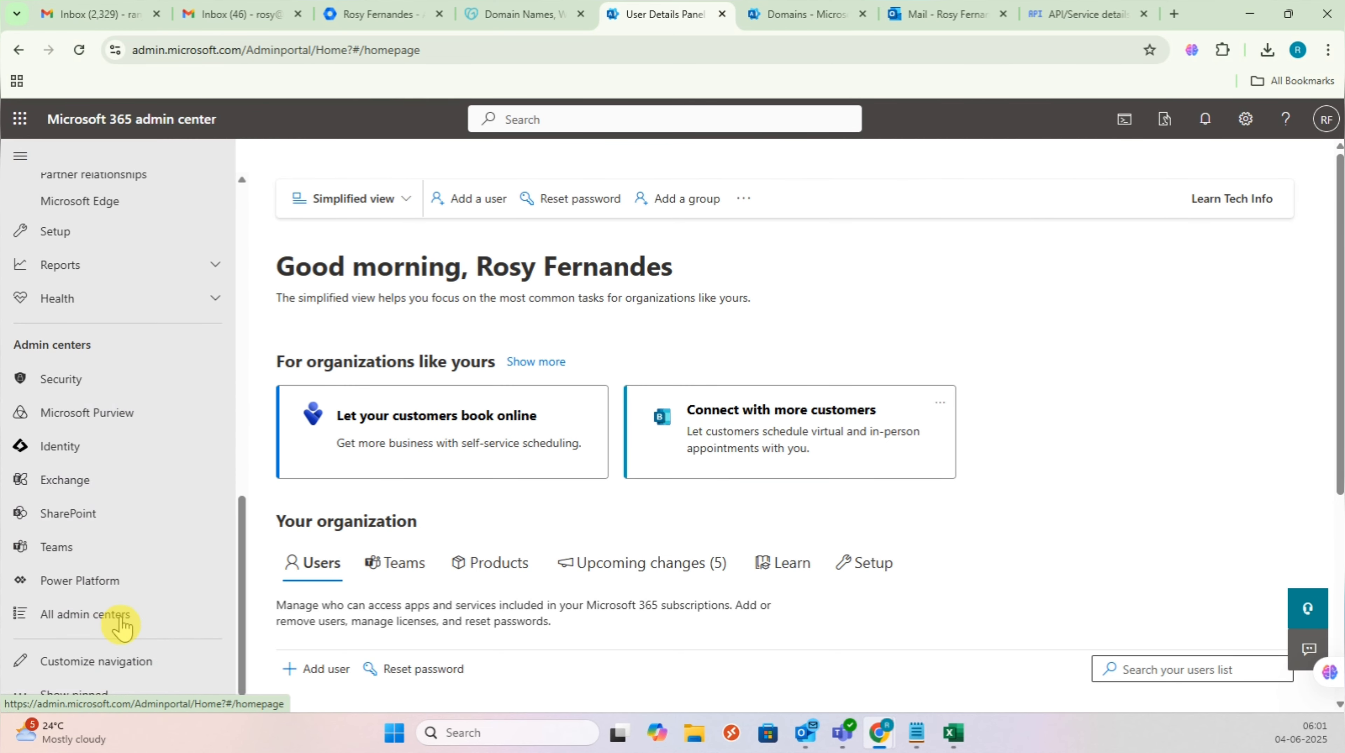
pyautogui.click(128, 483)
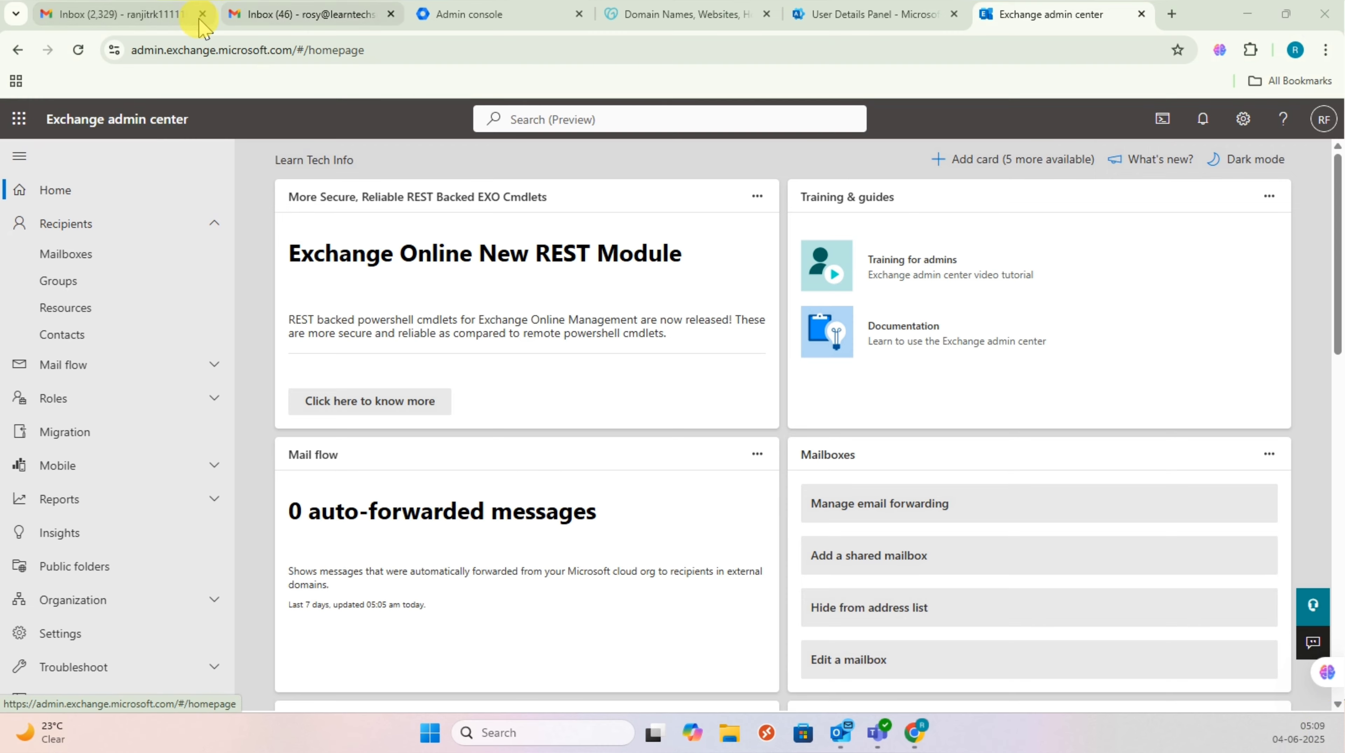
# Step: Glance at the Gmail inbox, then return via Exchange to the Microsoft 365 Active users list
pyautogui.click(319, 21)
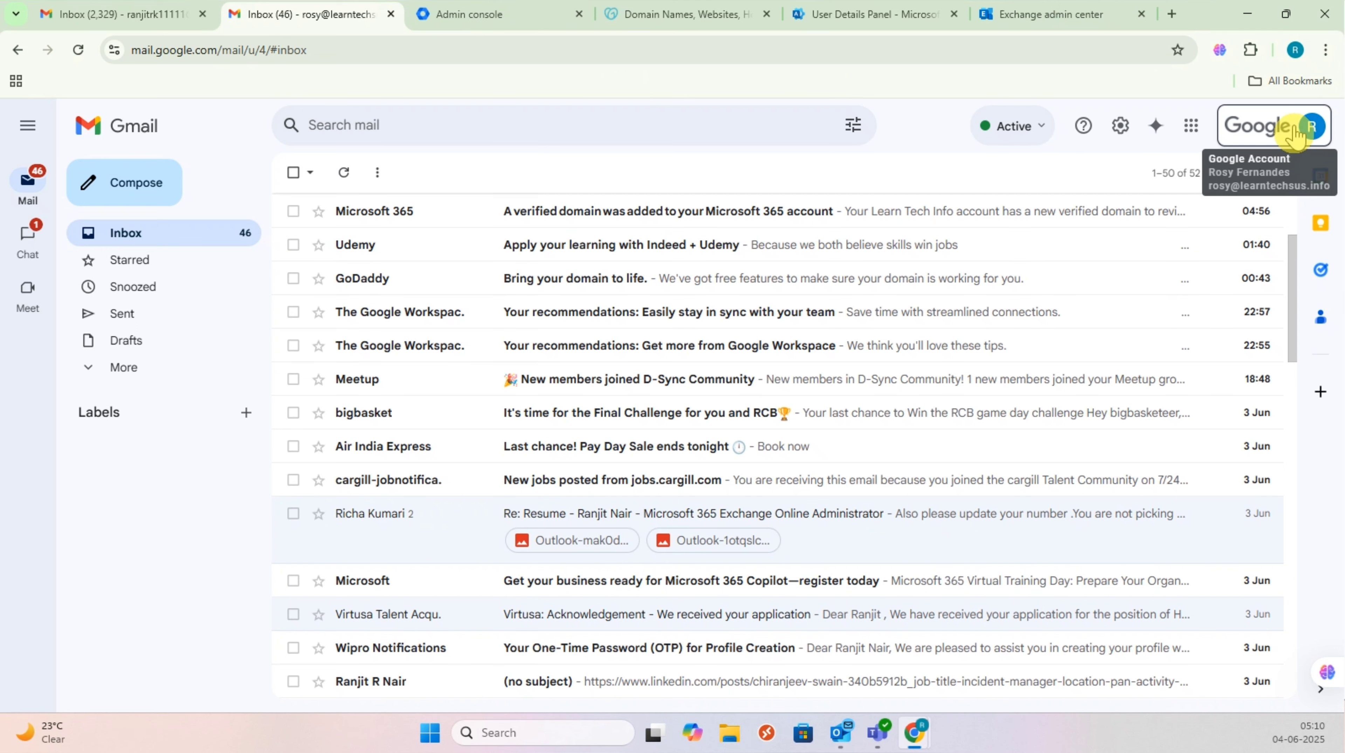
pyautogui.click(1020, 20)
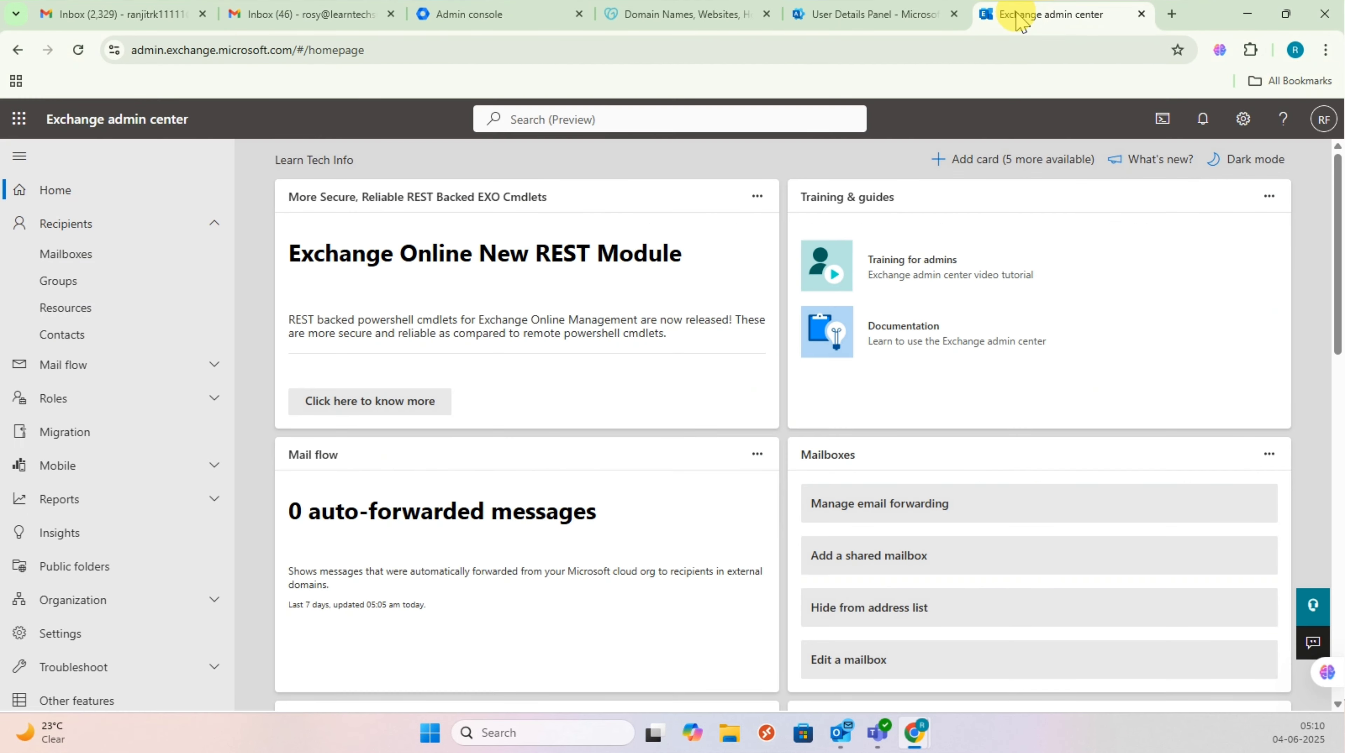
pyautogui.click(891, 16)
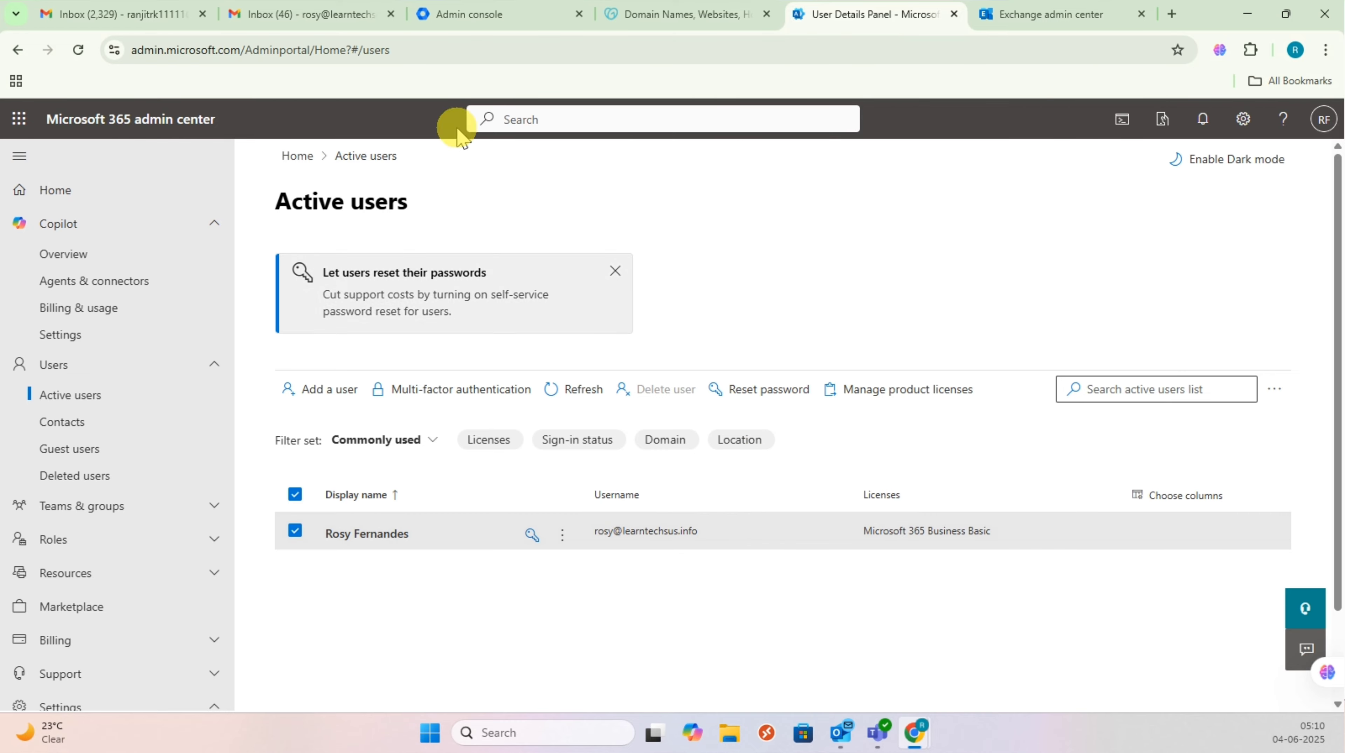
# Step: Check which Google account is signed in to the Gmail inbox, then close the account panel
pyautogui.click(292, 20)
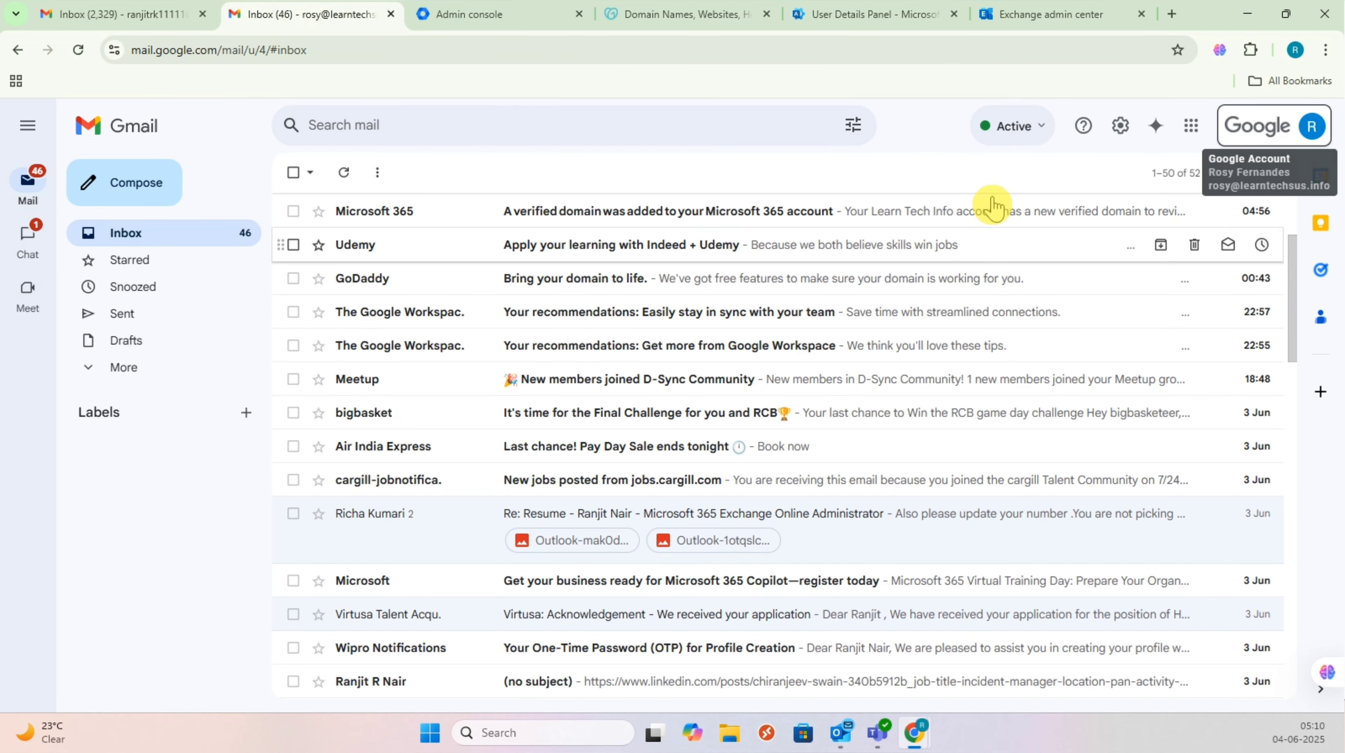
pyautogui.click(1265, 125)
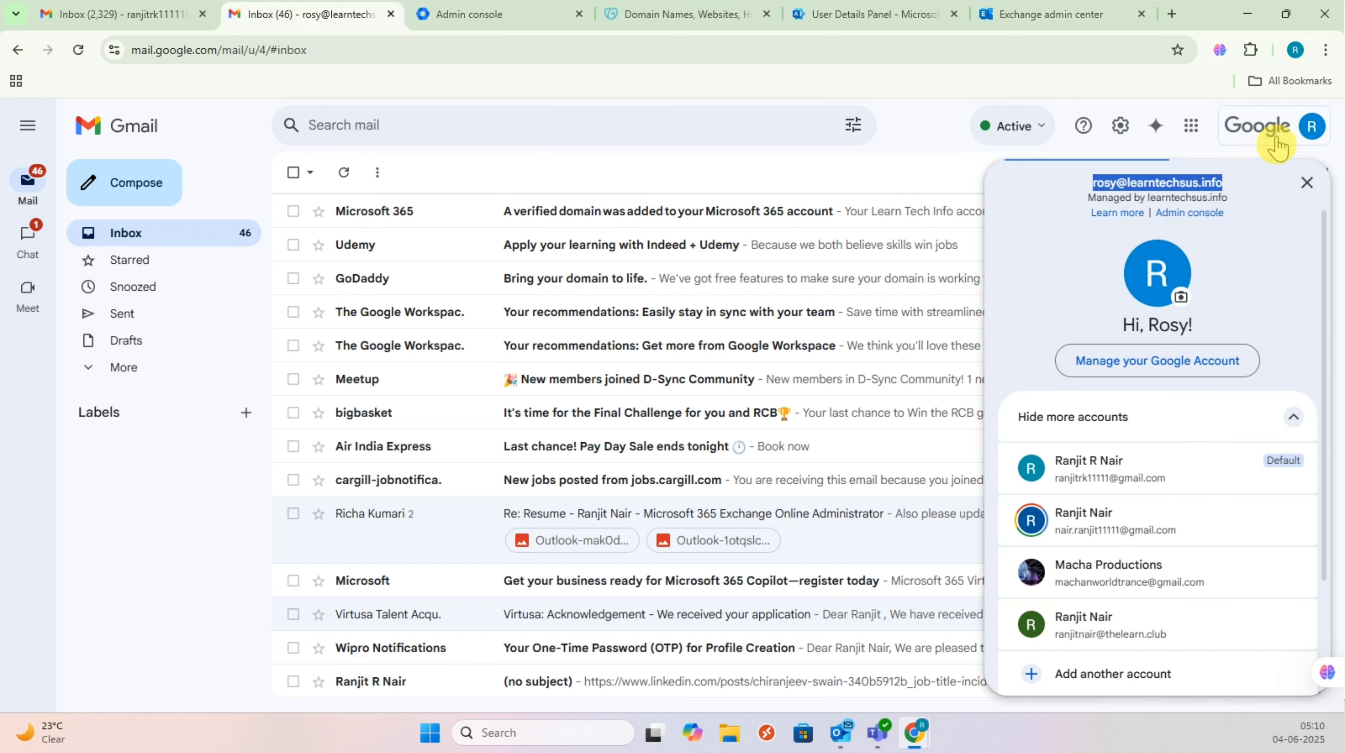
pyautogui.click(854, 172)
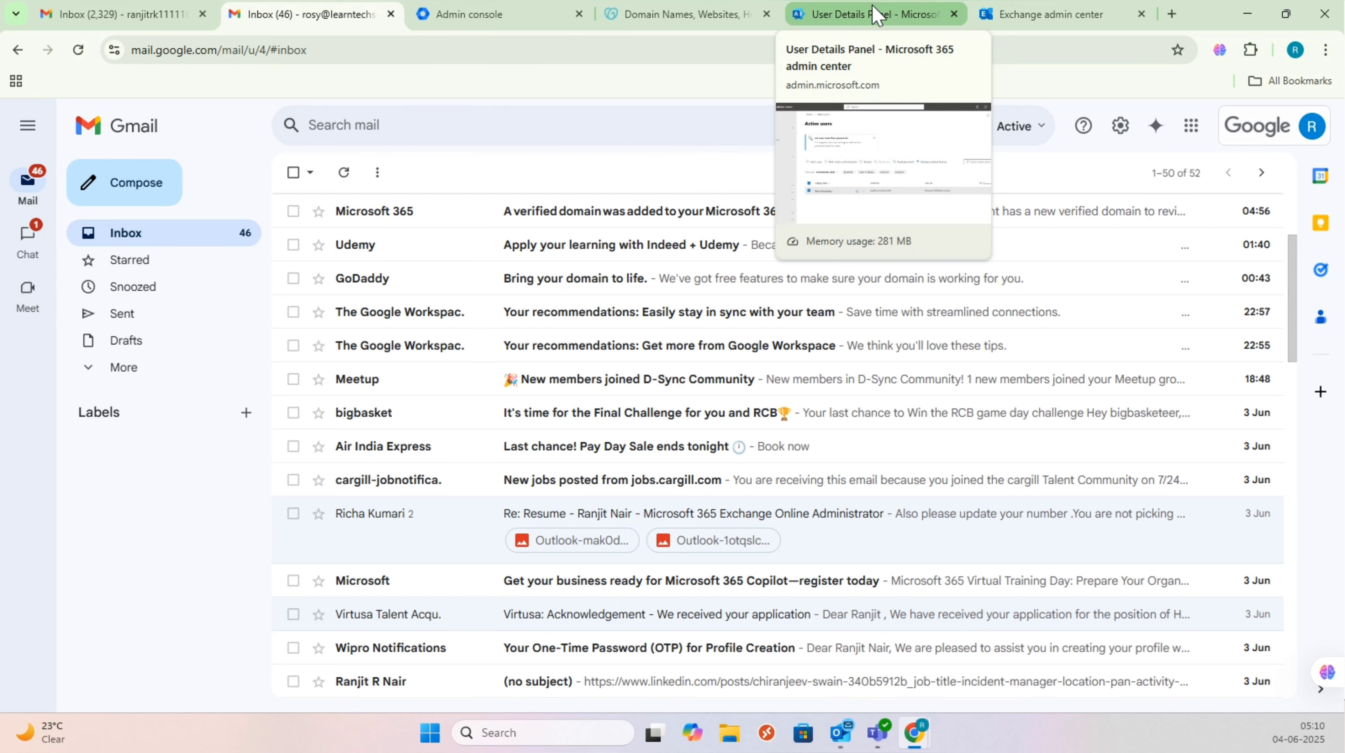
pyautogui.click(1290, 132)
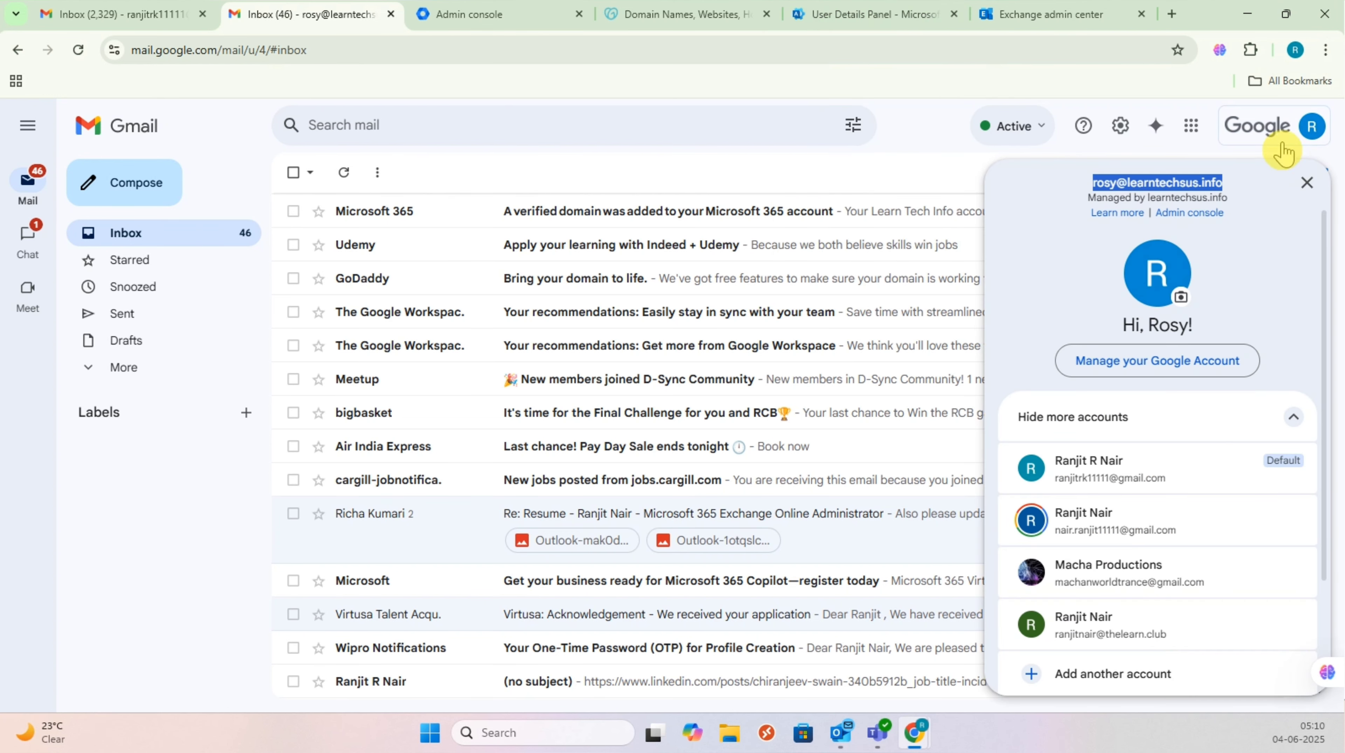
pyautogui.click(1231, 189)
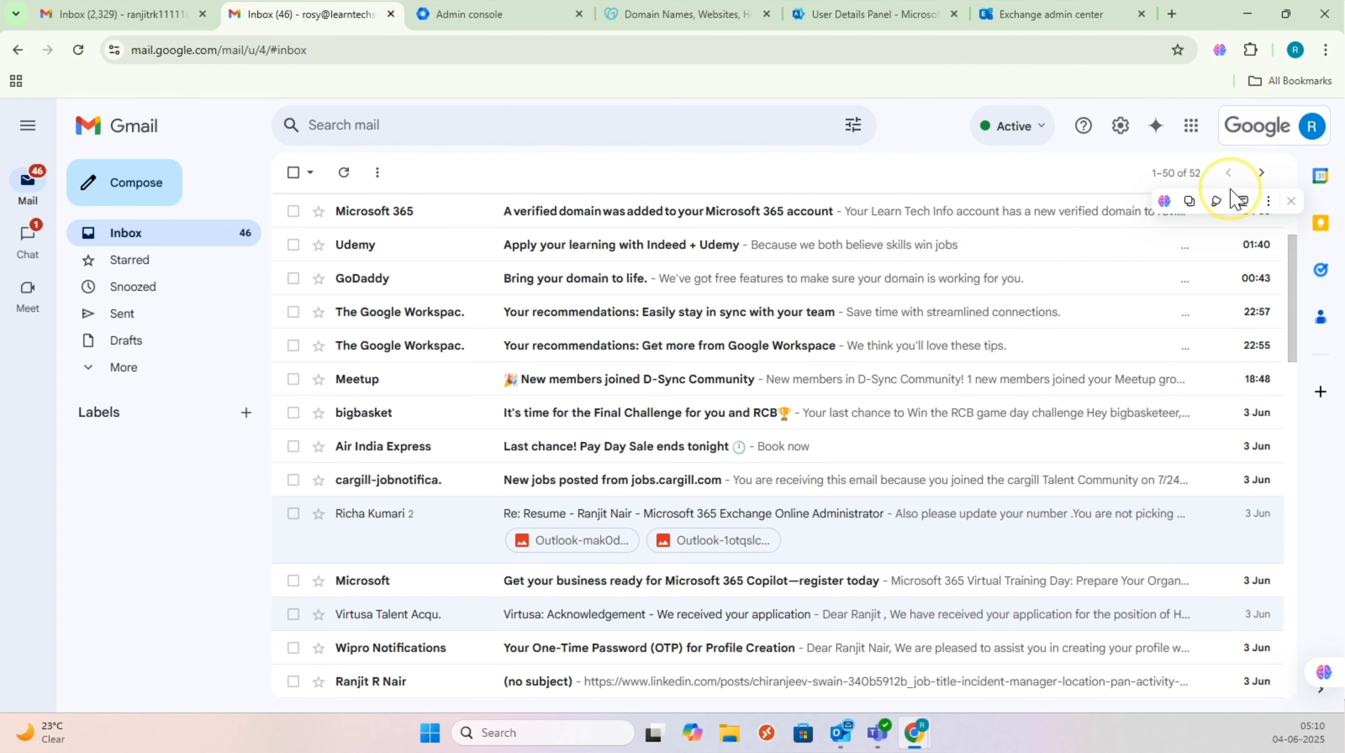
pyautogui.click(1256, 140)
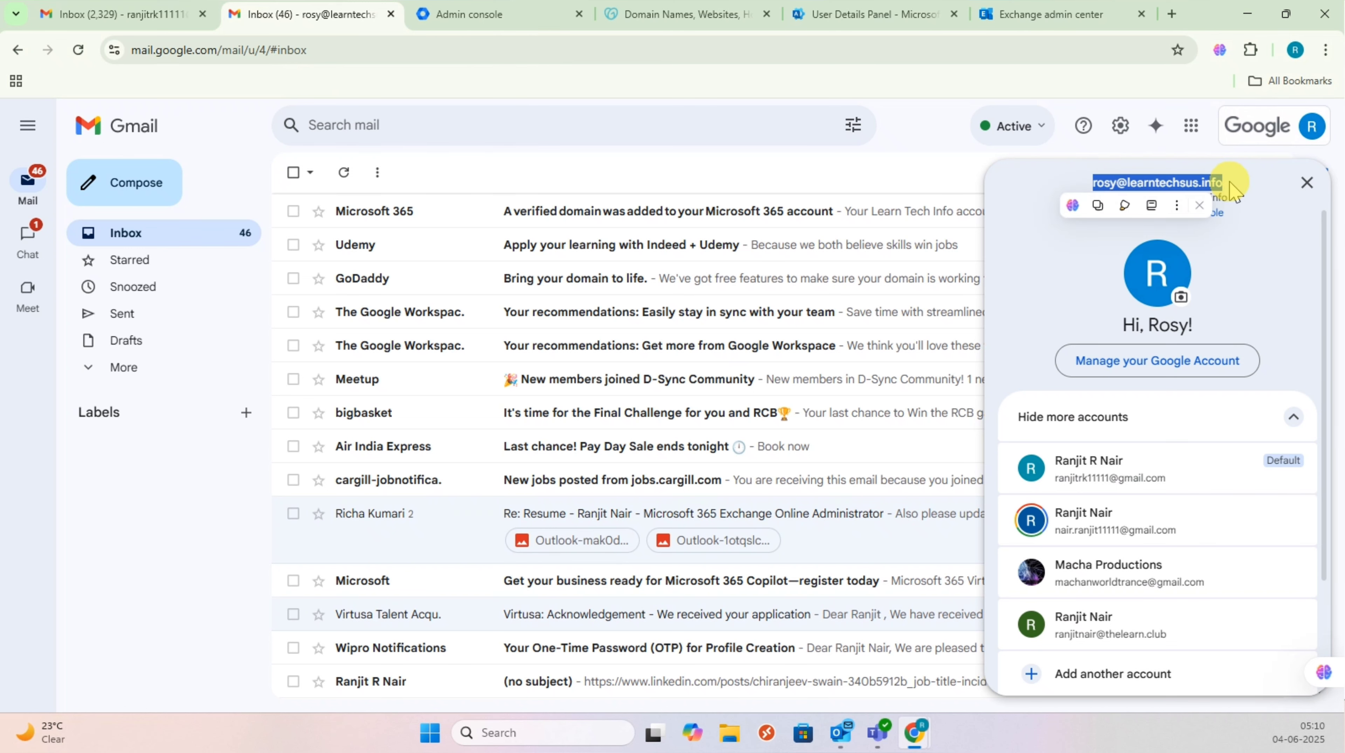
pyautogui.click(920, 186)
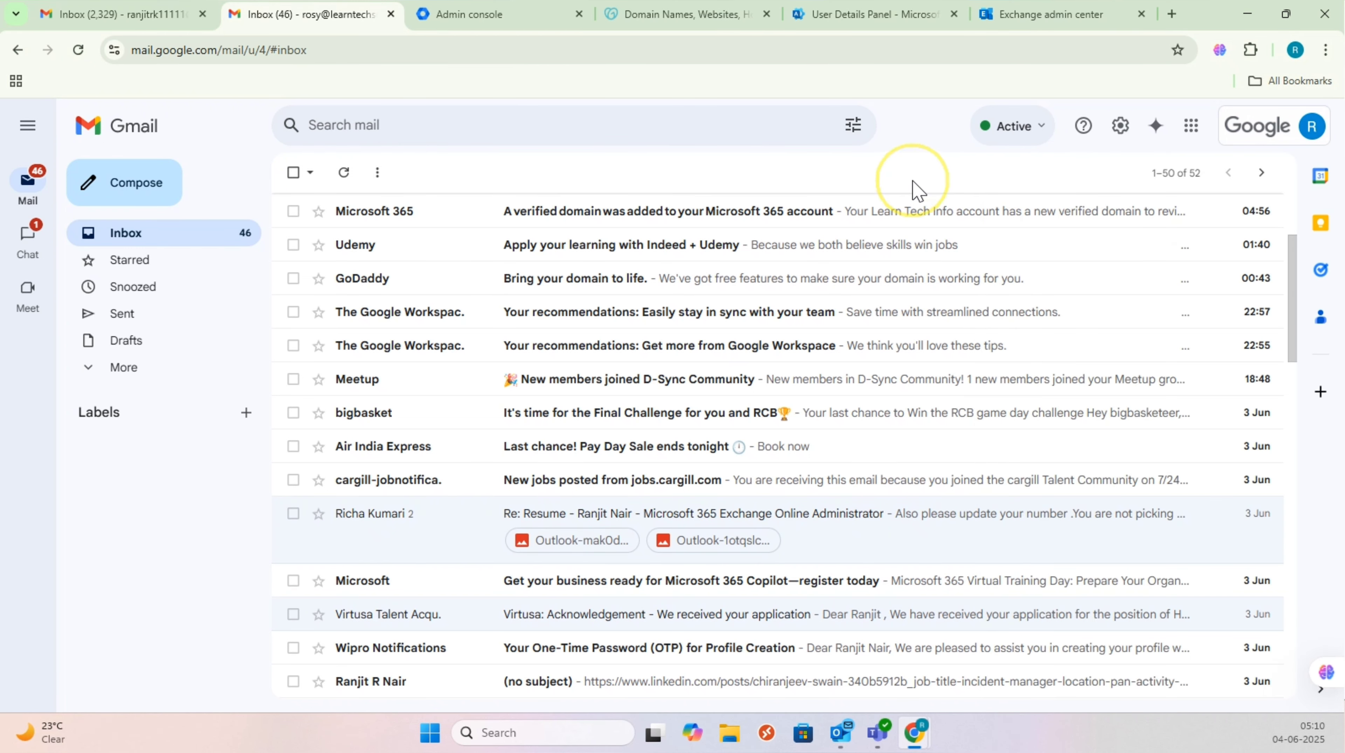
pyautogui.click(907, 16)
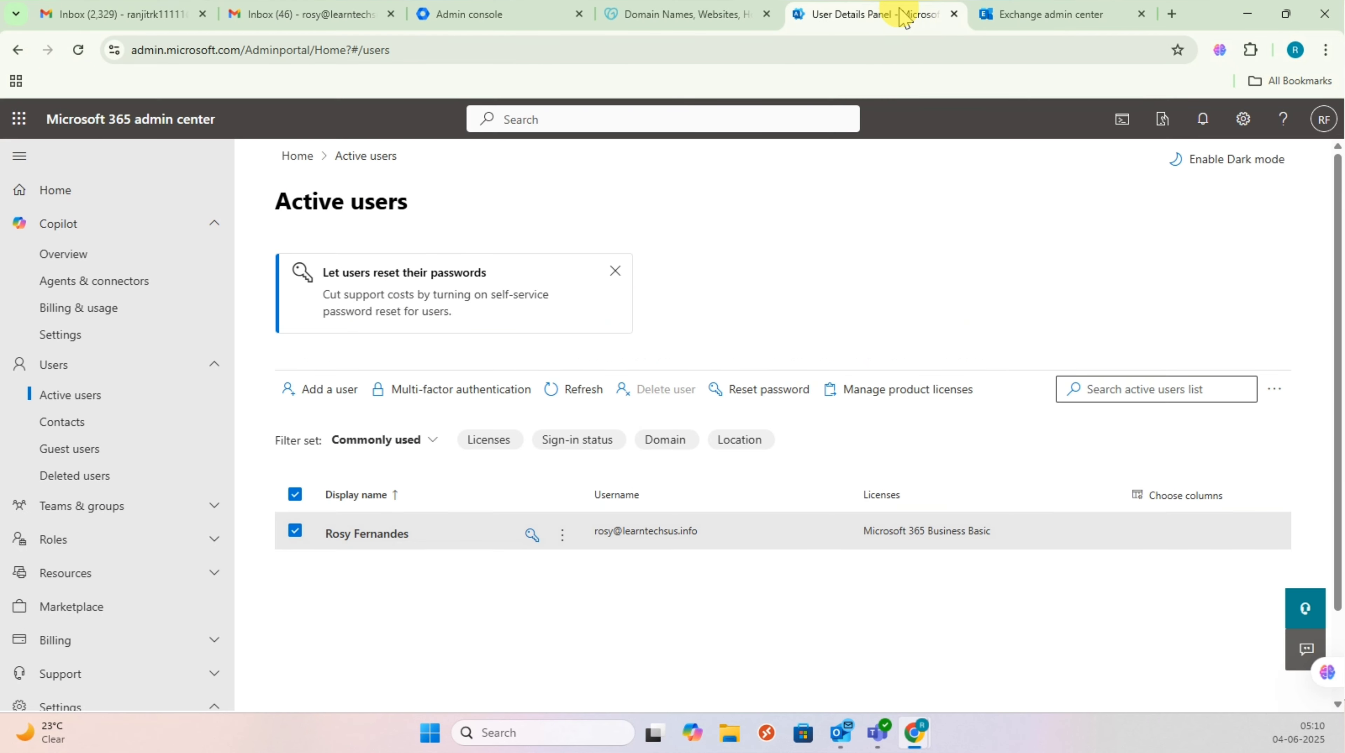
pyautogui.scroll(-6, 77, 506)
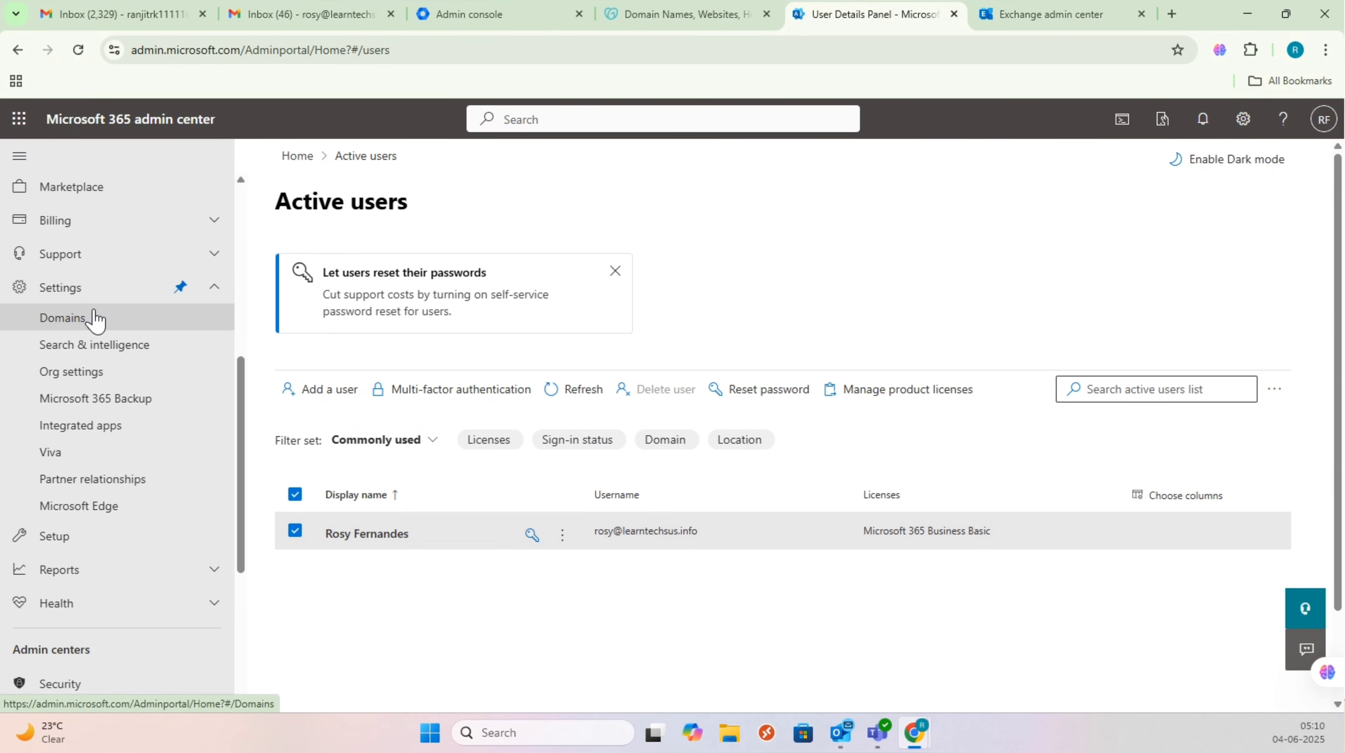
pyautogui.click(95, 320)
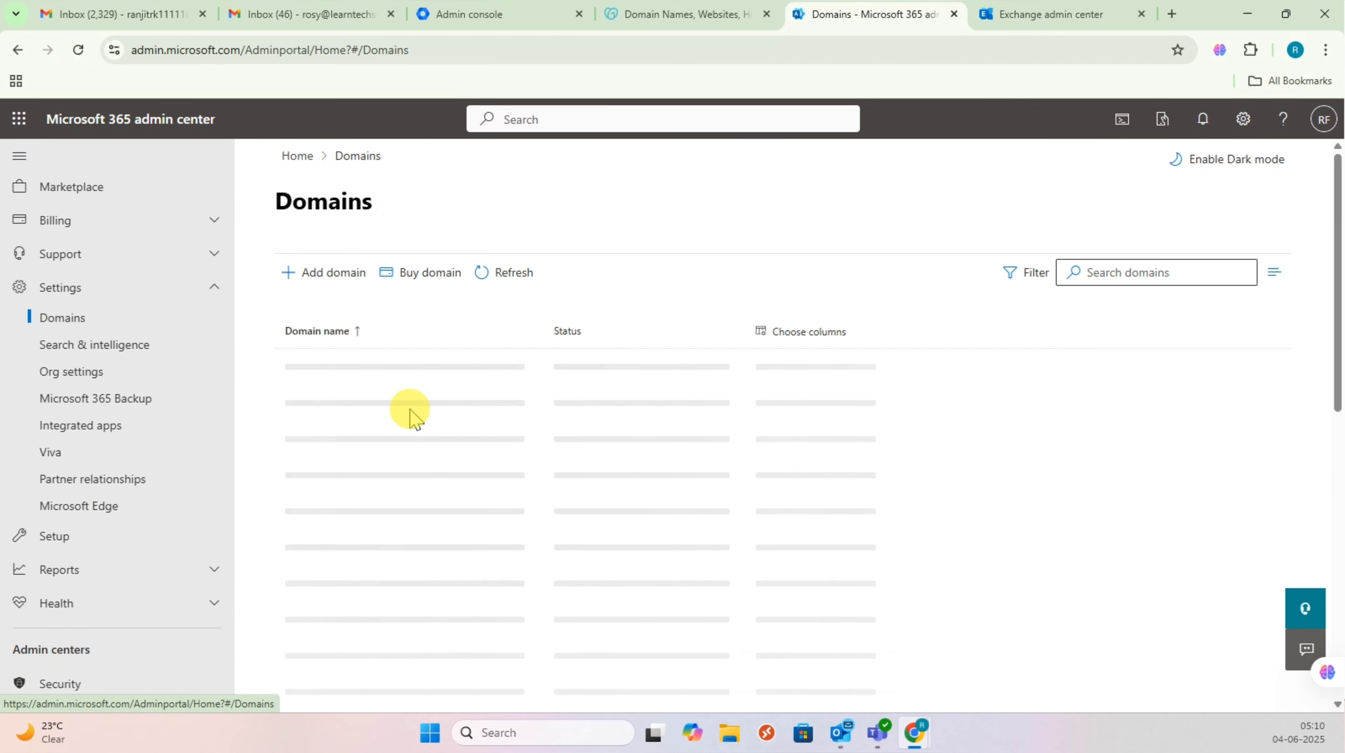
pyautogui.moveTo(368, 375); pyautogui.dragTo(508, 372)
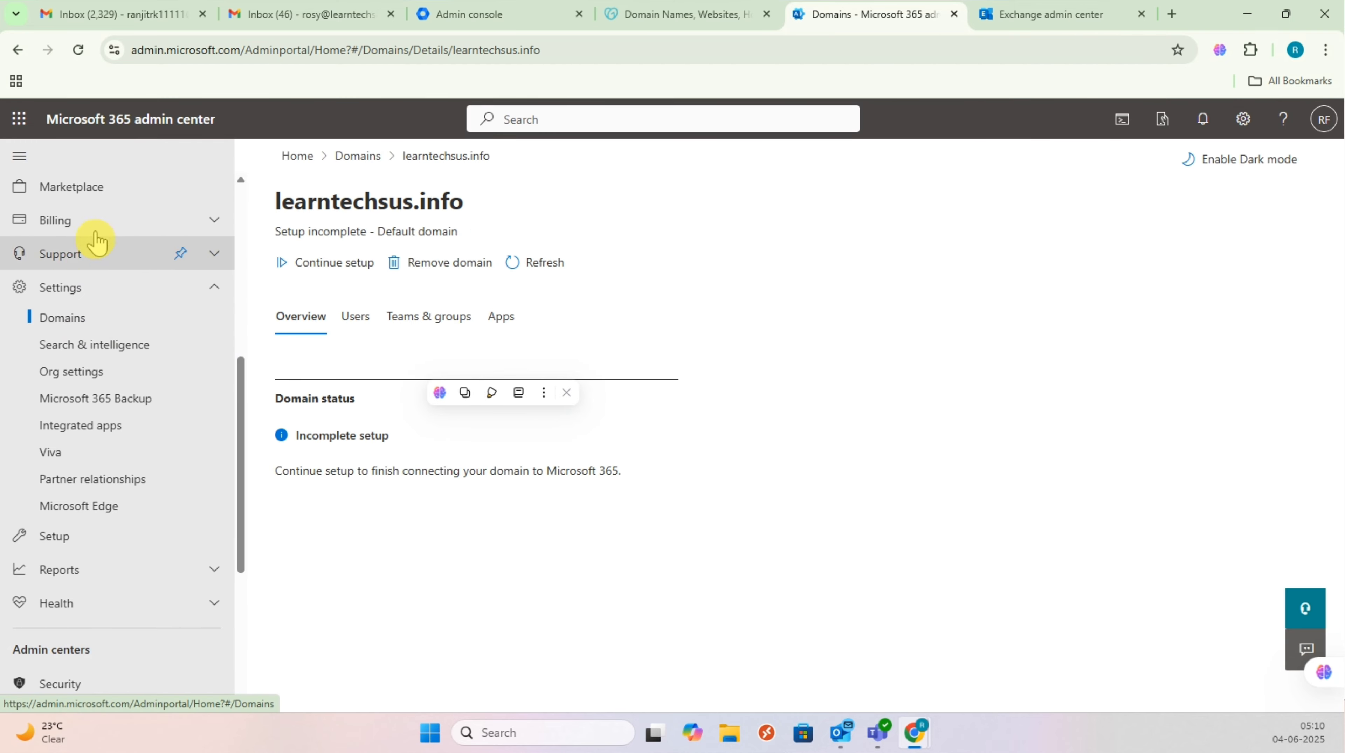
pyautogui.scroll(5, 150, 506)
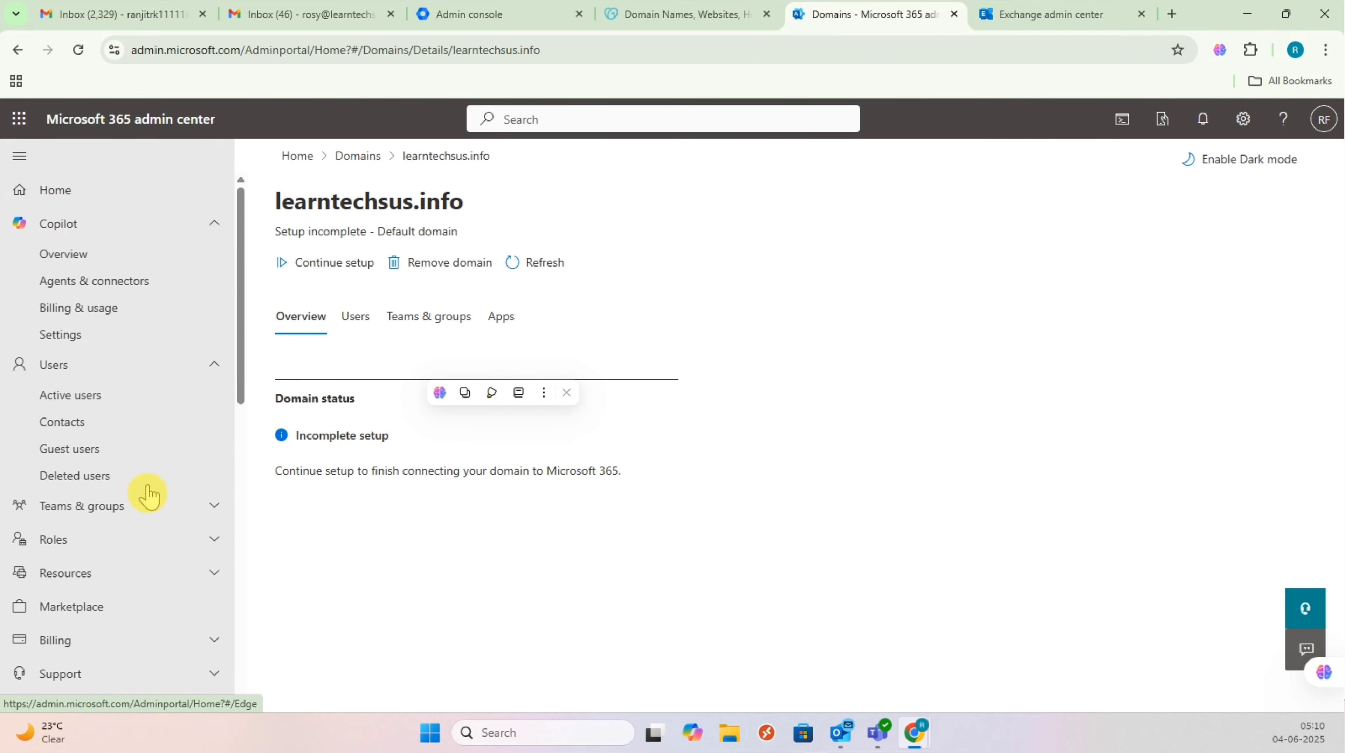
pyautogui.click(101, 396)
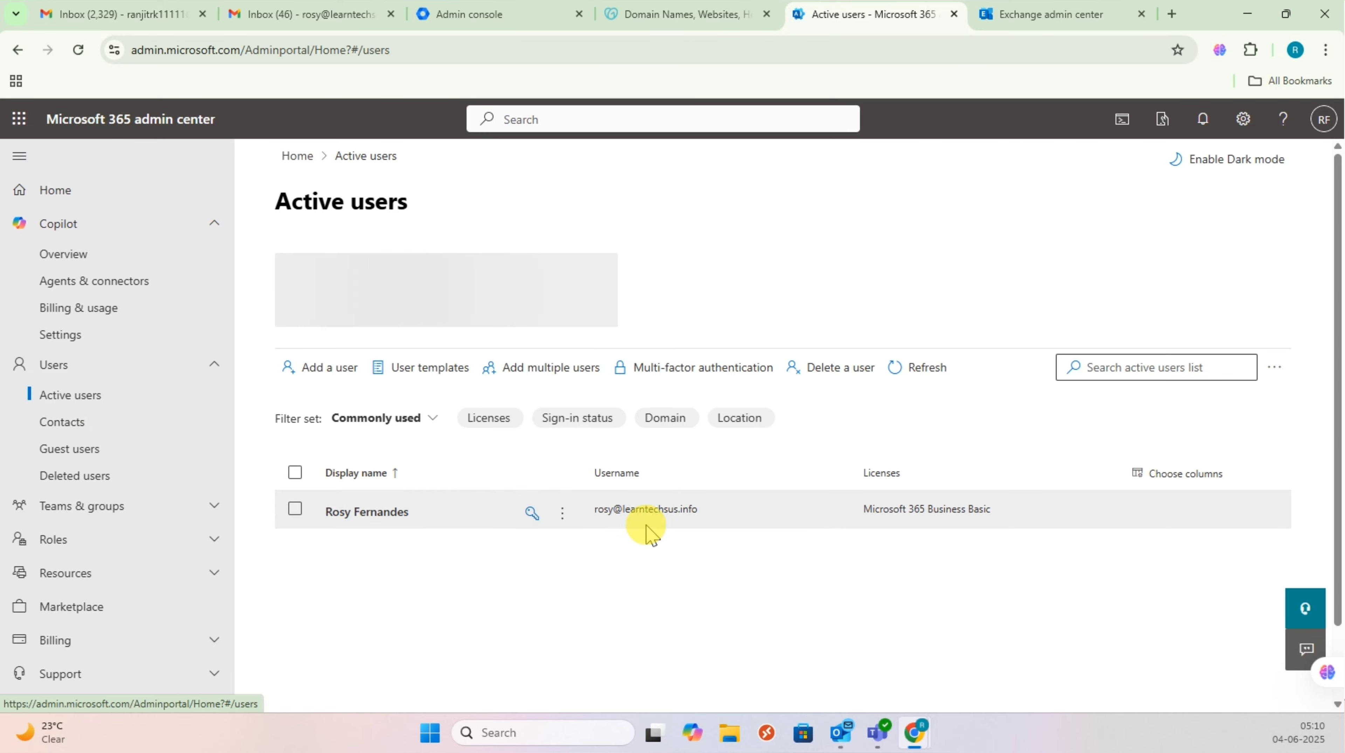
pyautogui.click(591, 513)
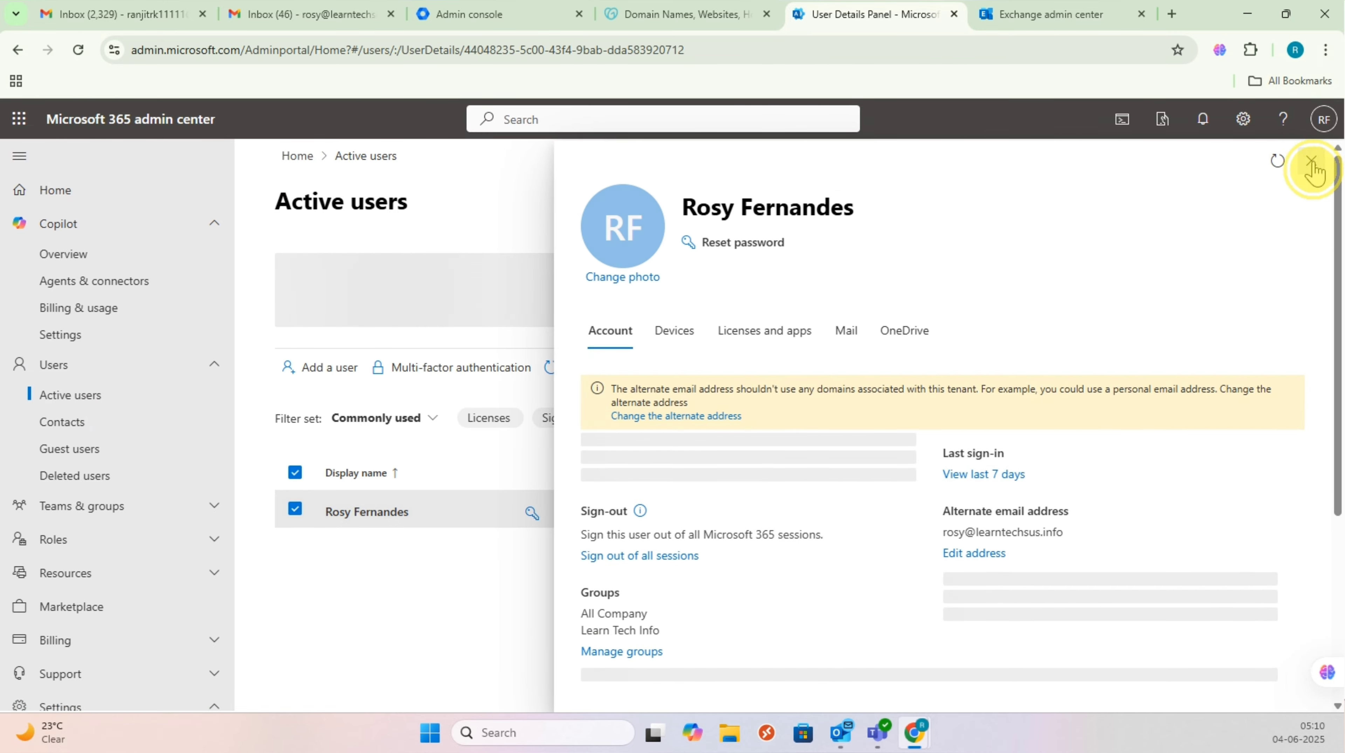
pyautogui.click(1324, 161)
pyautogui.click(329, 19)
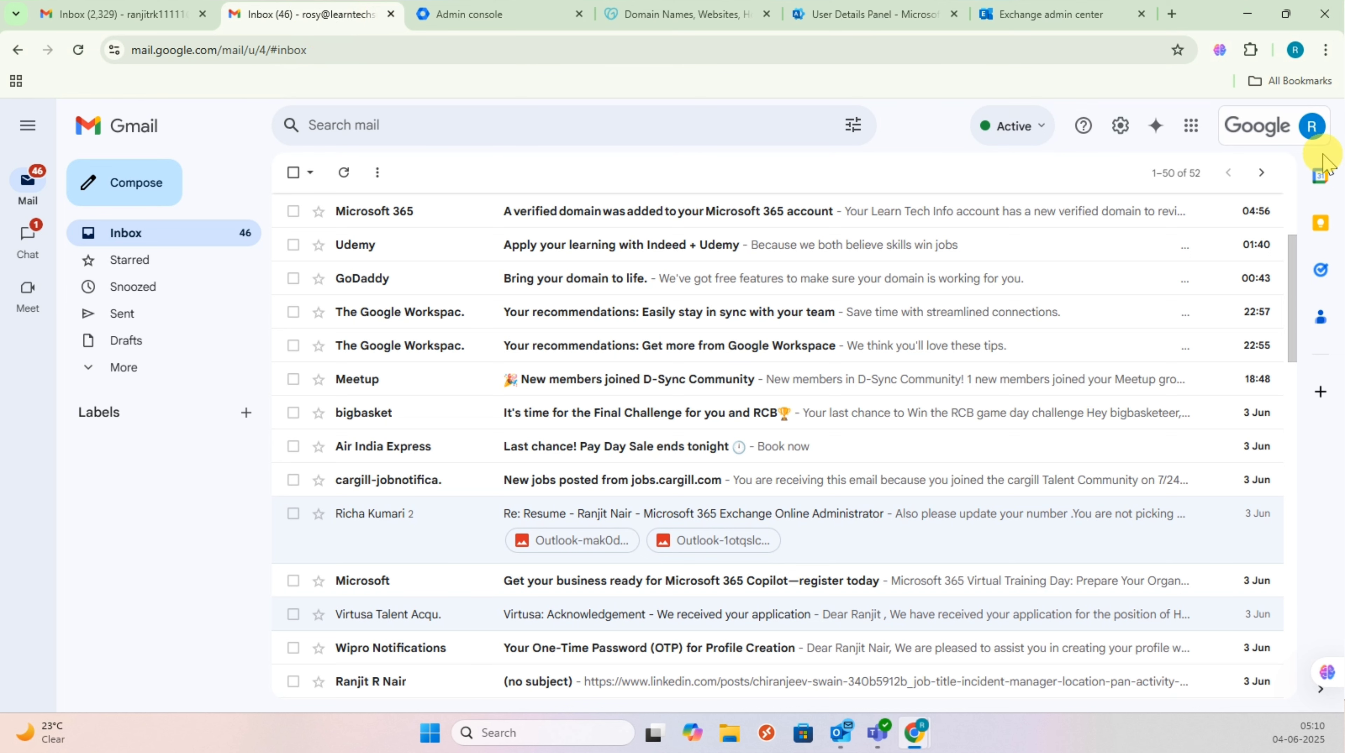
pyautogui.click(1313, 125)
pyautogui.moveTo(1094, 182); pyautogui.dragTo(1217, 184)
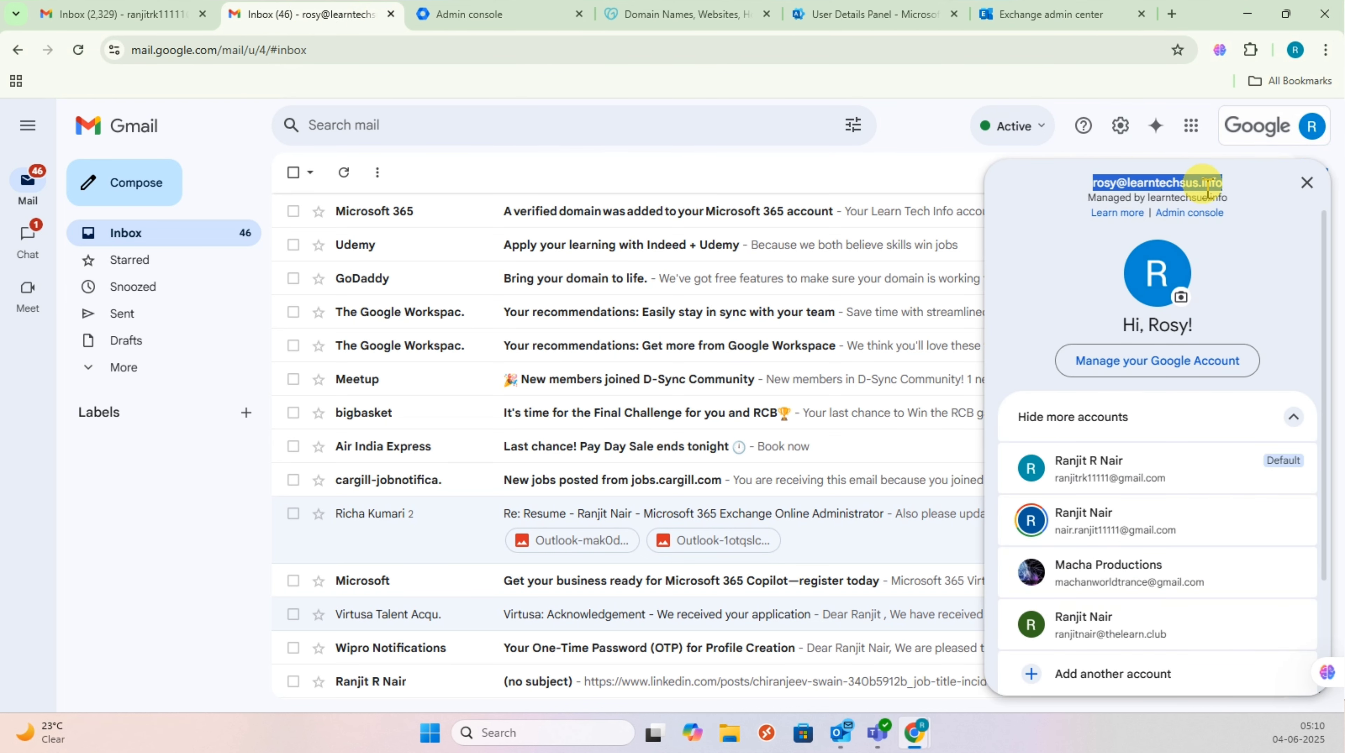
pyautogui.click(891, 16)
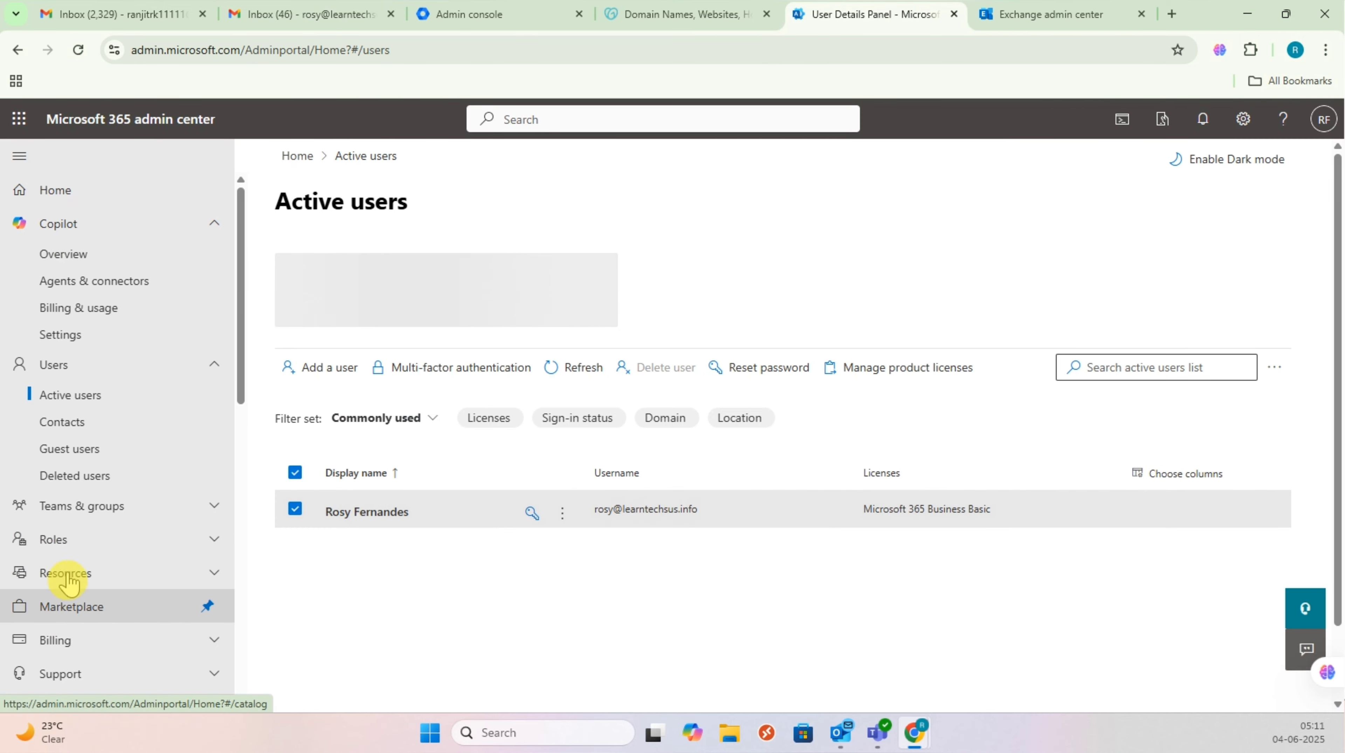
pyautogui.scroll(-5, 97, 630)
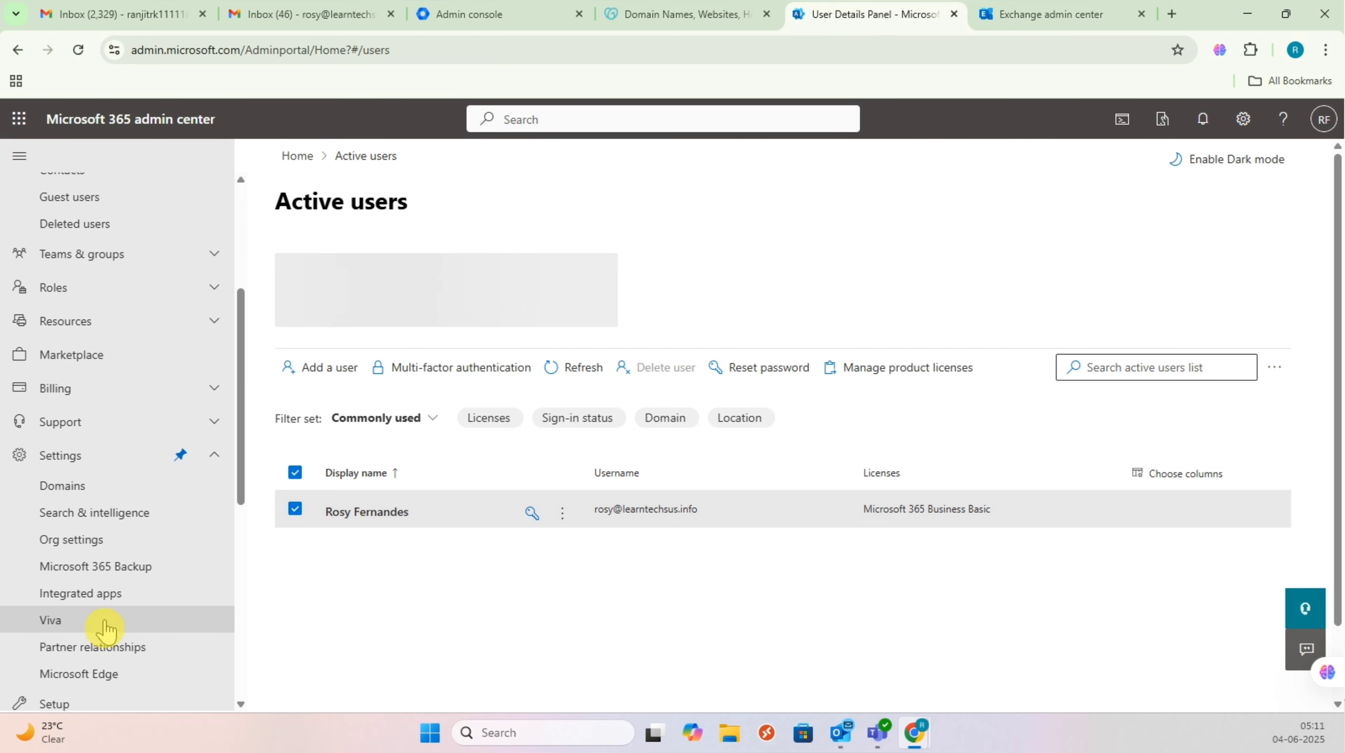
# Step: Review the organisation's domain list under Settings > Domains
pyautogui.click(65, 486)
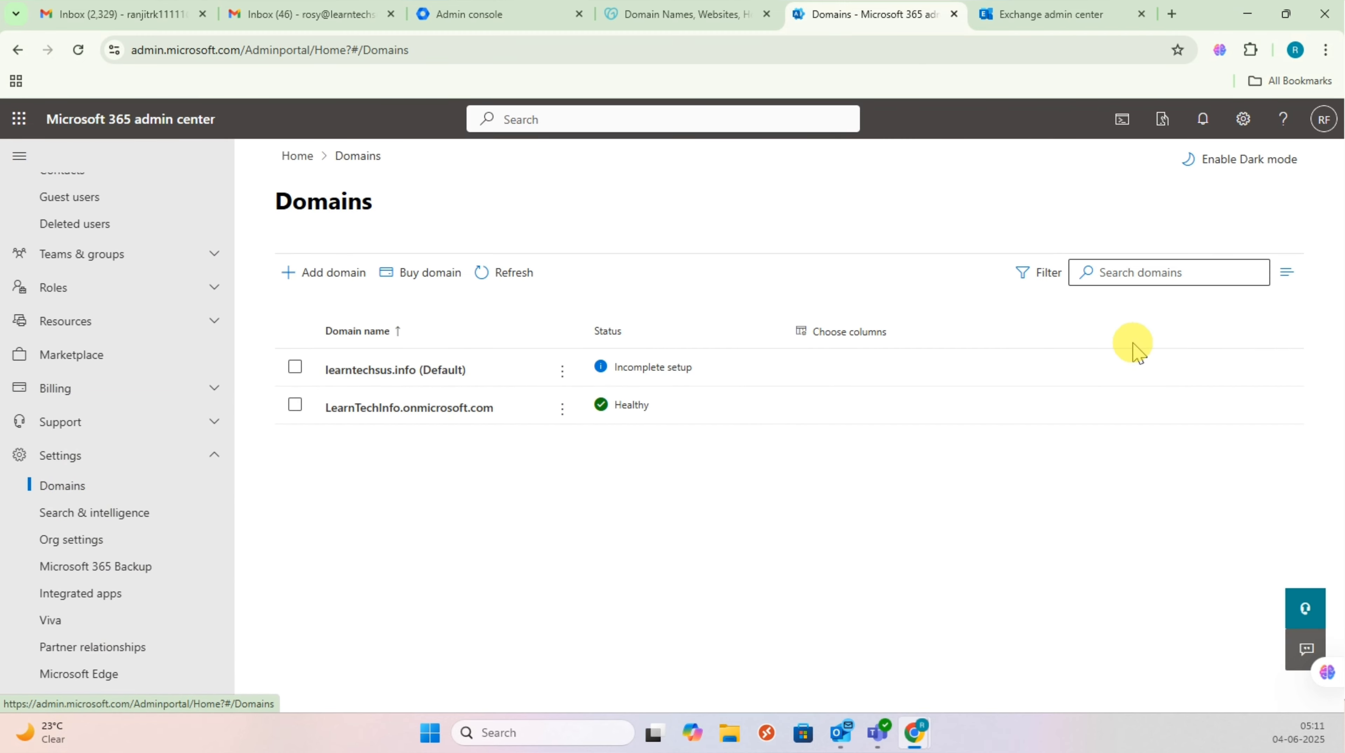
pyautogui.click(1107, 409)
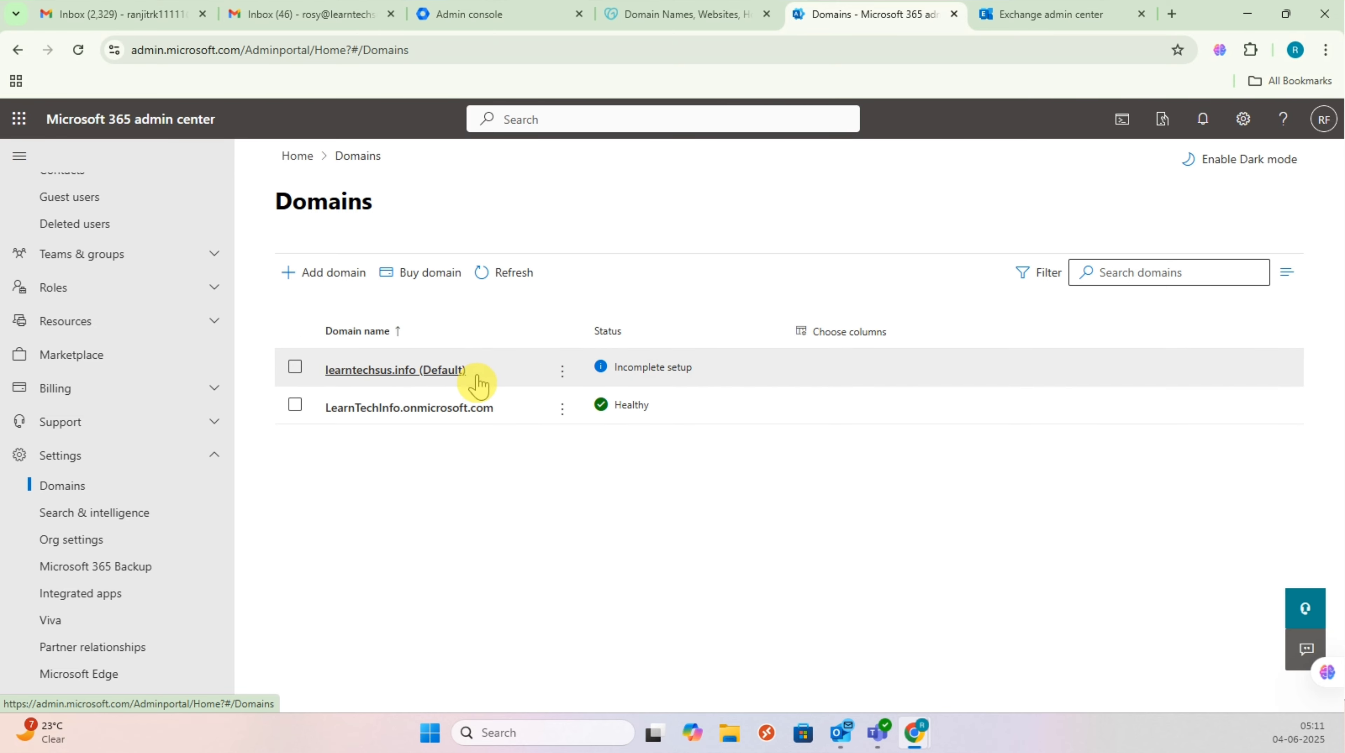
pyautogui.scroll(5, 158, 530)
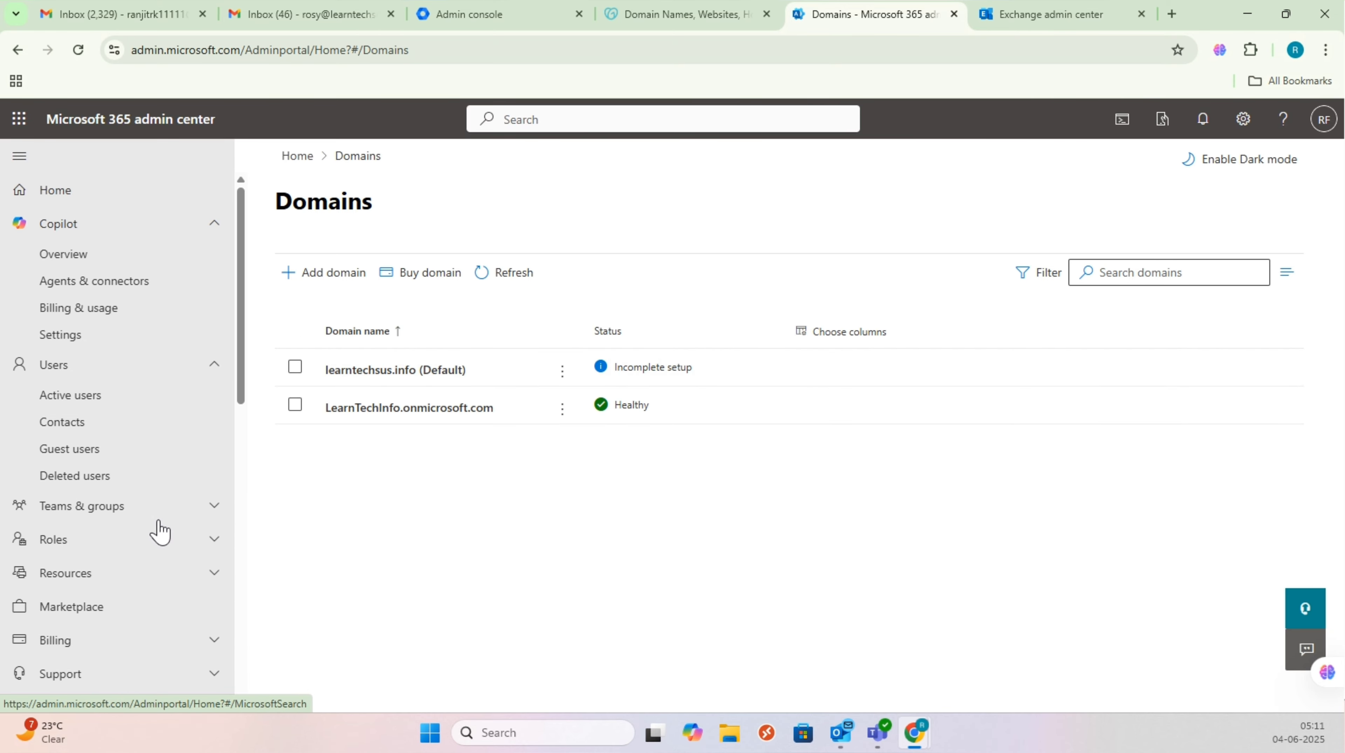
pyautogui.click(1036, 14)
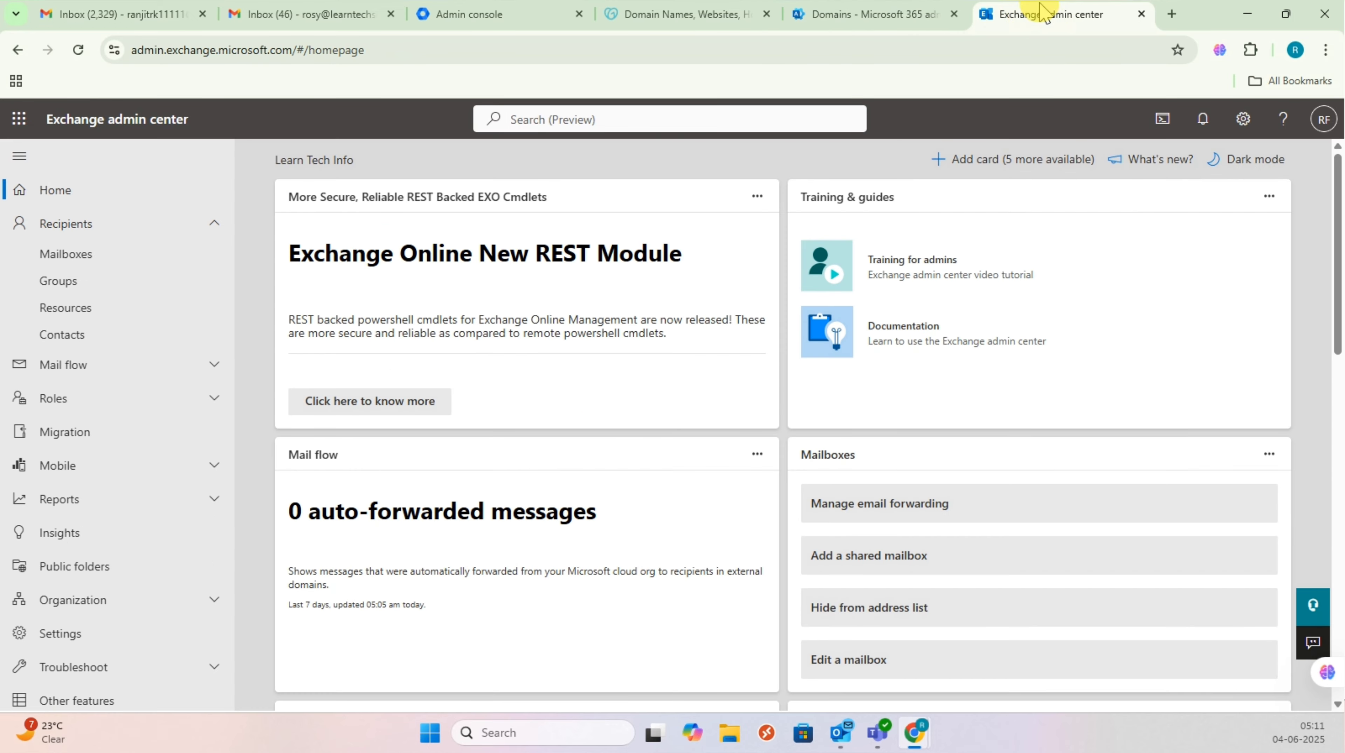
pyautogui.click(854, 14)
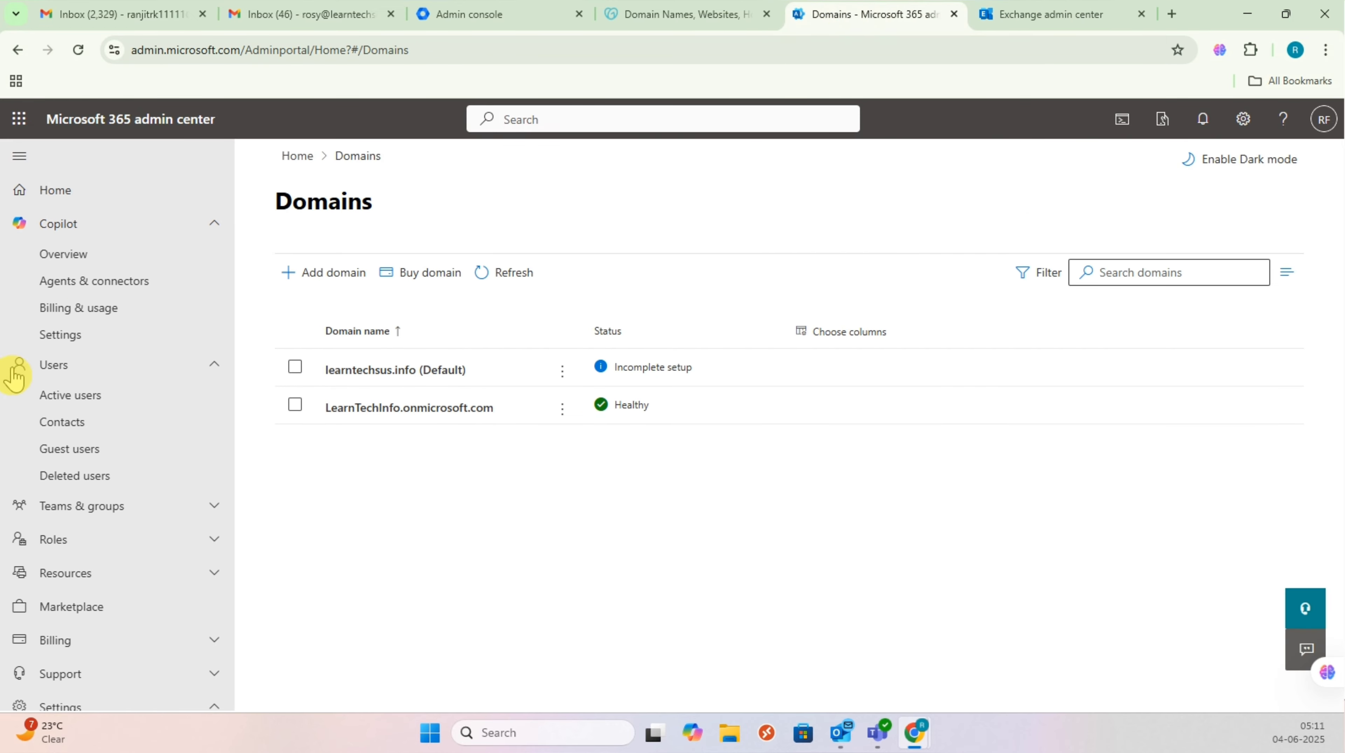
# Step: Open the licensed user's details from Active users, then glance at Gmail and the Exchange admin center
pyautogui.click(121, 365)
pyautogui.click(126, 399)
pyautogui.click(122, 371)
pyautogui.click(114, 420)
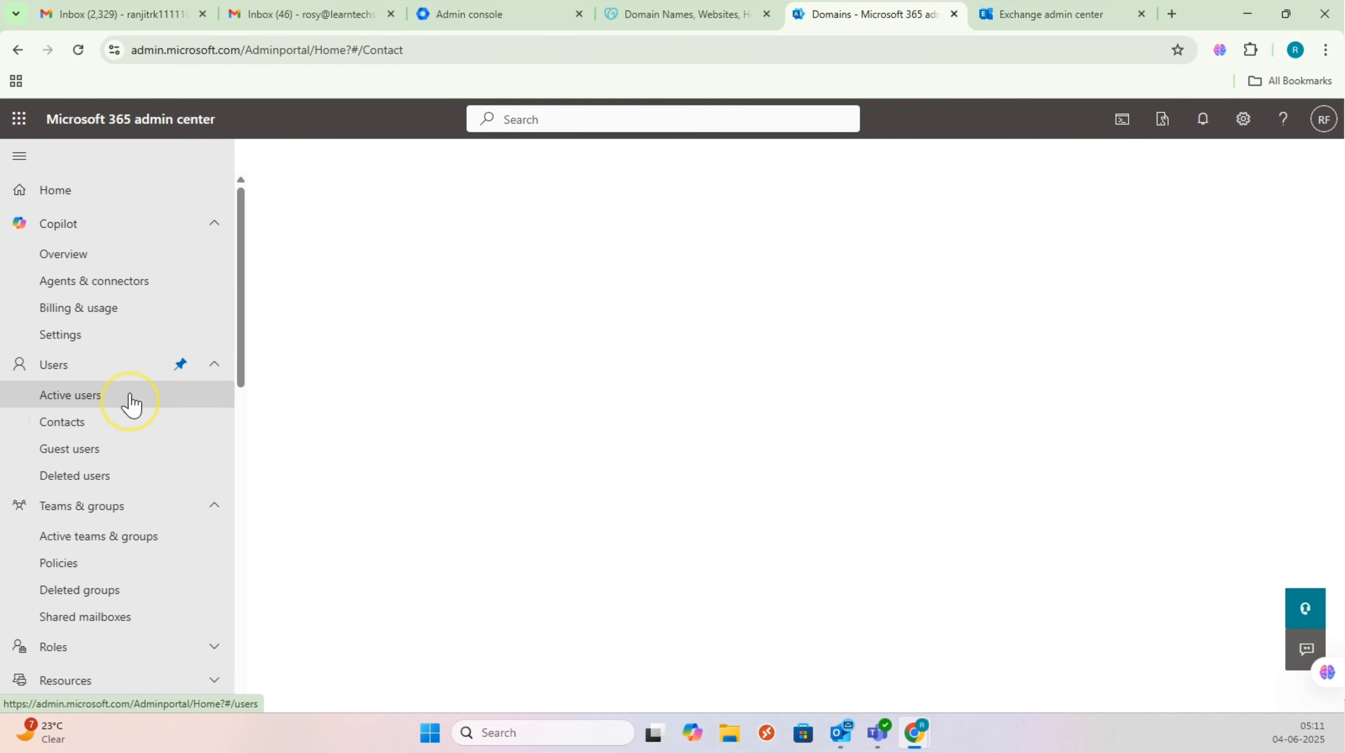
pyautogui.click(128, 396)
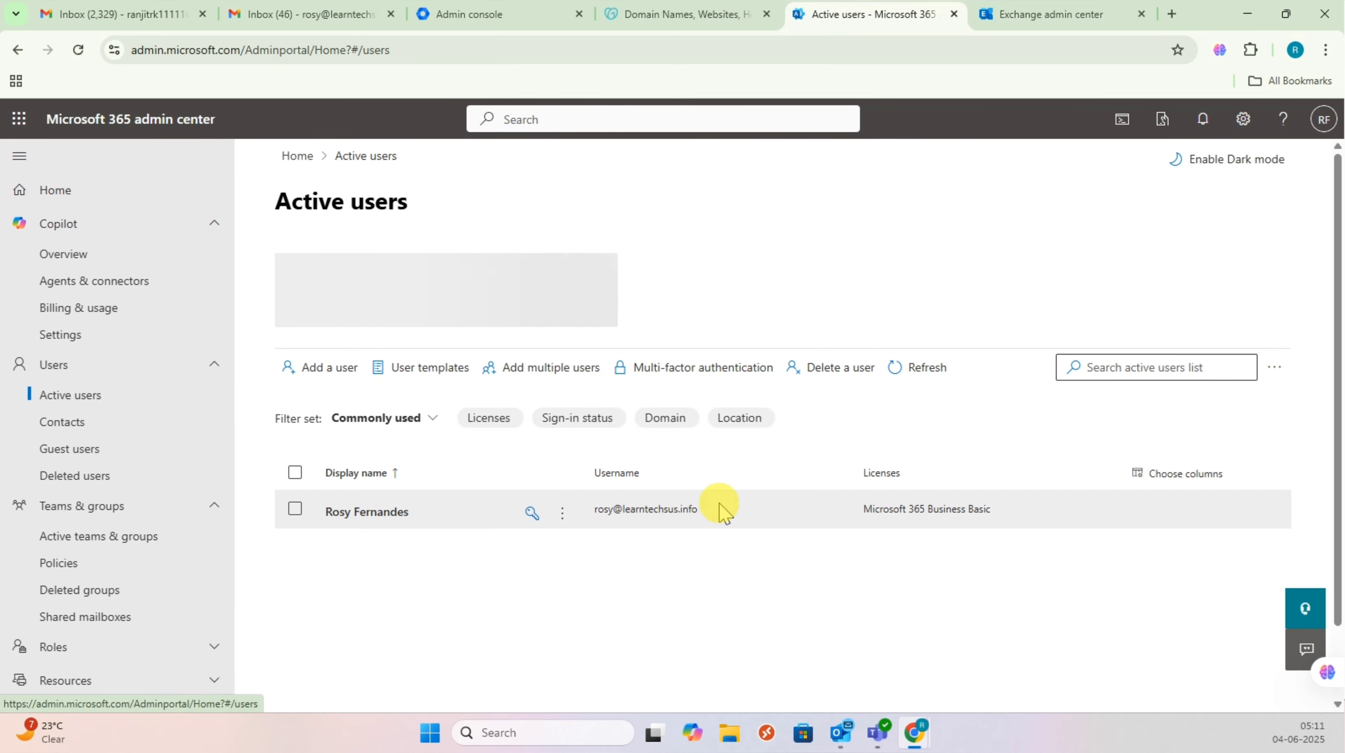
pyautogui.click(601, 520)
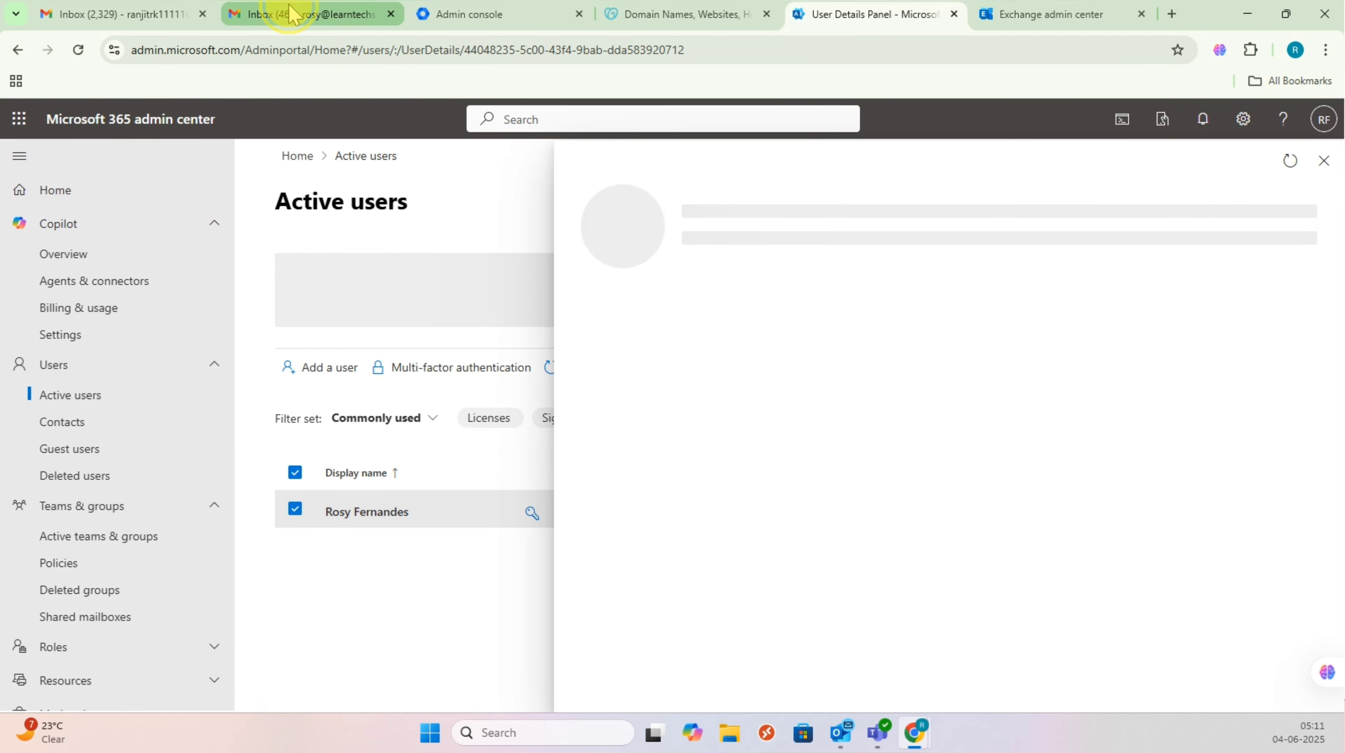
pyautogui.click(304, 14)
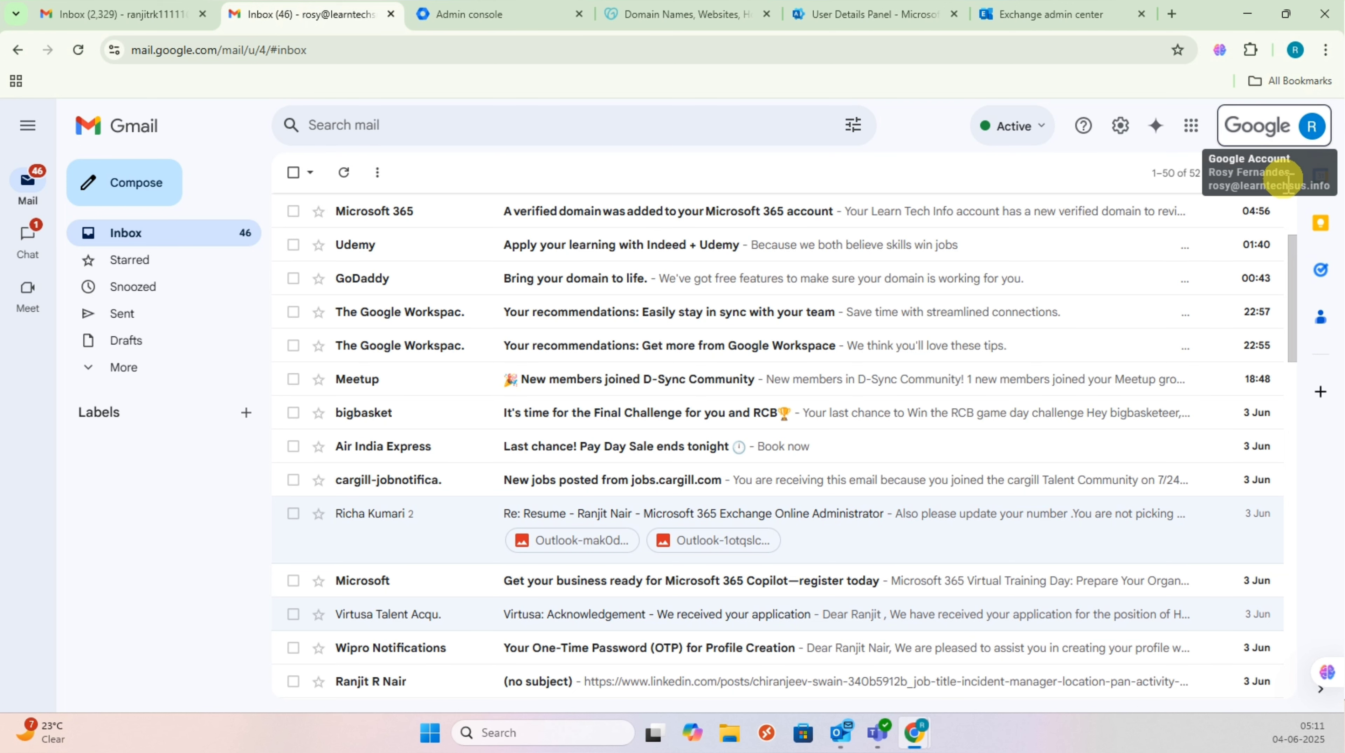
pyautogui.click(1033, 14)
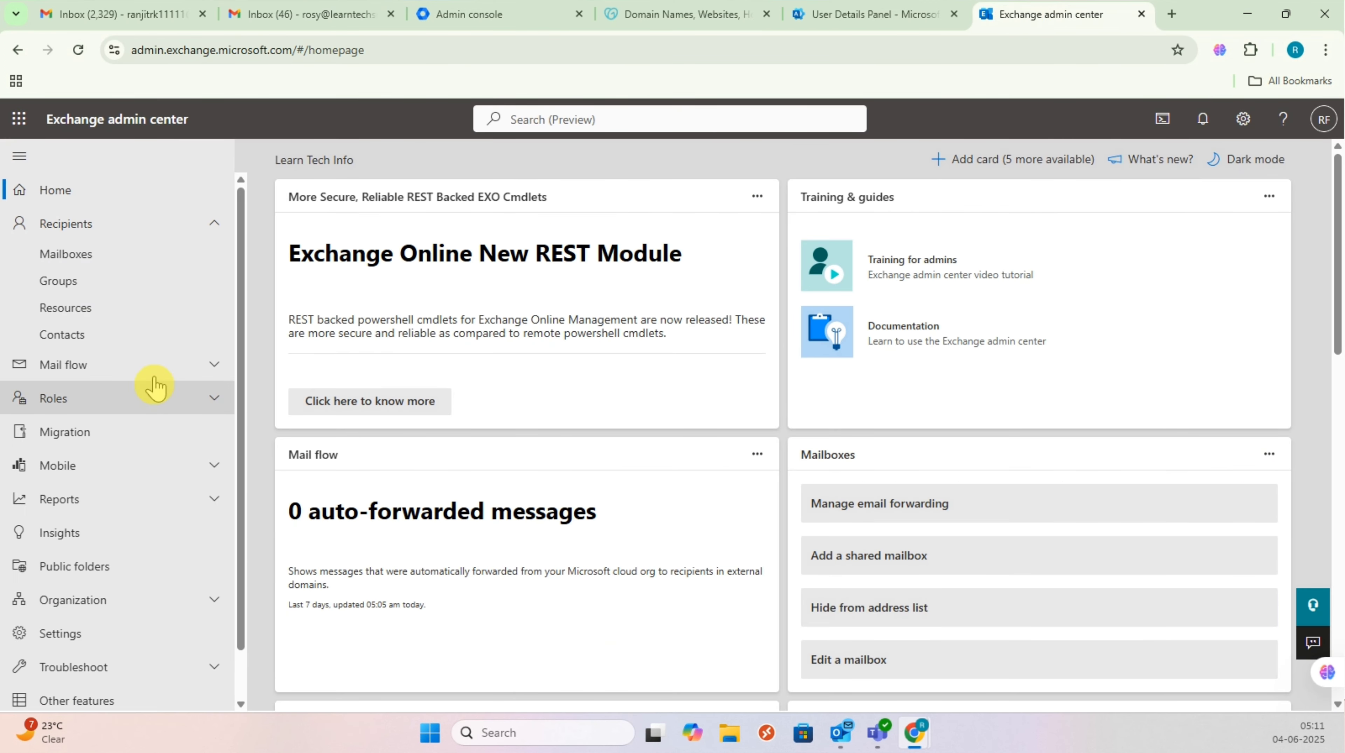
# Step: Start a migration batch named 'MIghr' with the Google Workspace (Gmail) migration type
pyautogui.click(130, 430)
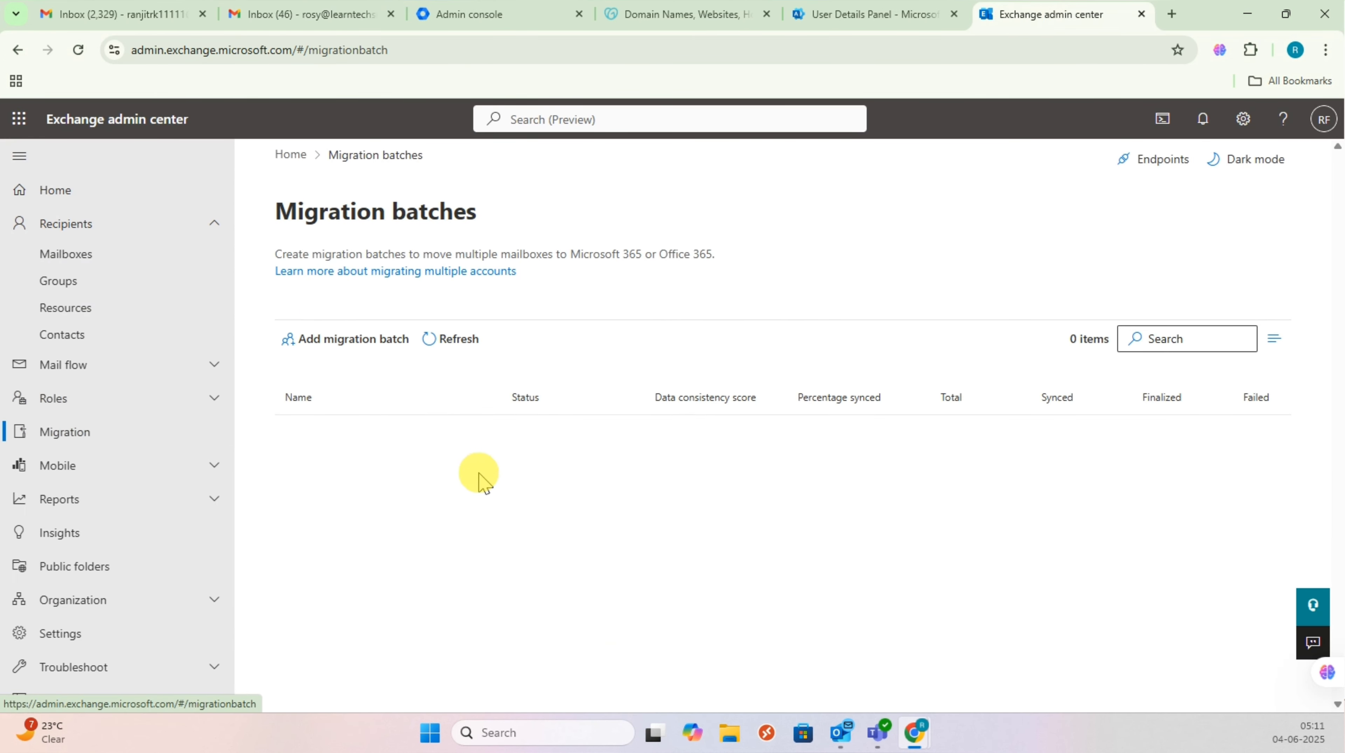
pyautogui.click(375, 338)
pyautogui.click(811, 339)
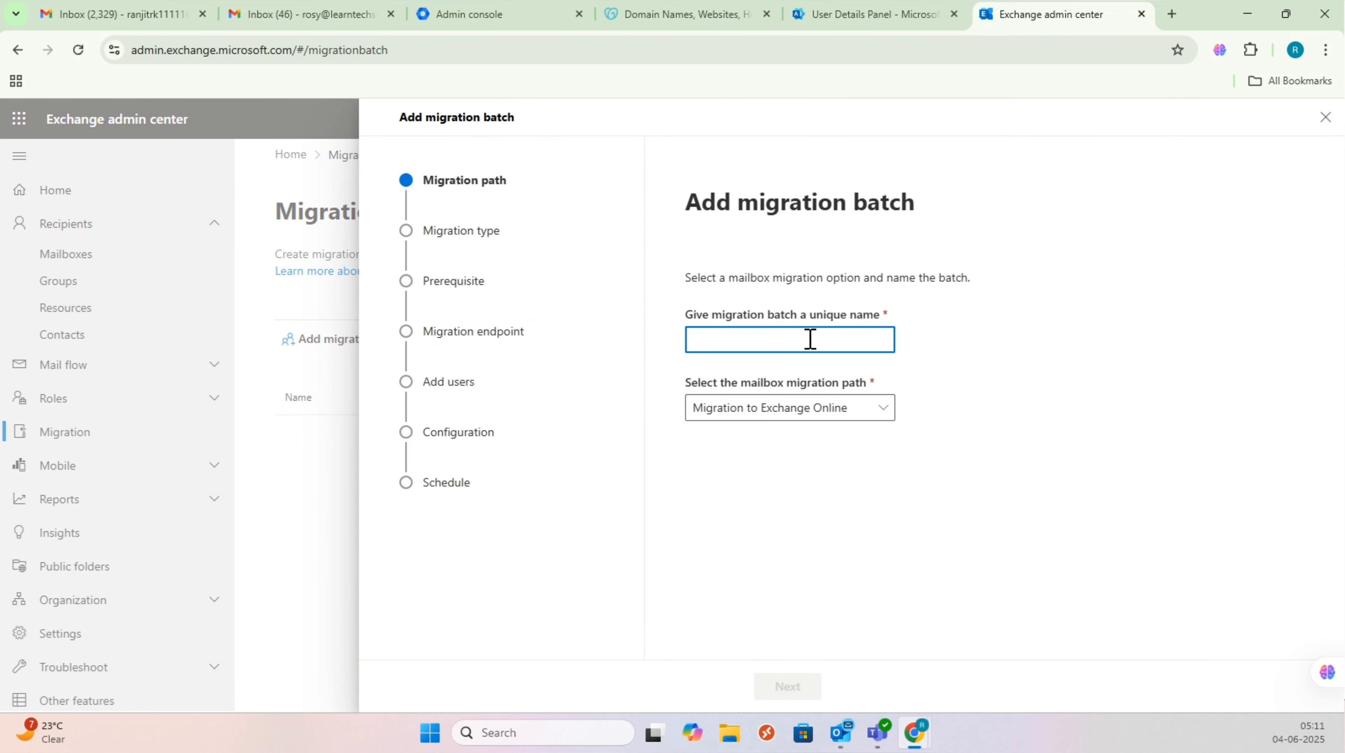
pyautogui.write('MIghration365')
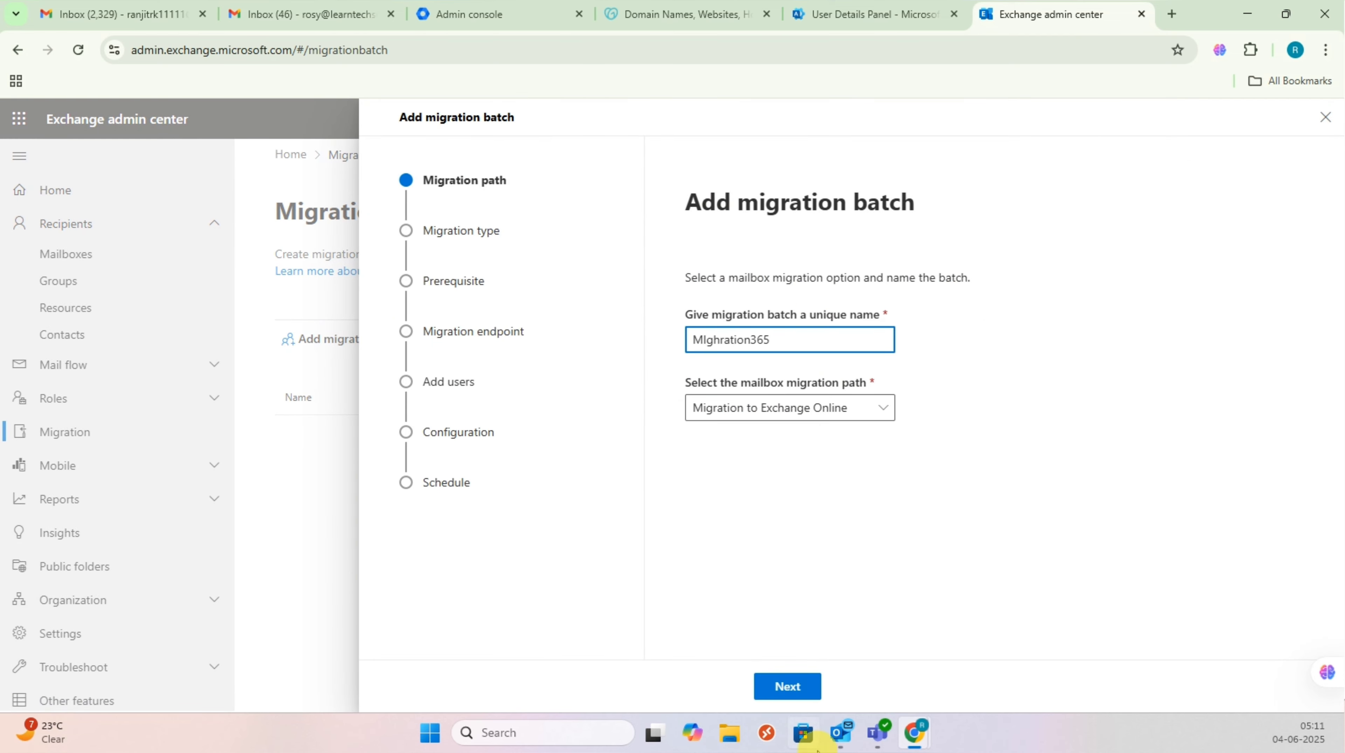
pyautogui.click(787, 687)
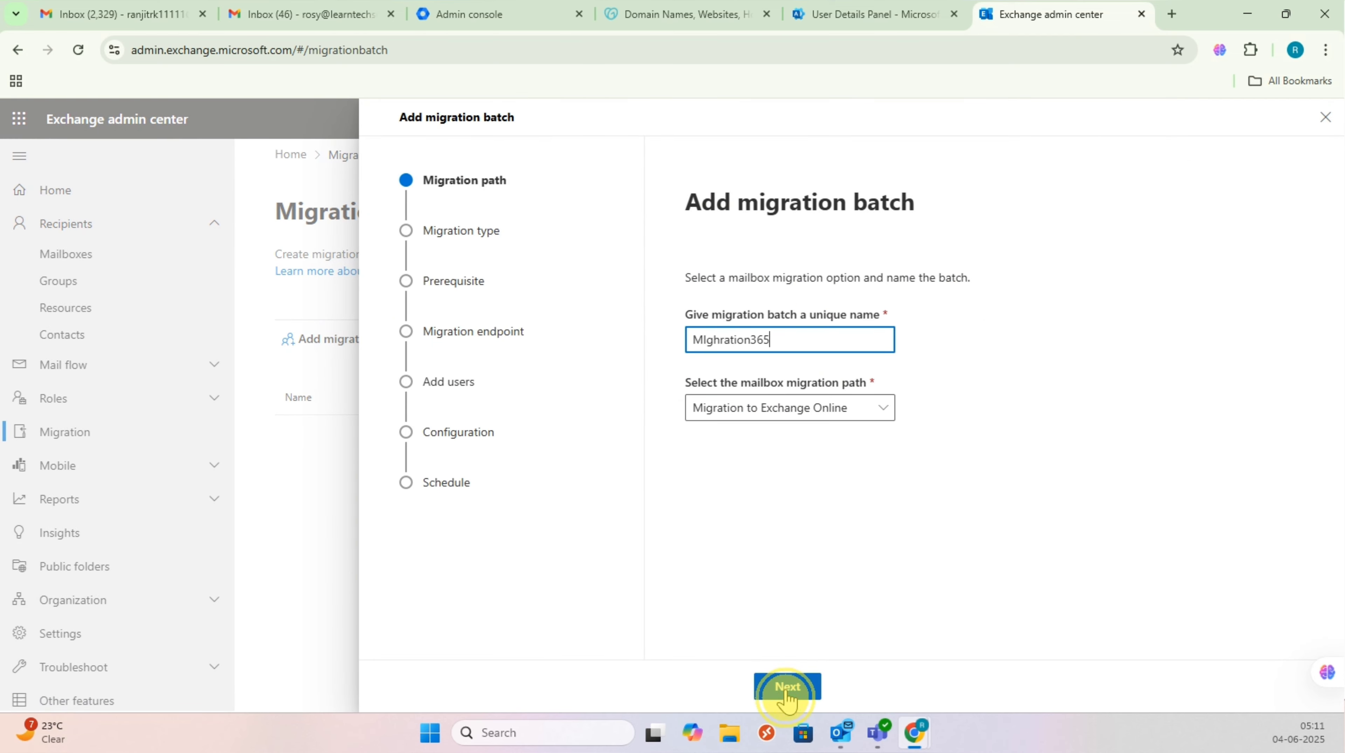
pyautogui.click(720, 379)
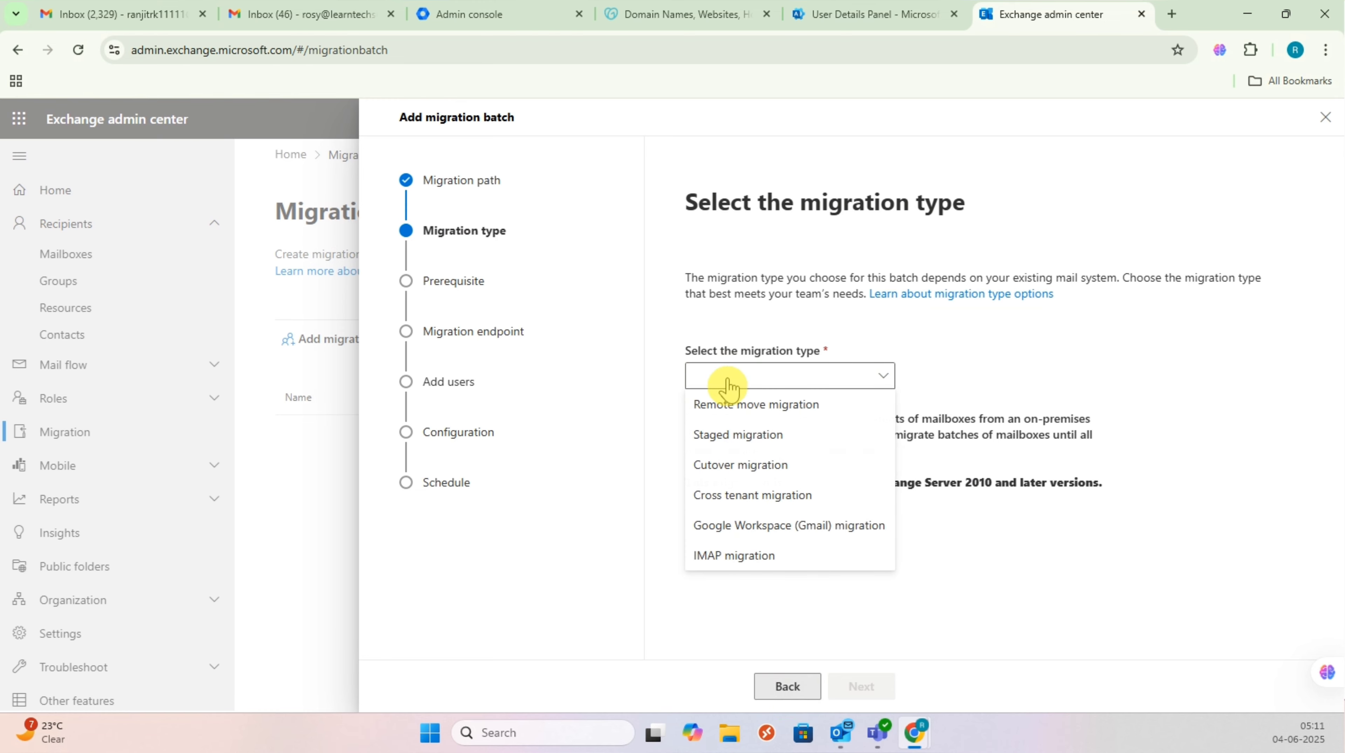
pyautogui.click(789, 525)
pyautogui.click(886, 687)
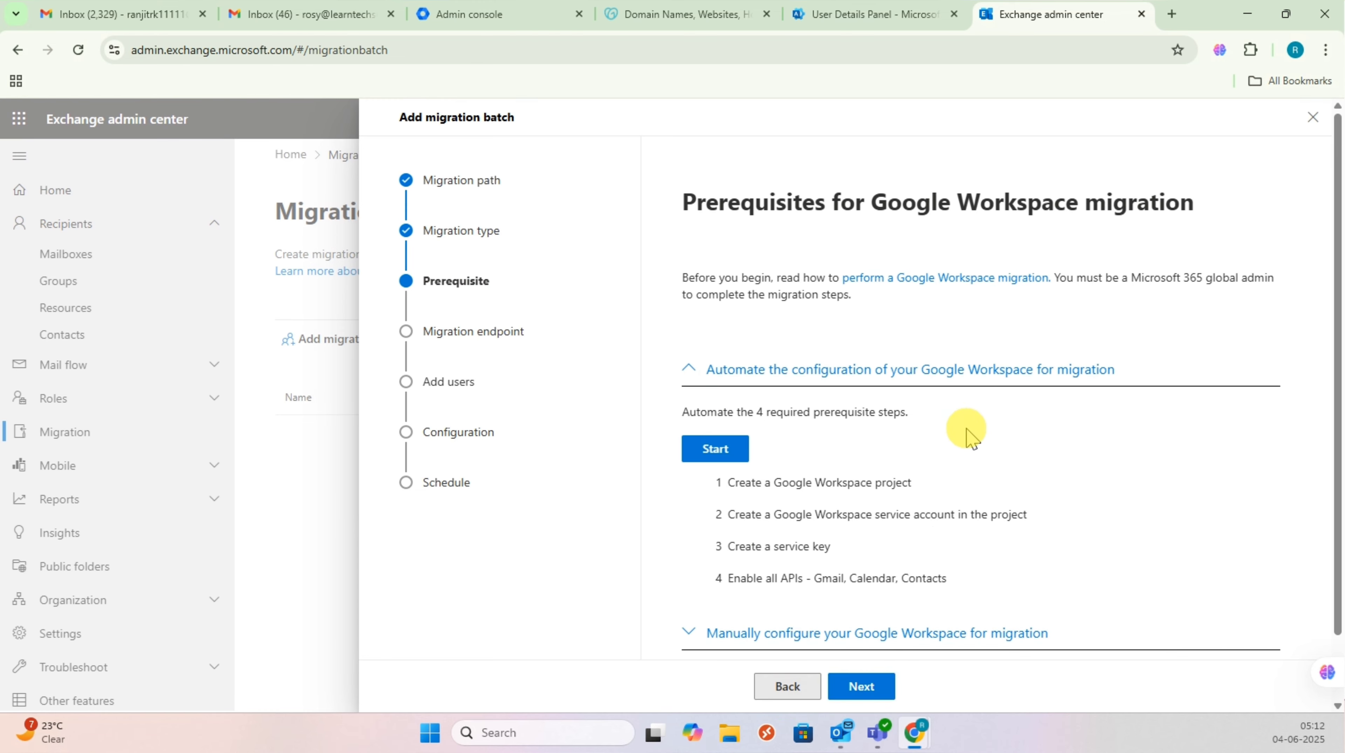
# Step: Read the four Google Workspace prerequisite steps: service account, key, and enabling Gmail, Calendar, Contacts APIs
pyautogui.click(967, 430)
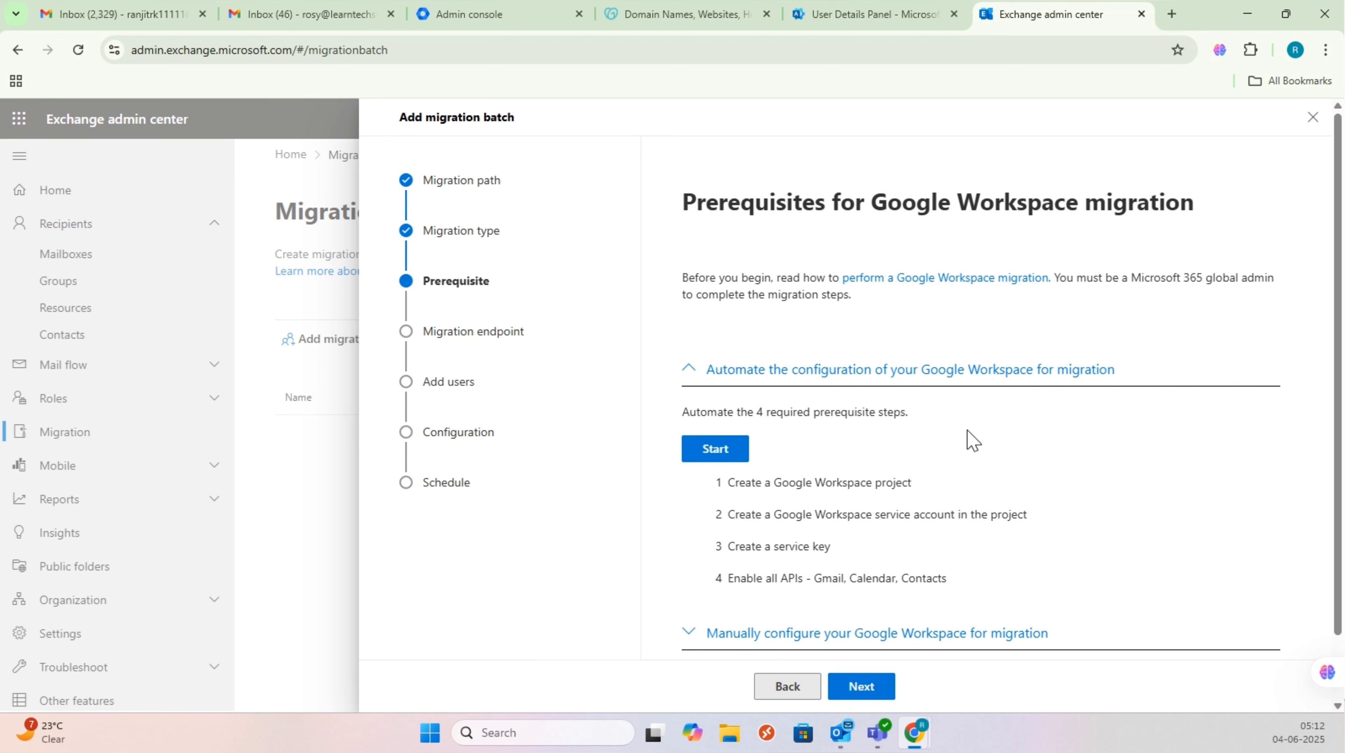
pyautogui.click(956, 440)
pyautogui.click(956, 444)
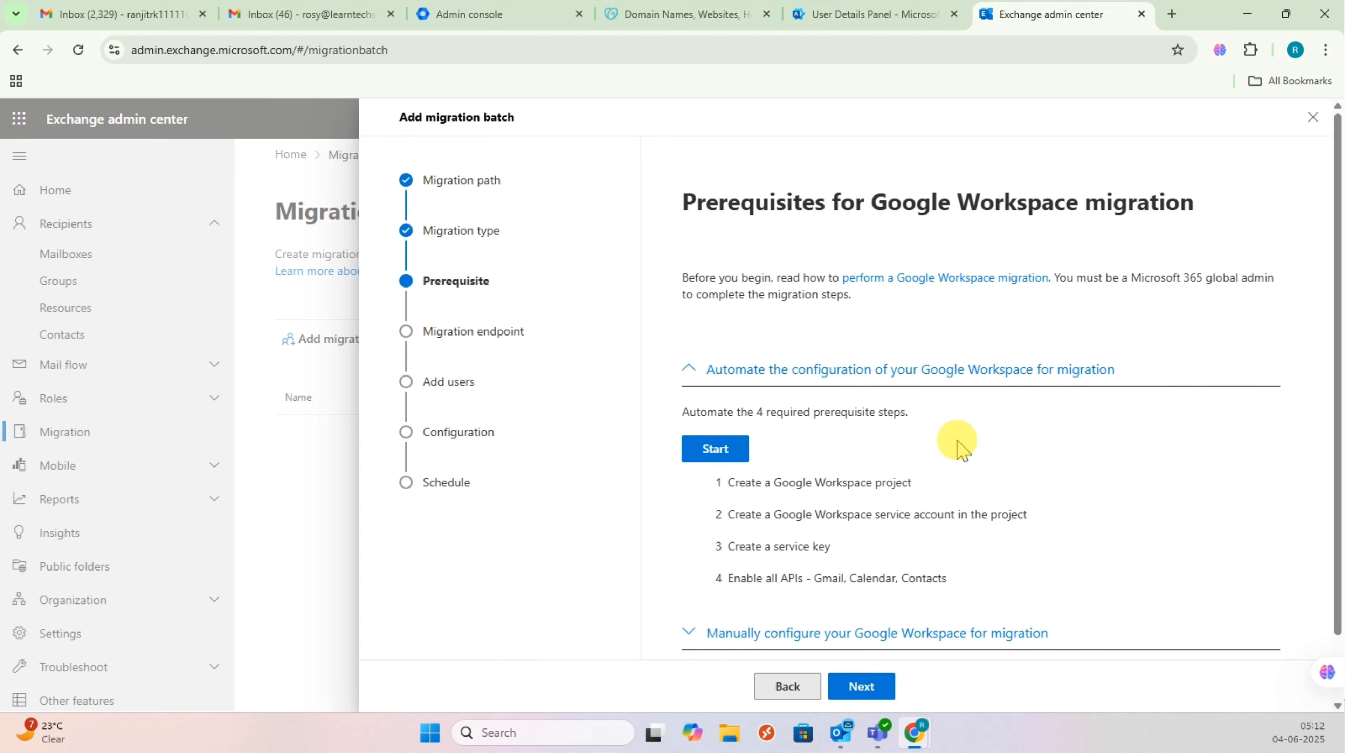
pyautogui.scroll(-1, 957, 456)
pyautogui.scroll(1, 943, 456)
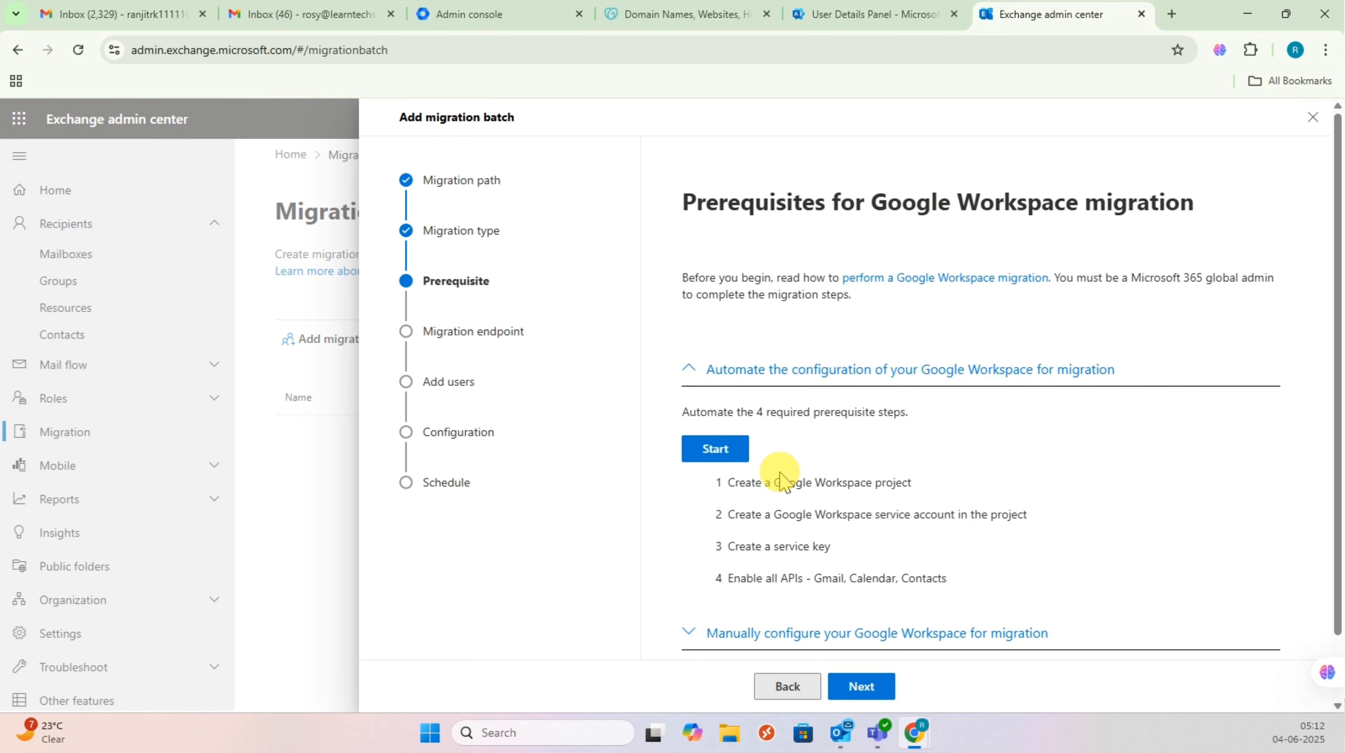
pyautogui.scroll(-1, 787, 465)
pyautogui.moveTo(823, 407); pyautogui.dragTo(728, 409)
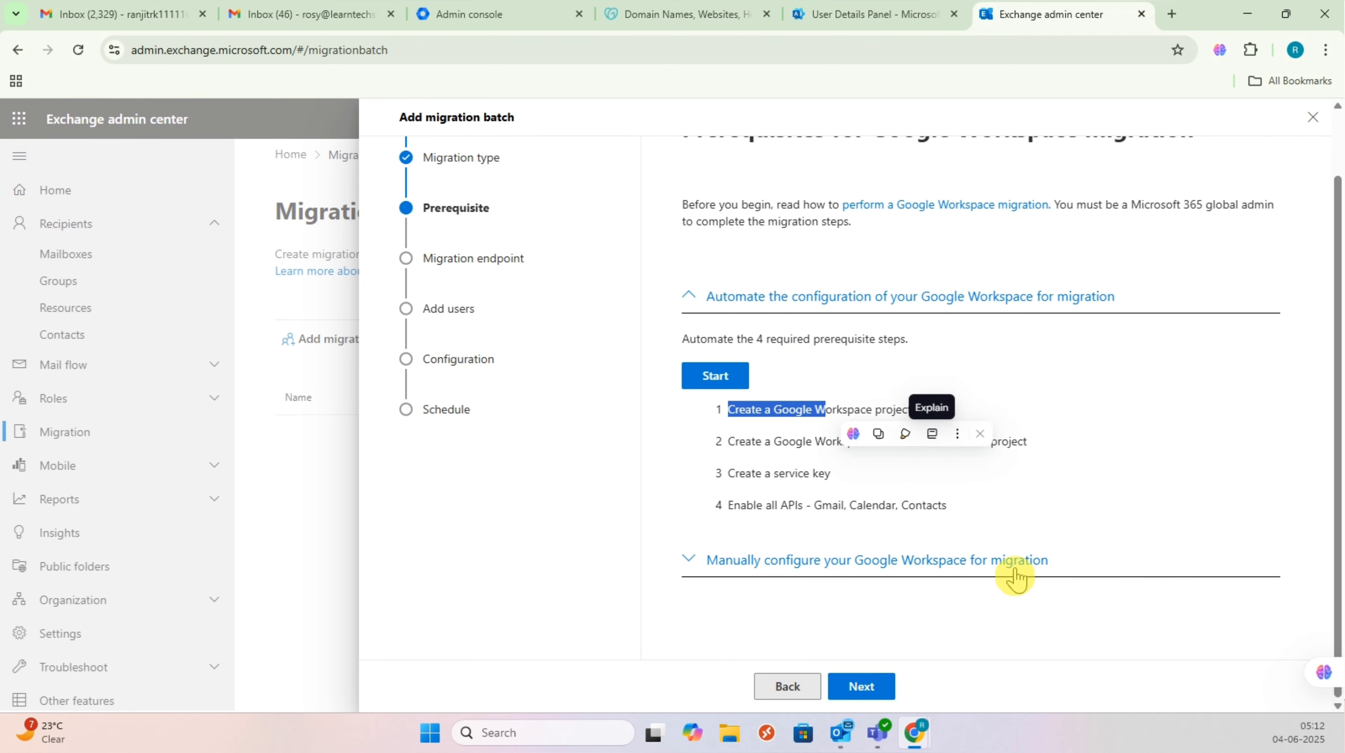
pyautogui.click(920, 466)
pyautogui.moveTo(879, 443); pyautogui.dragTo(838, 478)
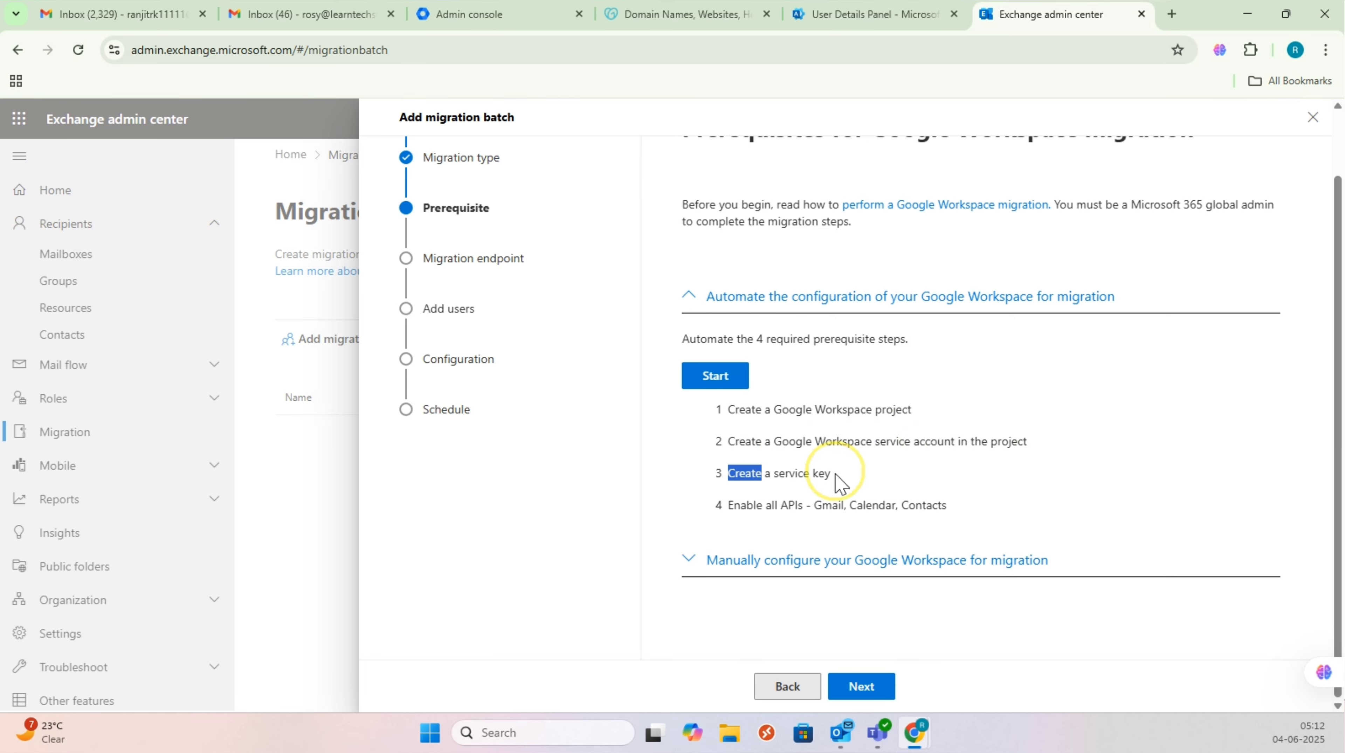
pyautogui.click(990, 507)
pyautogui.moveTo(728, 506); pyautogui.dragTo(845, 487)
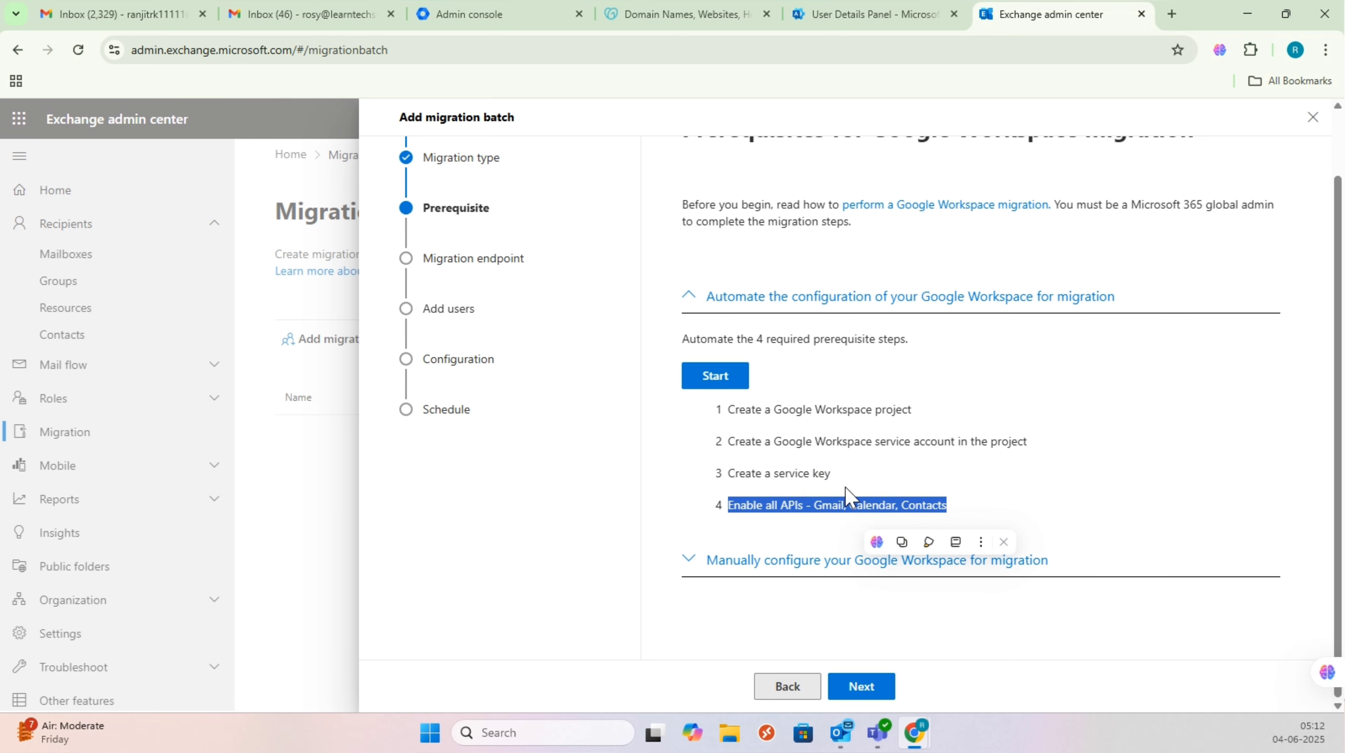
pyautogui.click(270, 482)
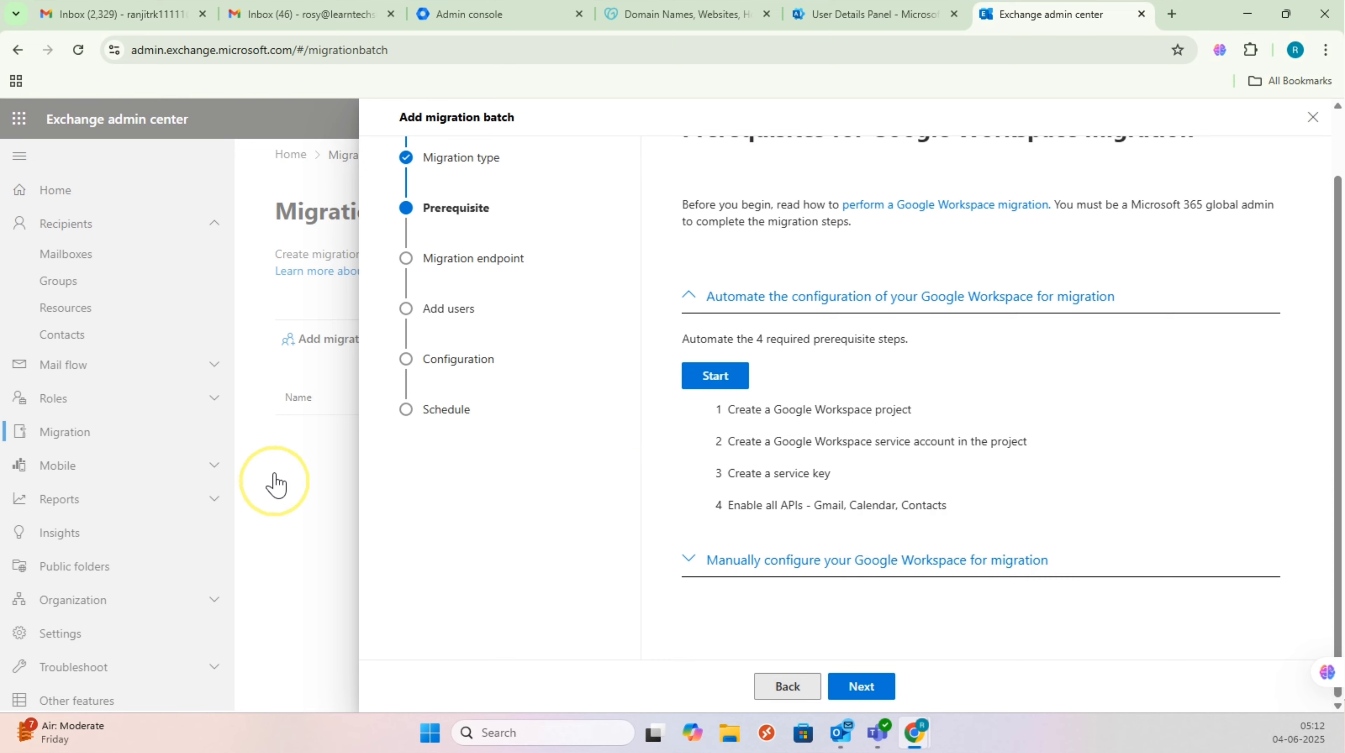
# Step: Load console.cloud.google.com in a new browser tab
pyautogui.click(1172, 13)
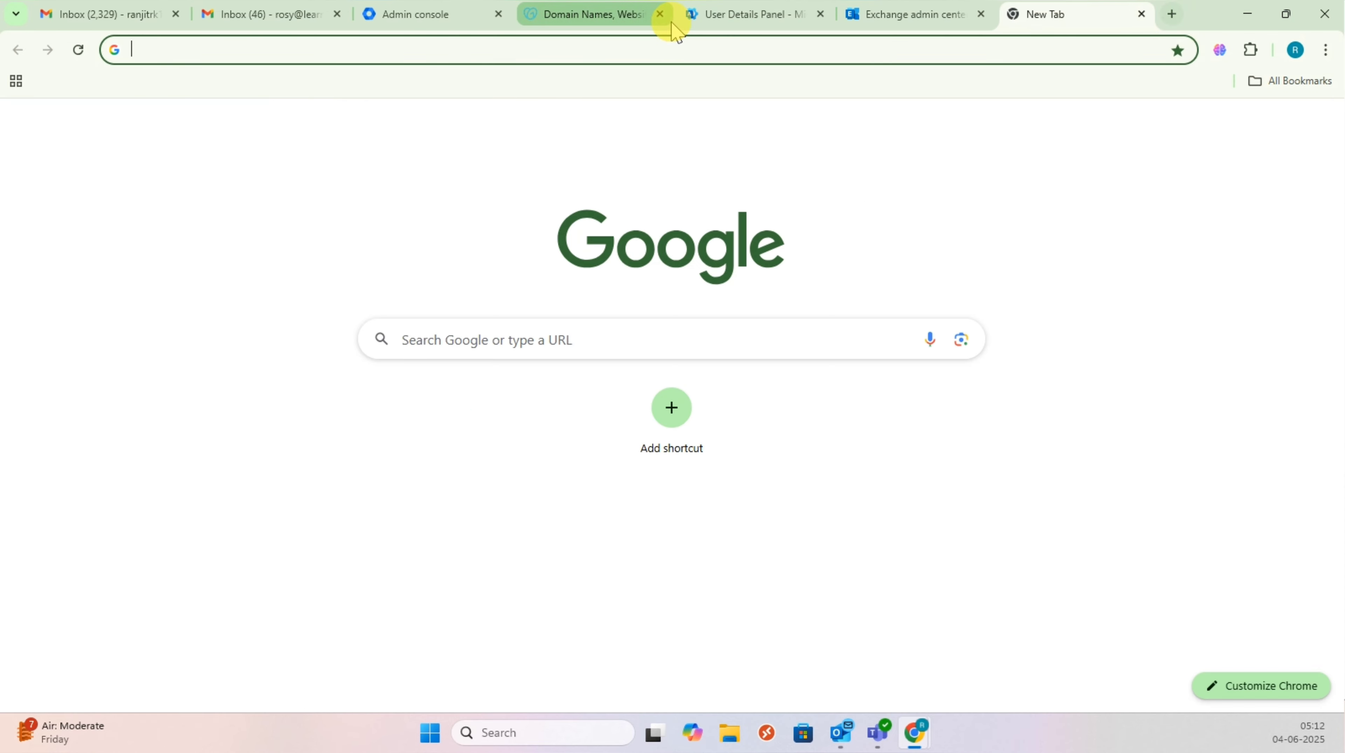
pyautogui.write('console.cloud.google.com')
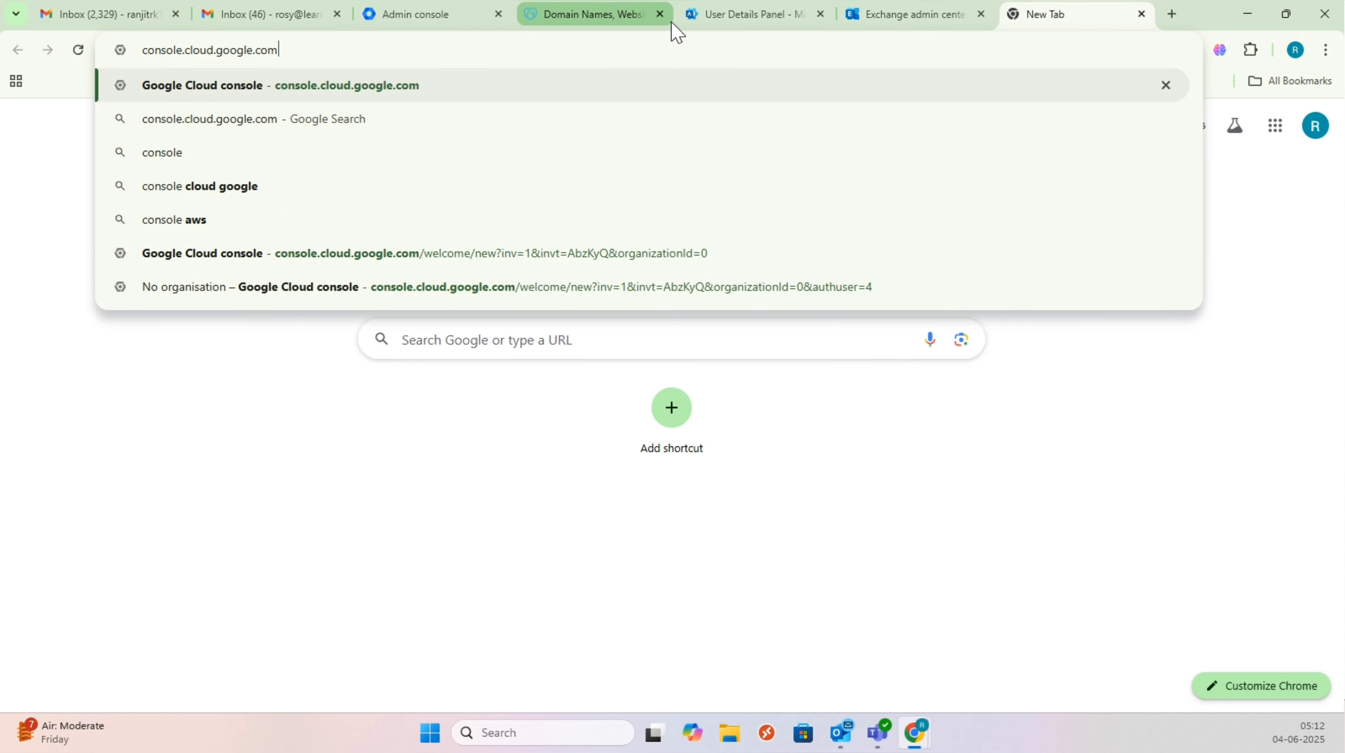
pyautogui.press('Return')
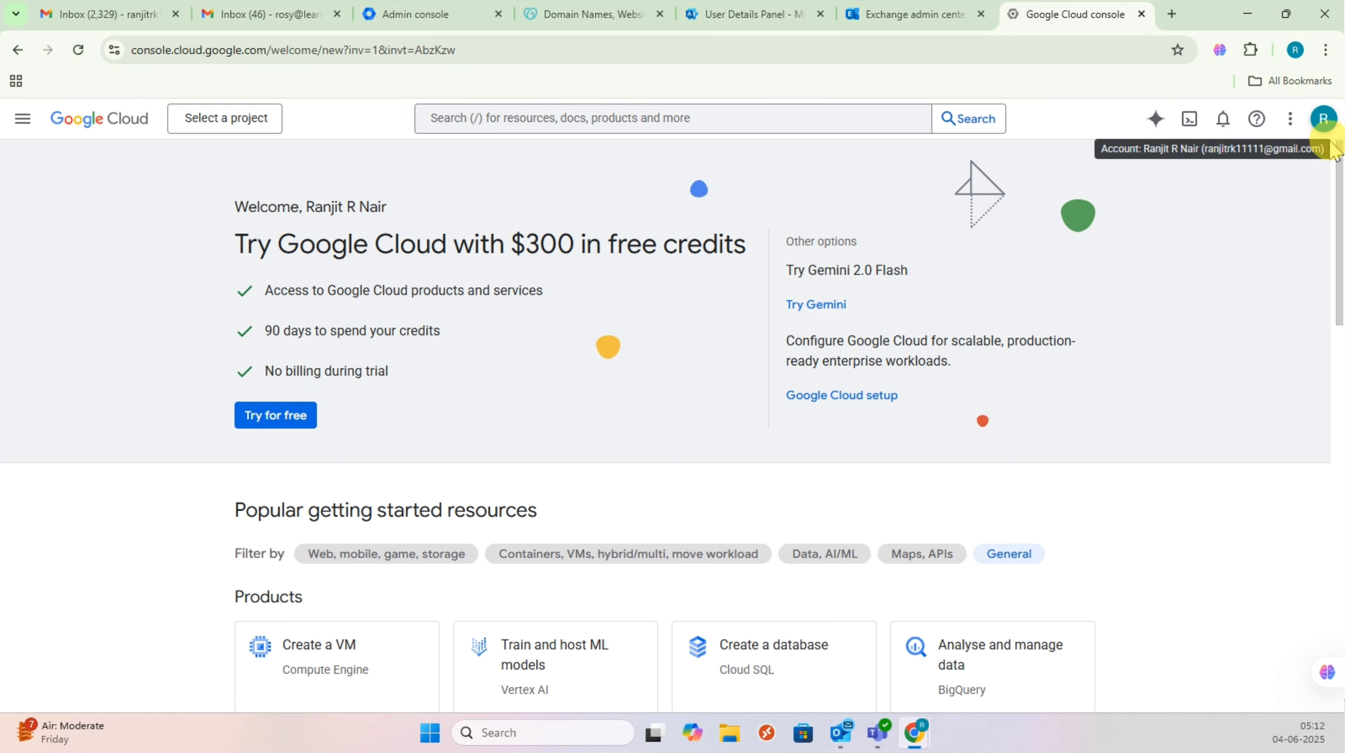
# Step: Switch the console to the organisation's admin account, close the personal-account tab, and confirm the sign-in
pyautogui.click(1324, 160)
pyautogui.click(1322, 160)
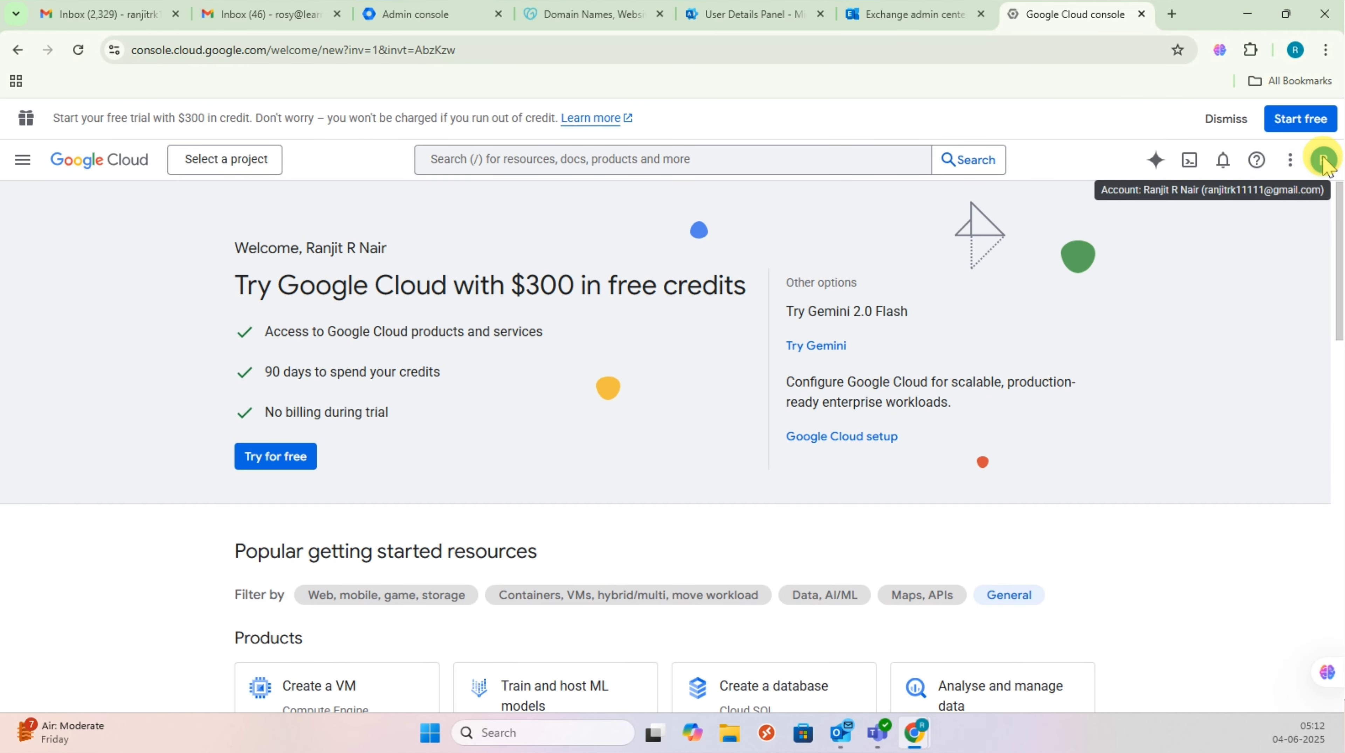
pyautogui.click(1322, 160)
pyautogui.scroll(-2, 1133, 438)
pyautogui.click(1177, 464)
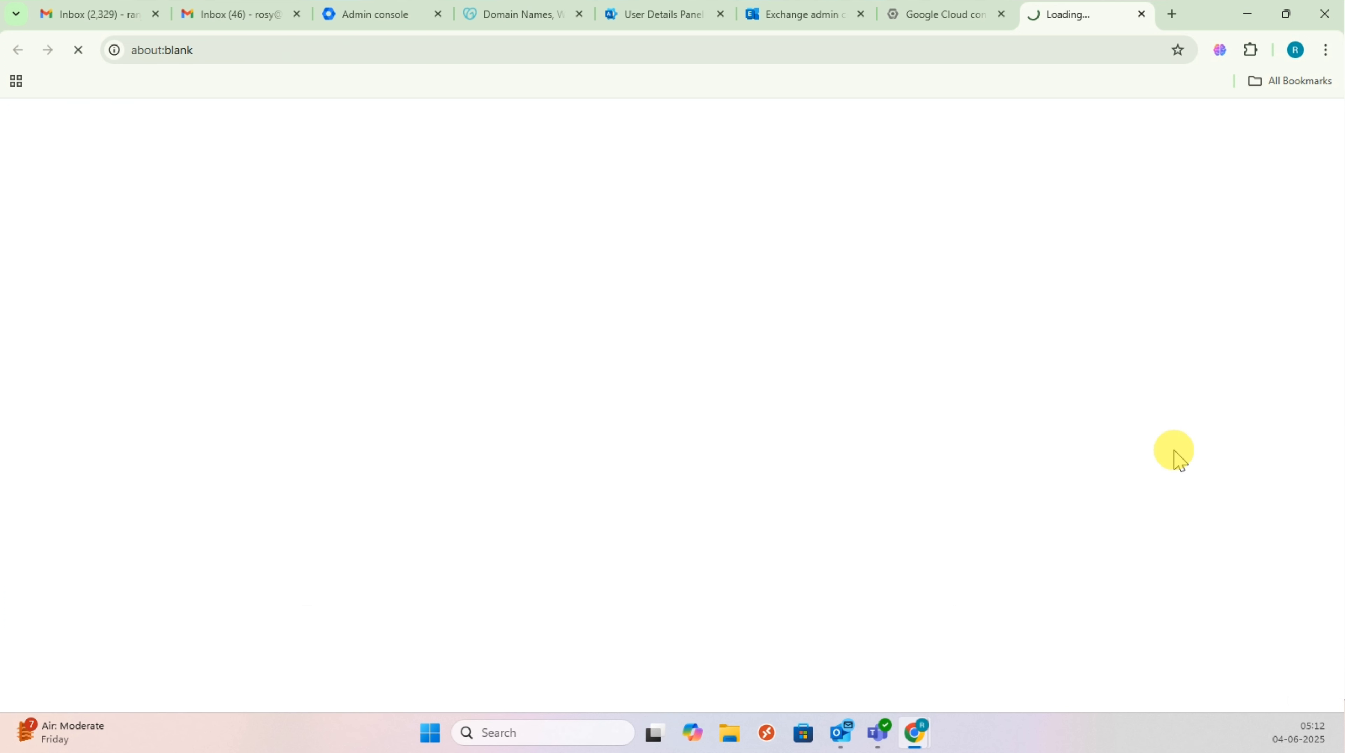
pyautogui.click(1003, 16)
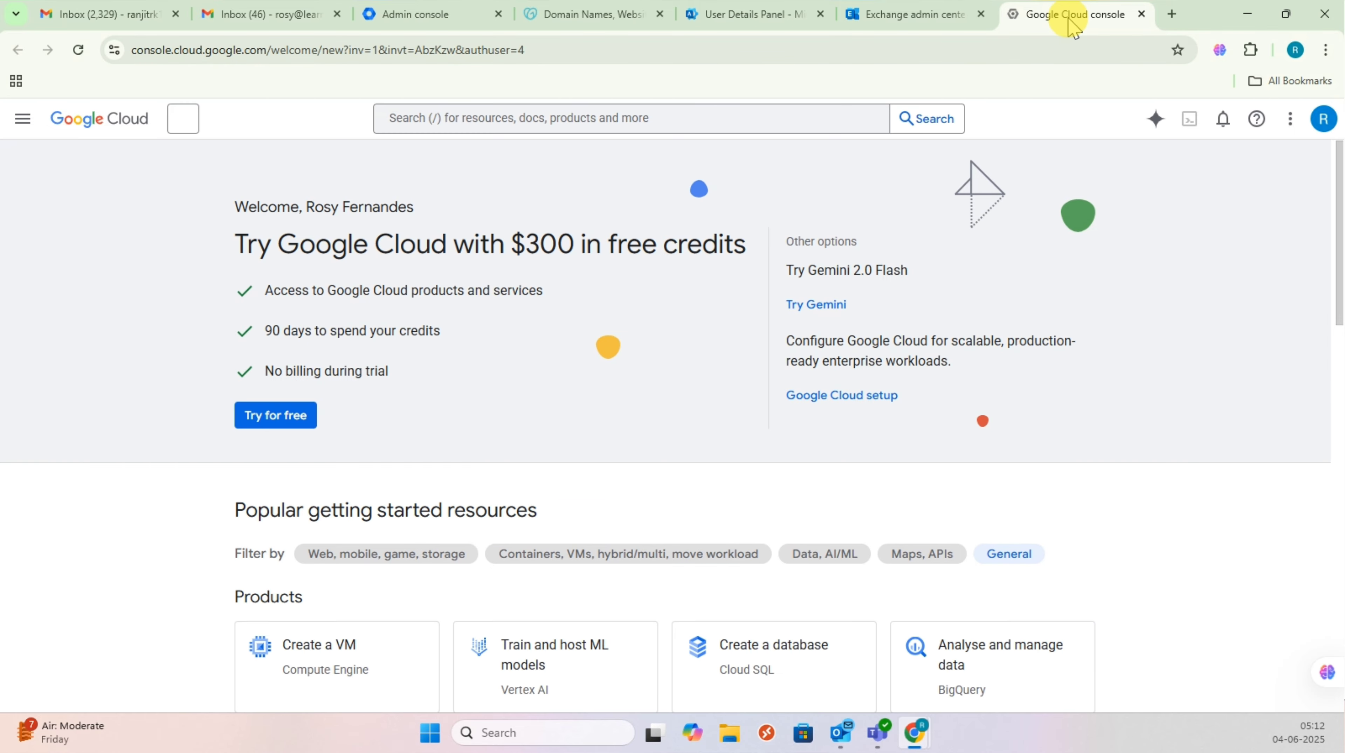
pyautogui.click(1324, 160)
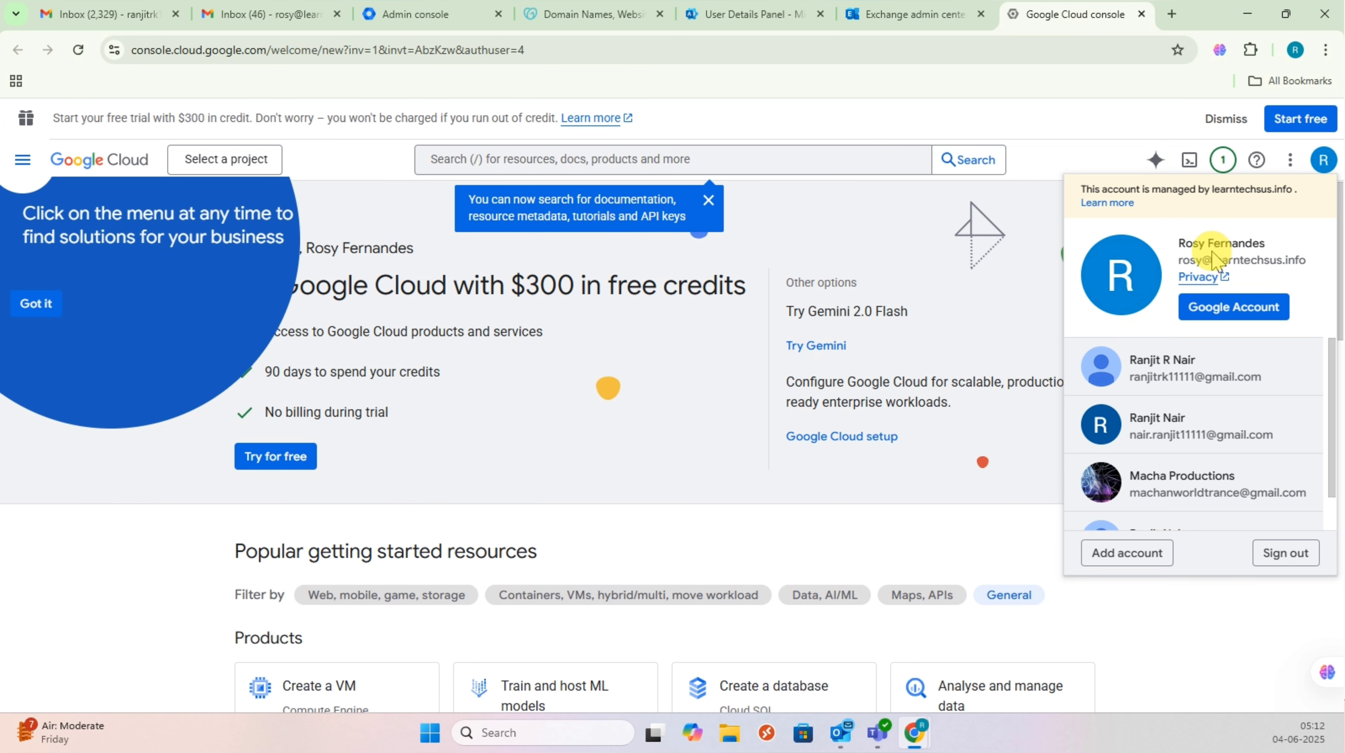
pyautogui.moveTo(1181, 260); pyautogui.dragTo(1307, 260)
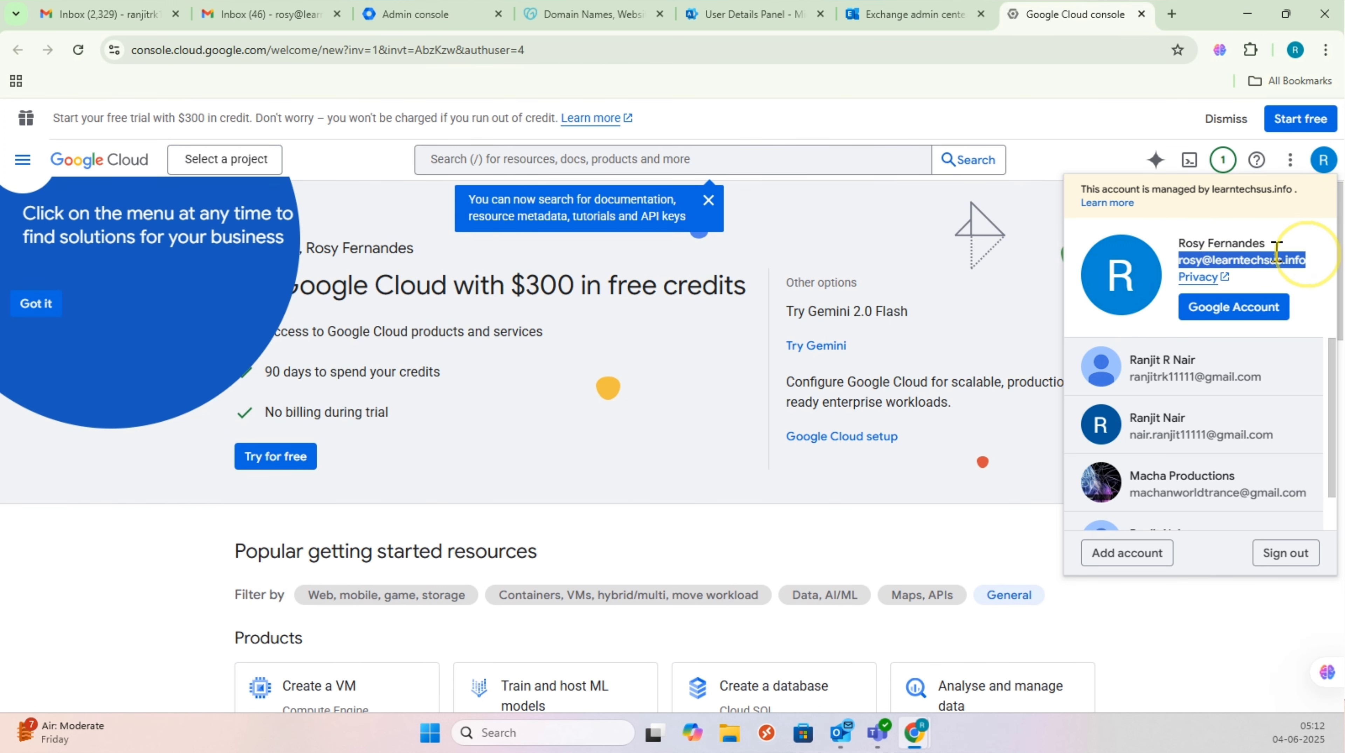
pyautogui.click(1031, 150)
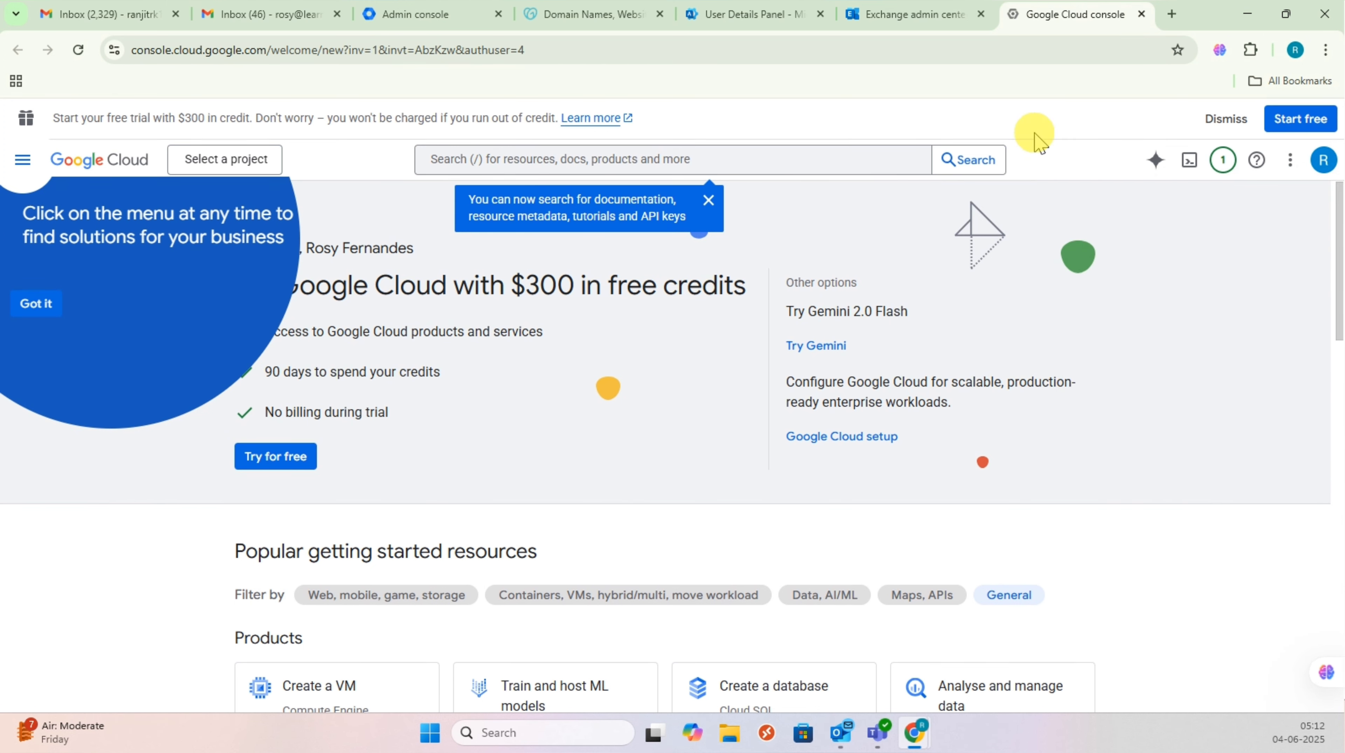
# Step: Create the project 'My Project 16749' under the learntechsus.info organisation, keeping the default name
pyautogui.click(247, 161)
pyautogui.click(463, 211)
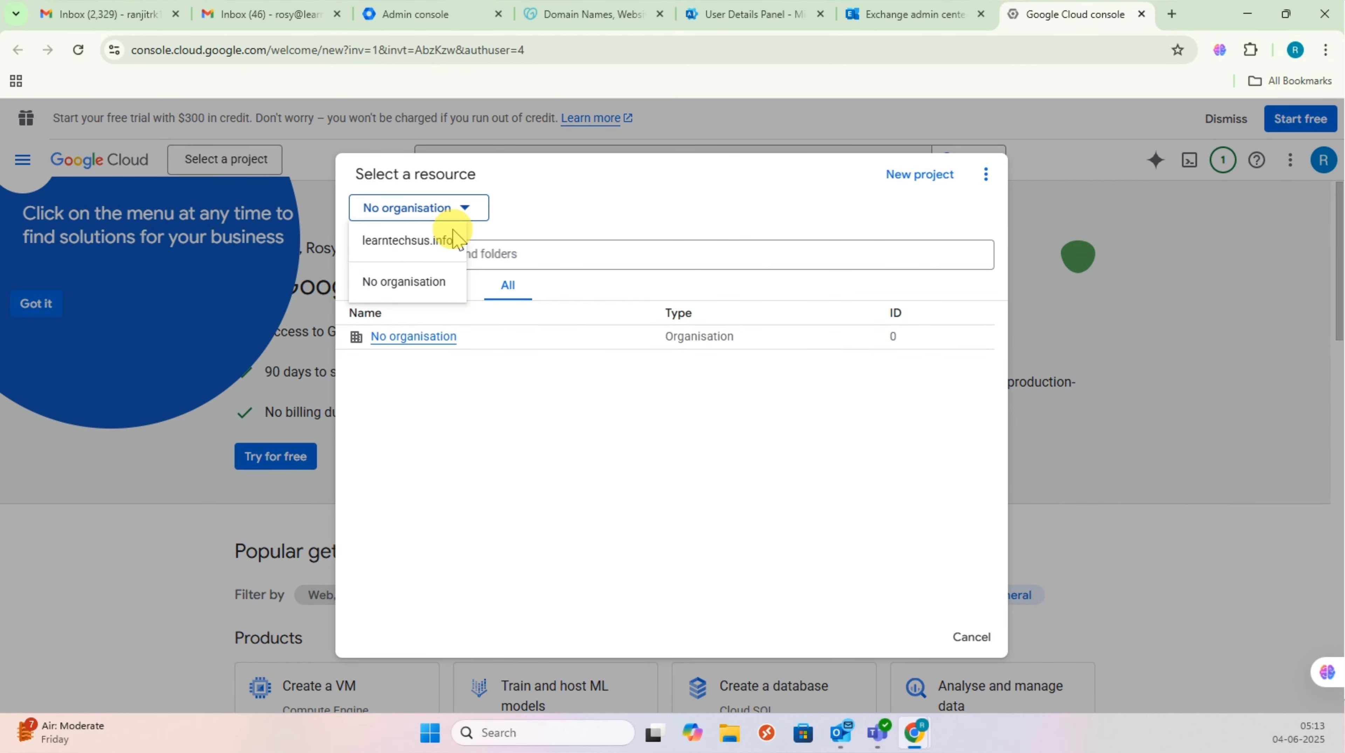
pyautogui.click(453, 240)
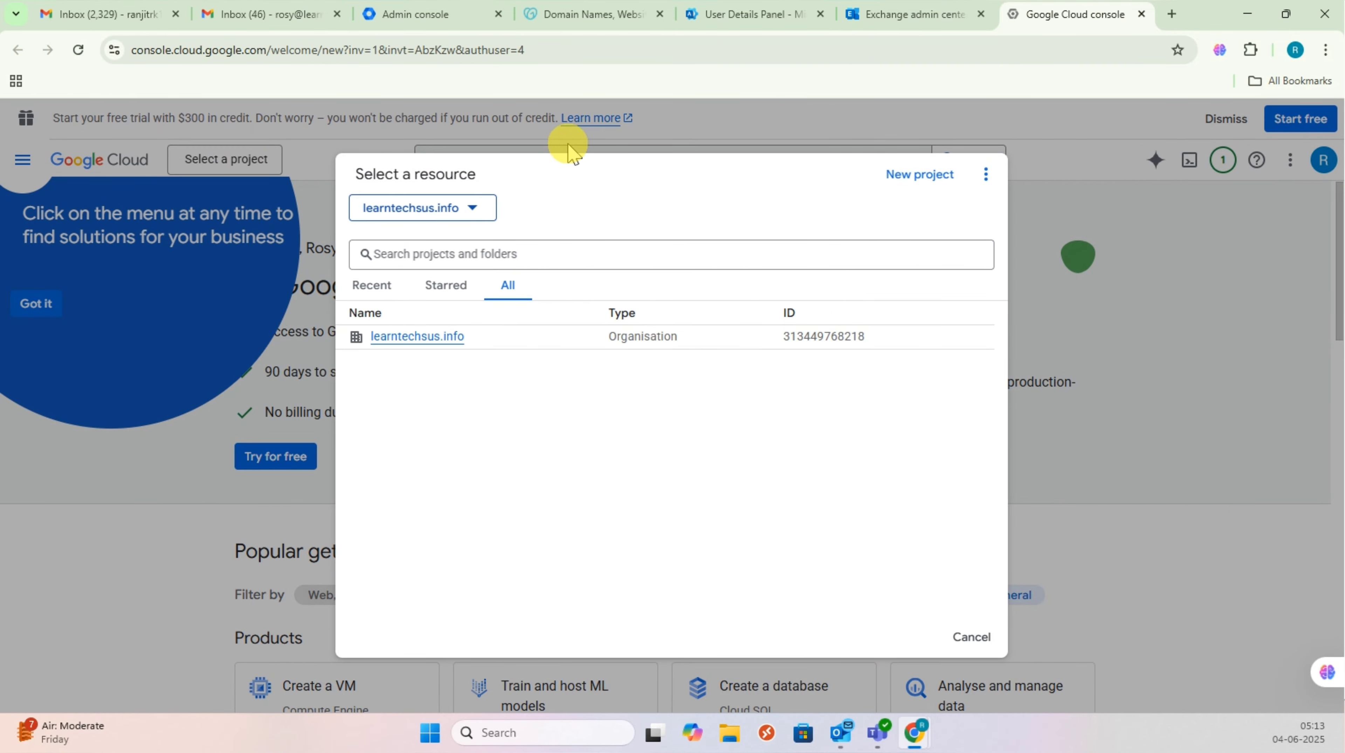
pyautogui.click(917, 176)
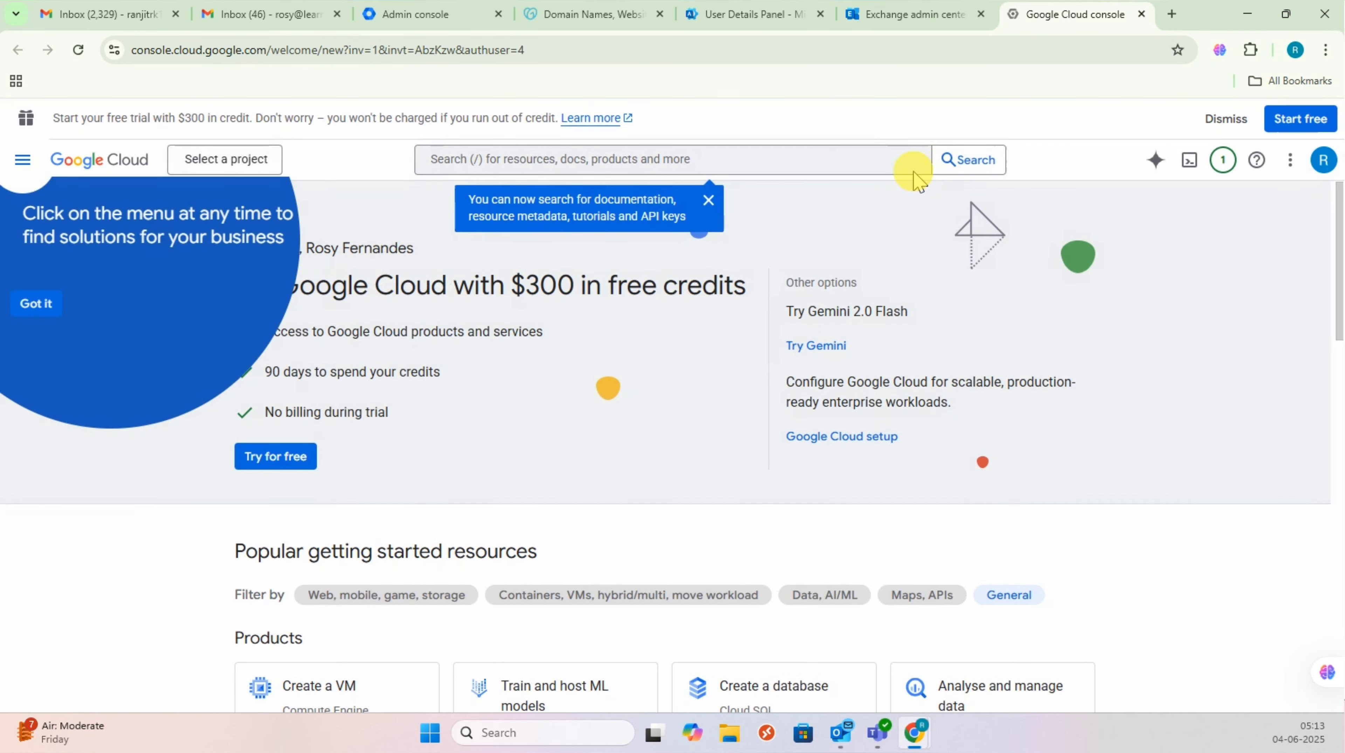
pyautogui.click(667, 204)
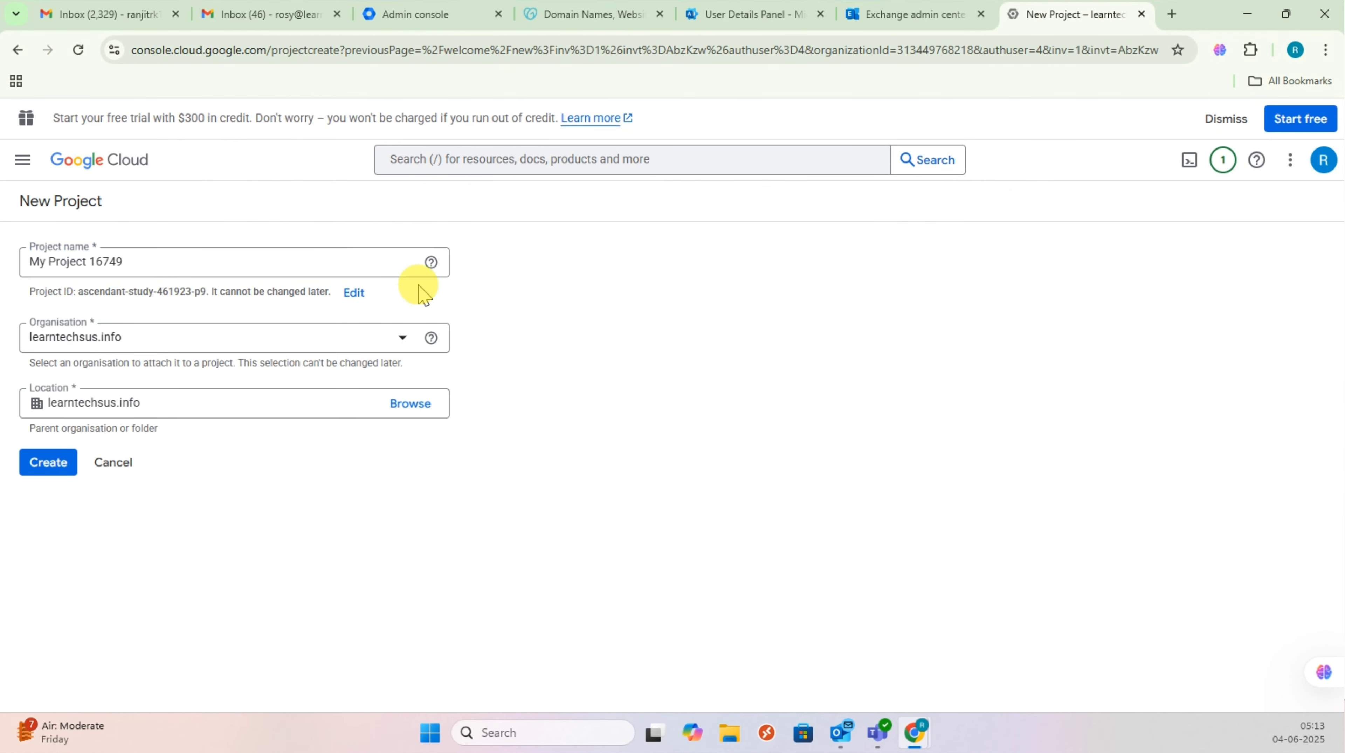
pyautogui.tripleClick(143, 266)
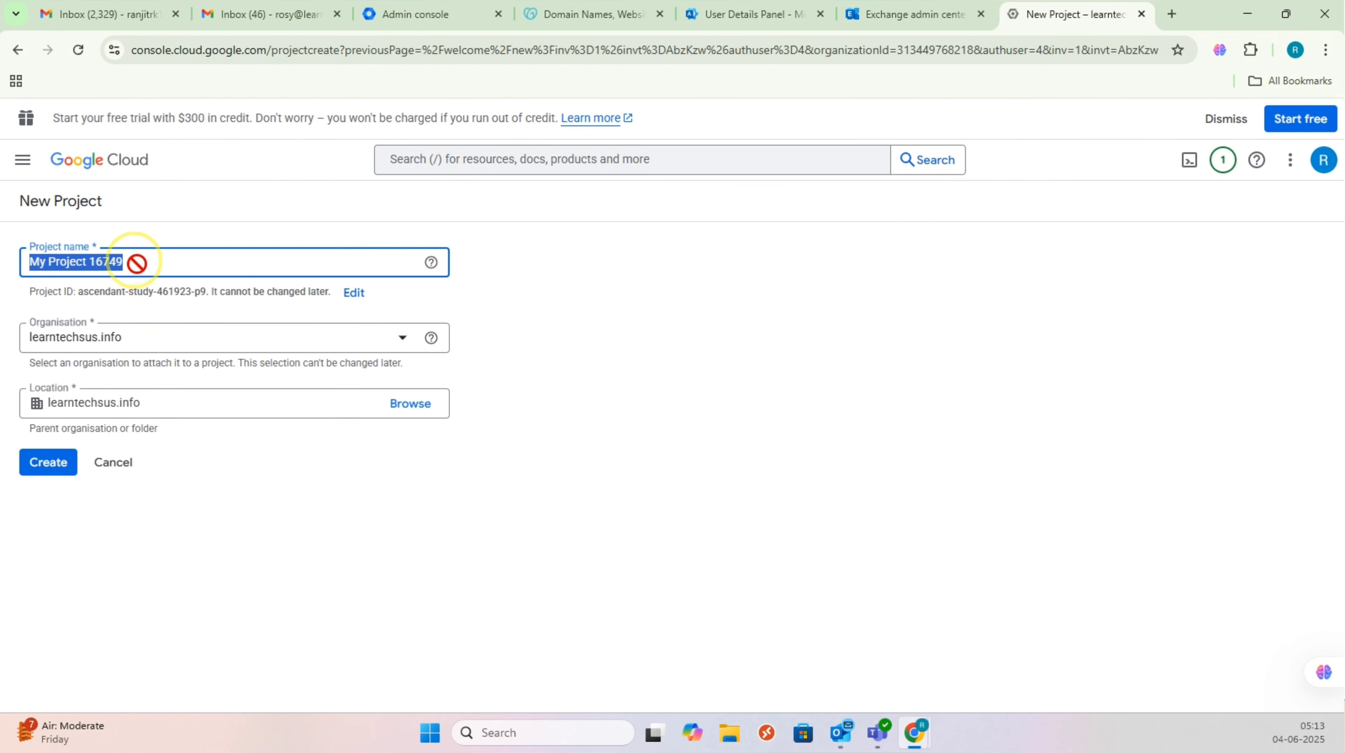
pyautogui.click(128, 259)
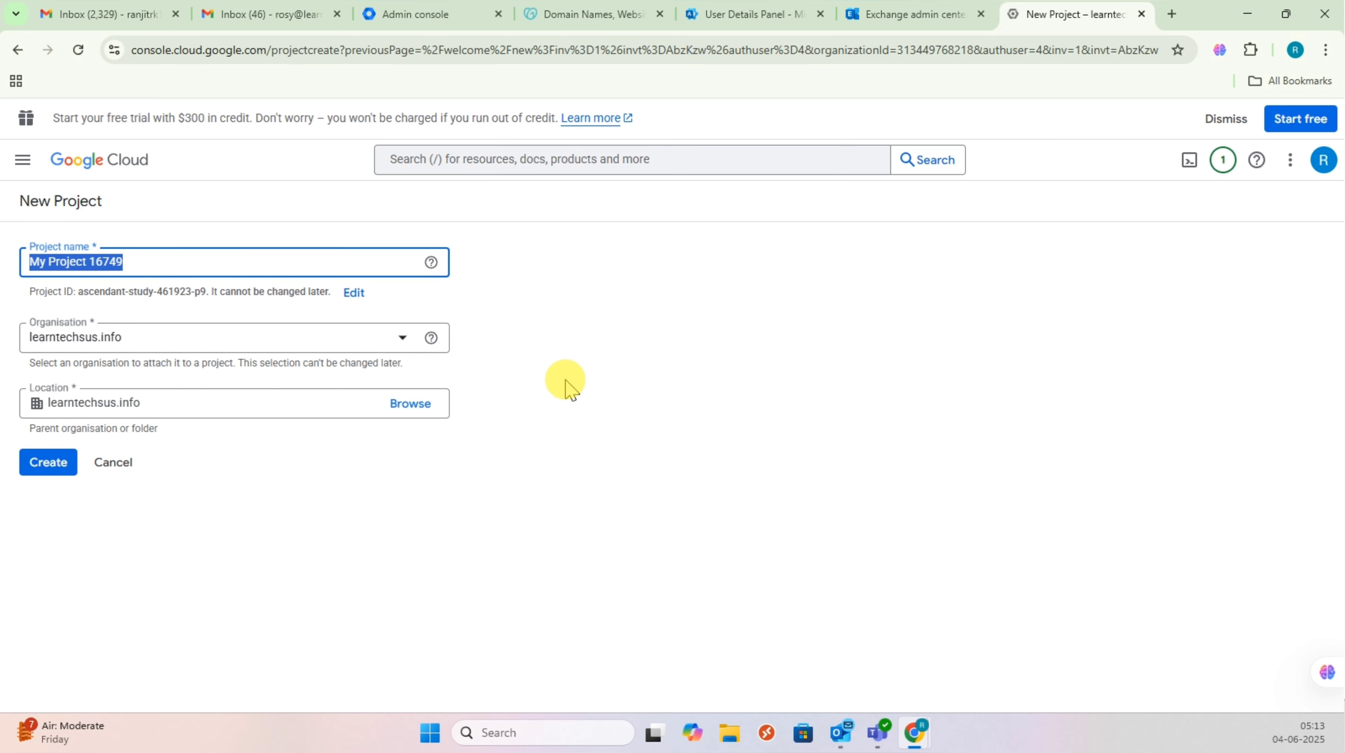
pyautogui.click(45, 464)
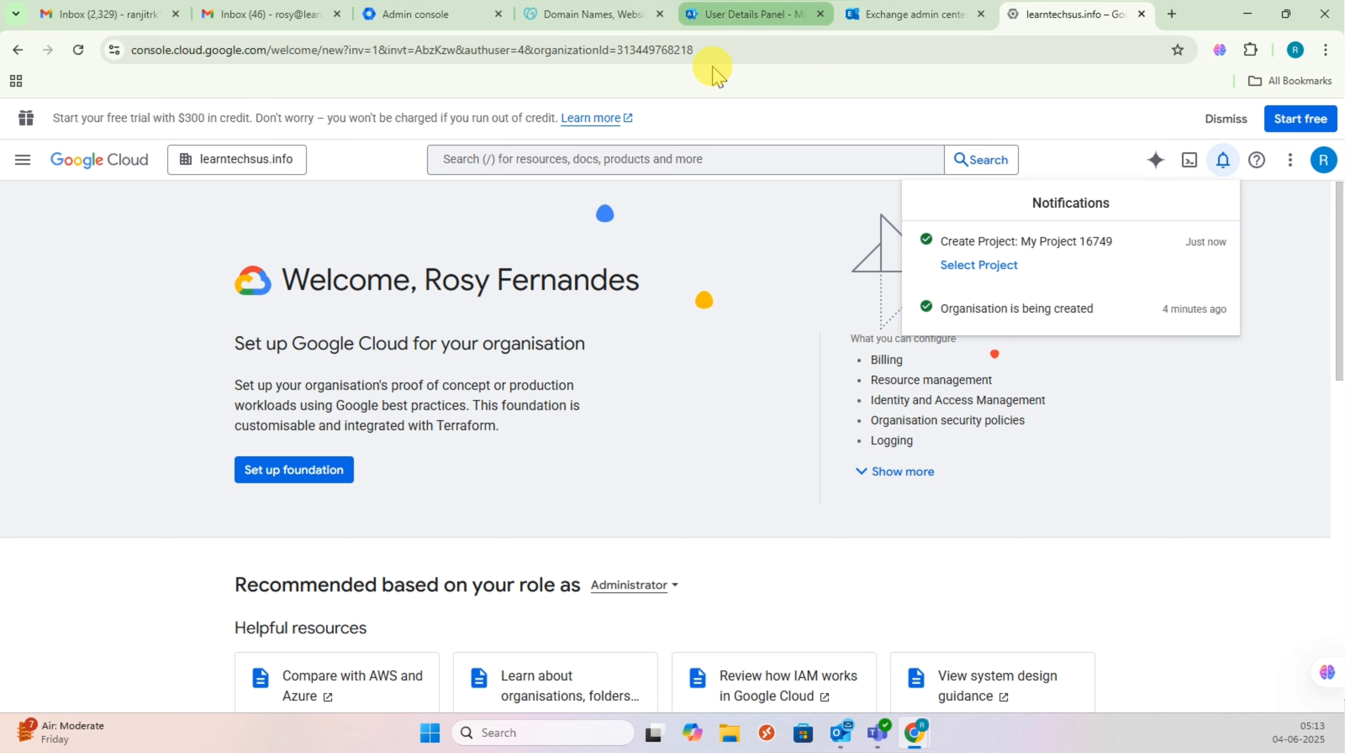
# Step: Select My Project 16749 and start a new service account from IAM & admin > Service accounts
pyautogui.click(991, 275)
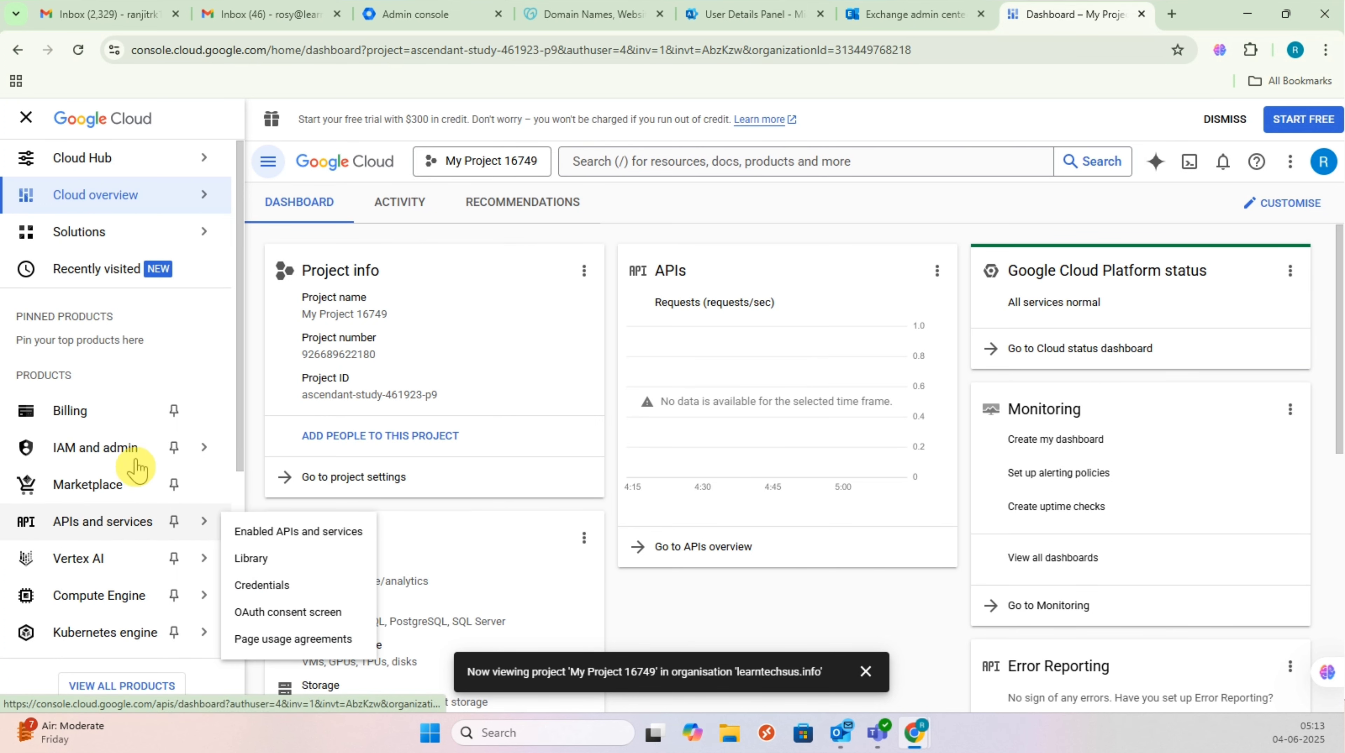
pyautogui.moveTo(142, 459)
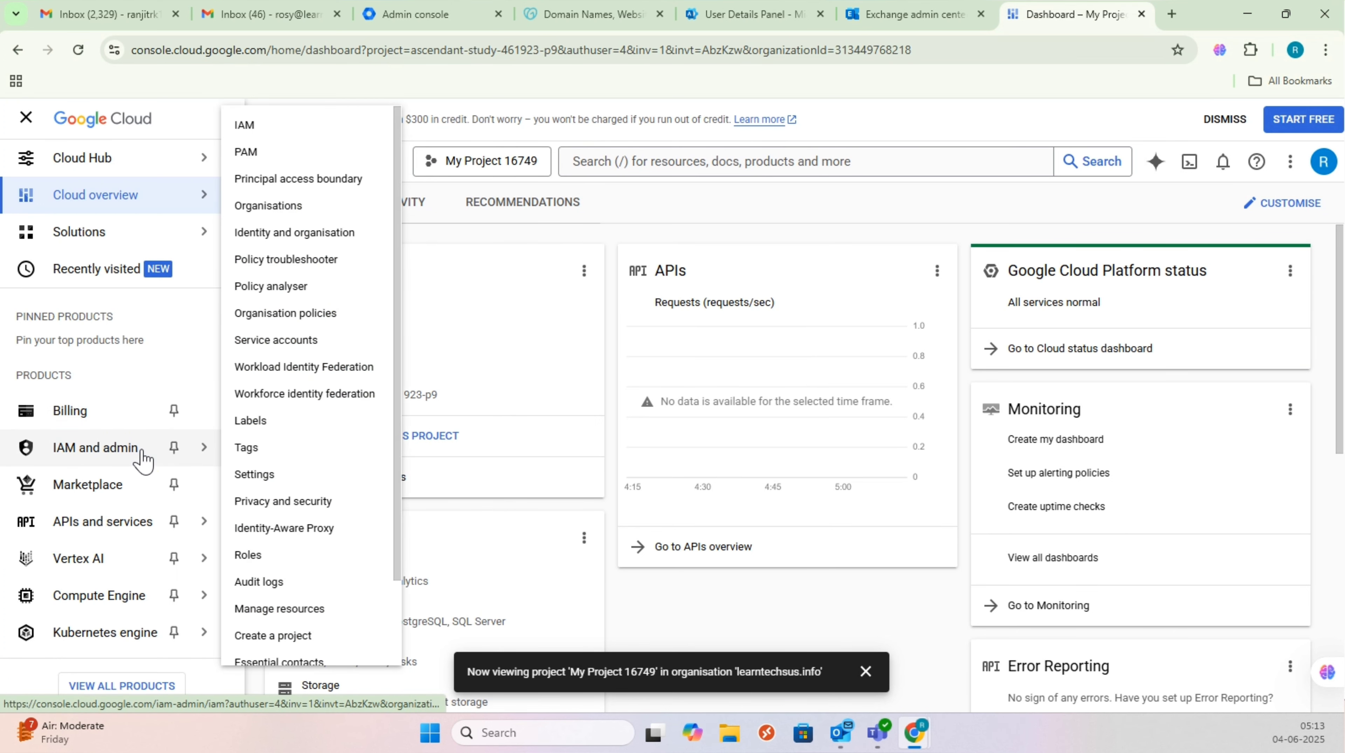
pyautogui.click(313, 339)
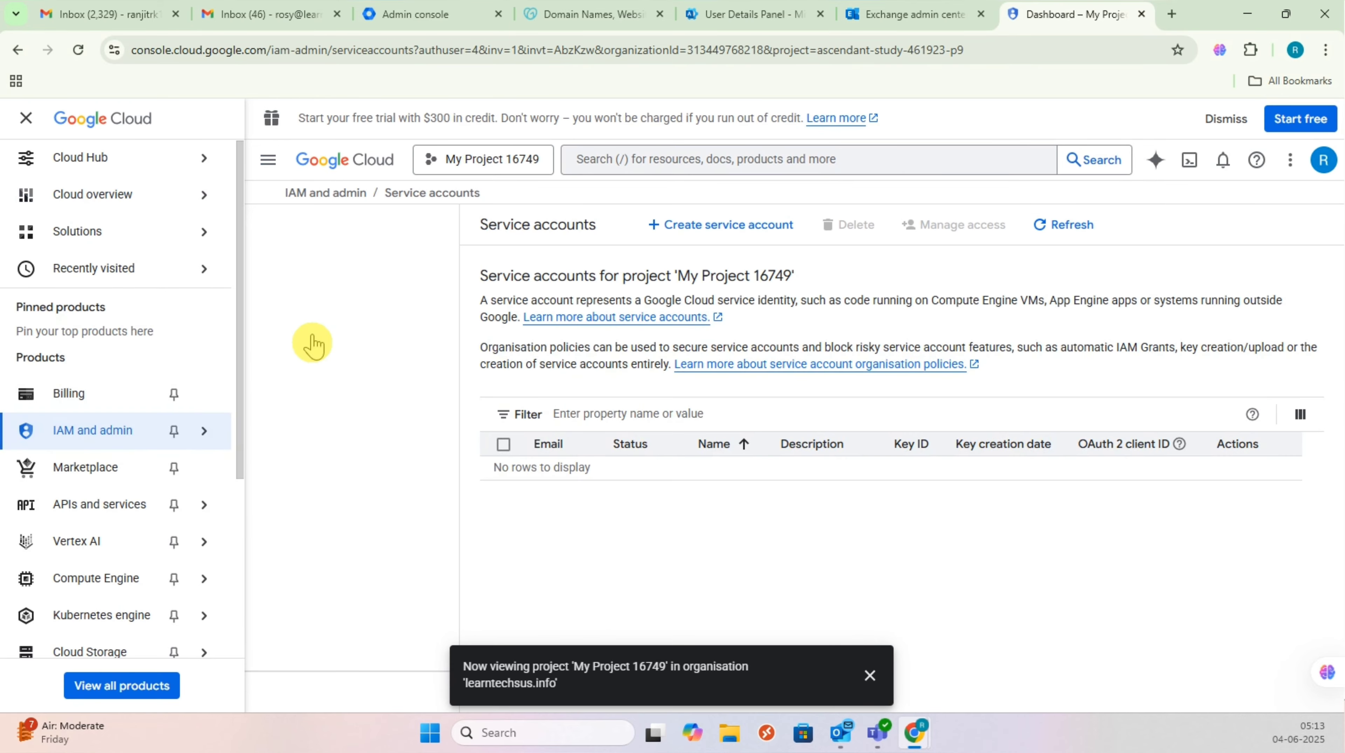
pyautogui.click(469, 226)
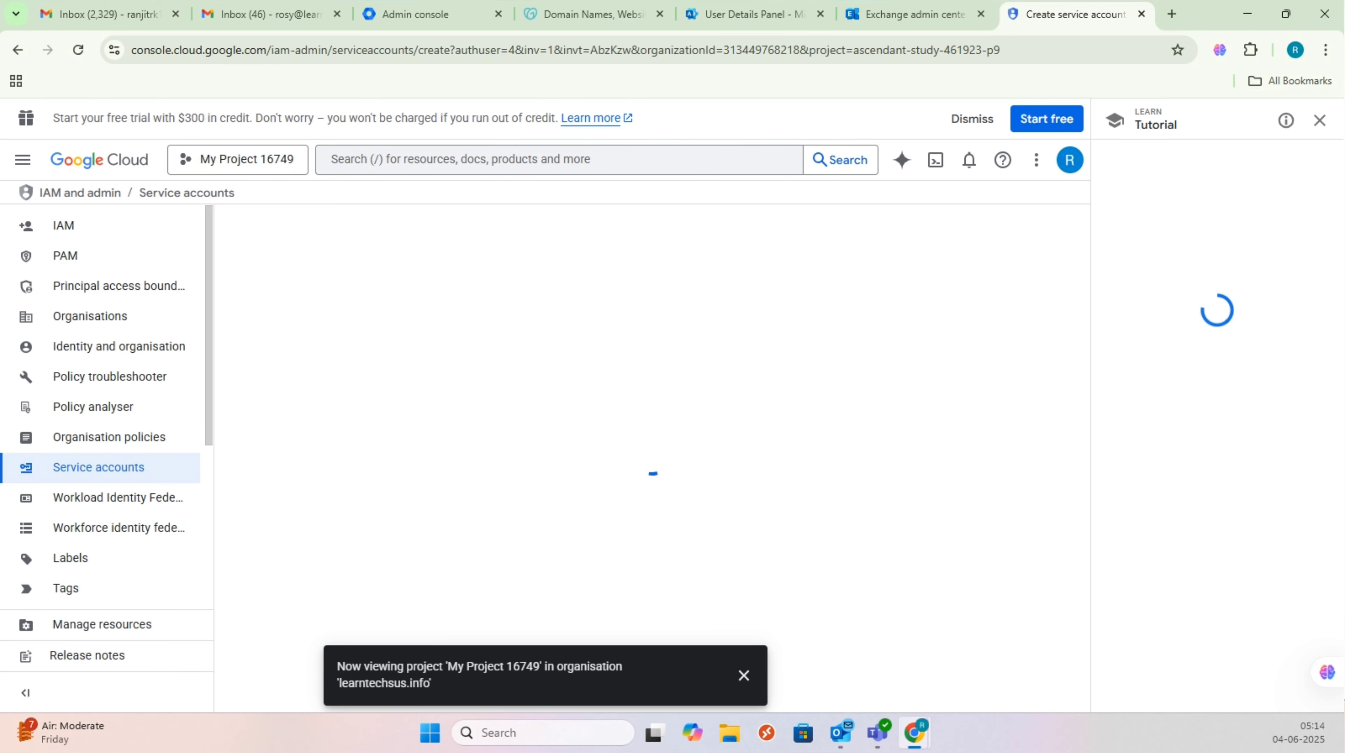
pyautogui.click(380, 323)
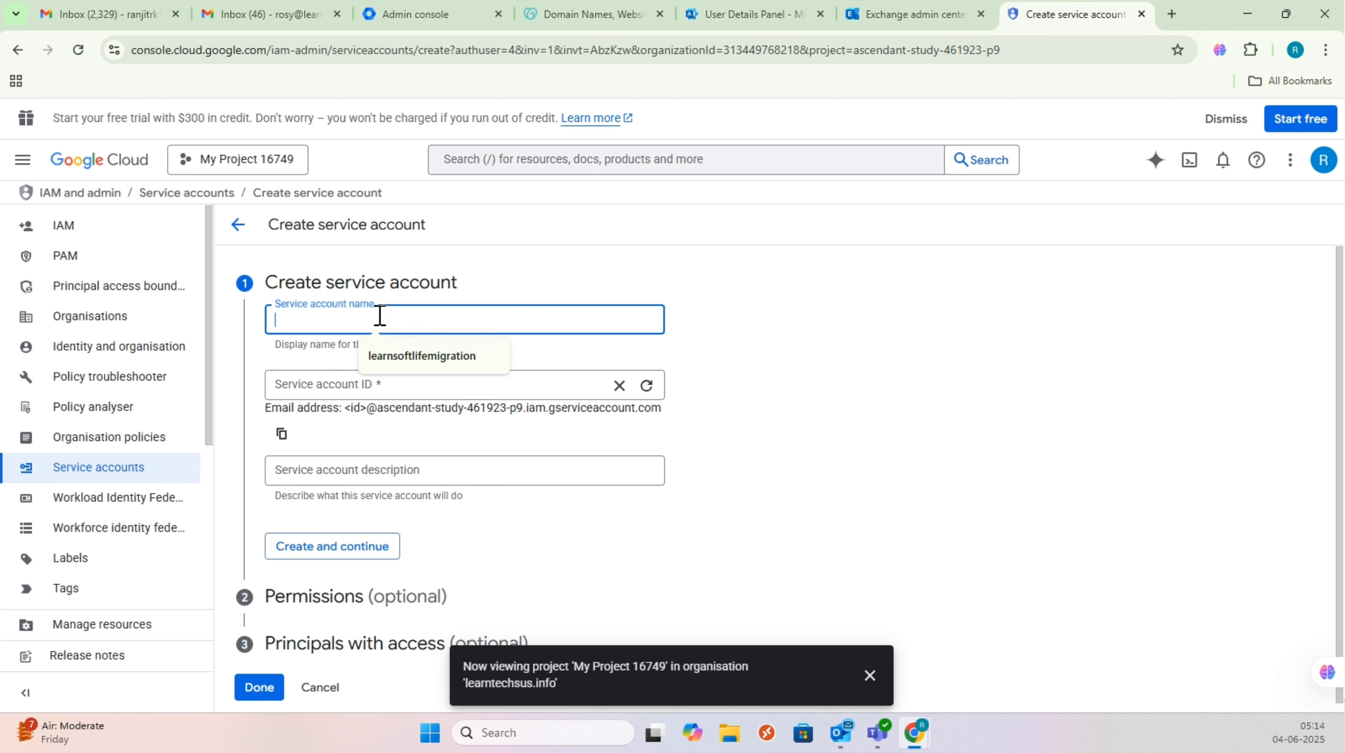
# Step: Name the service account Learntechmigration and describe it as migrating Google Workspace to Microsoft Outlook
pyautogui.write('Learntech')
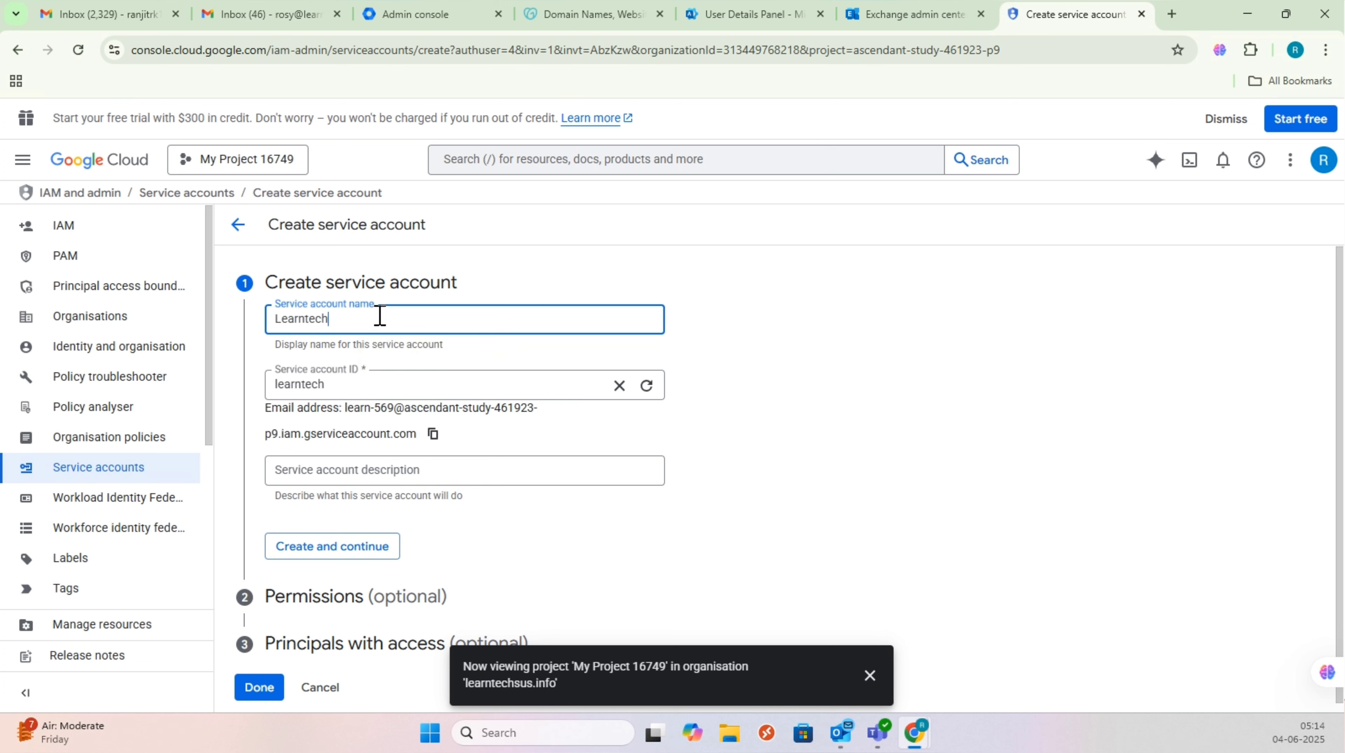
pyautogui.write('migration')
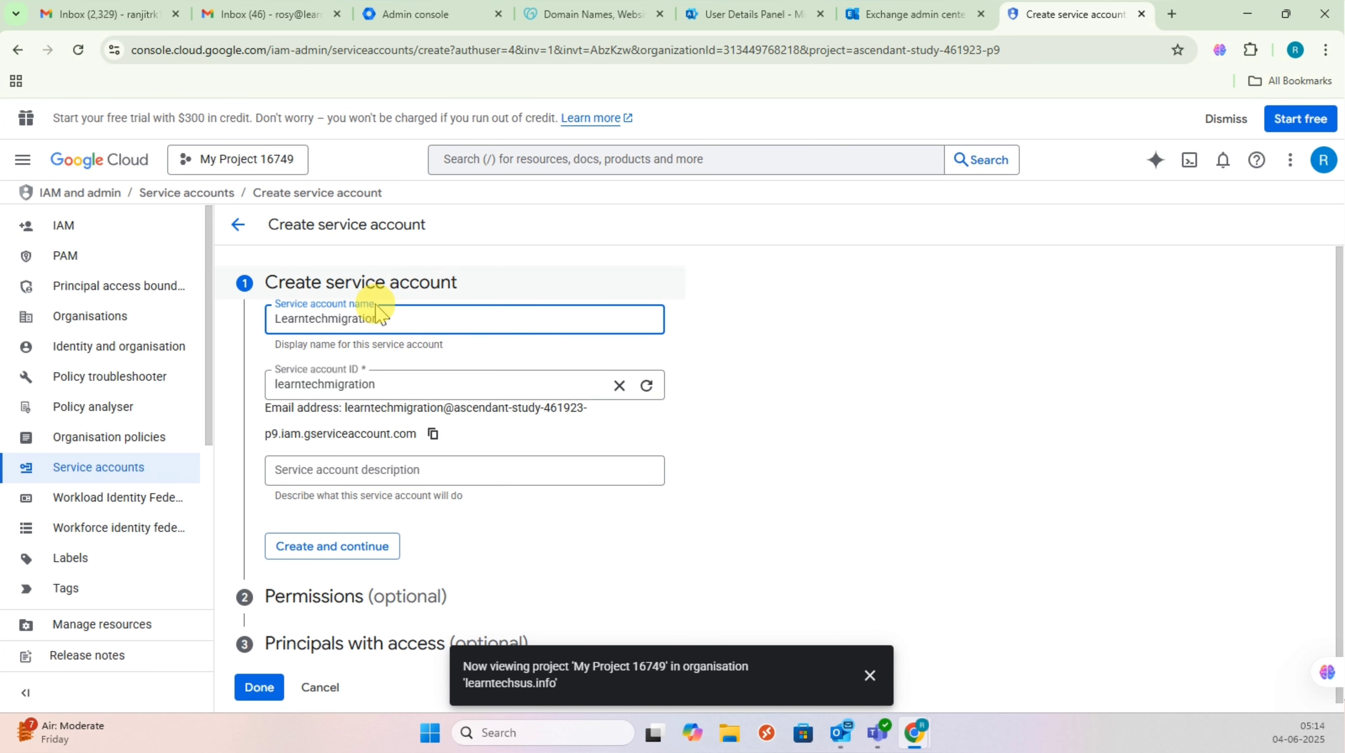
pyautogui.click(371, 484)
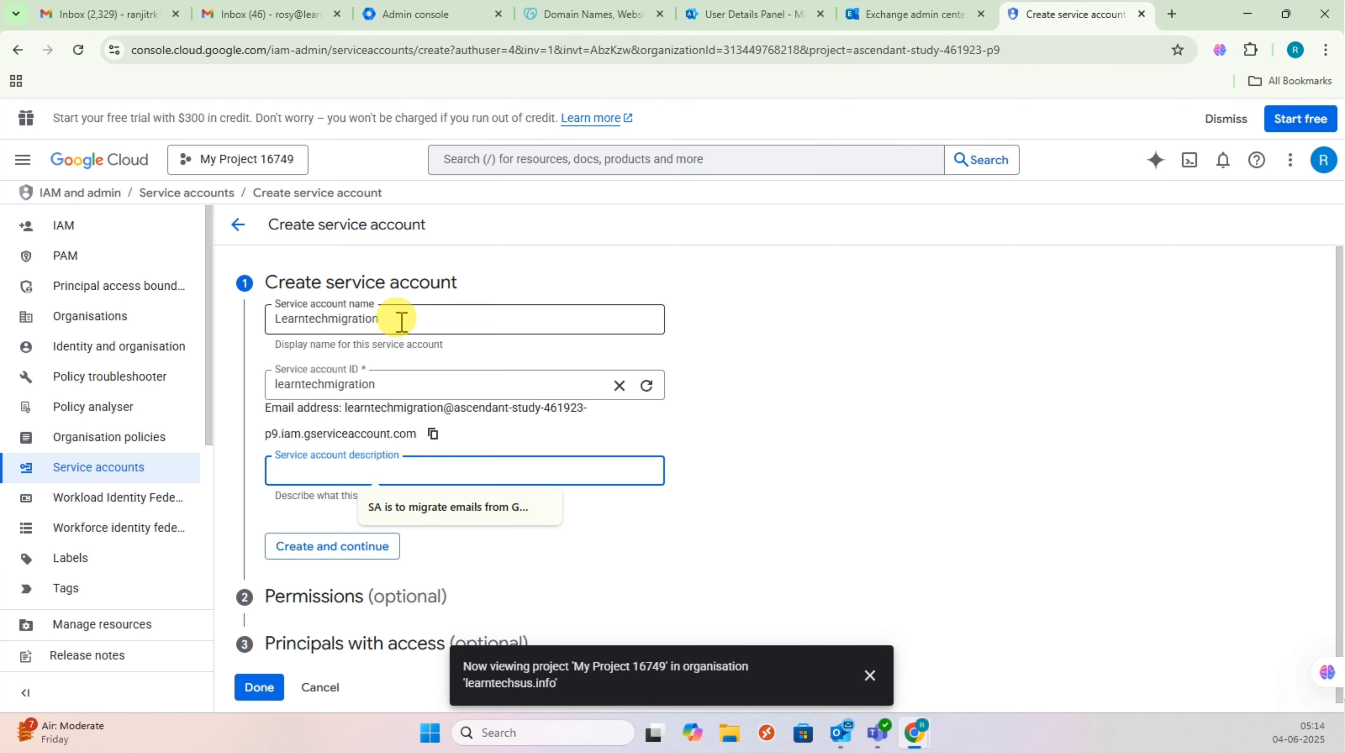
pyautogui.moveTo(401, 320); pyautogui.dragTo(273, 322)
pyautogui.click(367, 474)
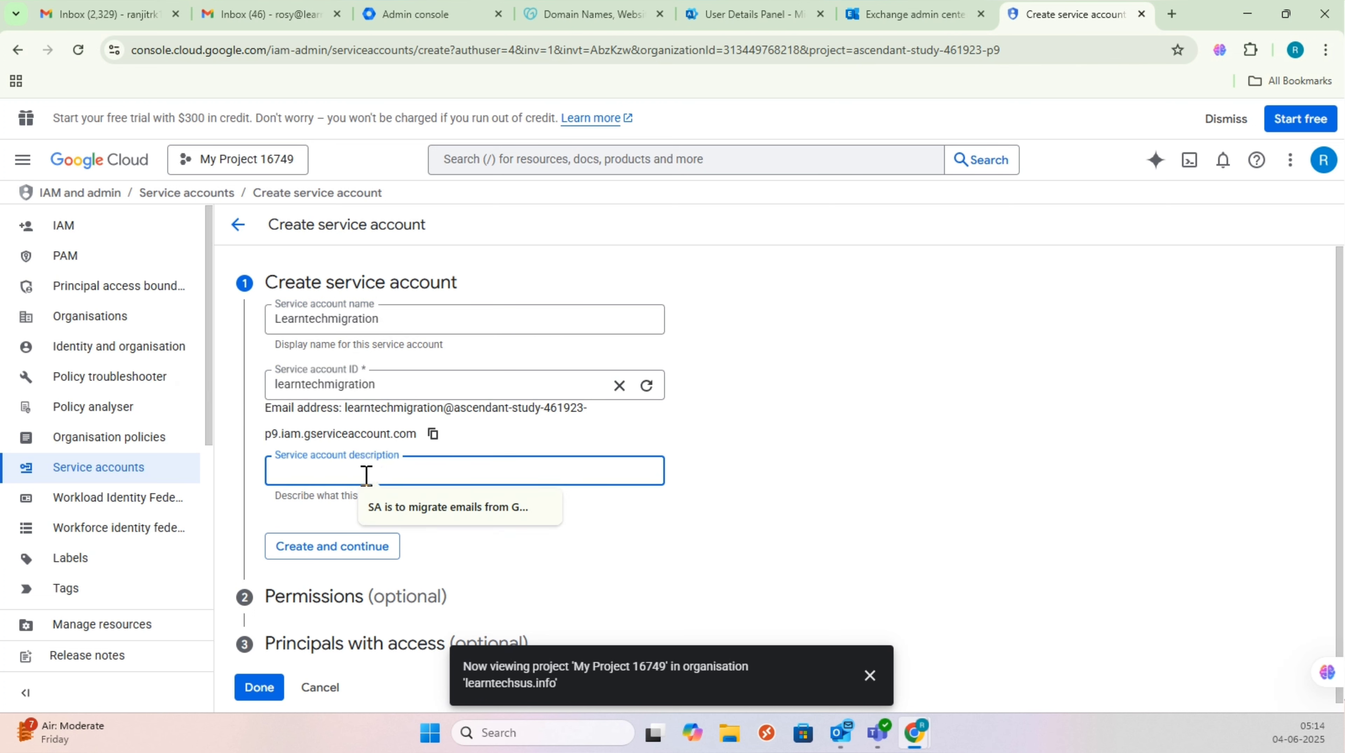
pyautogui.write('This SA is to carry out the migration from Google Workspace to')
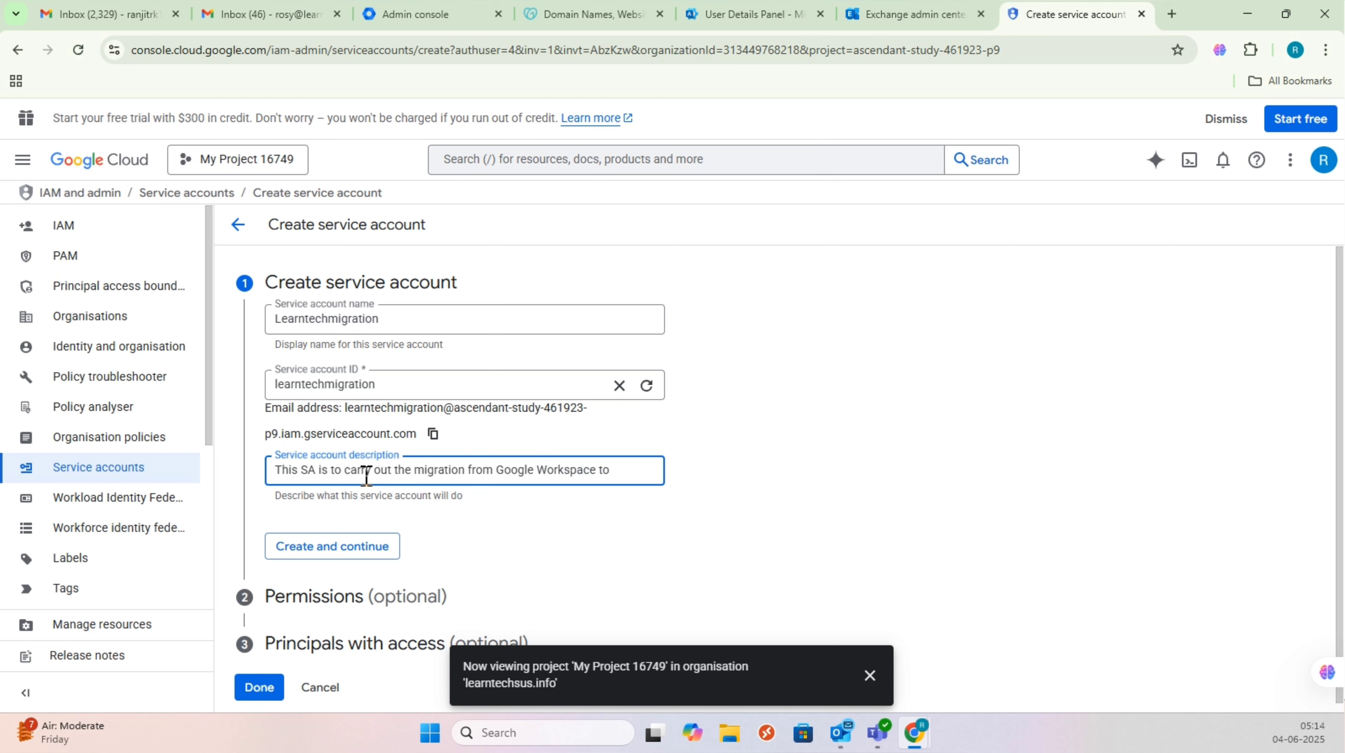
pyautogui.write('soft Outlook')
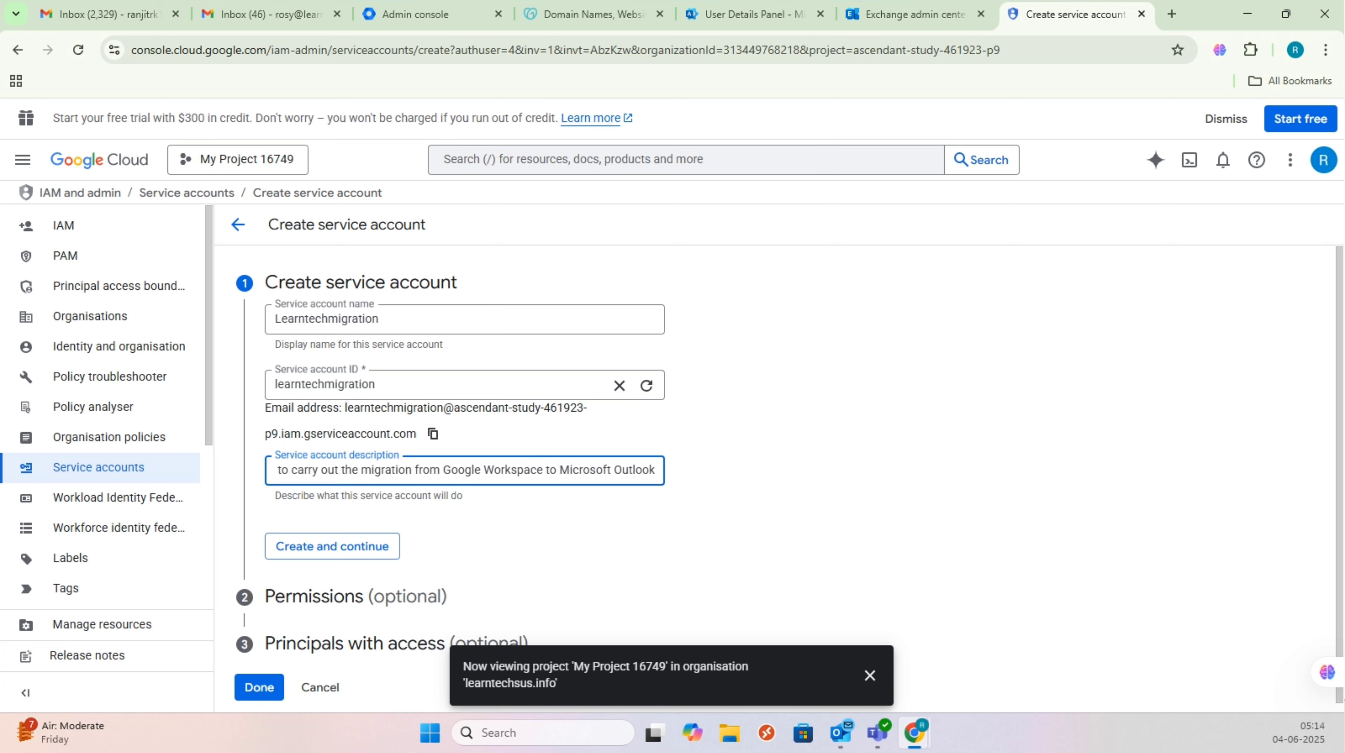
# Step: Grant the new Learntechmigration service account the Owner role and finish creating it
pyautogui.click(359, 546)
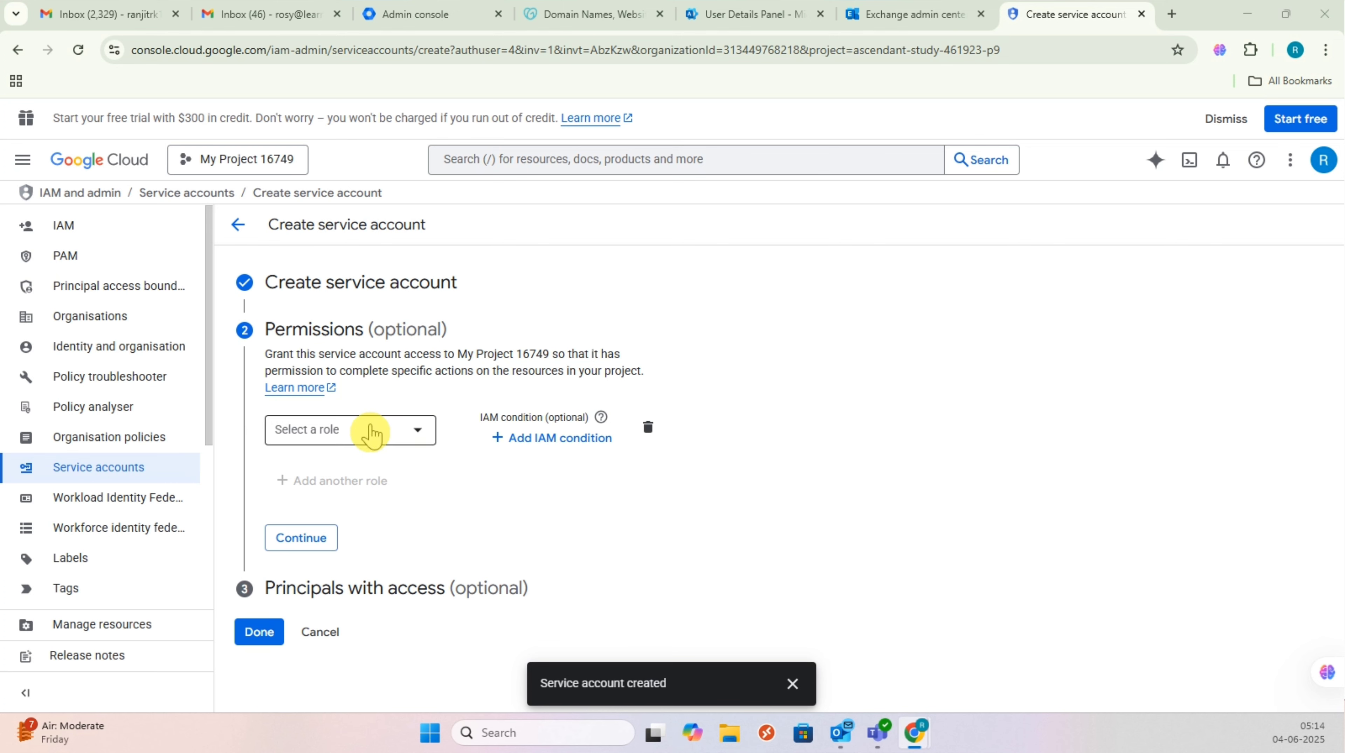
pyautogui.click(390, 449)
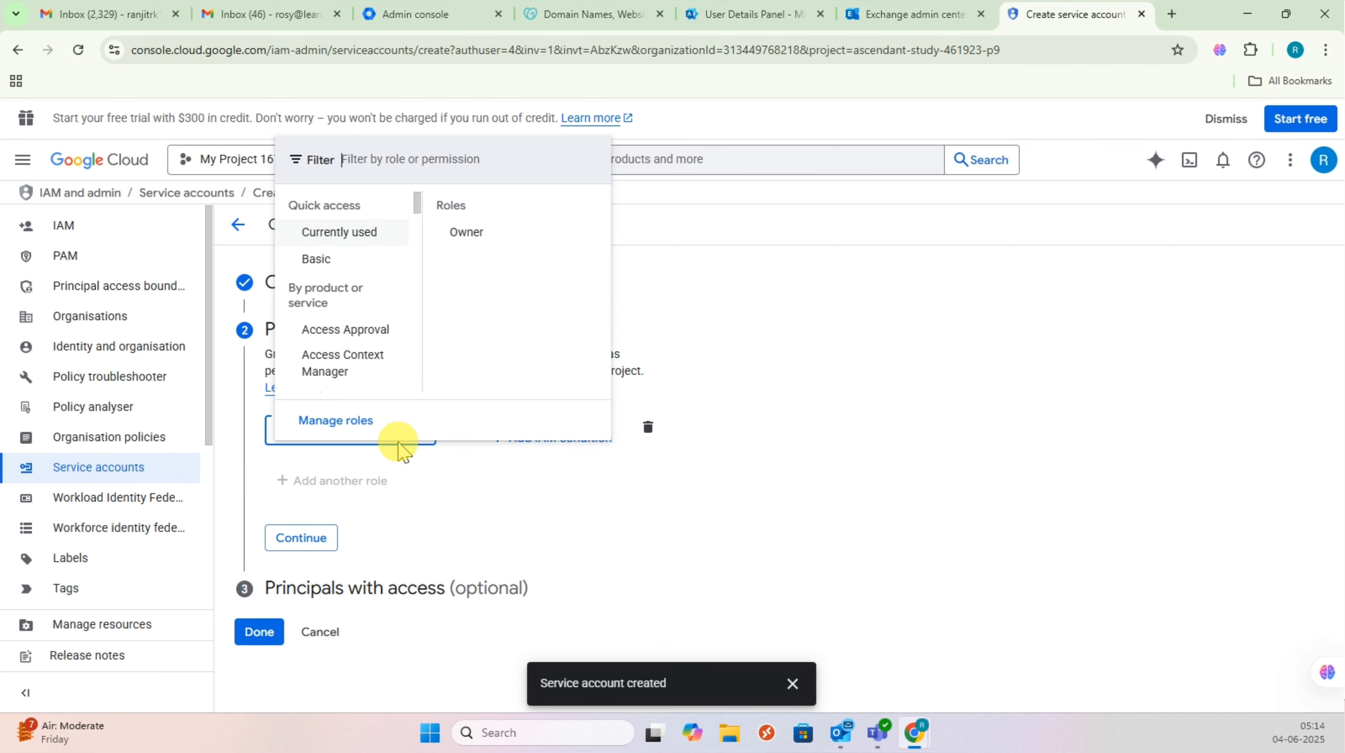
pyautogui.click(487, 240)
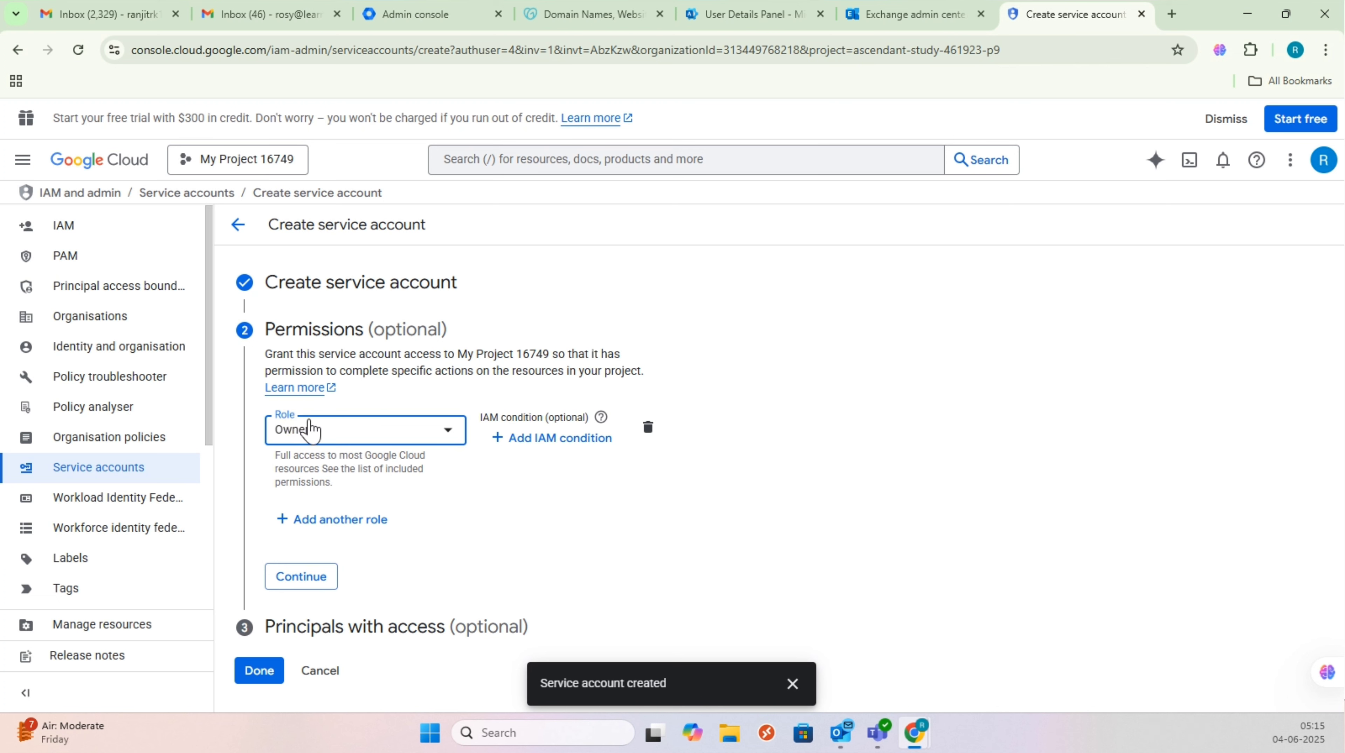
pyautogui.click(312, 580)
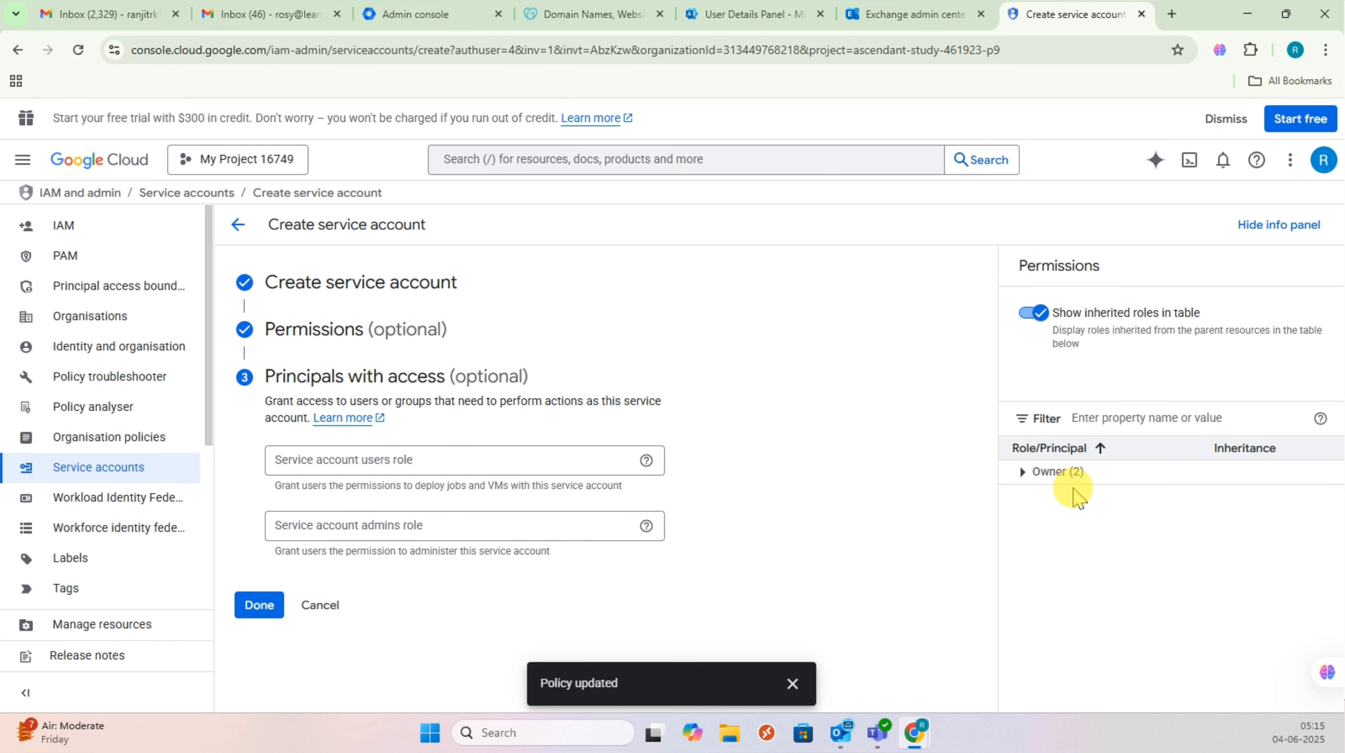
pyautogui.click(258, 605)
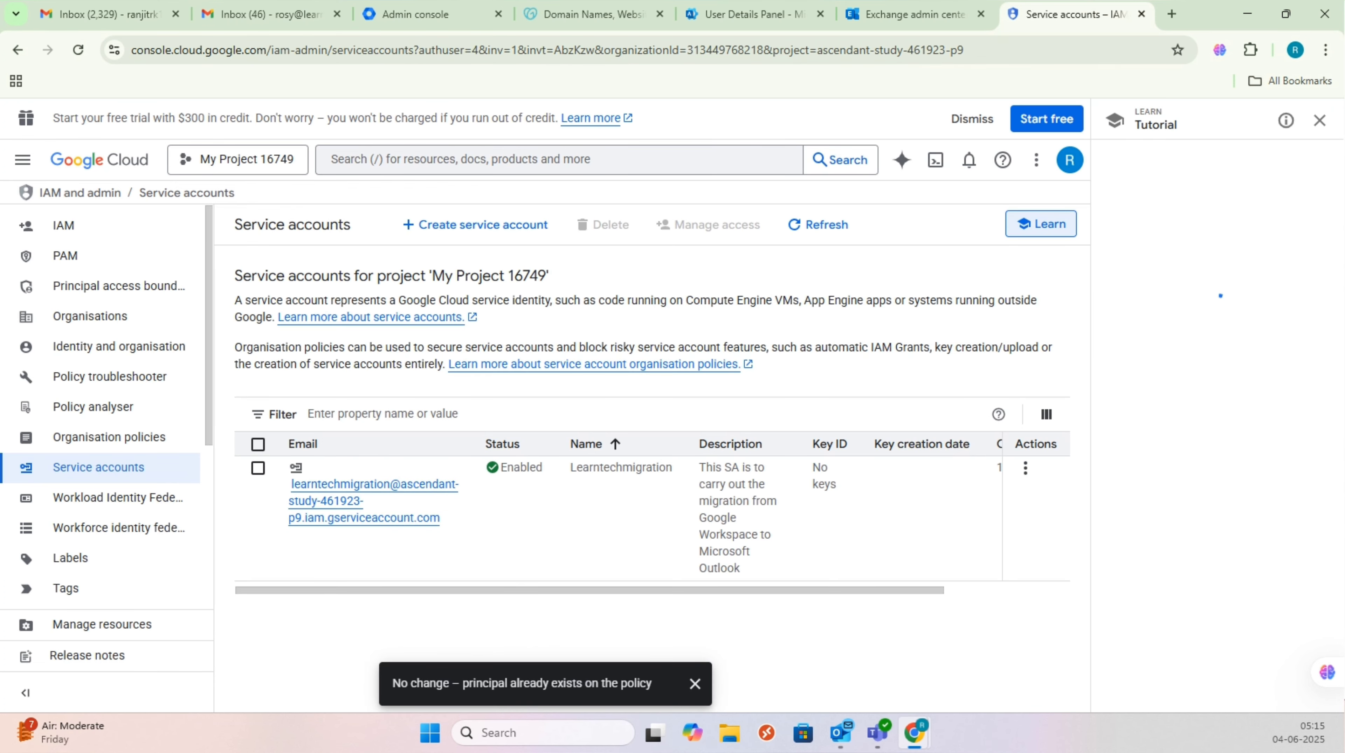
# Step: Copy the service account's OAuth 2 client ID, then search Windows for 'note'
pyautogui.moveTo(546, 598); pyautogui.dragTo(916, 466)
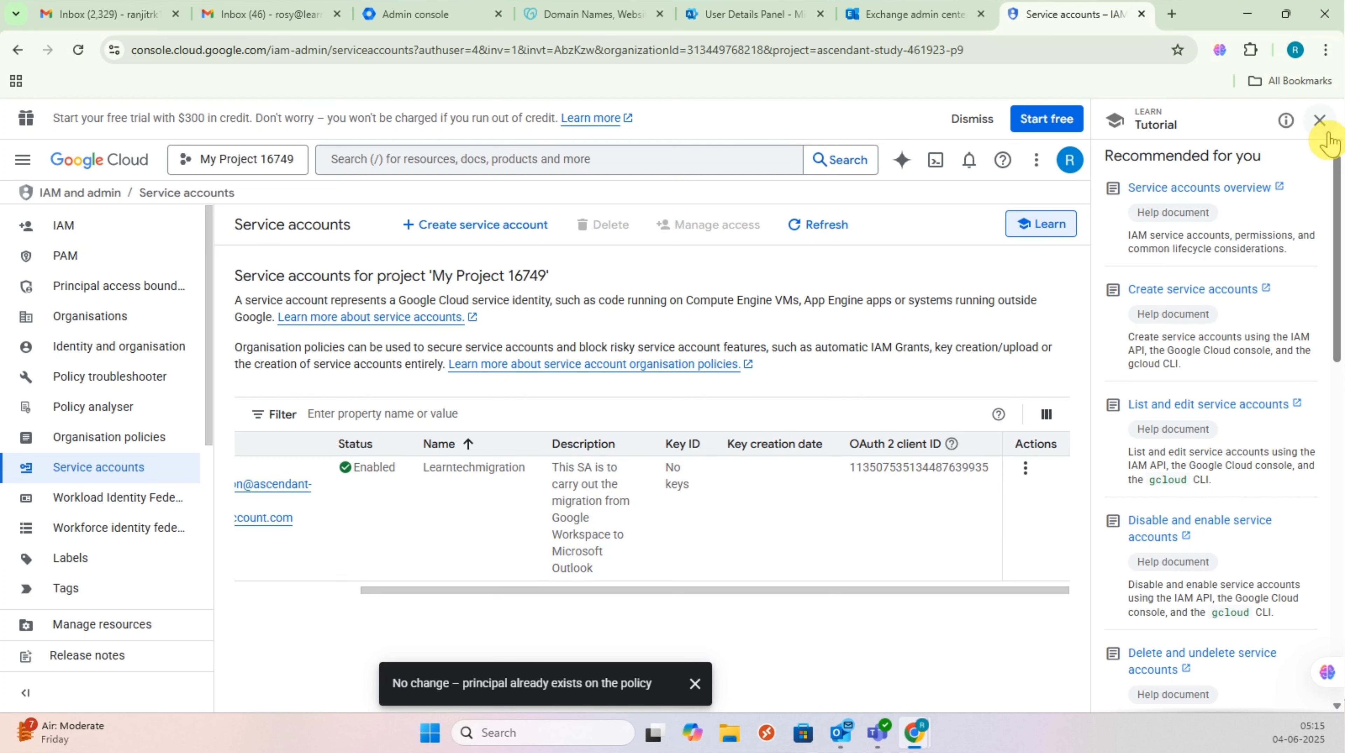
pyautogui.click(1320, 121)
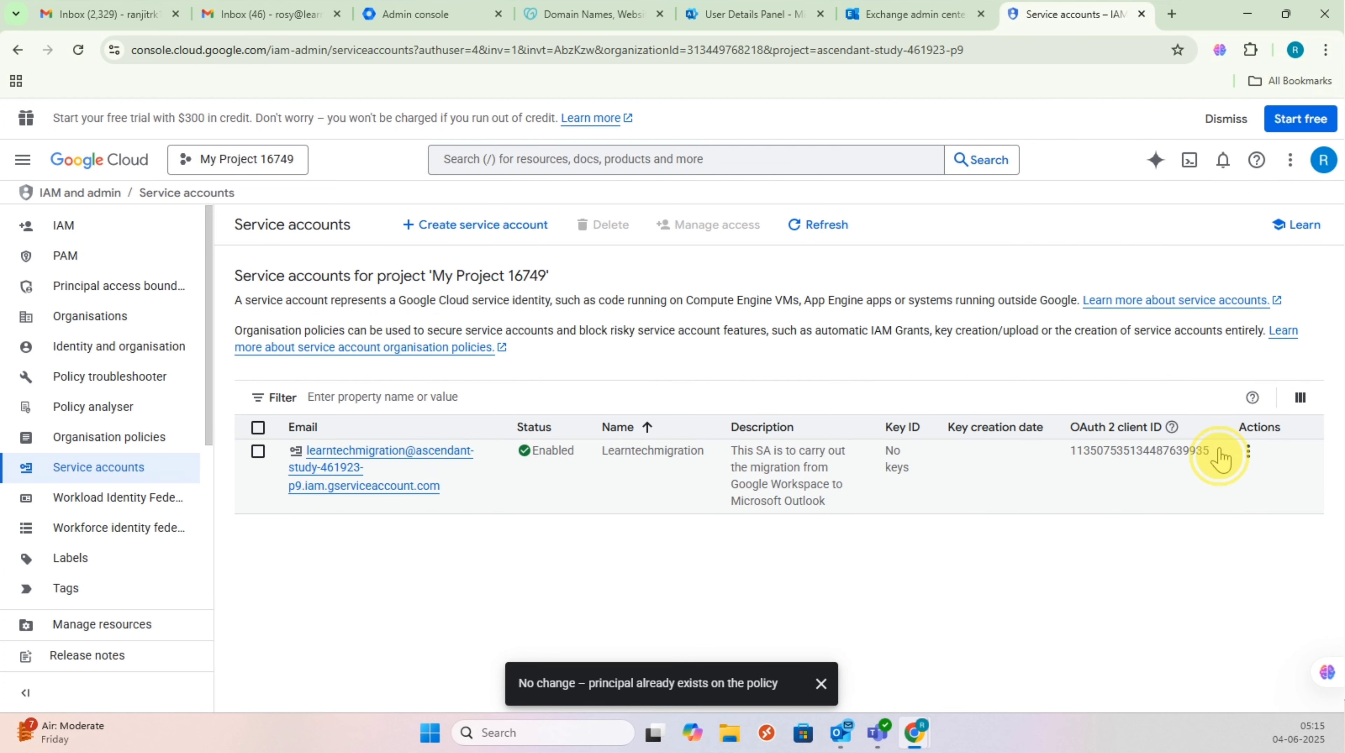
pyautogui.moveTo(1213, 452); pyautogui.dragTo(1066, 454)
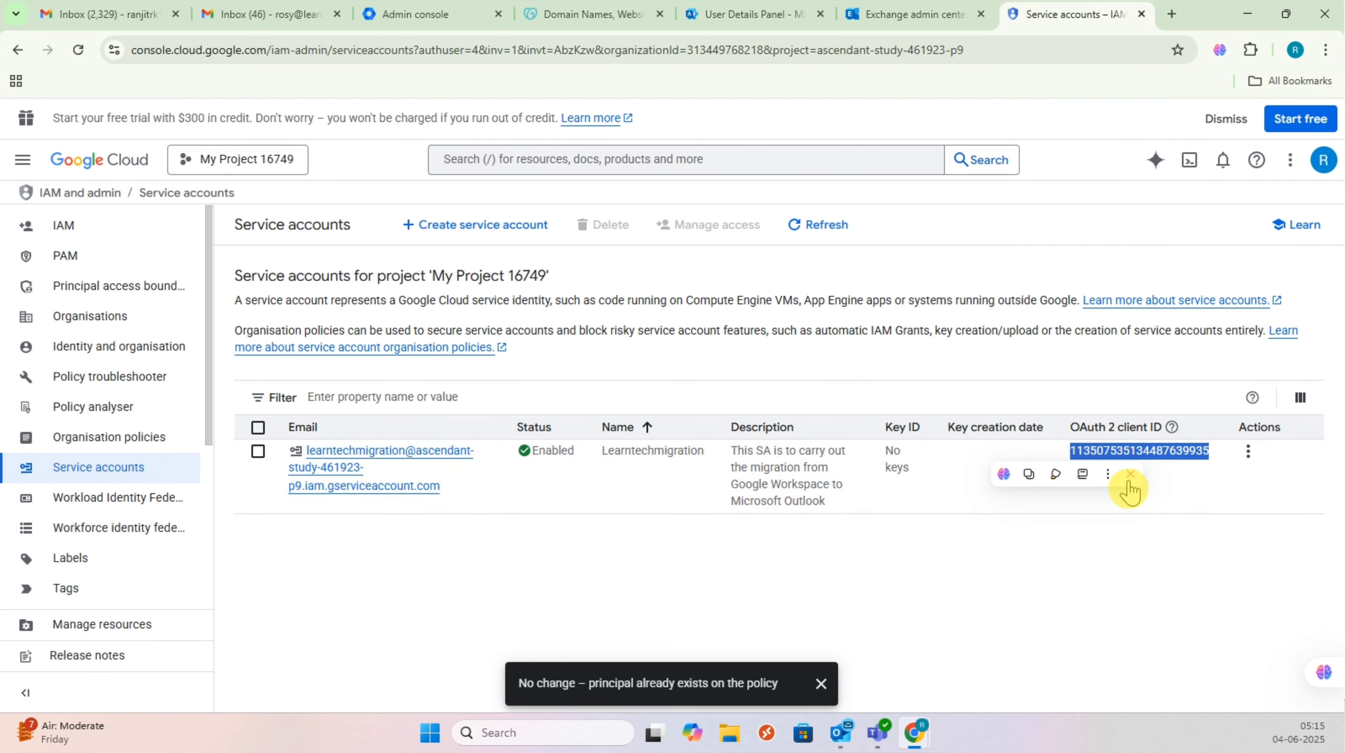
pyautogui.click(1029, 473)
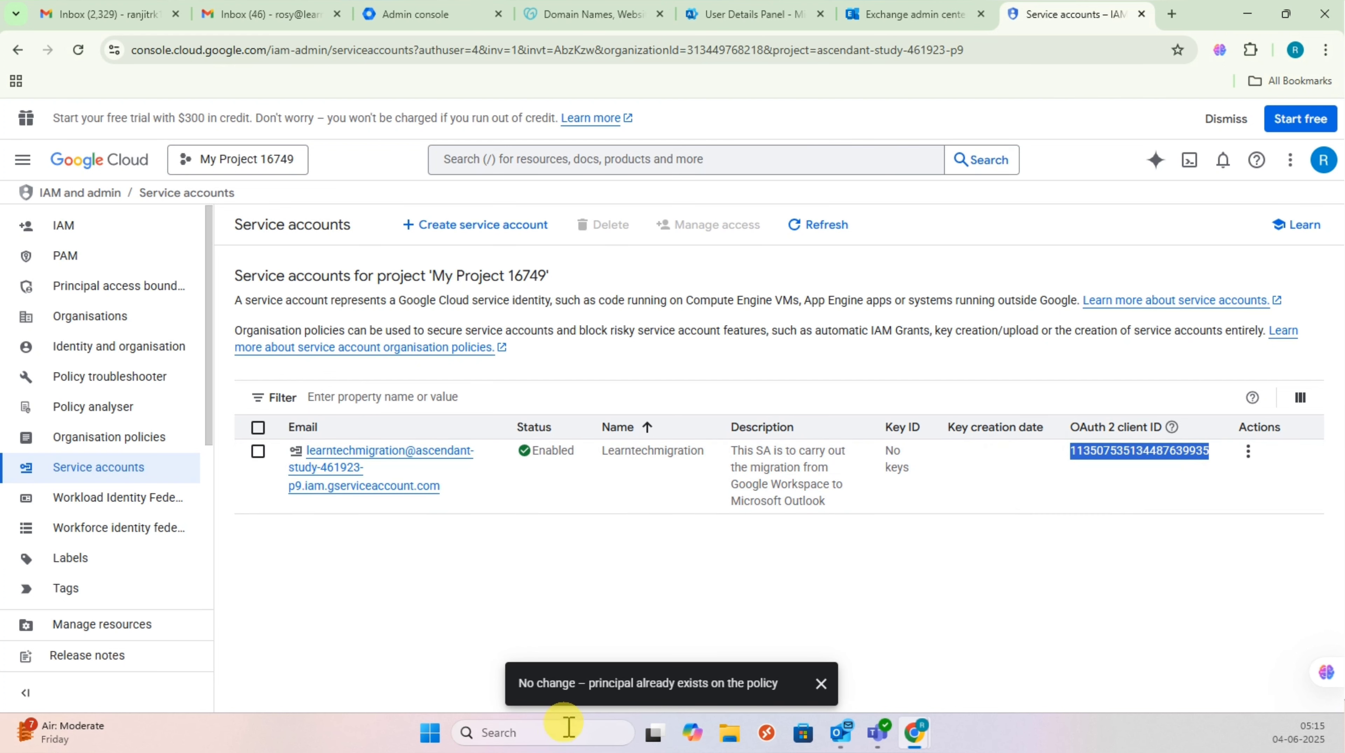
pyautogui.click(529, 733)
pyautogui.write('note')
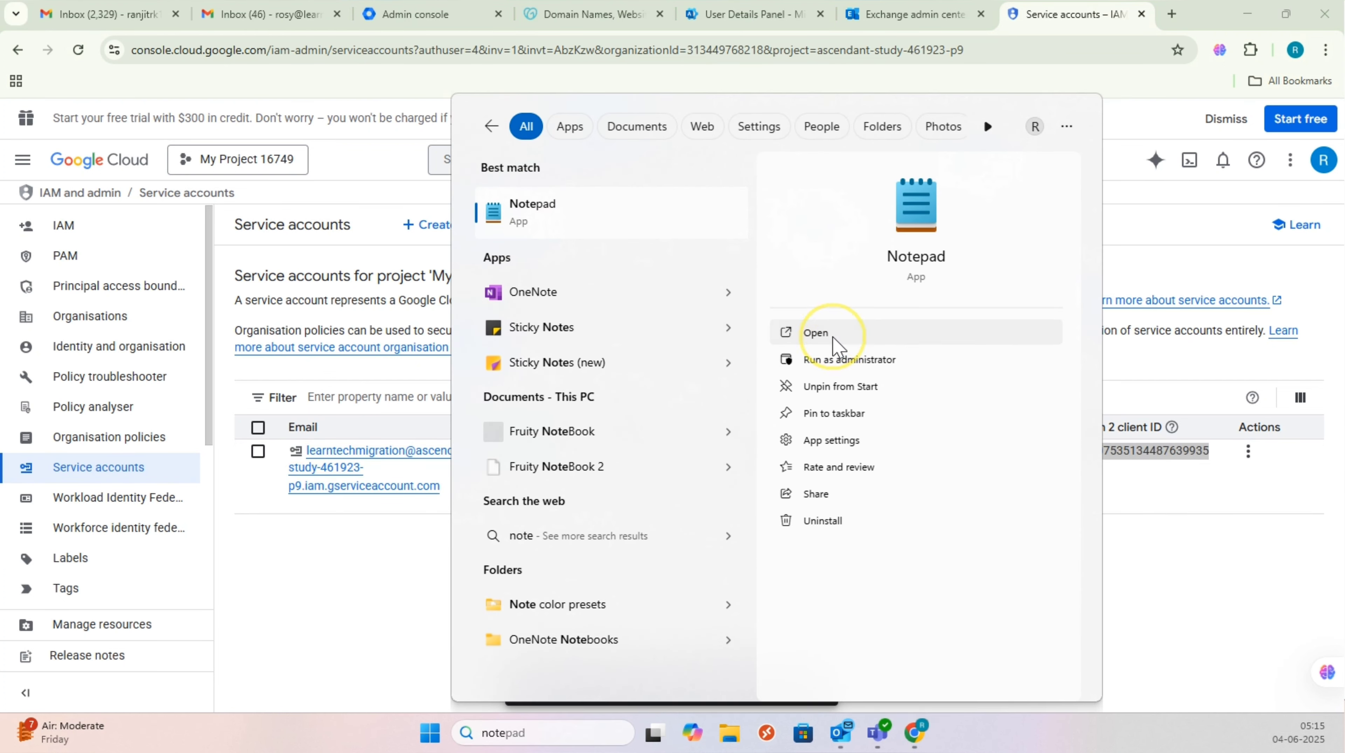
# Step: Replace Notepad's old text with the OAuth 2 client ID labelled Oauth, then minimise Notepad
pyautogui.click(817, 332)
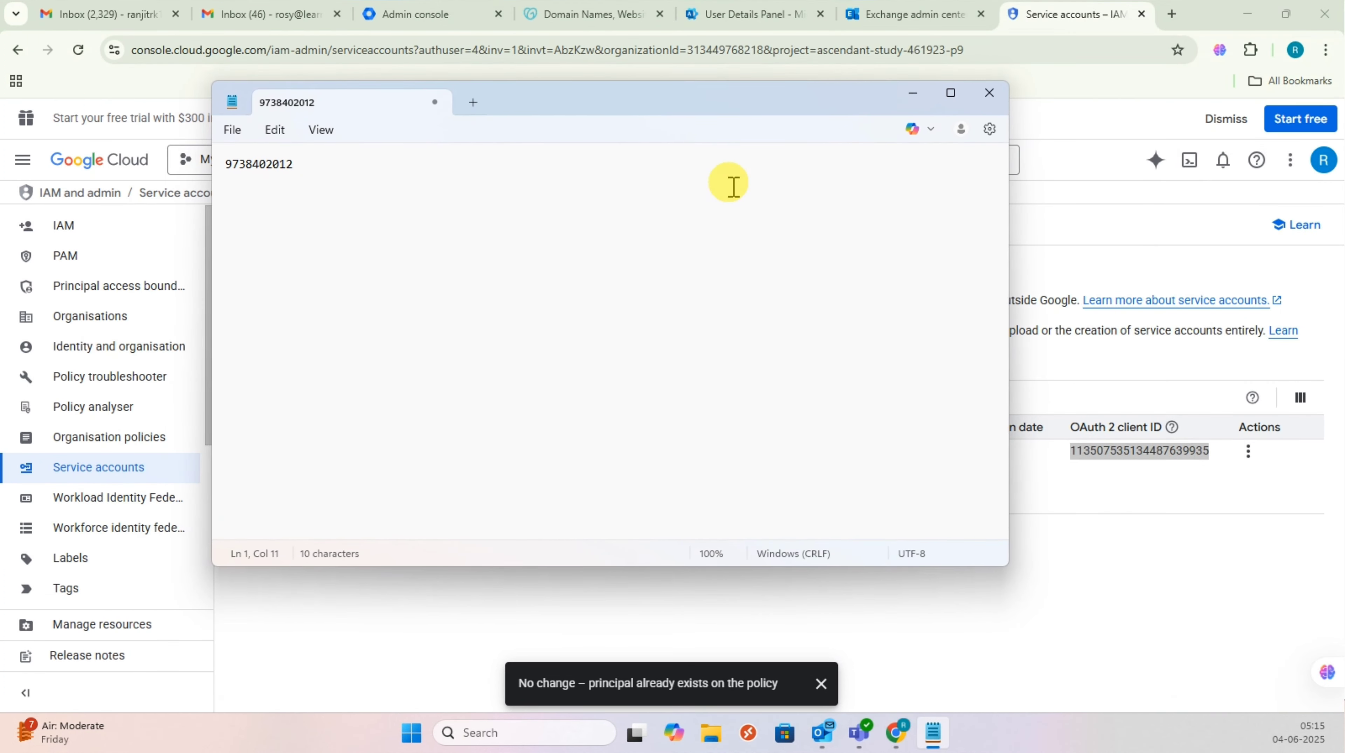
pyautogui.hotkey('ctrl', 'a')
pyautogui.press('BackSpace')
pyautogui.hotkey('ctrl', 'v')
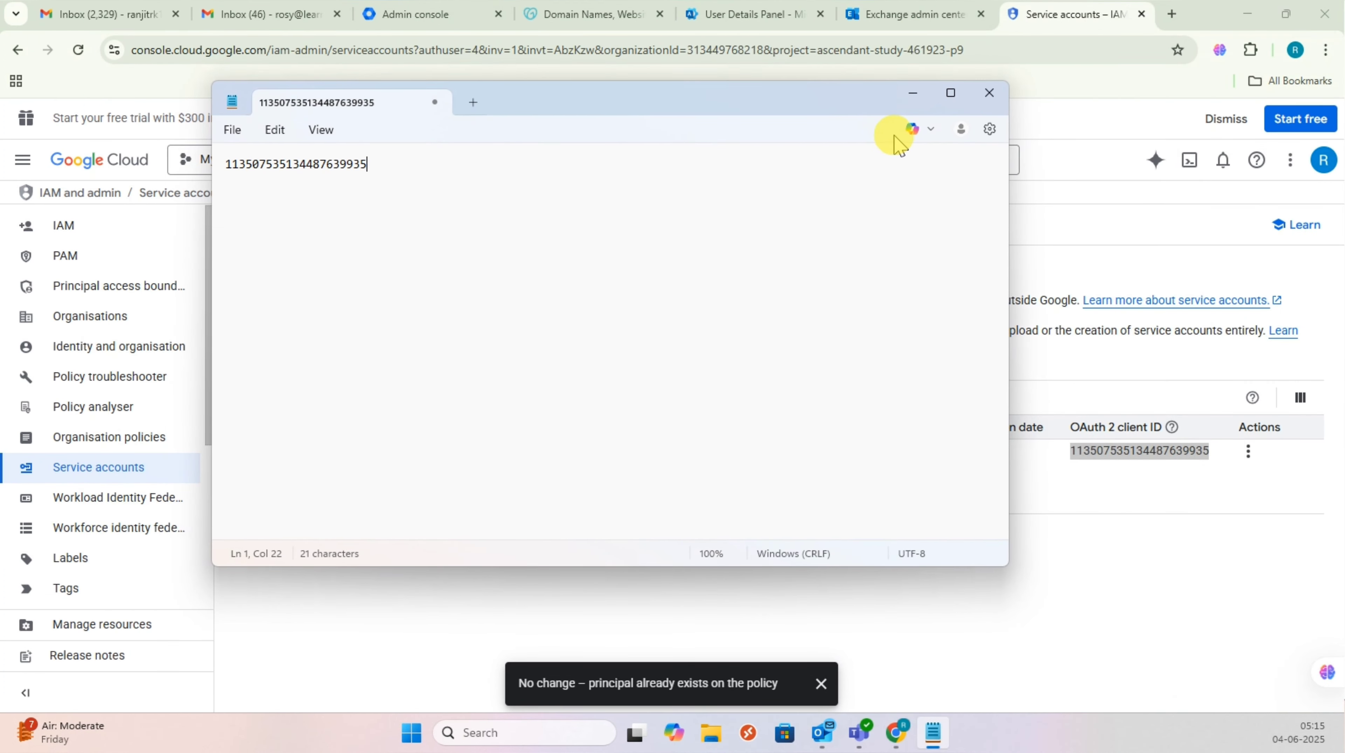
pyautogui.write('- Oauth')
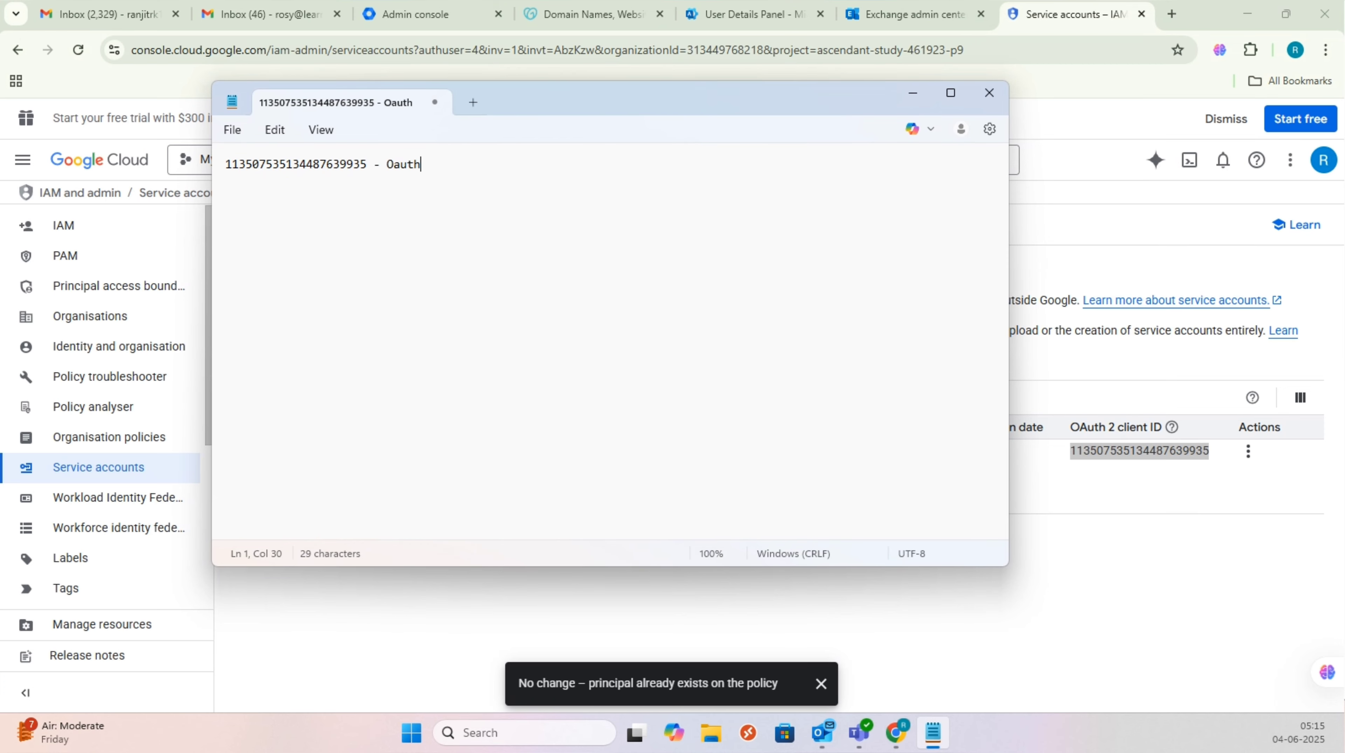
pyautogui.click(914, 93)
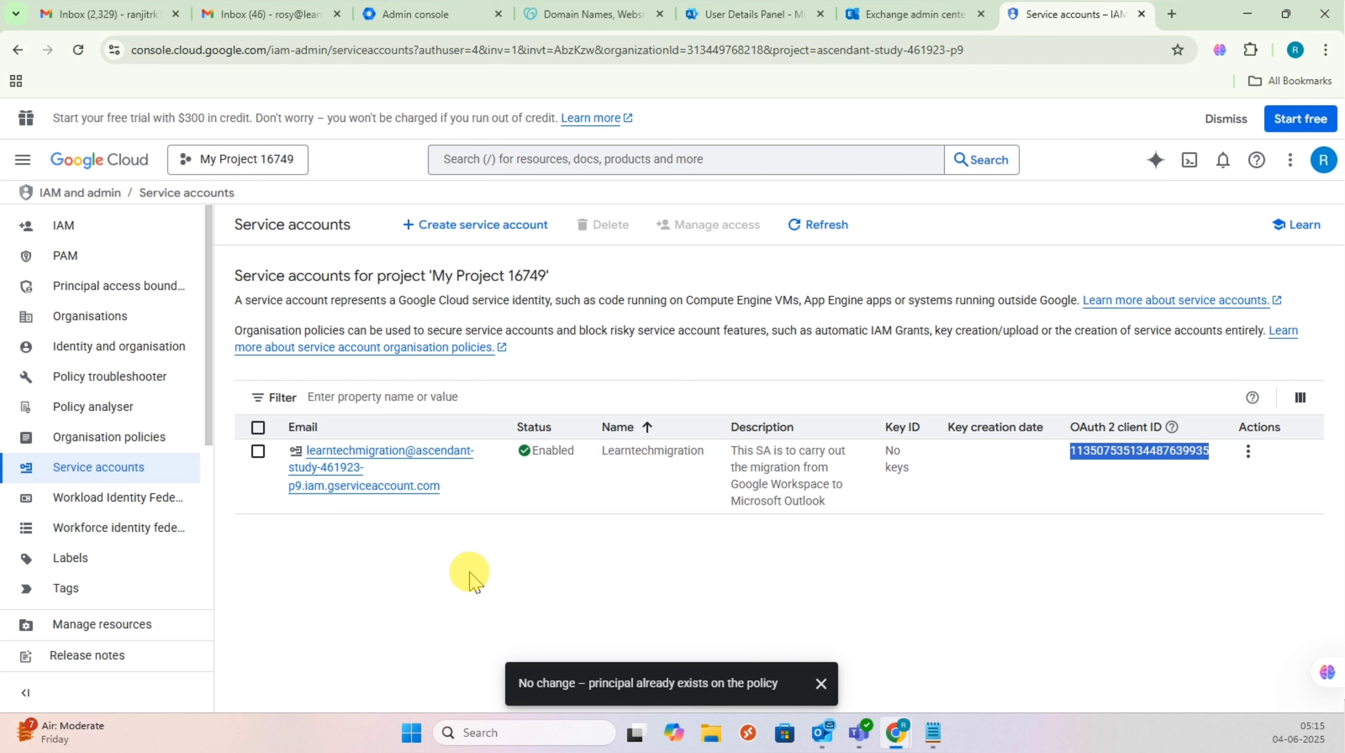
# Step: Open the Keys tab of the Learntechmigration service account
pyautogui.click(823, 684)
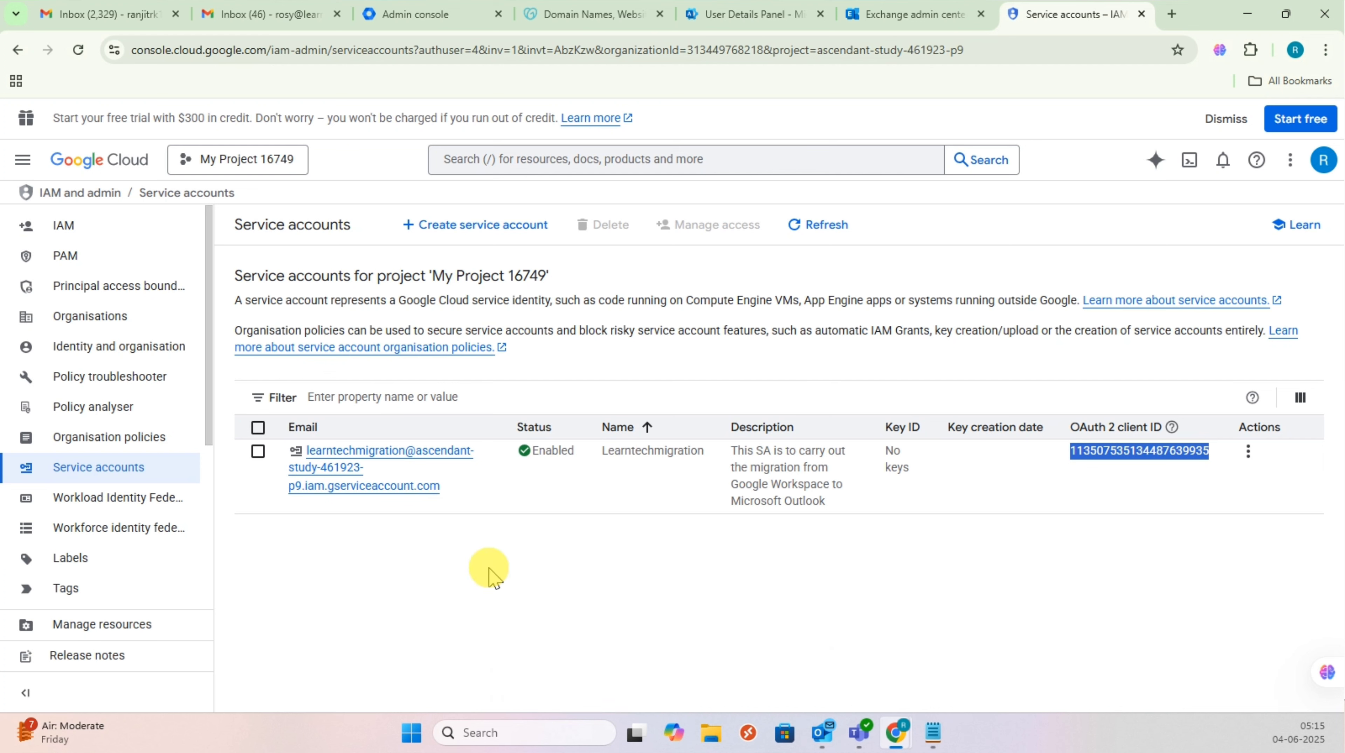
pyautogui.click(340, 484)
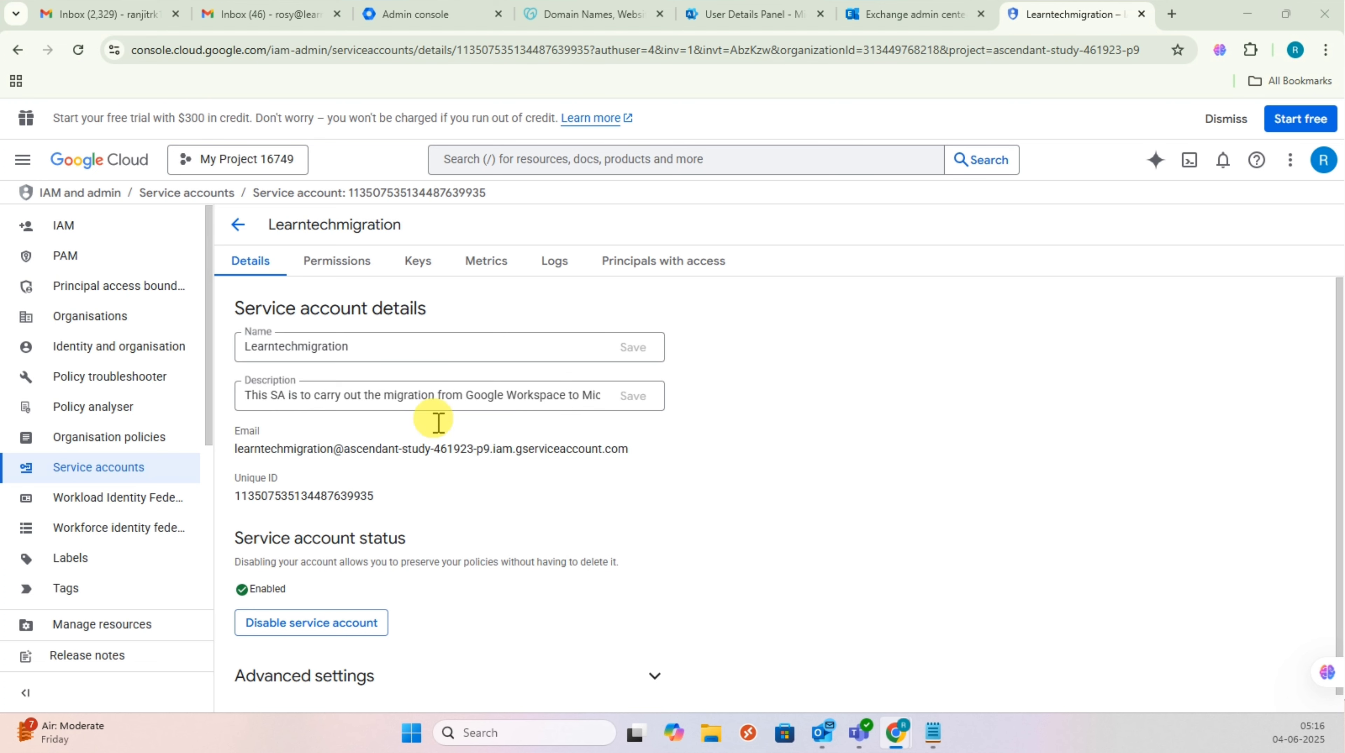
pyautogui.click(427, 269)
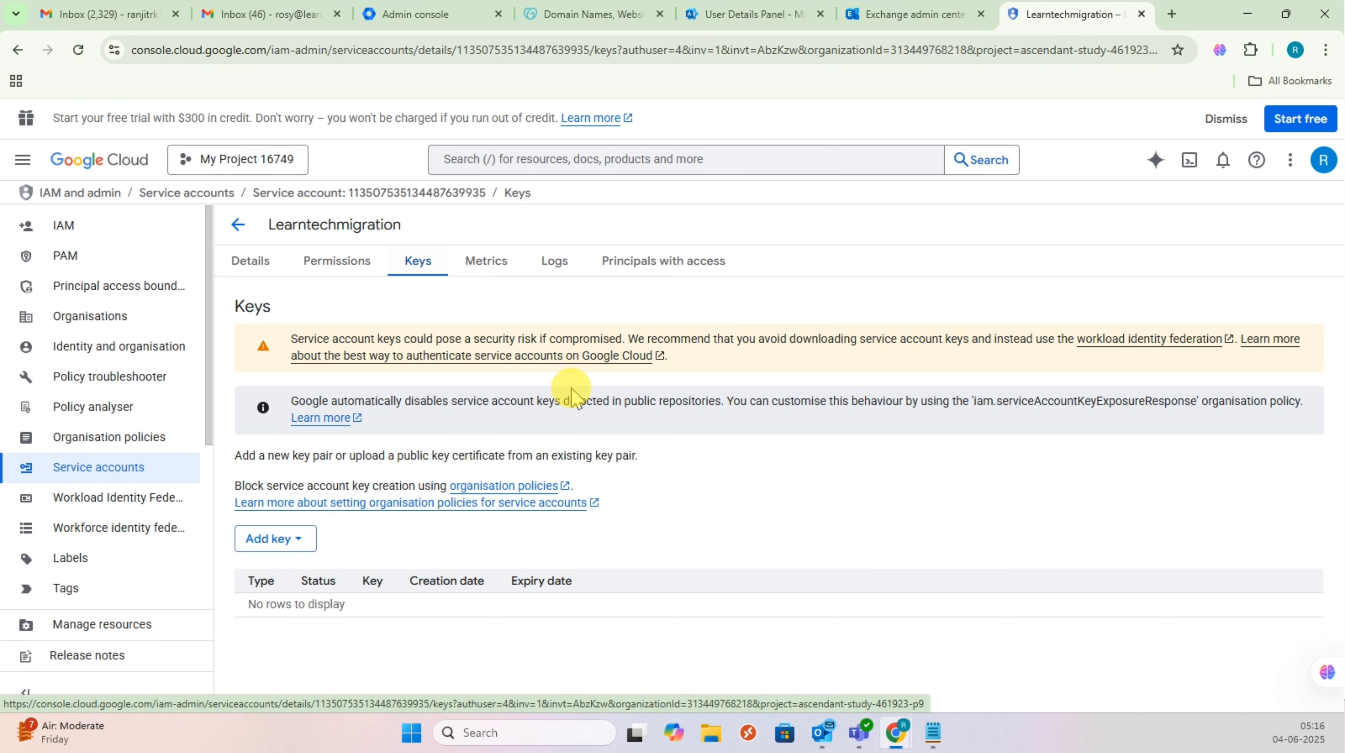
# Step: Attempt a new JSON private key, hit the key-creation-disabled policy error, and cancel
pyautogui.click(285, 547)
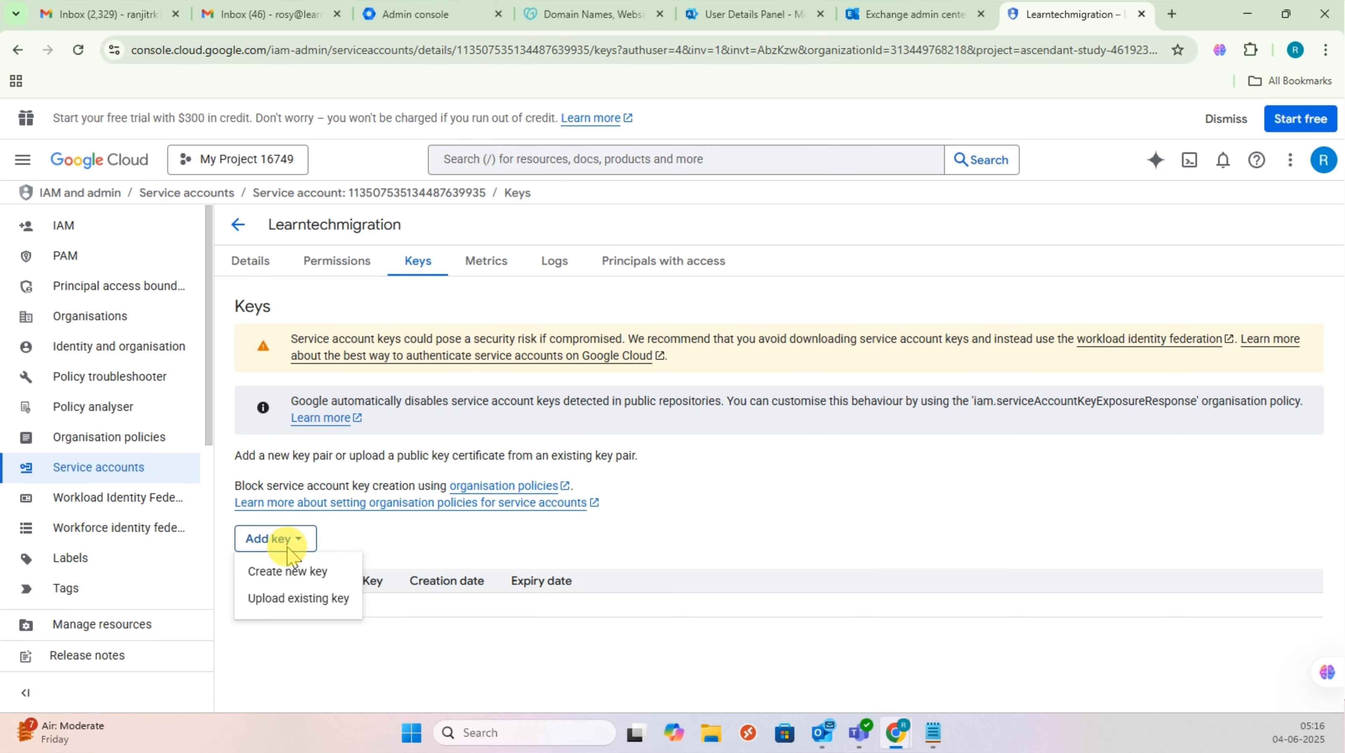
pyautogui.click(298, 575)
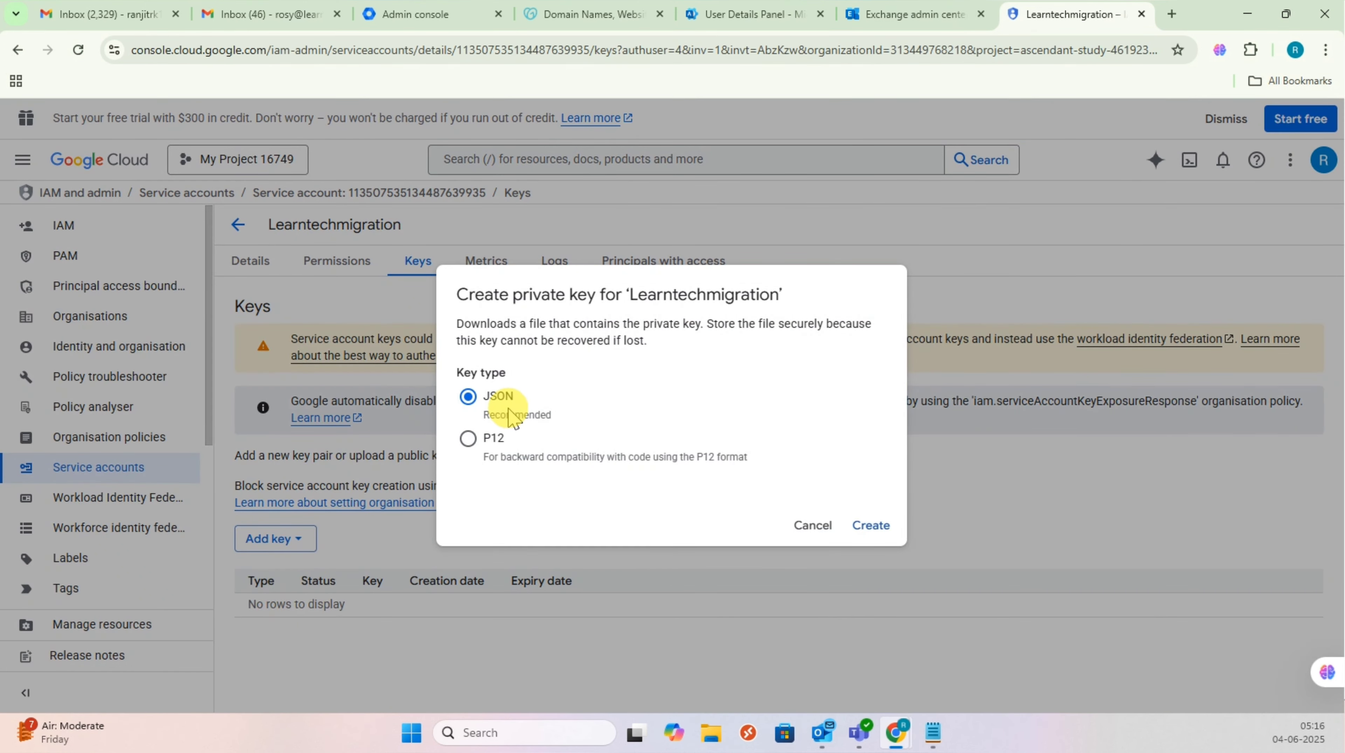
pyautogui.click(871, 526)
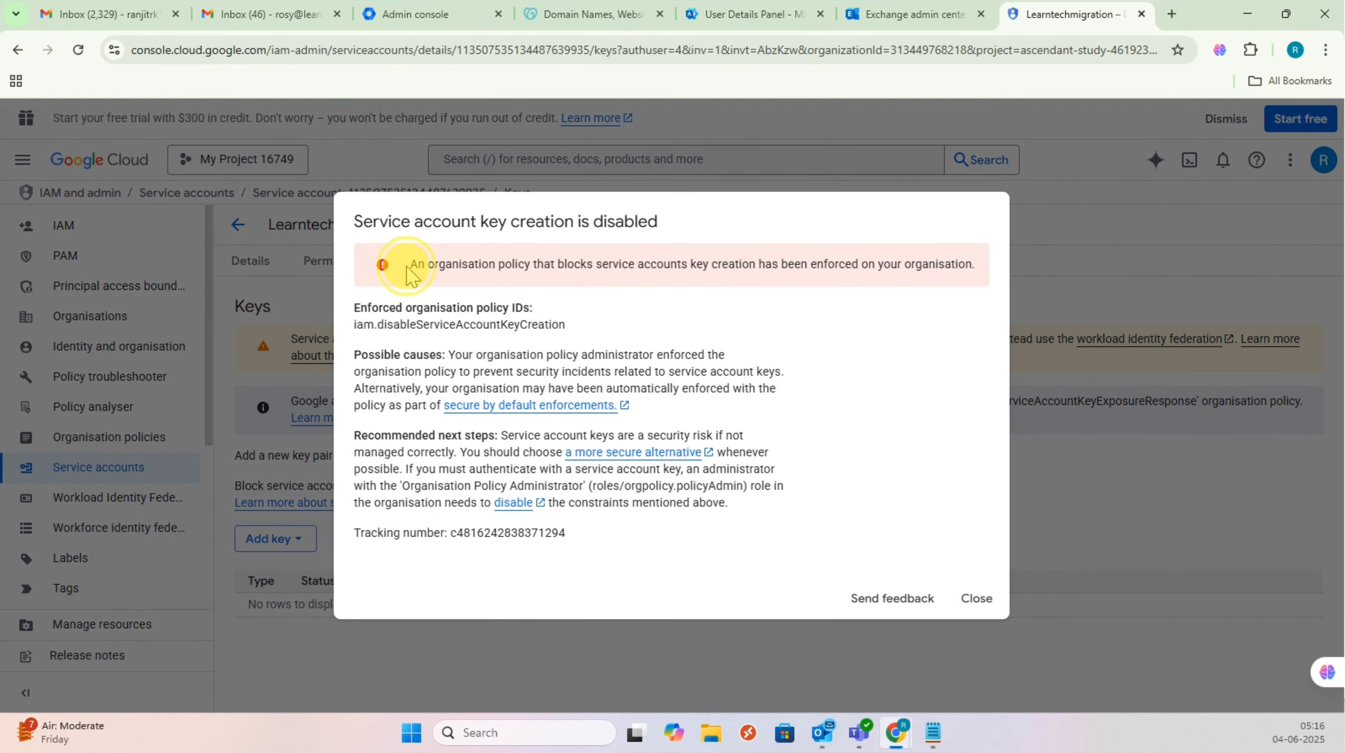
pyautogui.moveTo(410, 270); pyautogui.dragTo(981, 259)
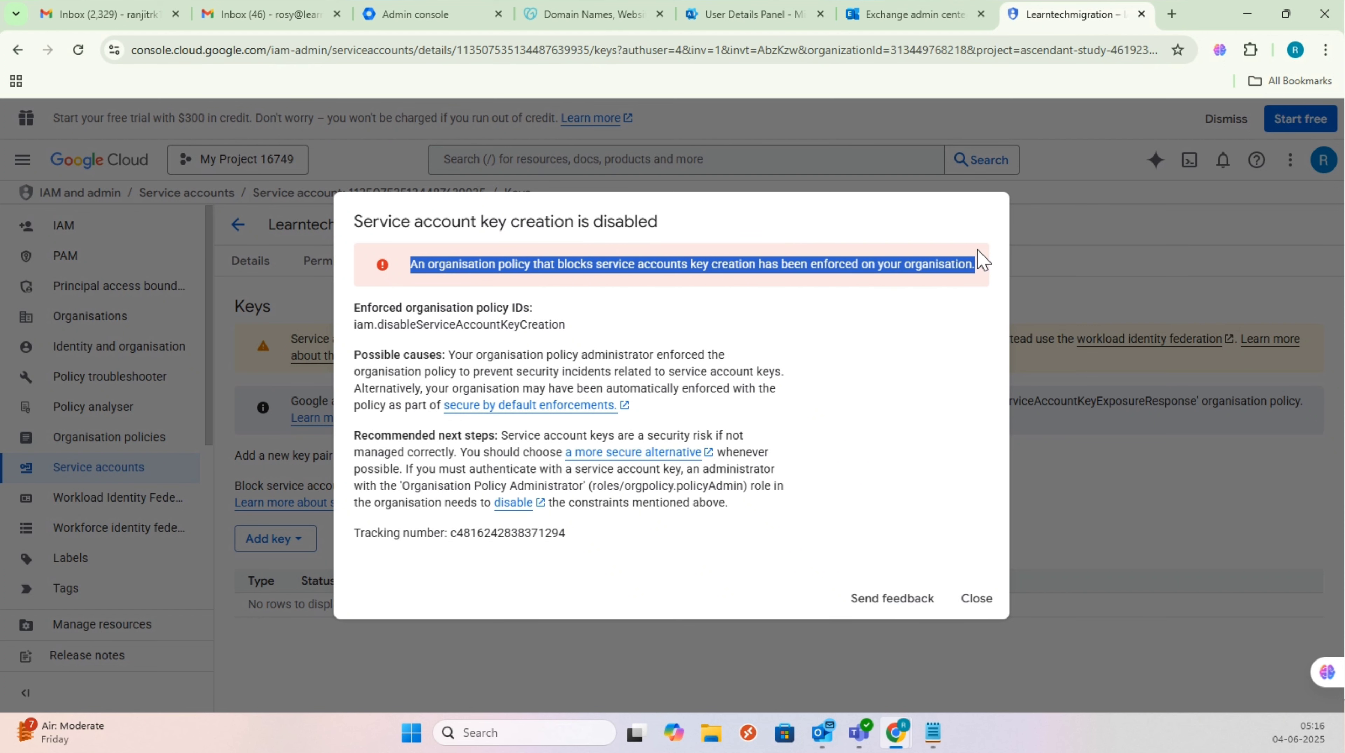
pyautogui.click(979, 600)
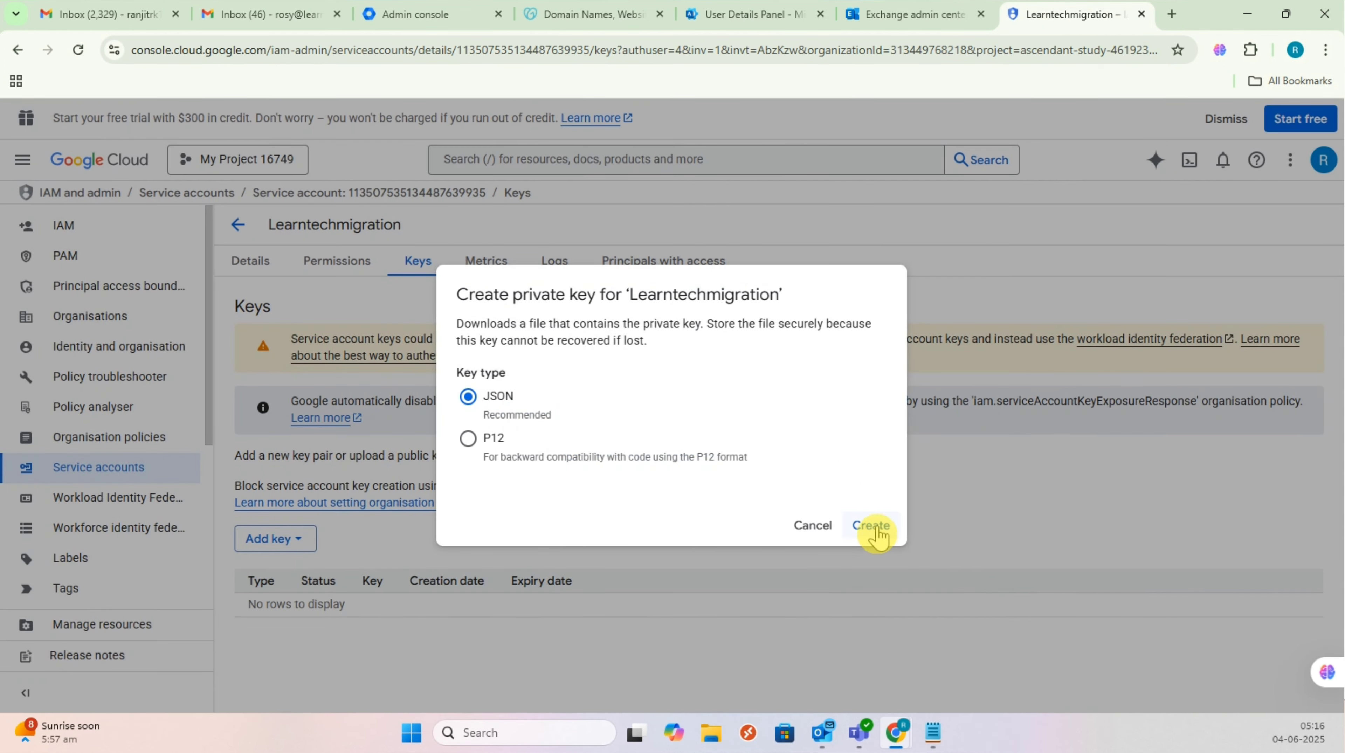
pyautogui.click(816, 529)
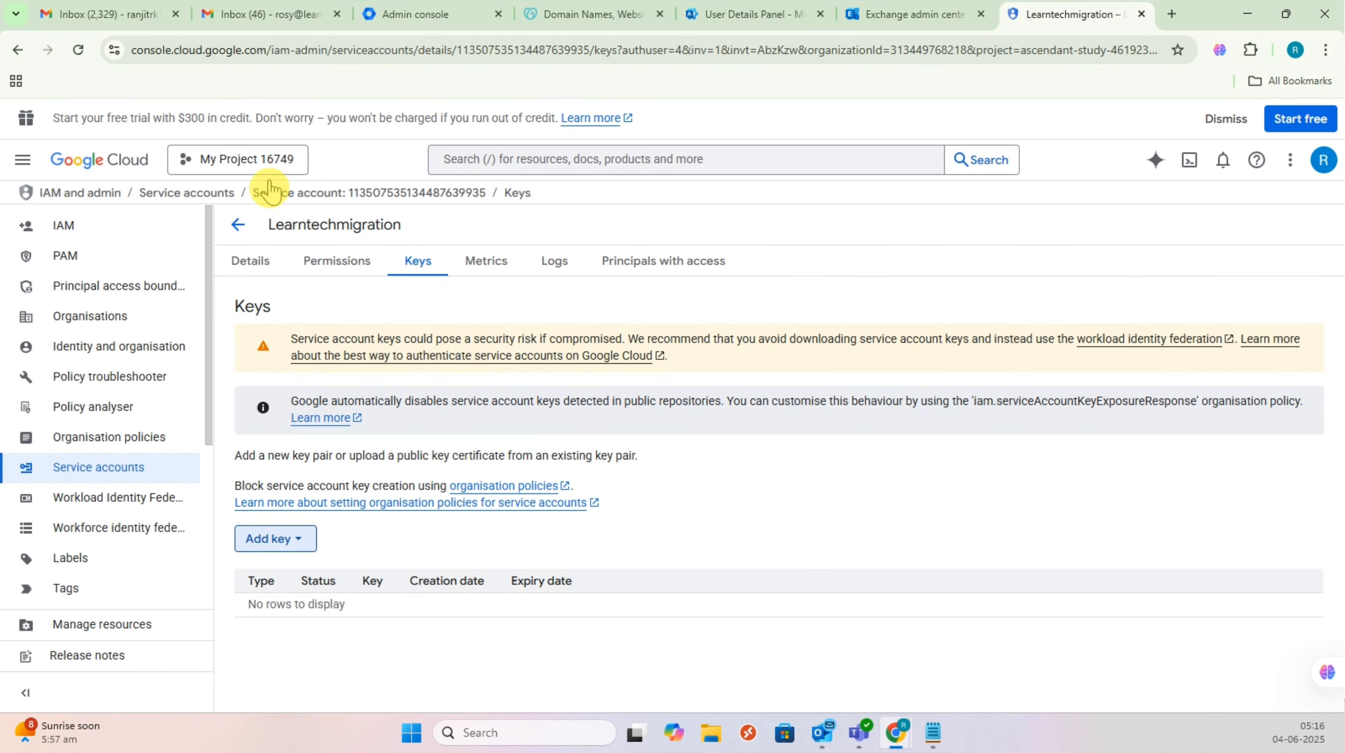
# Step: Switch to the learntechsus.info organisation and show its Organisation policies list
pyautogui.click(259, 163)
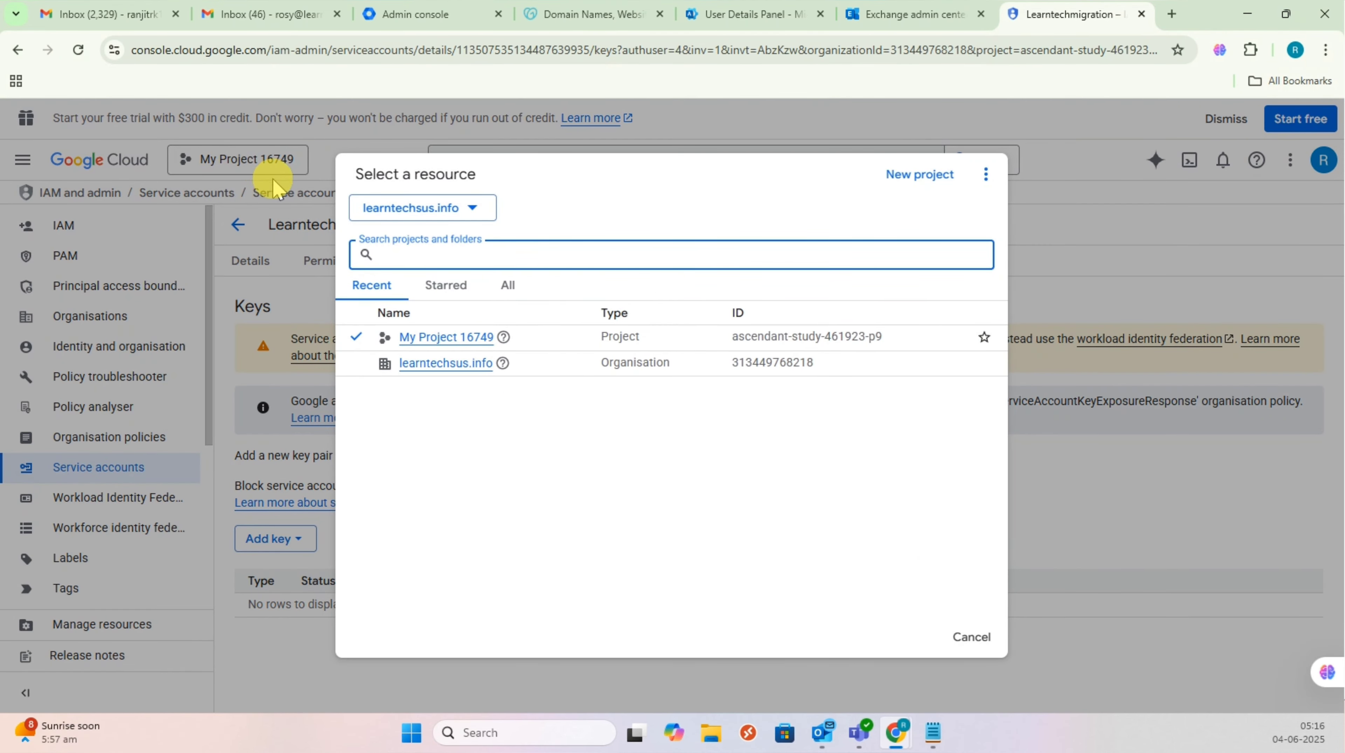
pyautogui.click(437, 371)
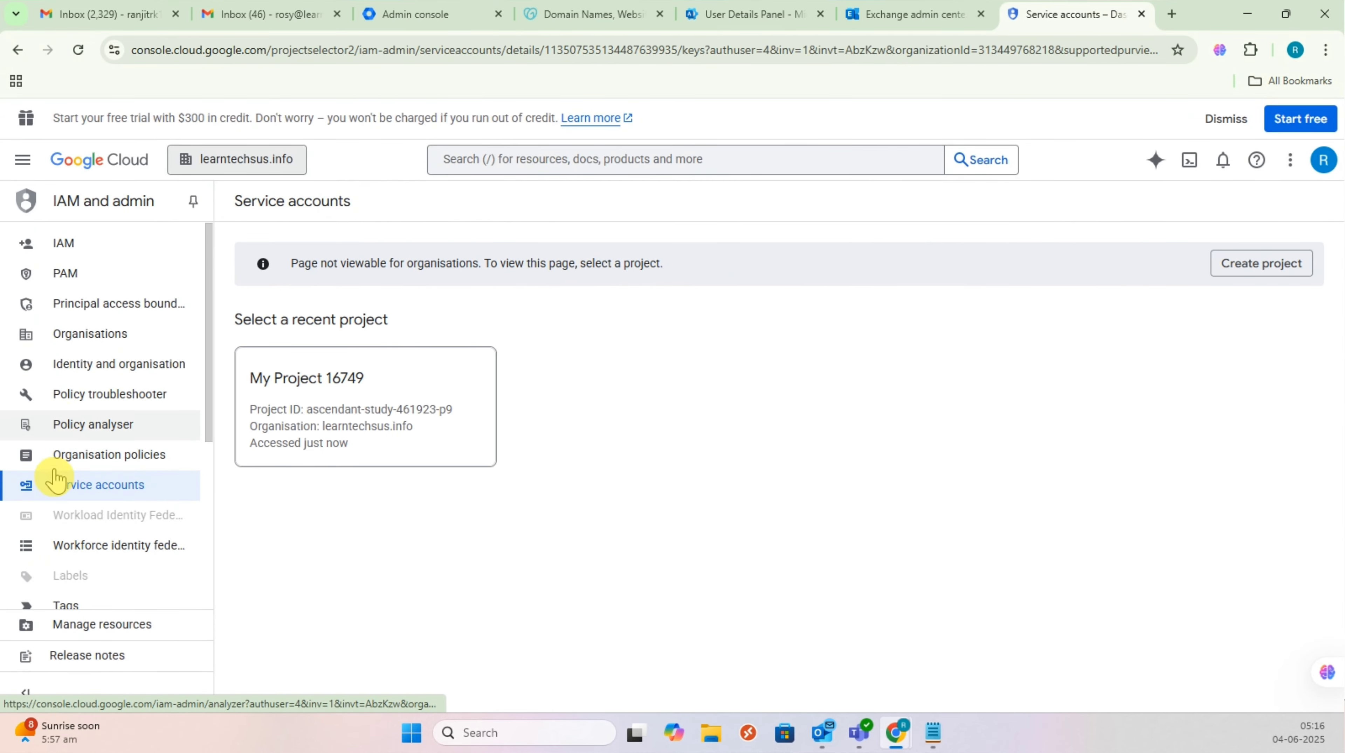
pyautogui.click(121, 463)
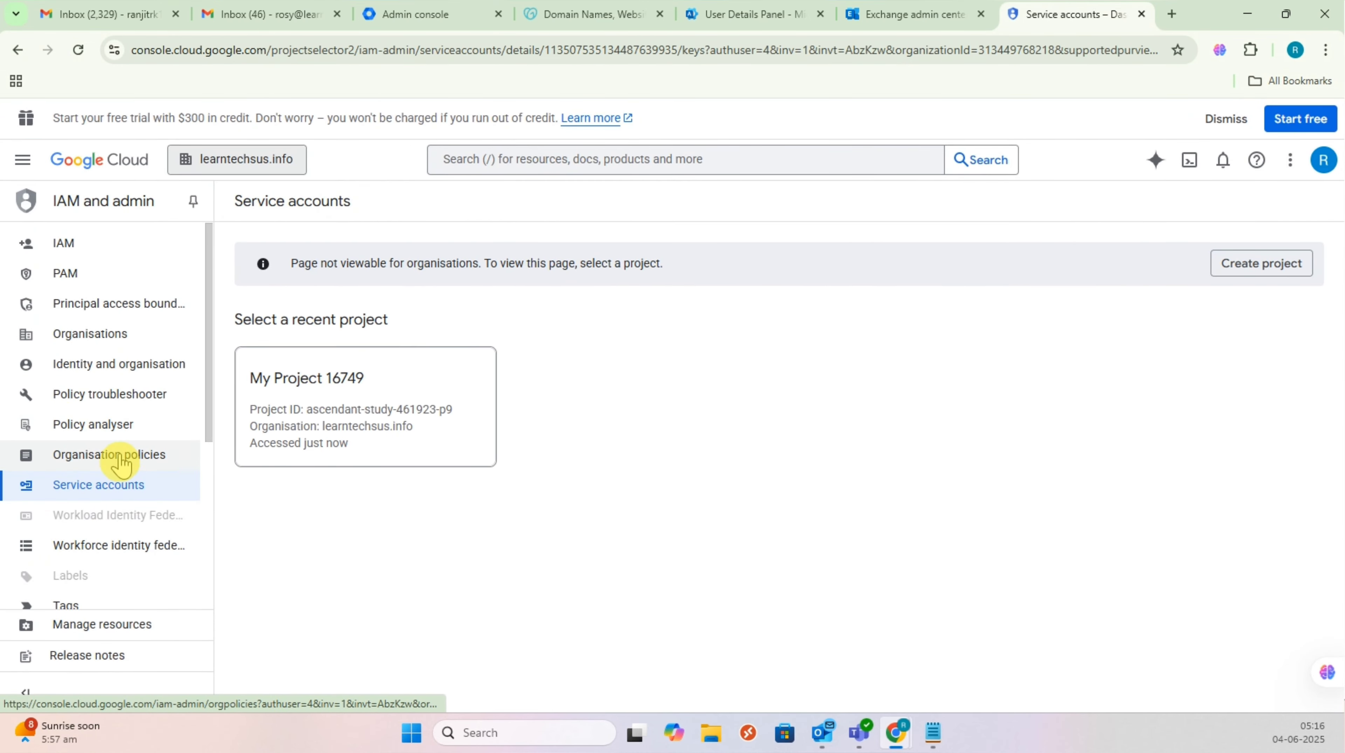
pyautogui.click(122, 464)
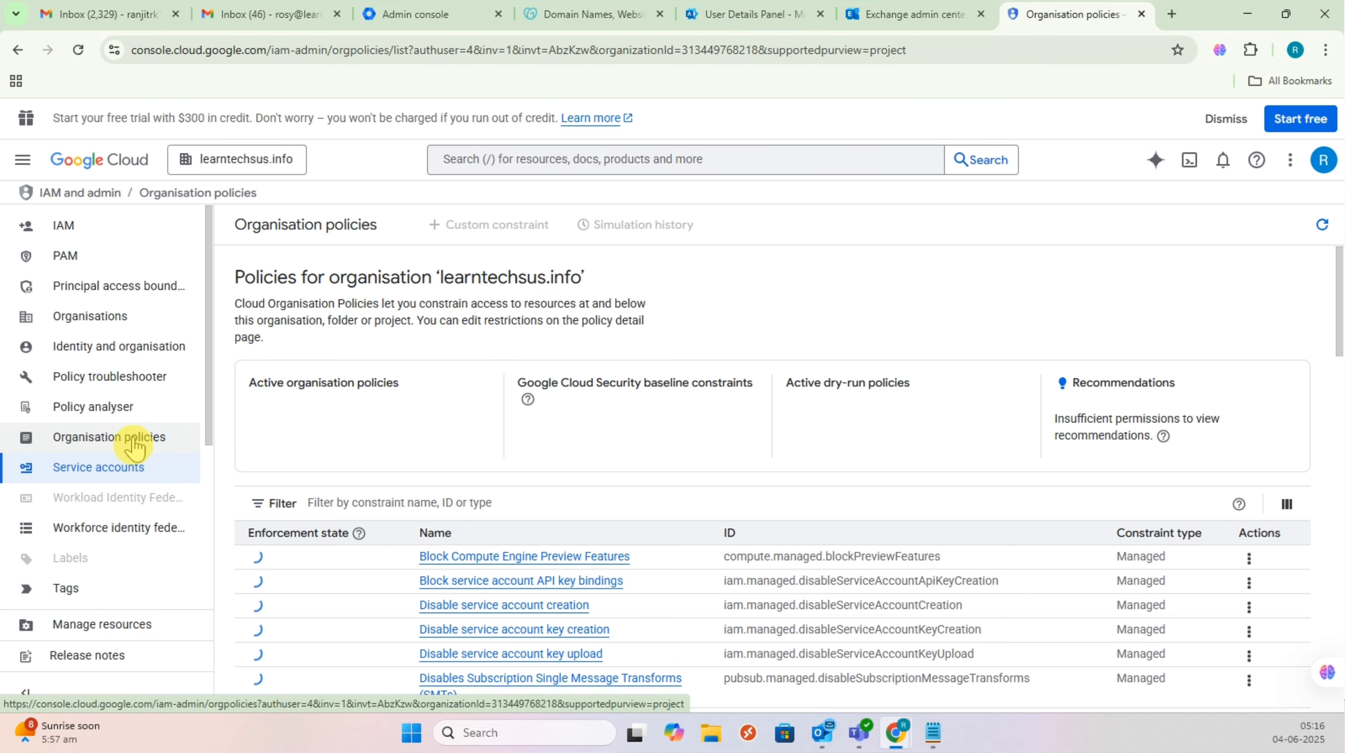
# Step: Filter the organisation policies to 'Disable service account key creation'
pyautogui.scroll(-3, 504, 488)
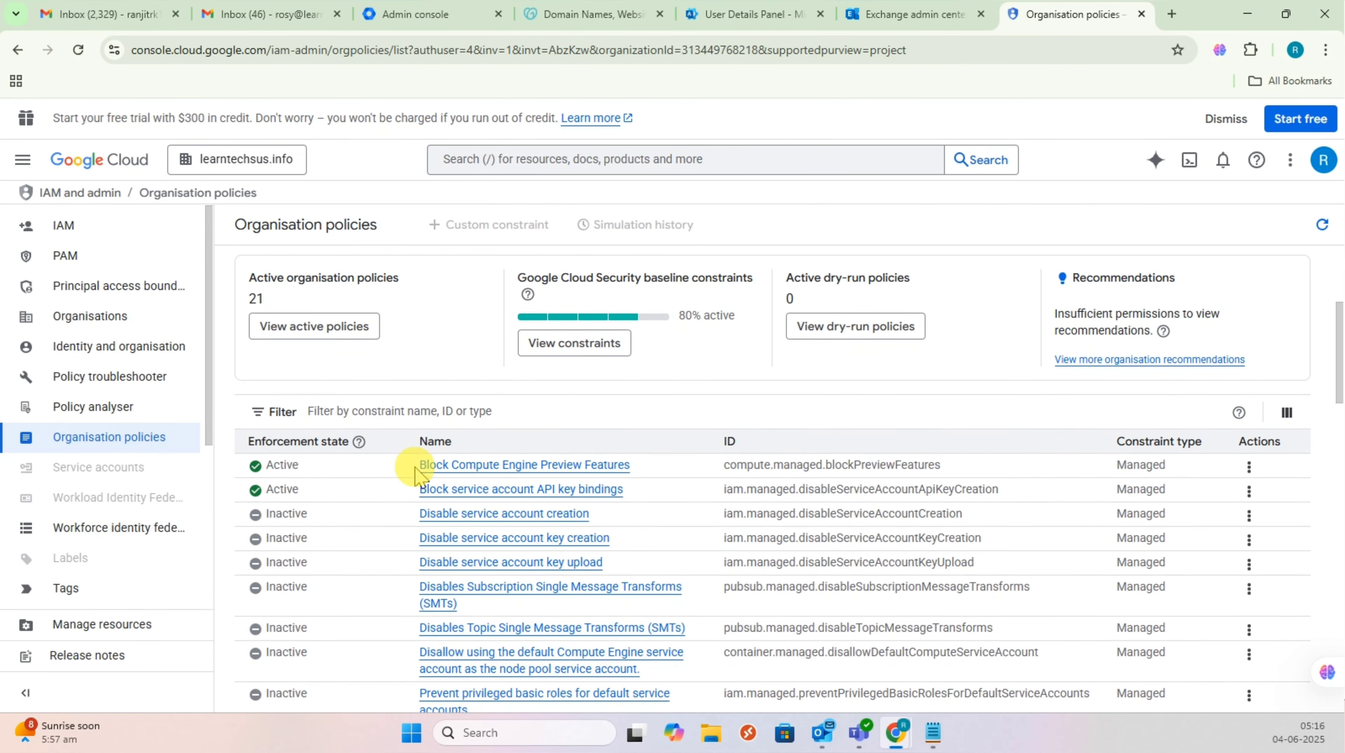
pyautogui.click(363, 407)
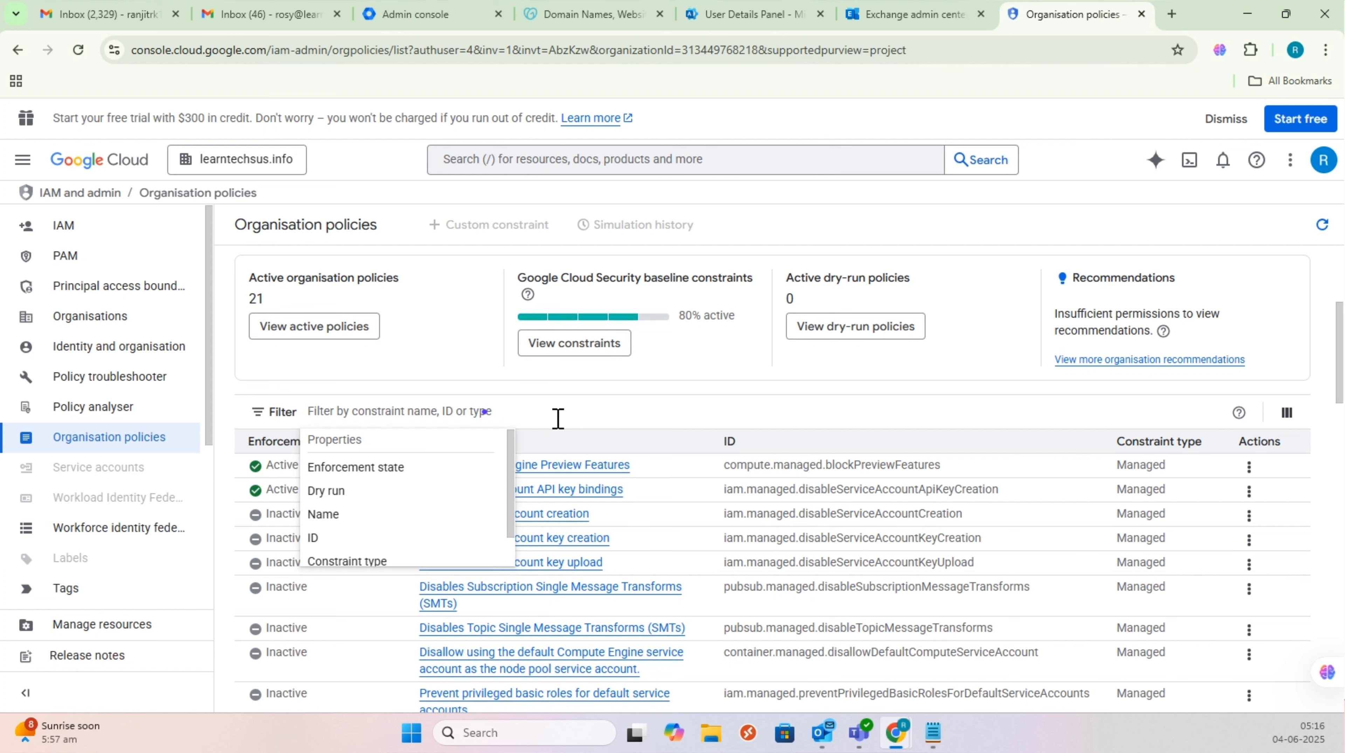
pyautogui.write('disable')
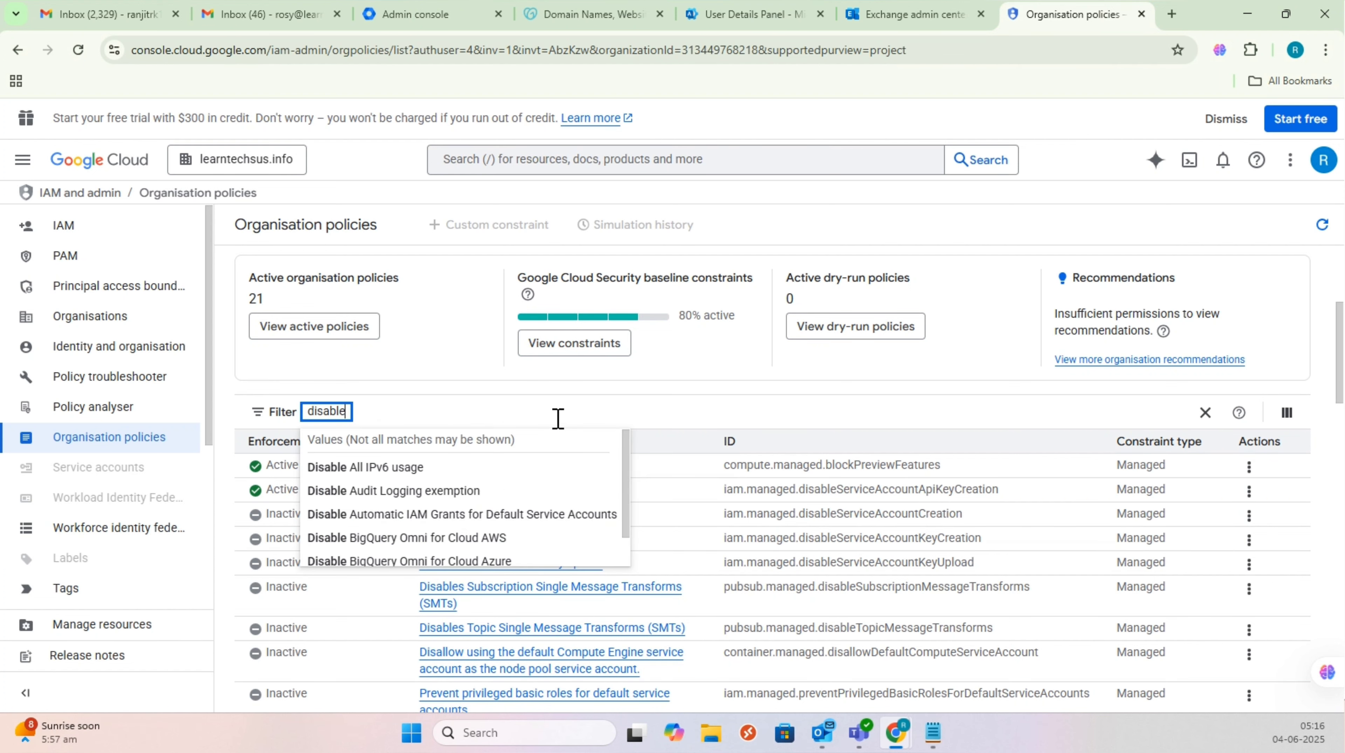
pyautogui.scroll(-1, 541, 531)
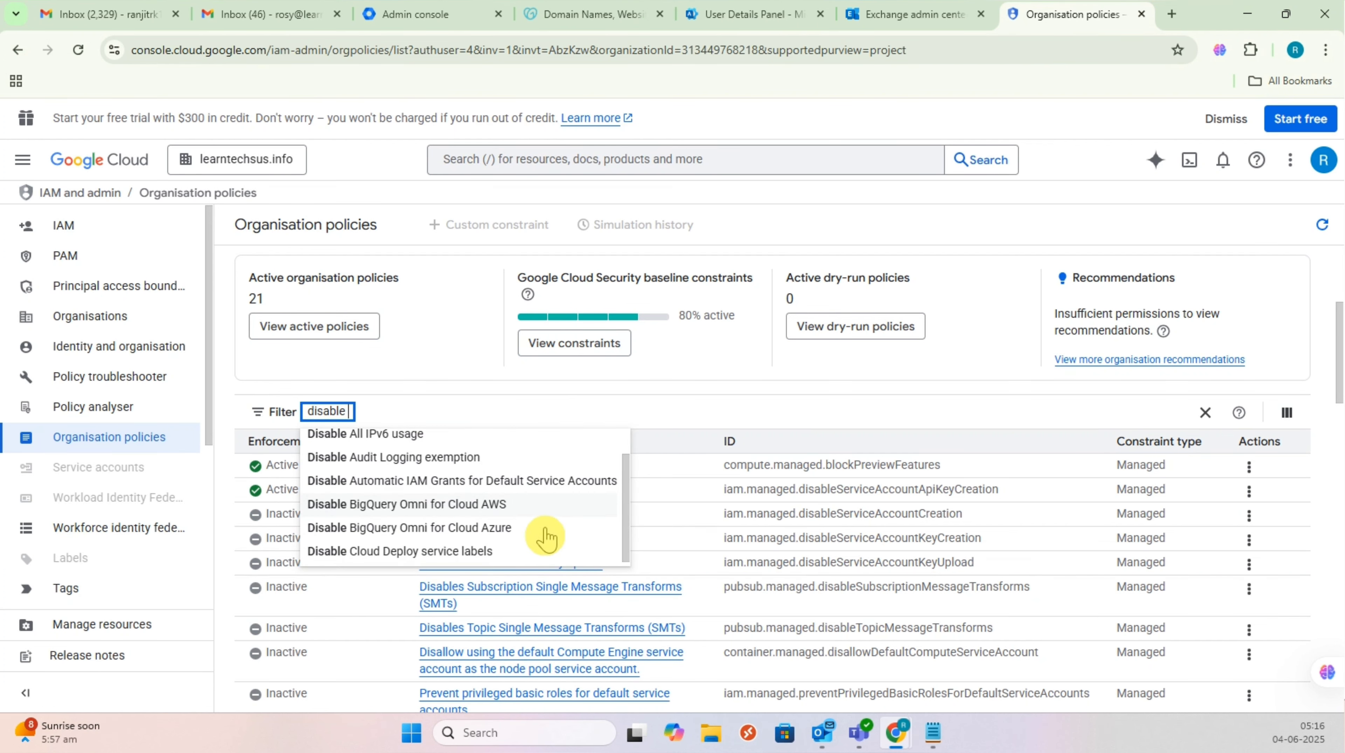
pyautogui.scroll(1, 541, 530)
pyautogui.click(717, 403)
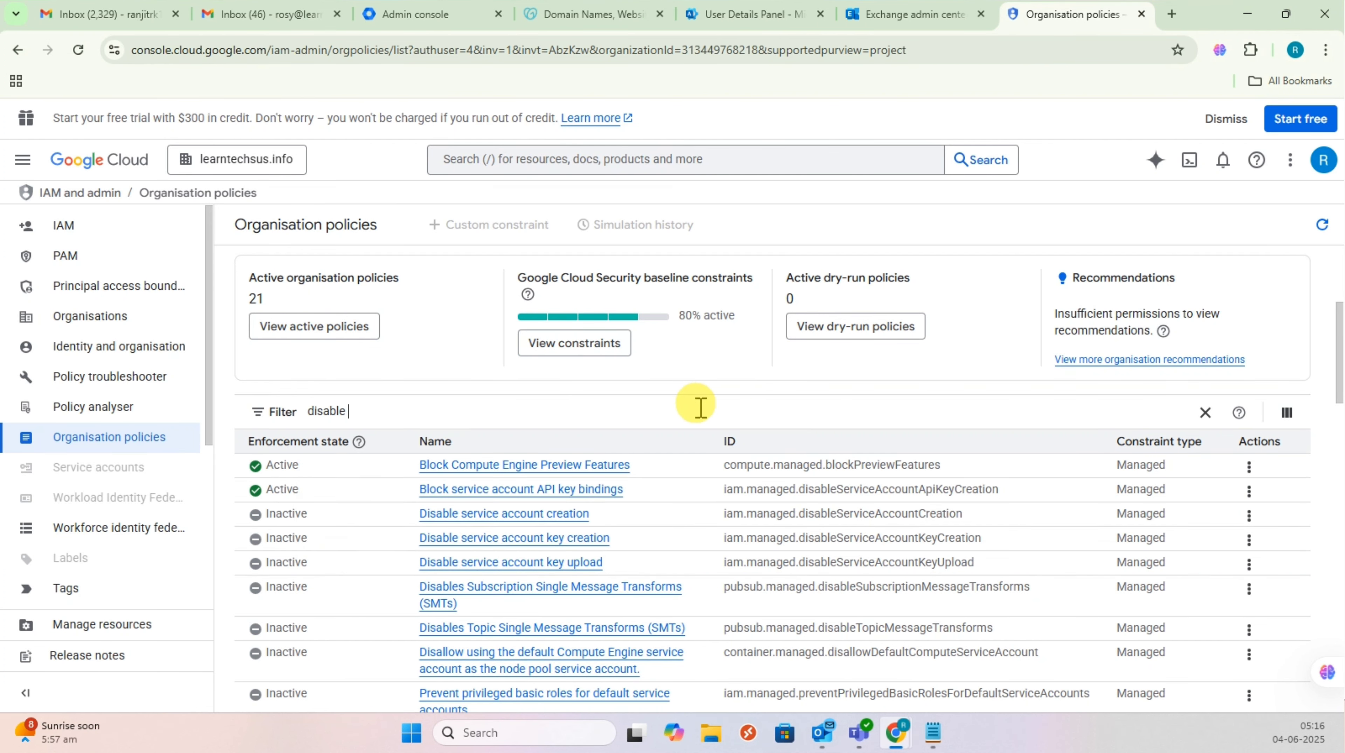
pyautogui.click(746, 401)
pyautogui.click(747, 402)
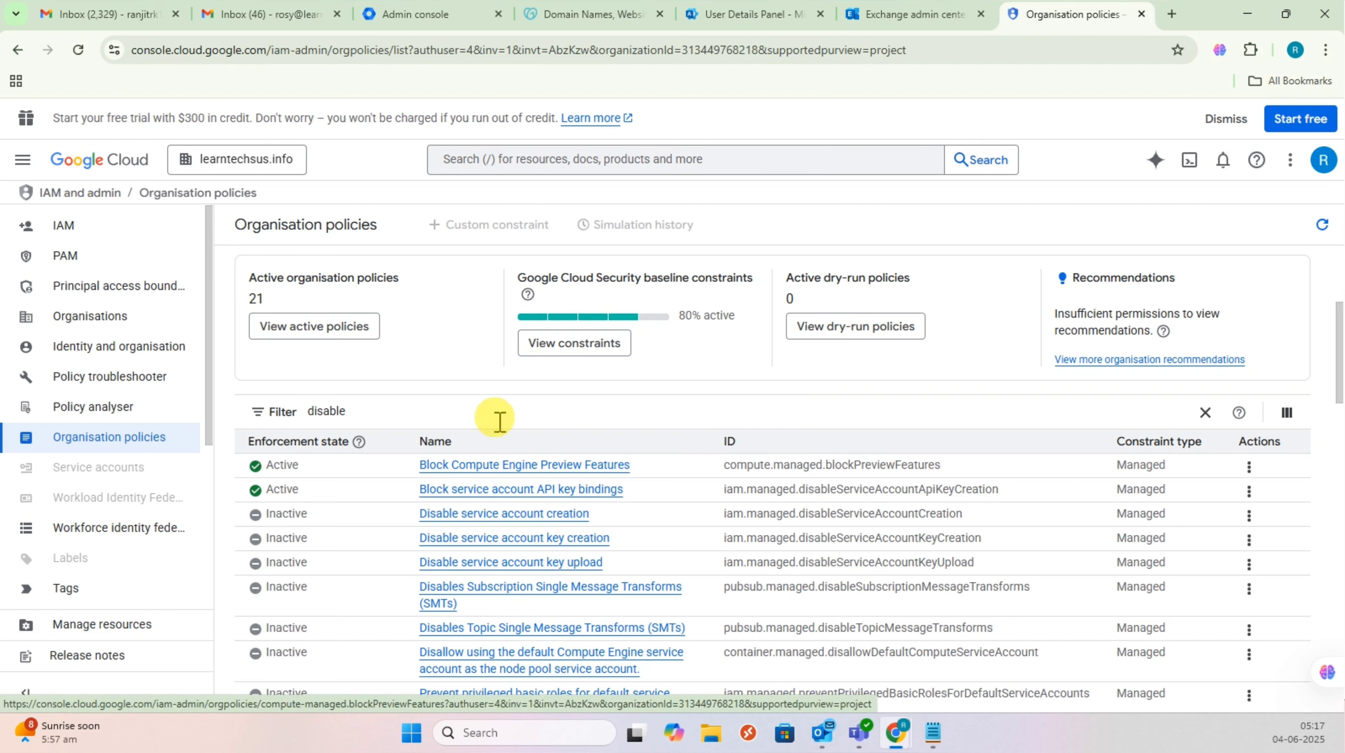
pyautogui.click(378, 412)
pyautogui.write('service')
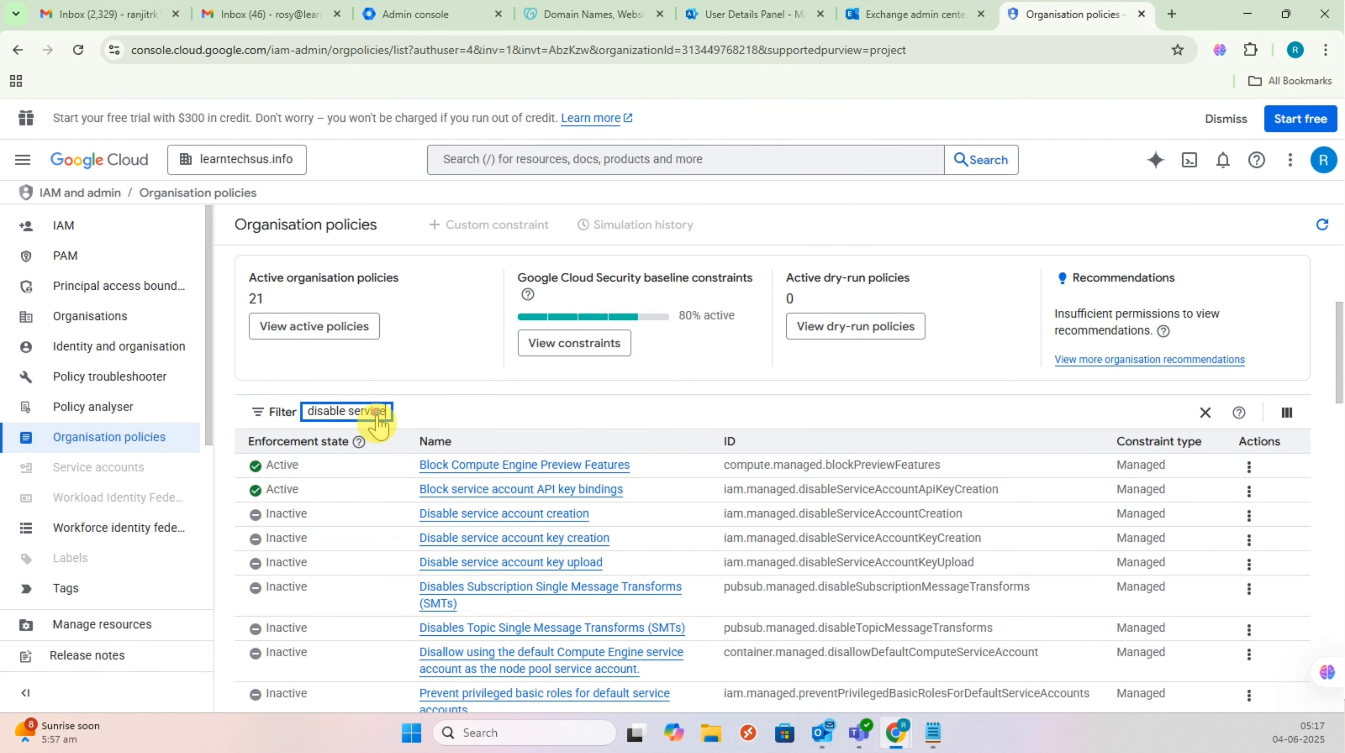
pyautogui.click(377, 413)
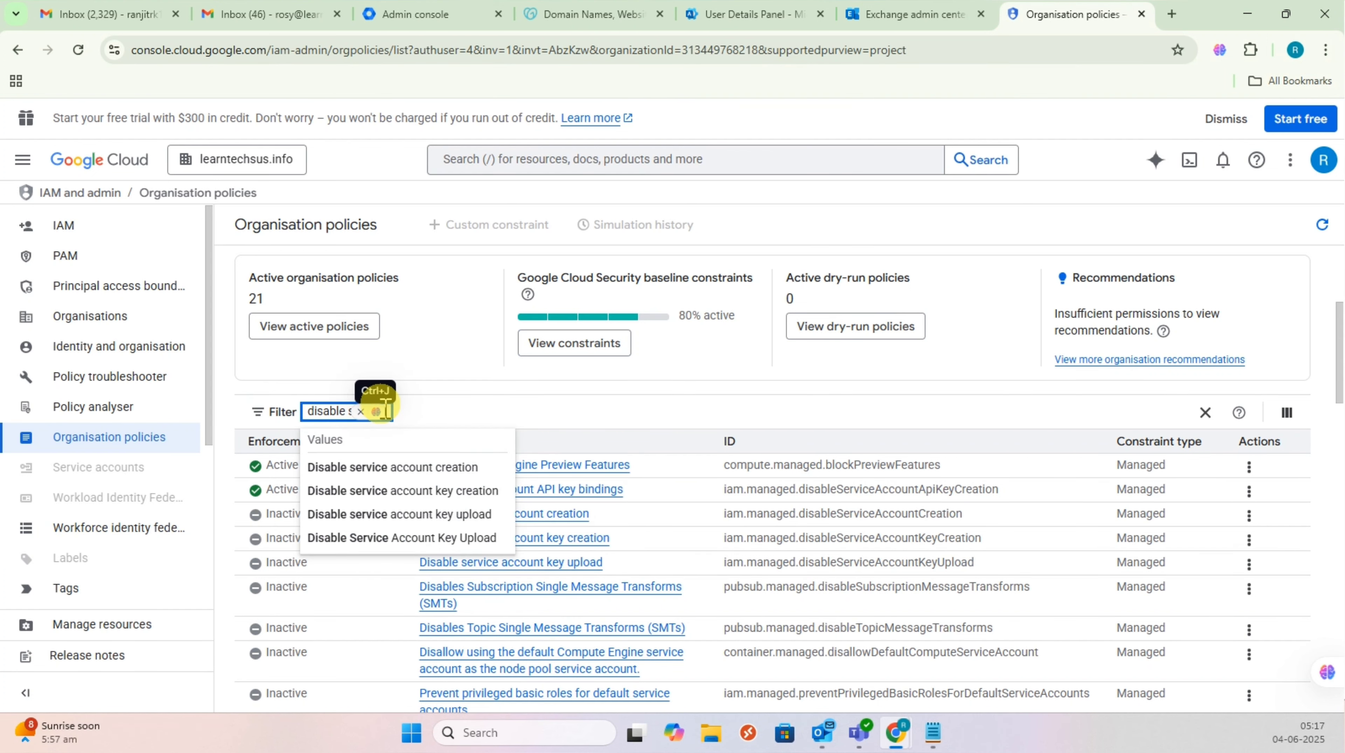
pyautogui.click(458, 494)
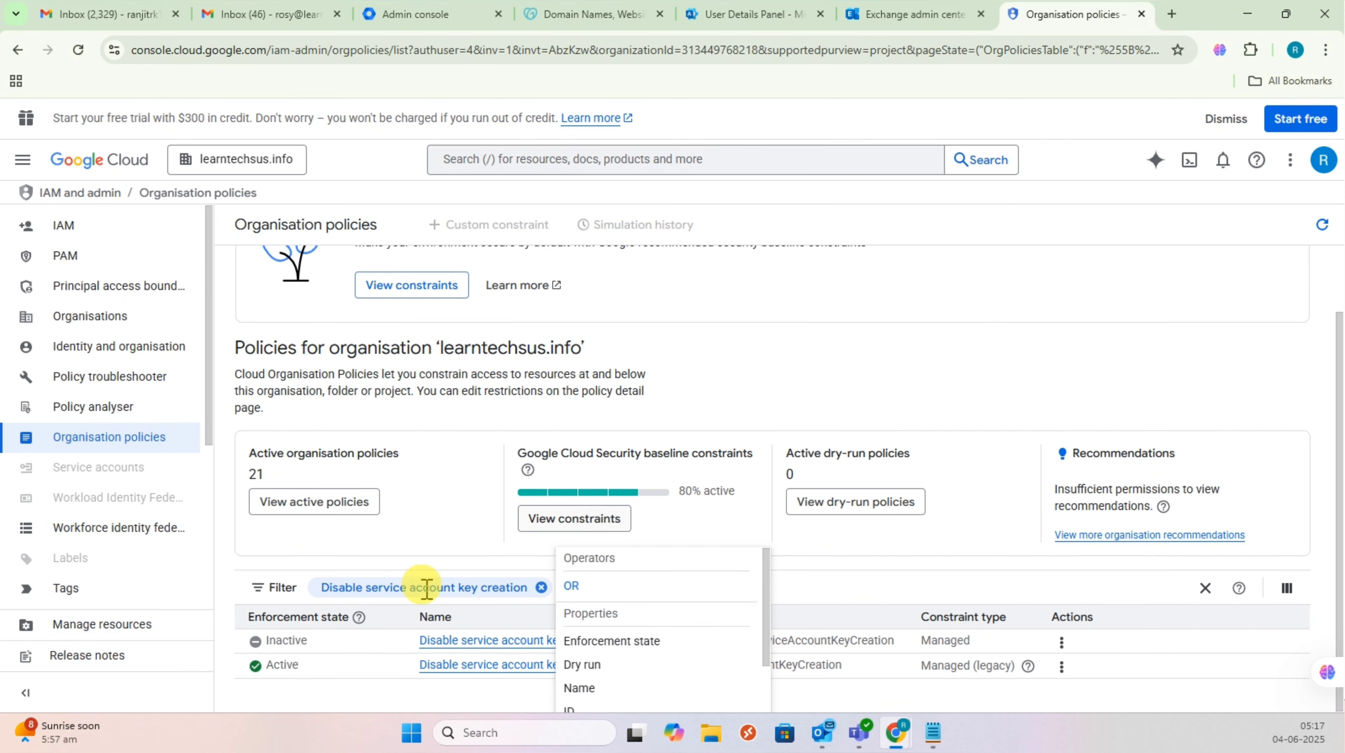
pyautogui.click(951, 544)
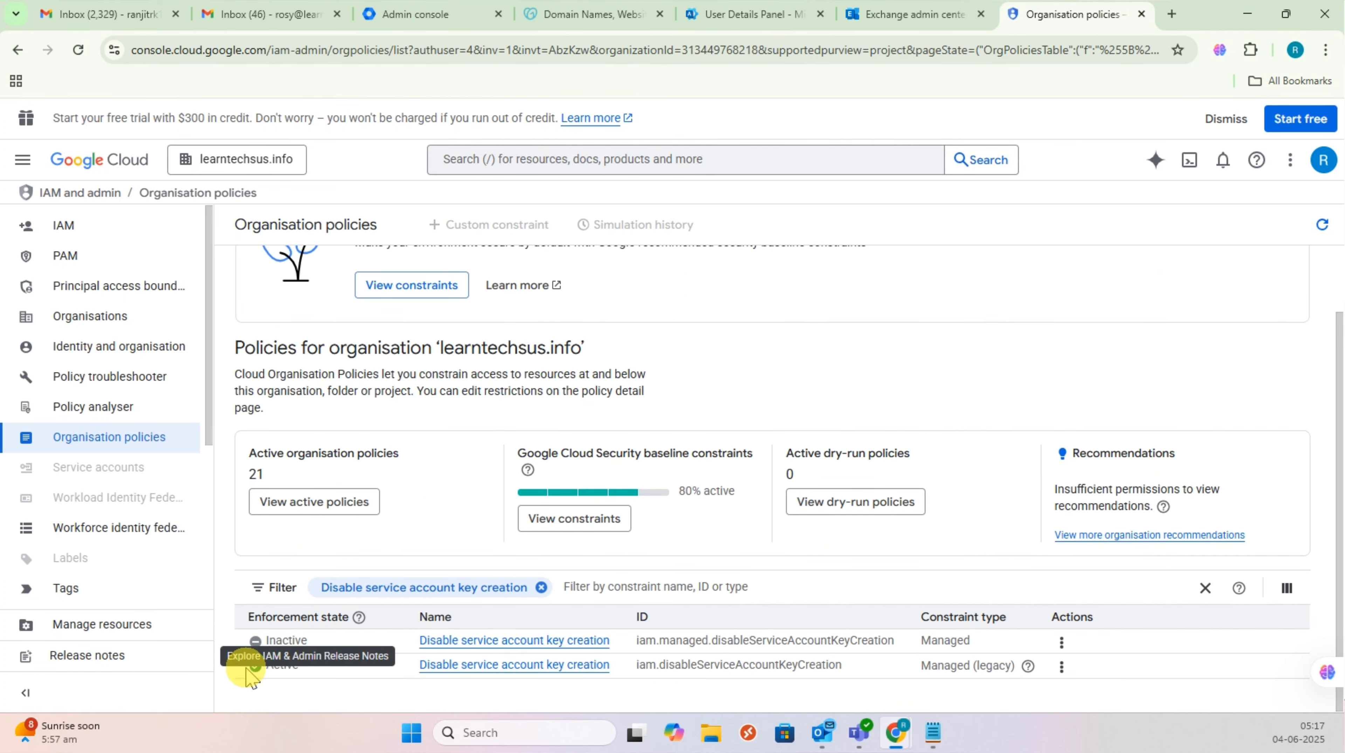
# Step: Open the Managed (legacy) key creation policy details, showing it Enforced
pyautogui.click(526, 672)
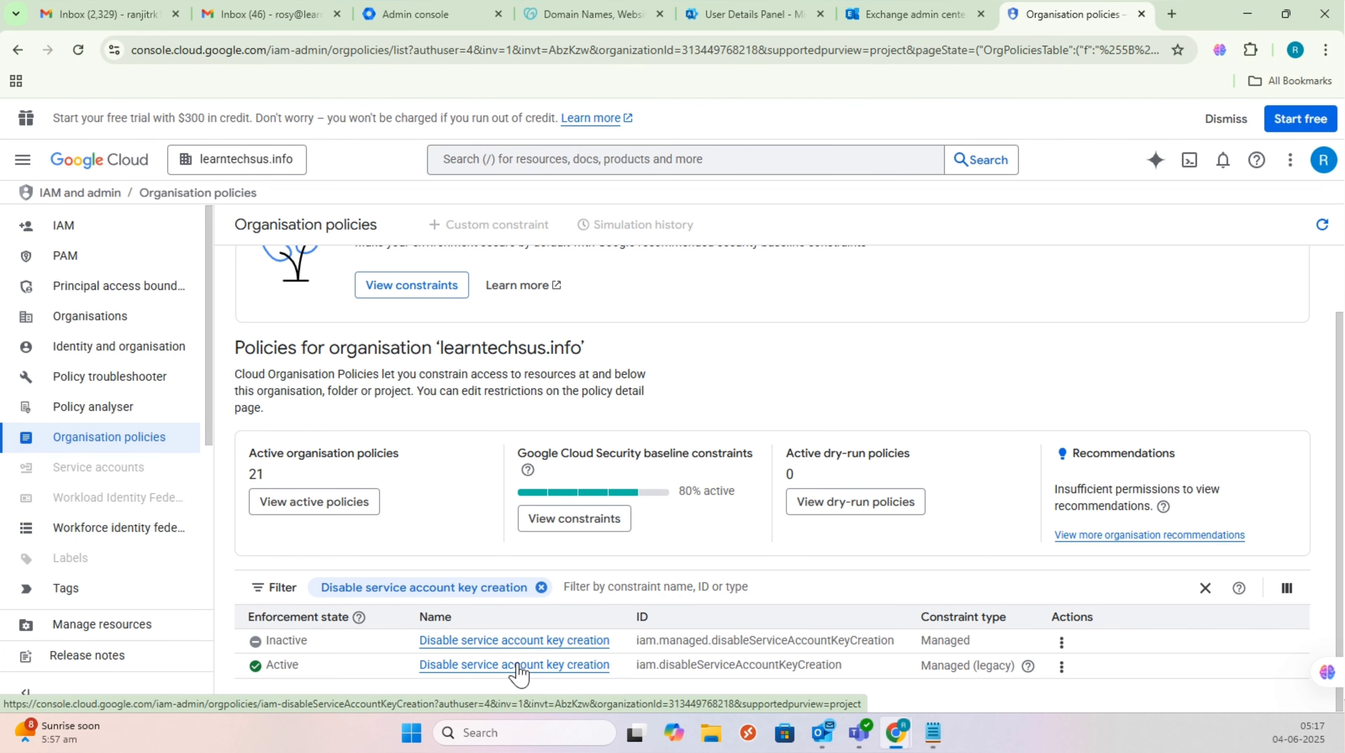
pyautogui.click(519, 667)
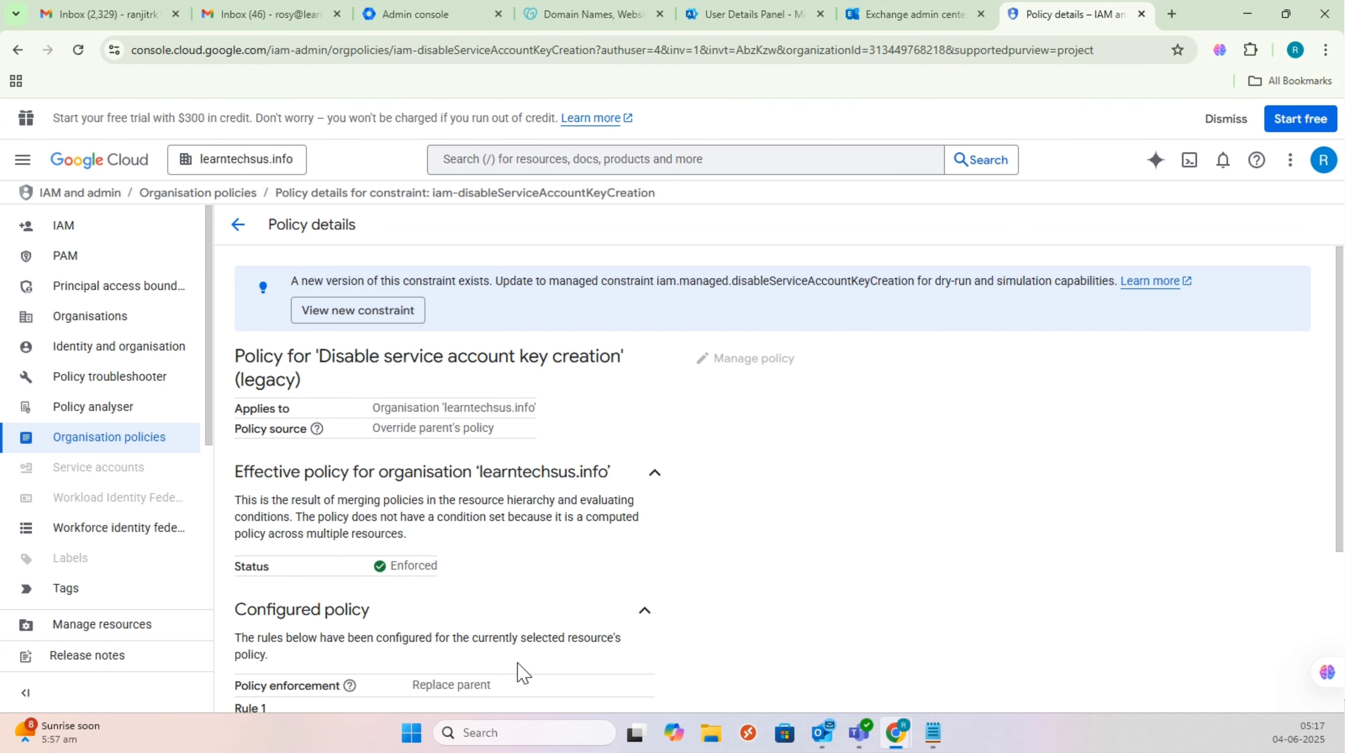
pyautogui.scroll(-5, 571, 509)
pyautogui.scroll(5, 568, 504)
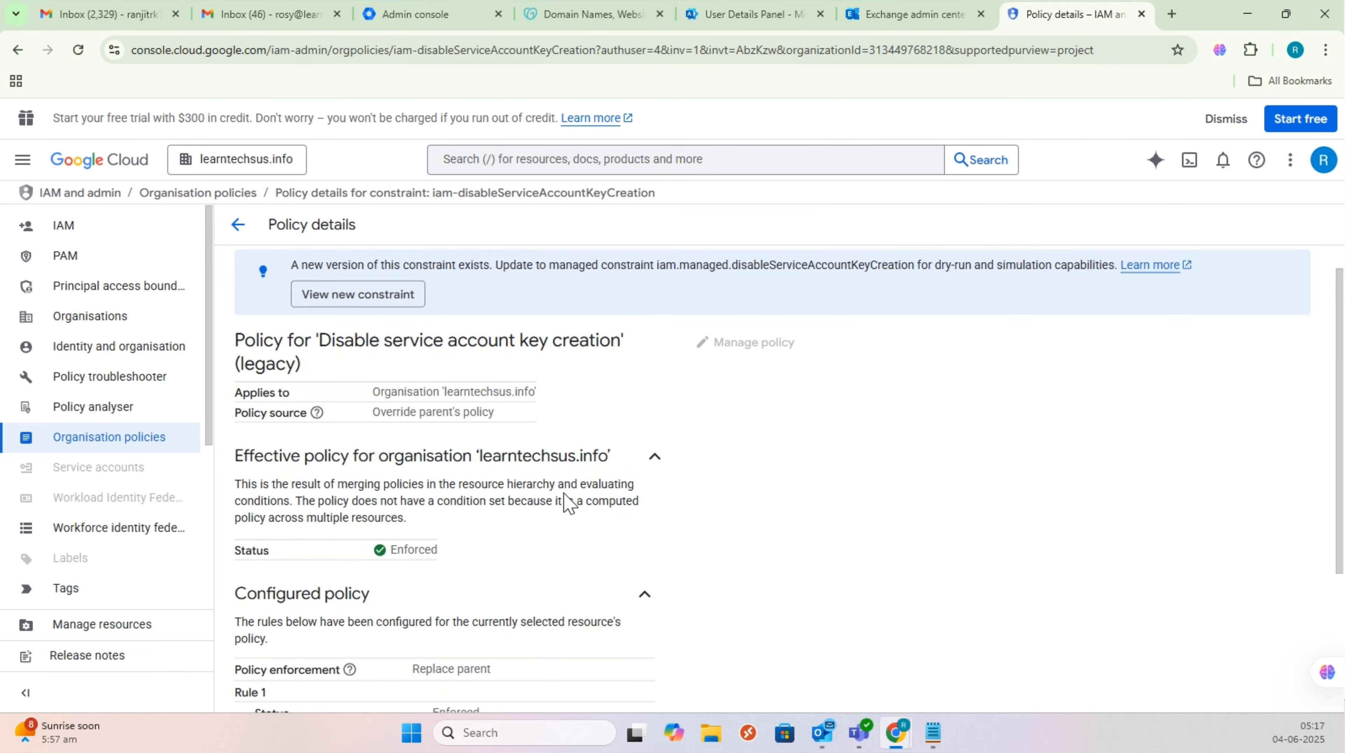
pyautogui.scroll(-2, 565, 502)
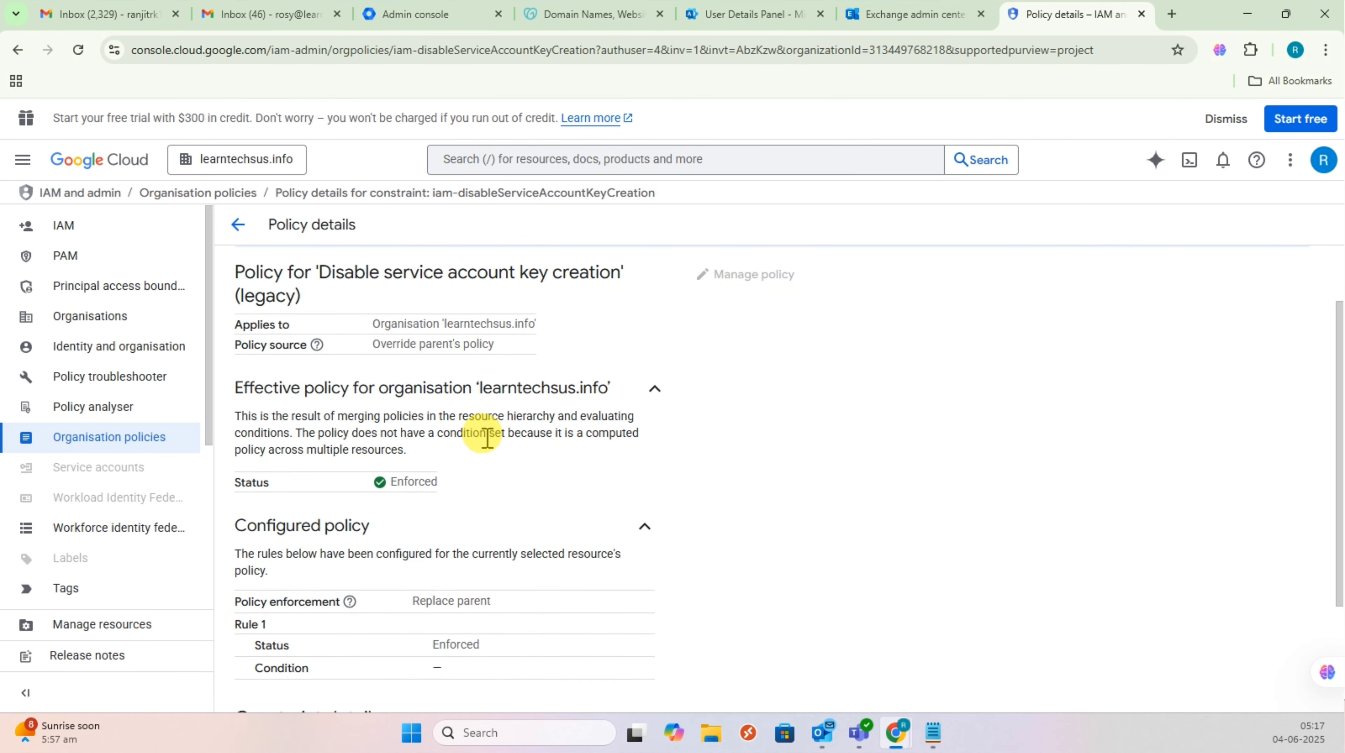
pyautogui.scroll(2, 485, 438)
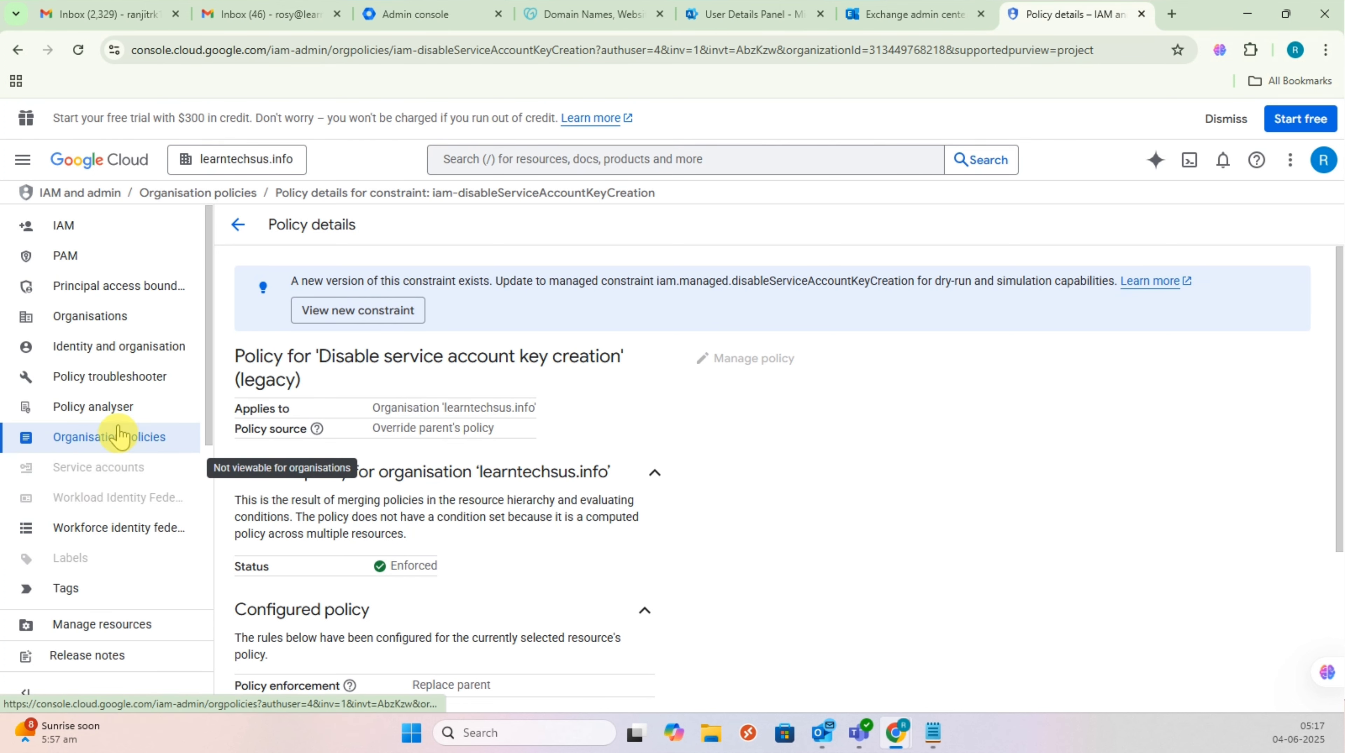
pyautogui.click(96, 231)
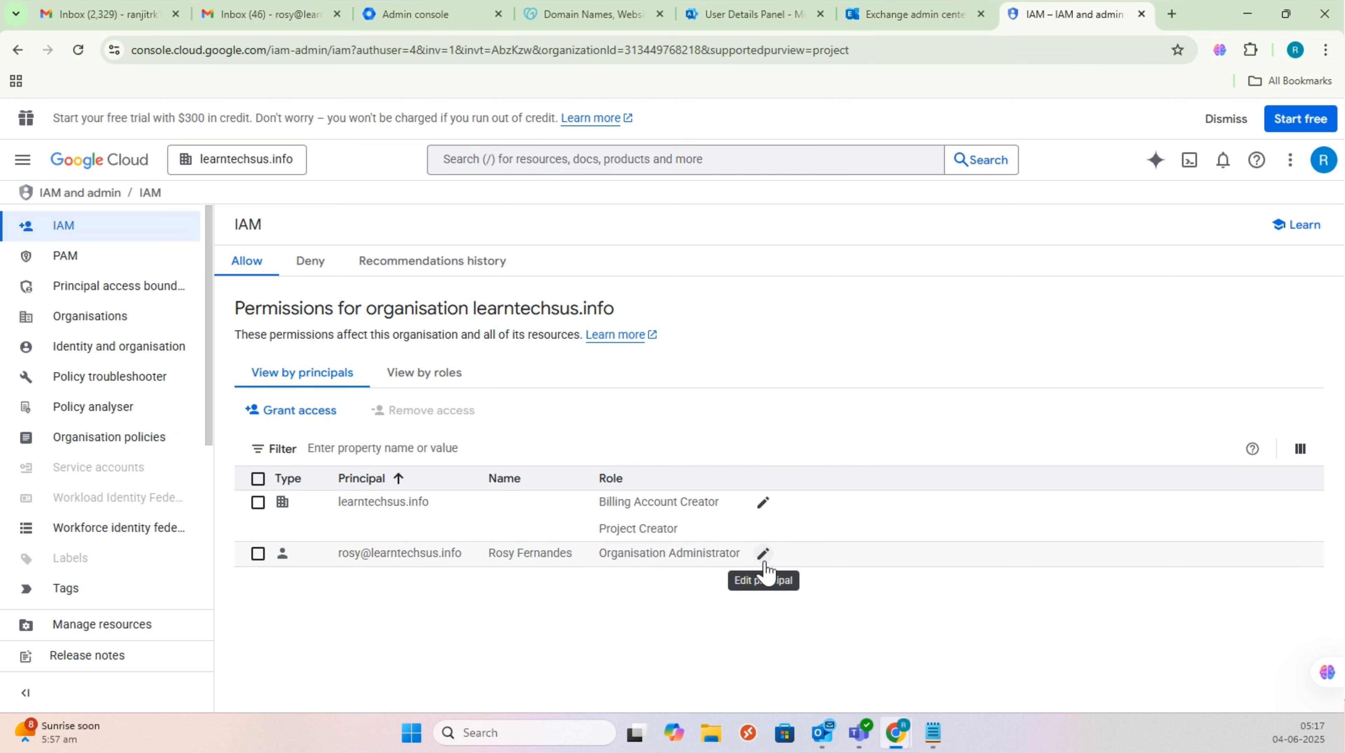
# Step: Start granting organisation access to a user by name, then cancel without saving
pyautogui.click(304, 414)
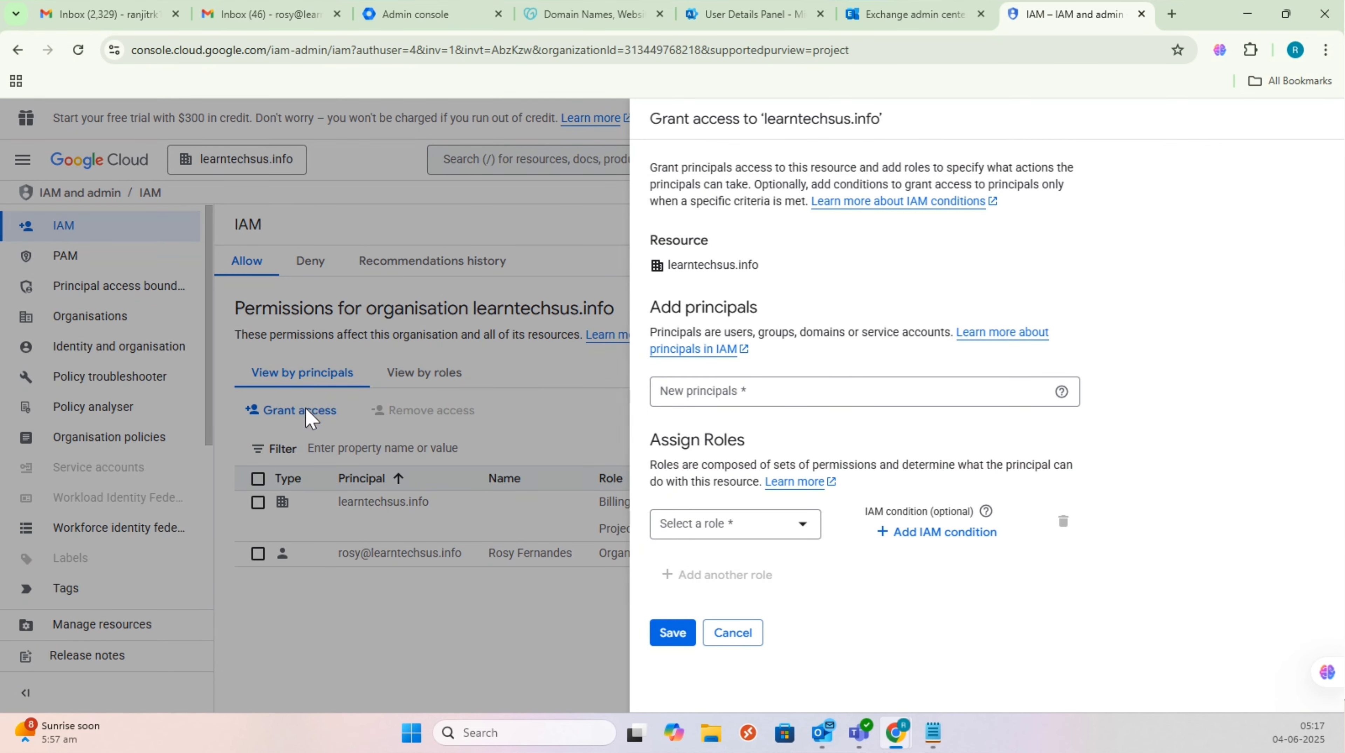
pyautogui.click(764, 392)
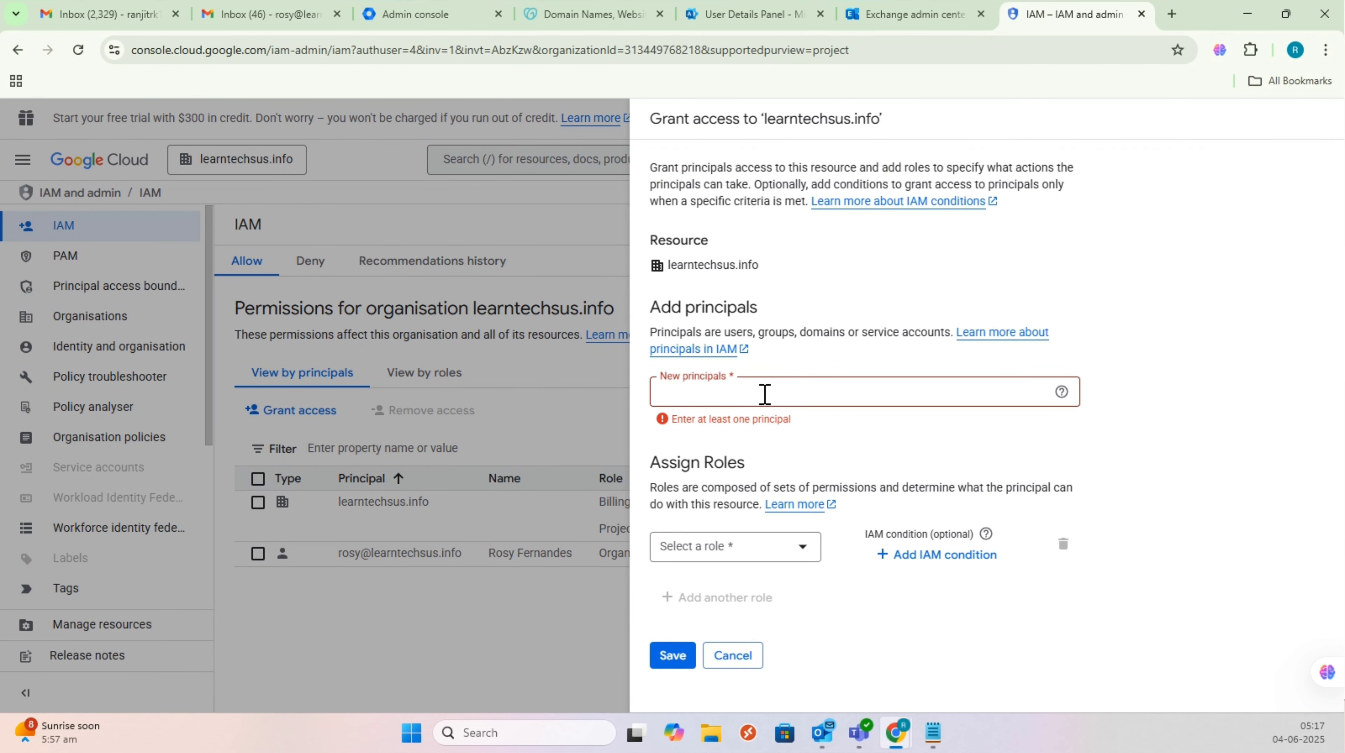
pyautogui.click(764, 394)
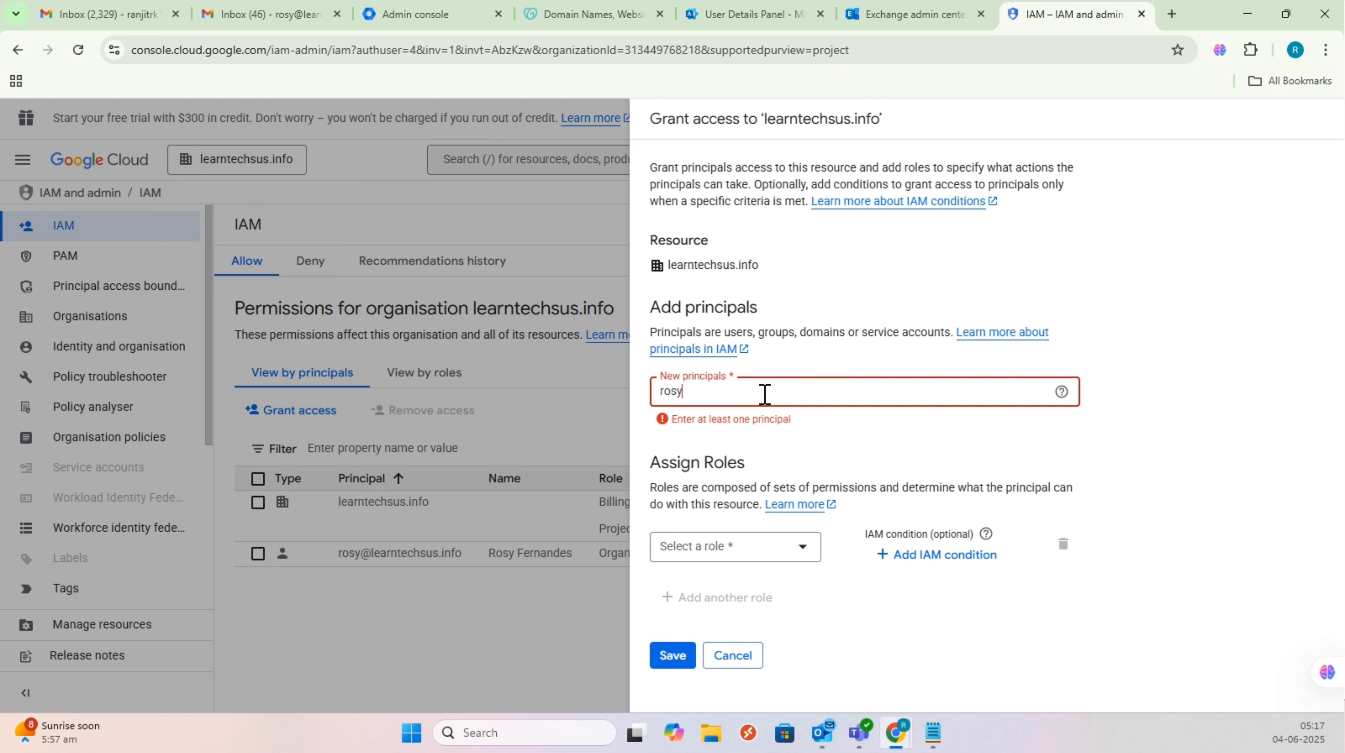
pyautogui.write('rosy')
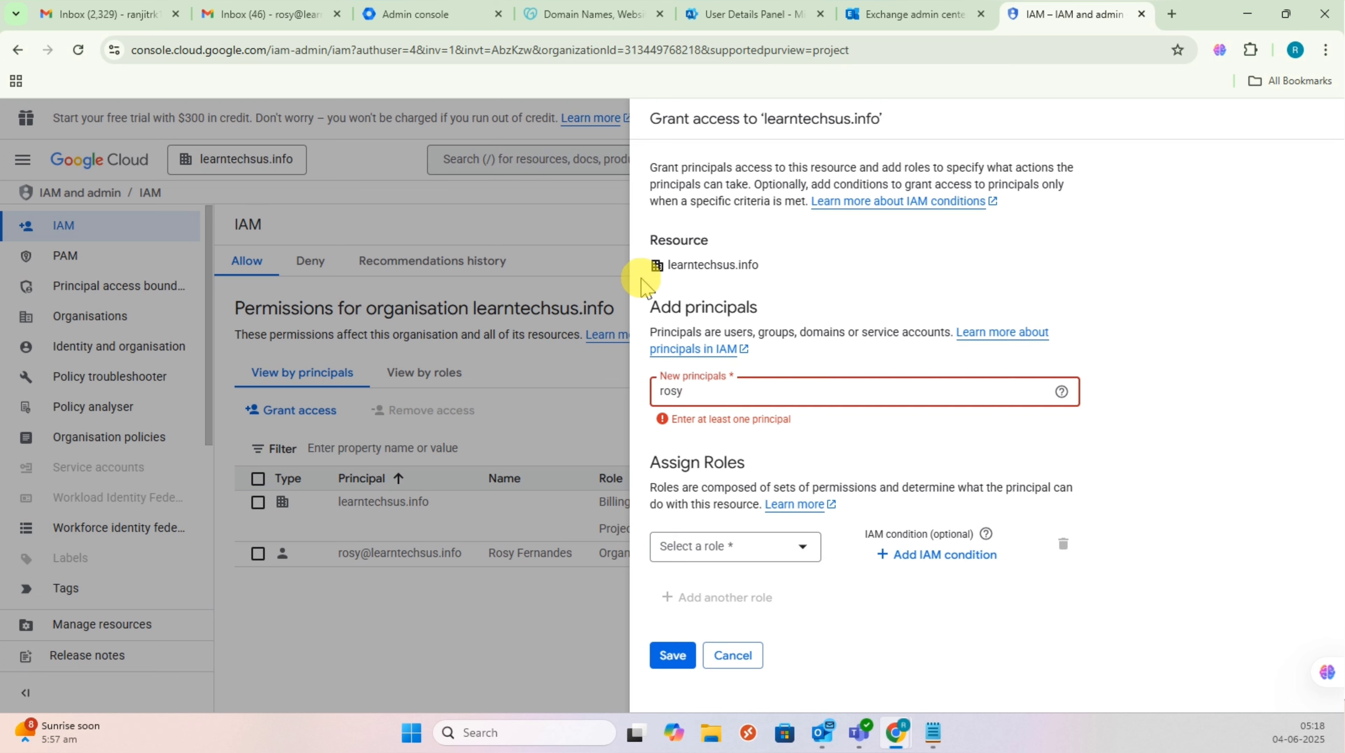
pyautogui.press('Return')
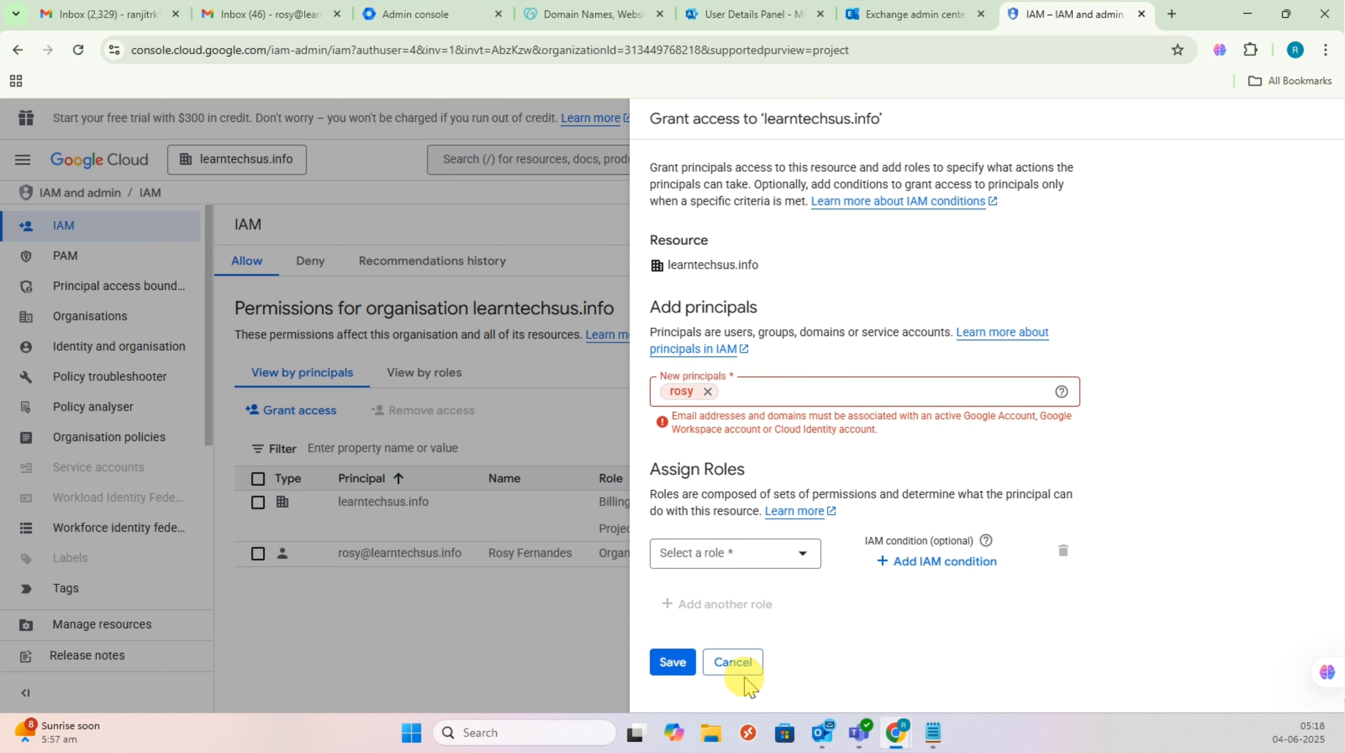
pyautogui.click(734, 662)
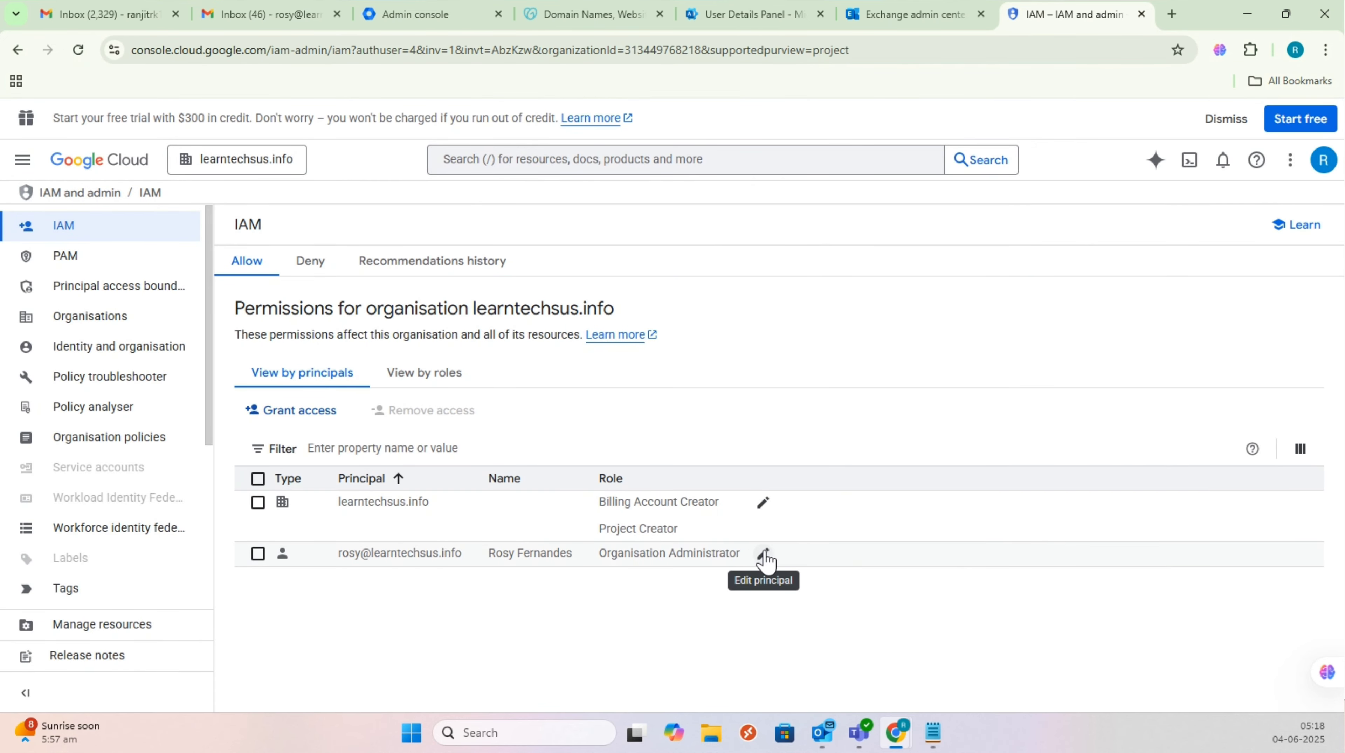
# Step: Add Organisation Policy Administrator as a second role for the admin user and save
pyautogui.click(764, 553)
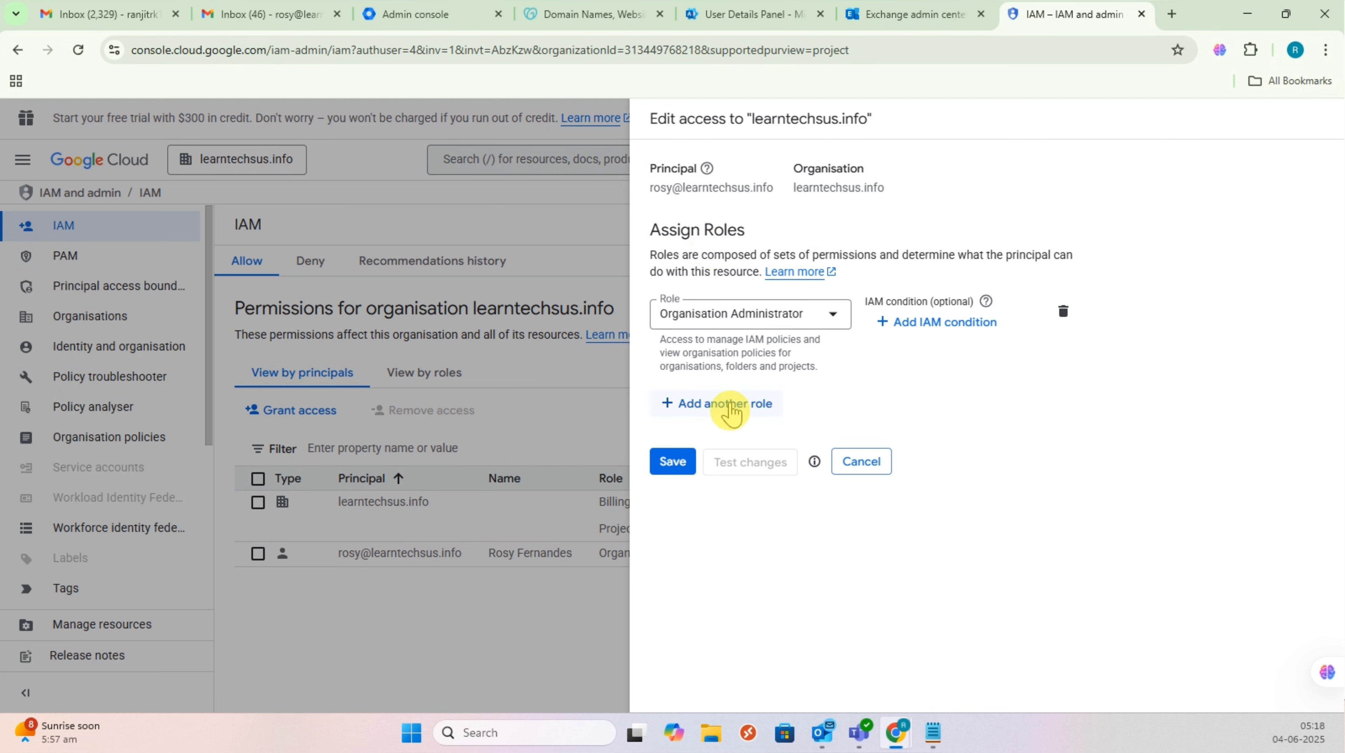
pyautogui.click(730, 413)
pyautogui.click(733, 416)
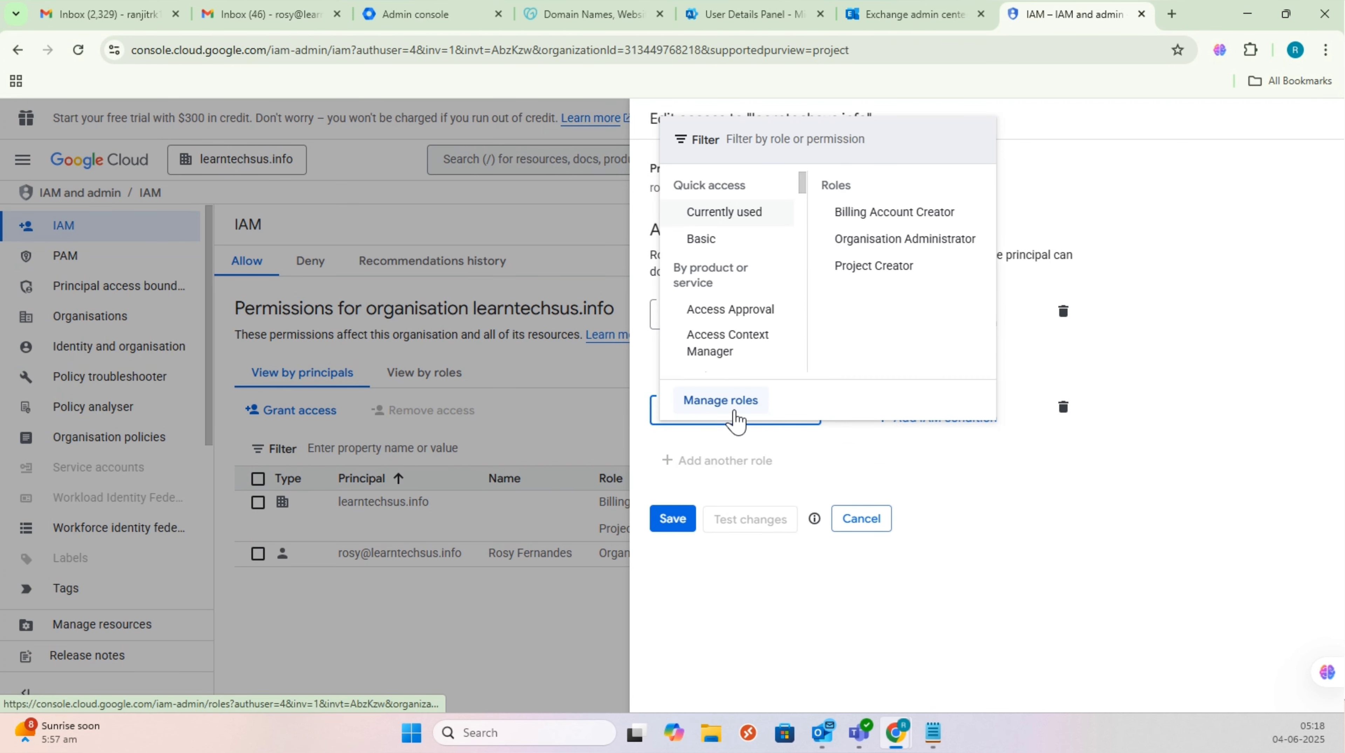
pyautogui.write('organi')
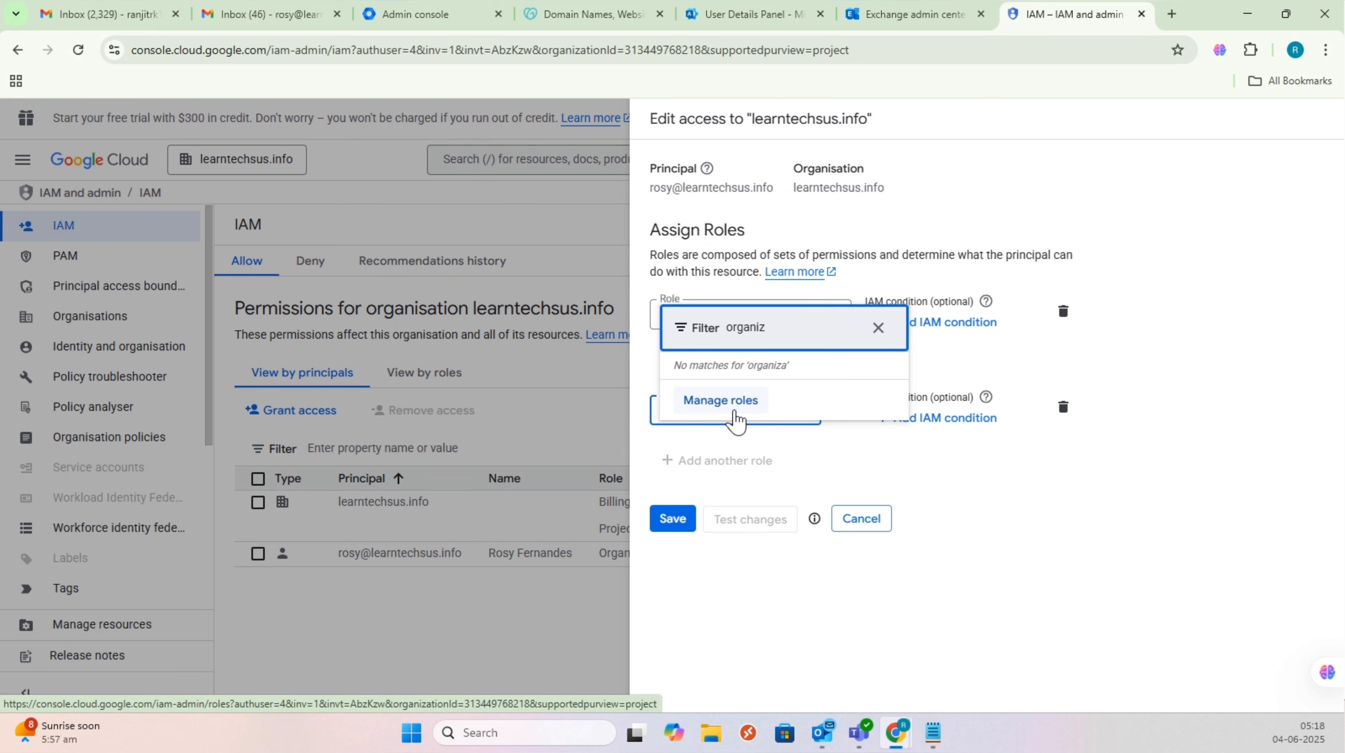
pyautogui.write('sation')
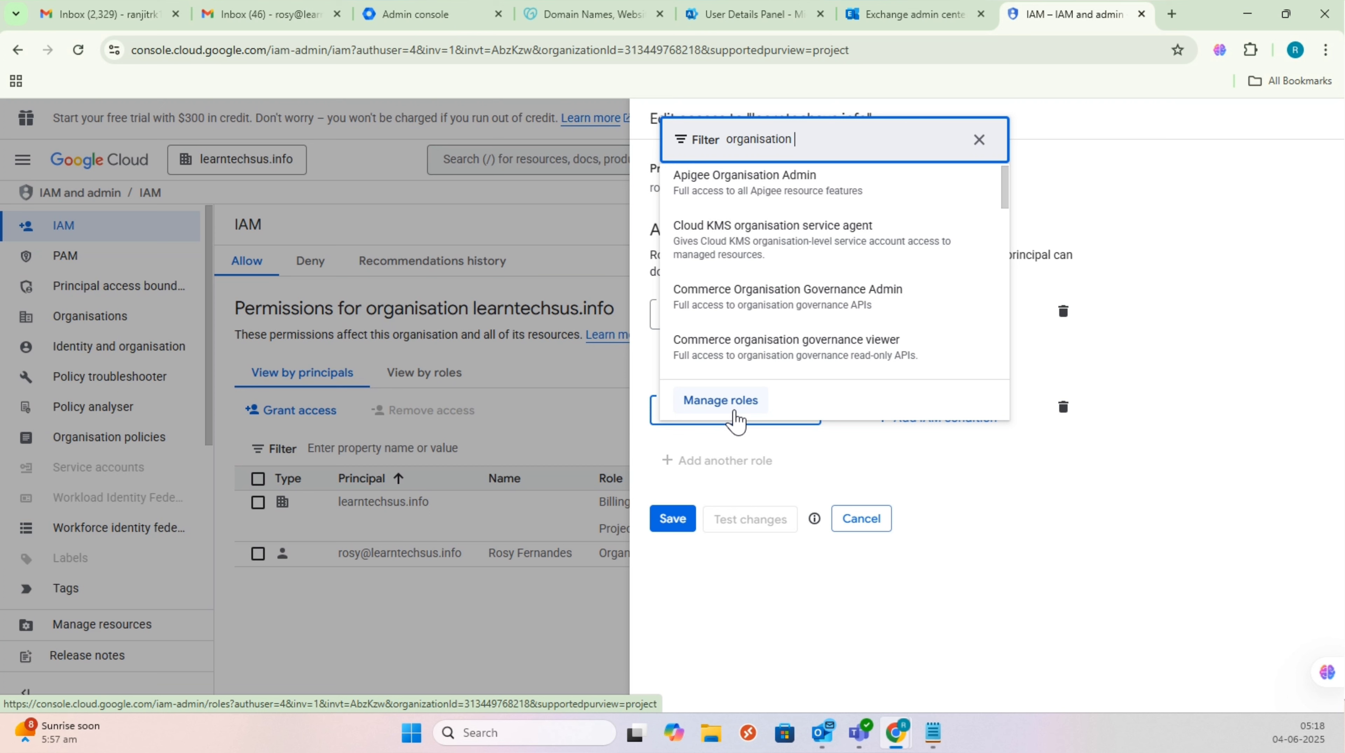
pyautogui.write(' policy ad')
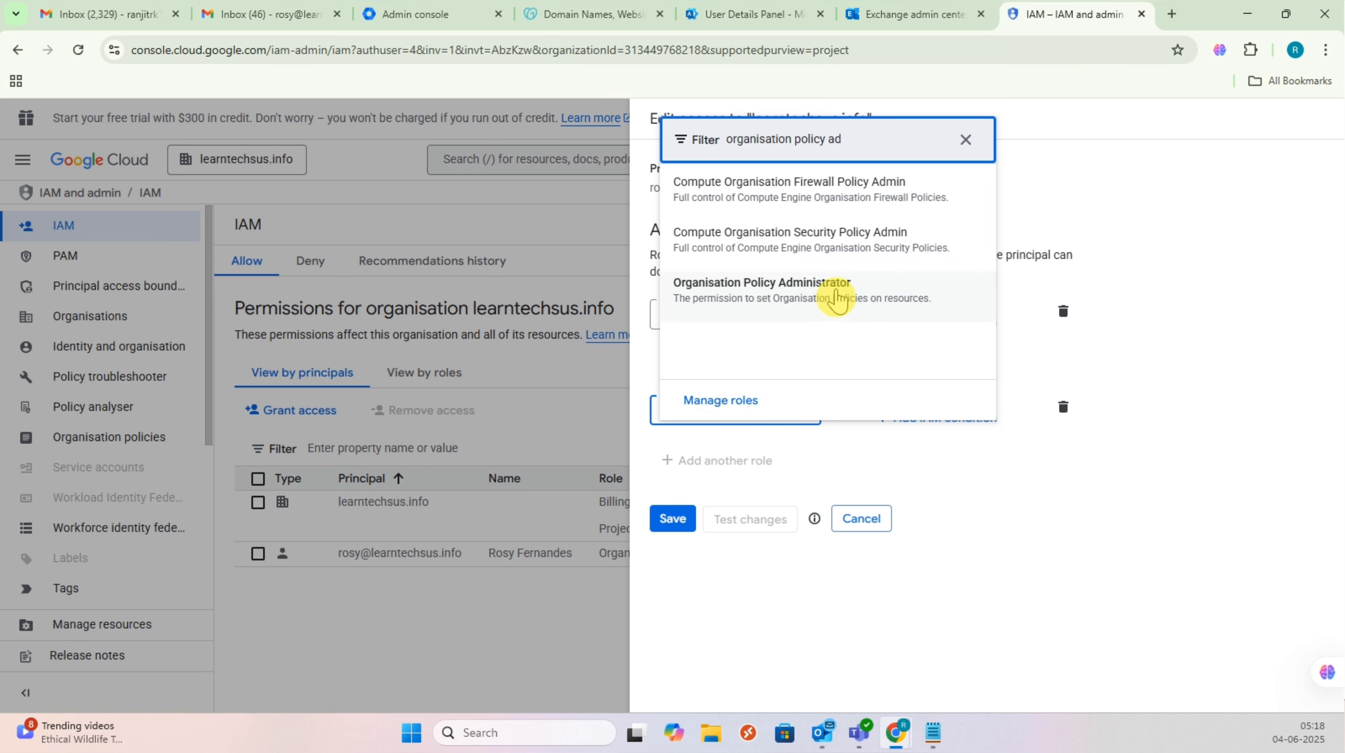
pyautogui.click(748, 285)
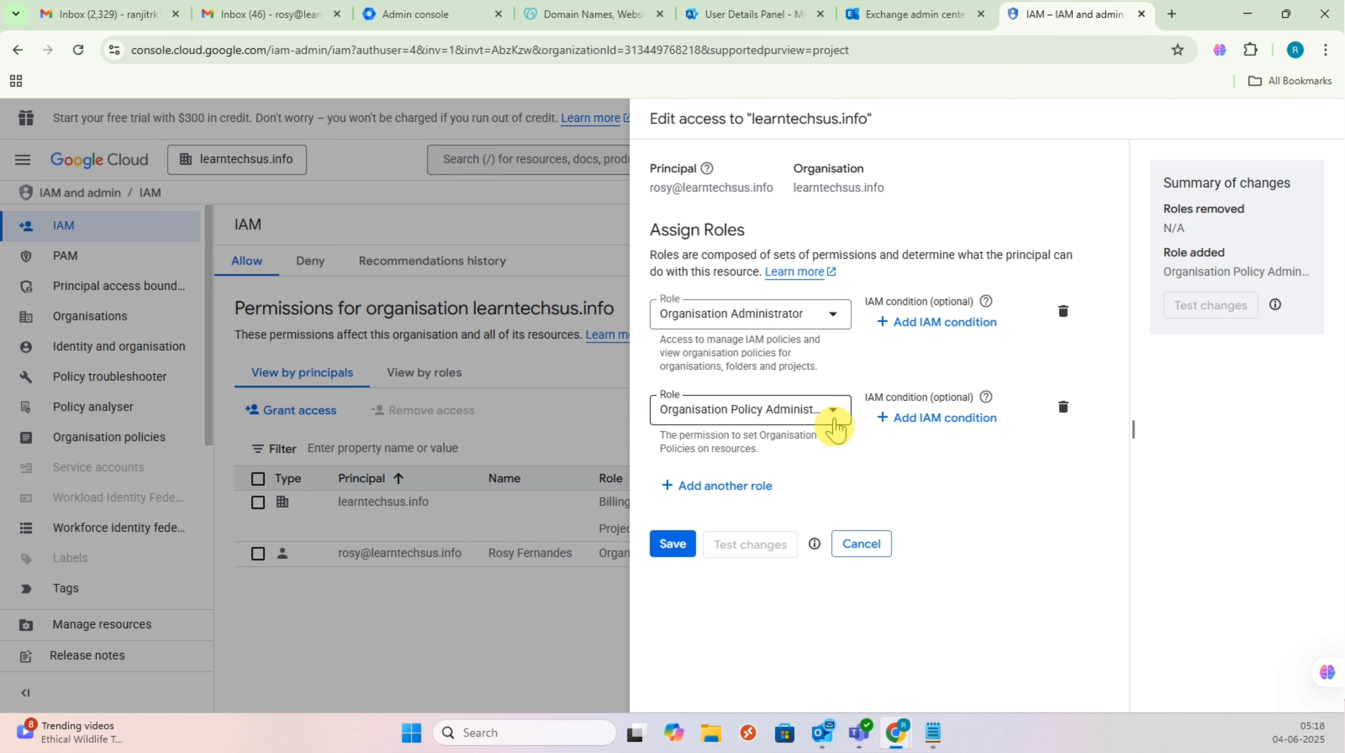
pyautogui.click(675, 548)
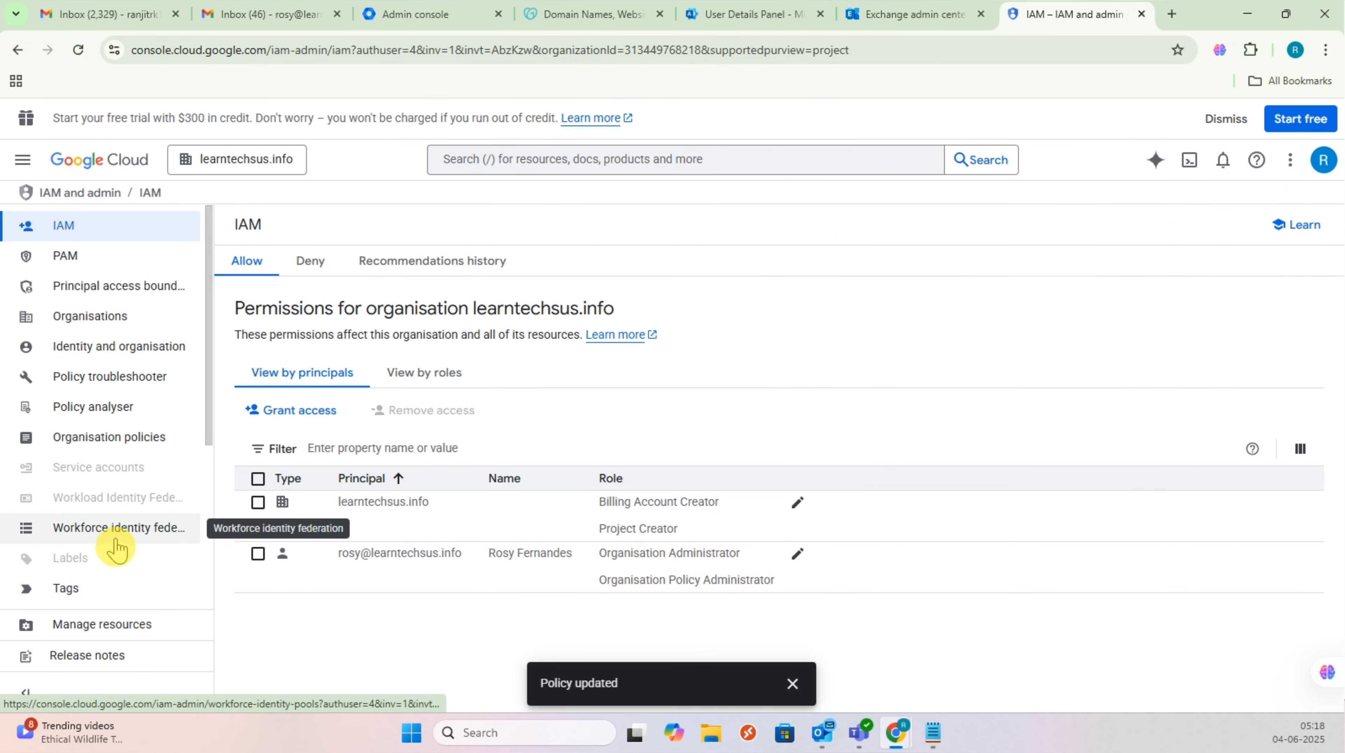
# Step: Filter organisation policies for 'disable' and open the legacy key-creation constraint
pyautogui.click(140, 442)
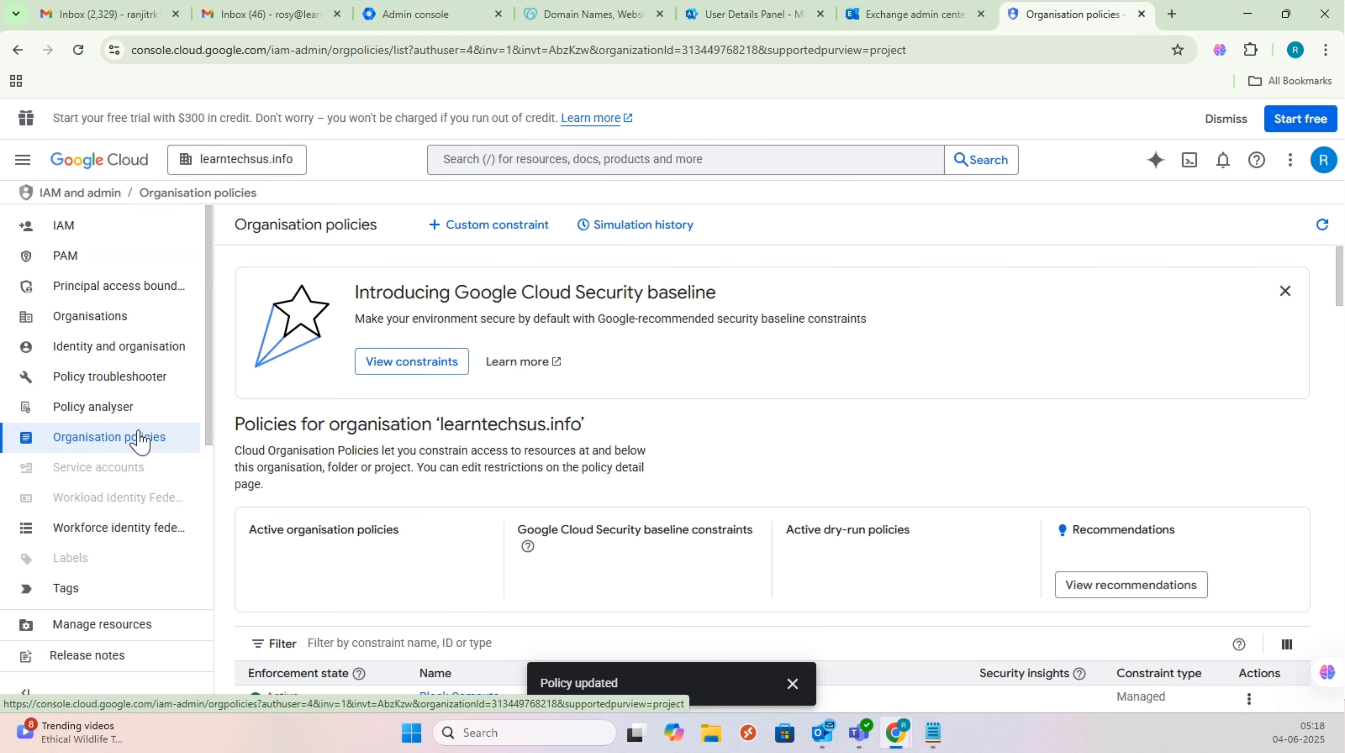
pyautogui.scroll(-5, 555, 382)
pyautogui.click(419, 333)
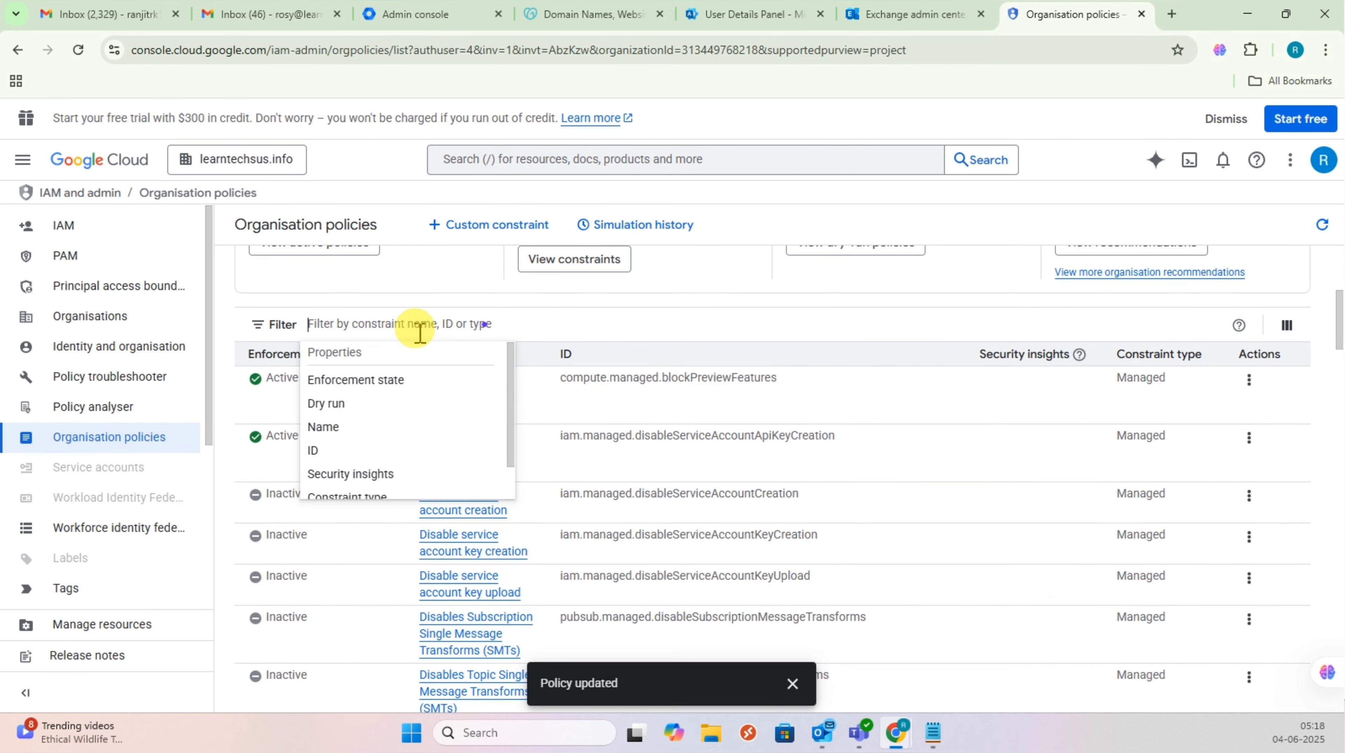
pyautogui.write('disable service')
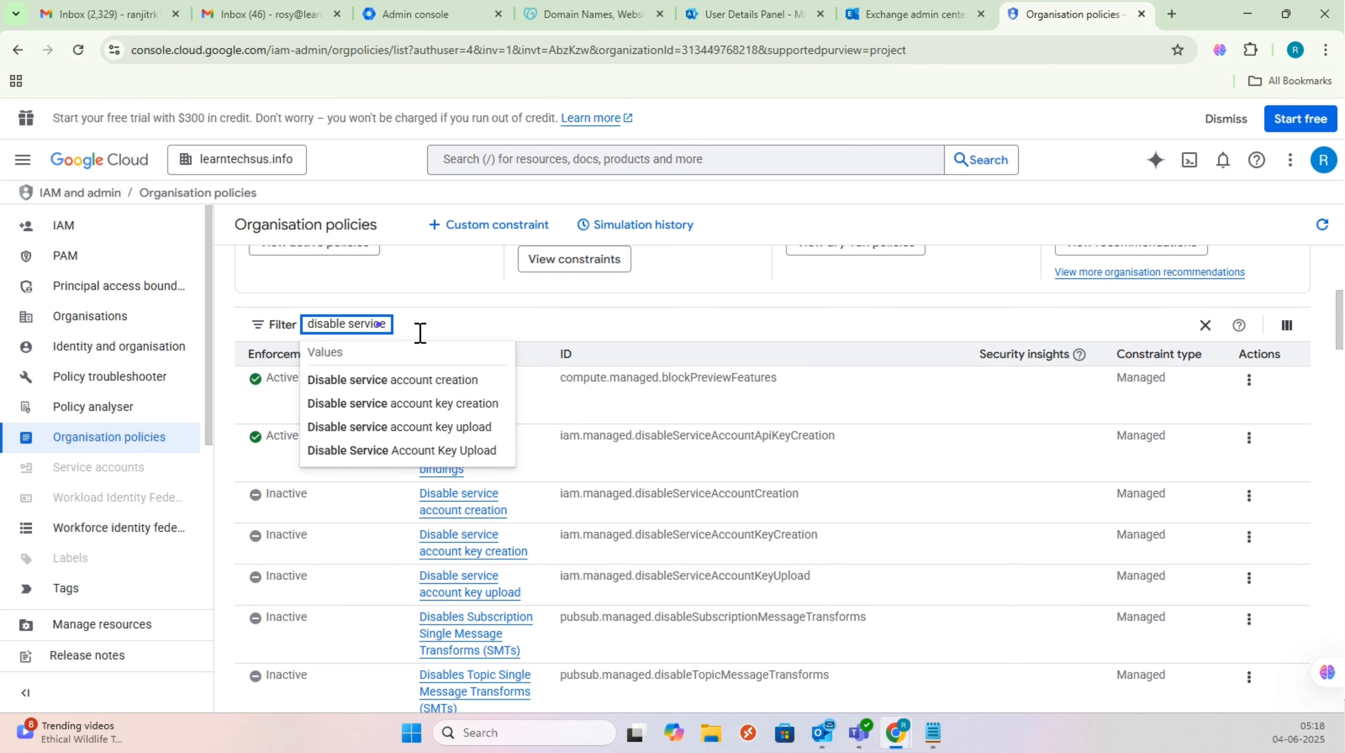
pyautogui.click(477, 403)
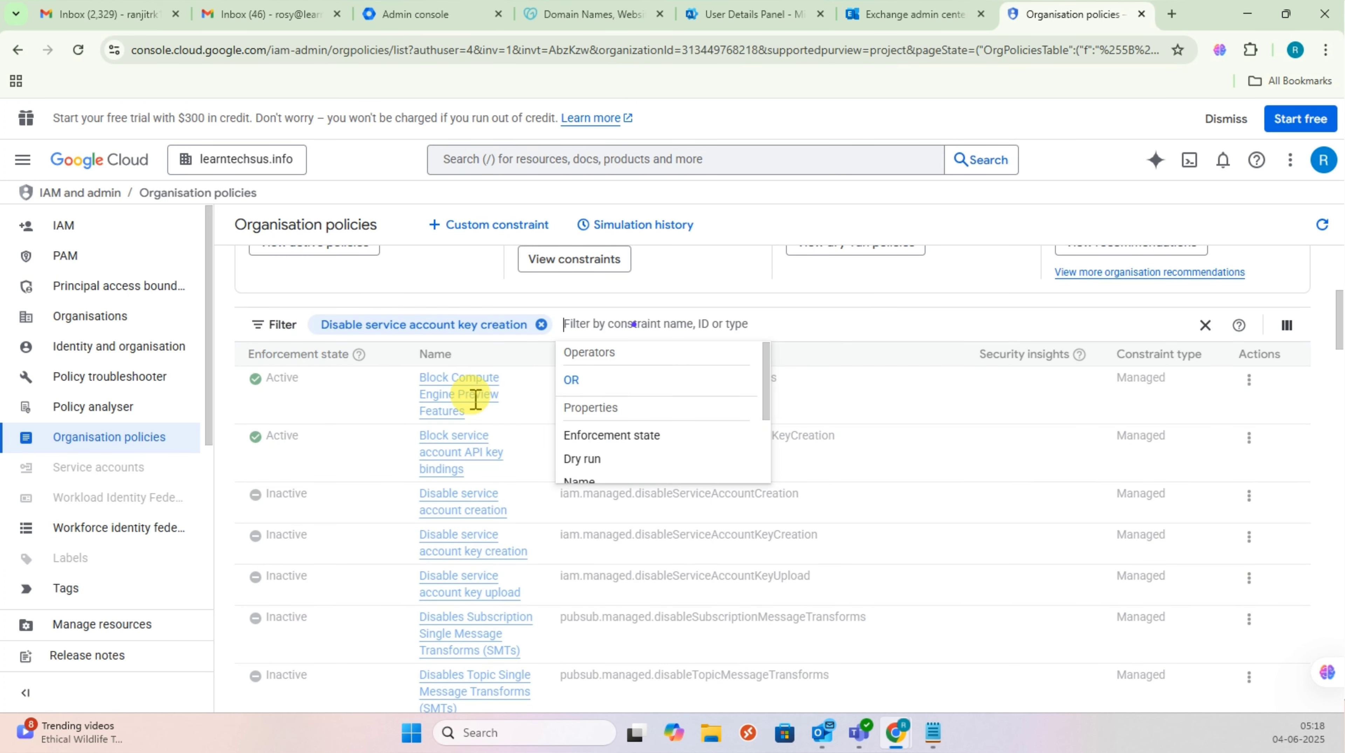
pyautogui.click(493, 666)
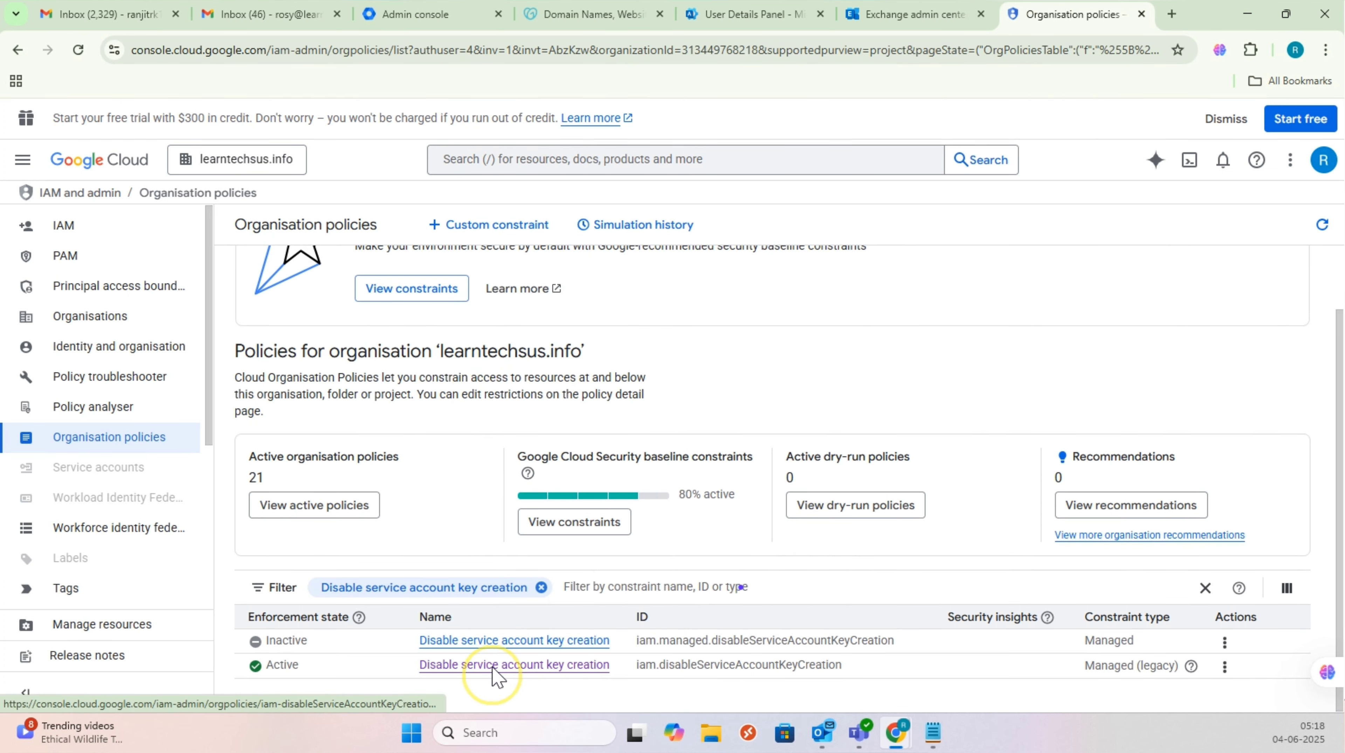
pyautogui.scroll(-4, 594, 429)
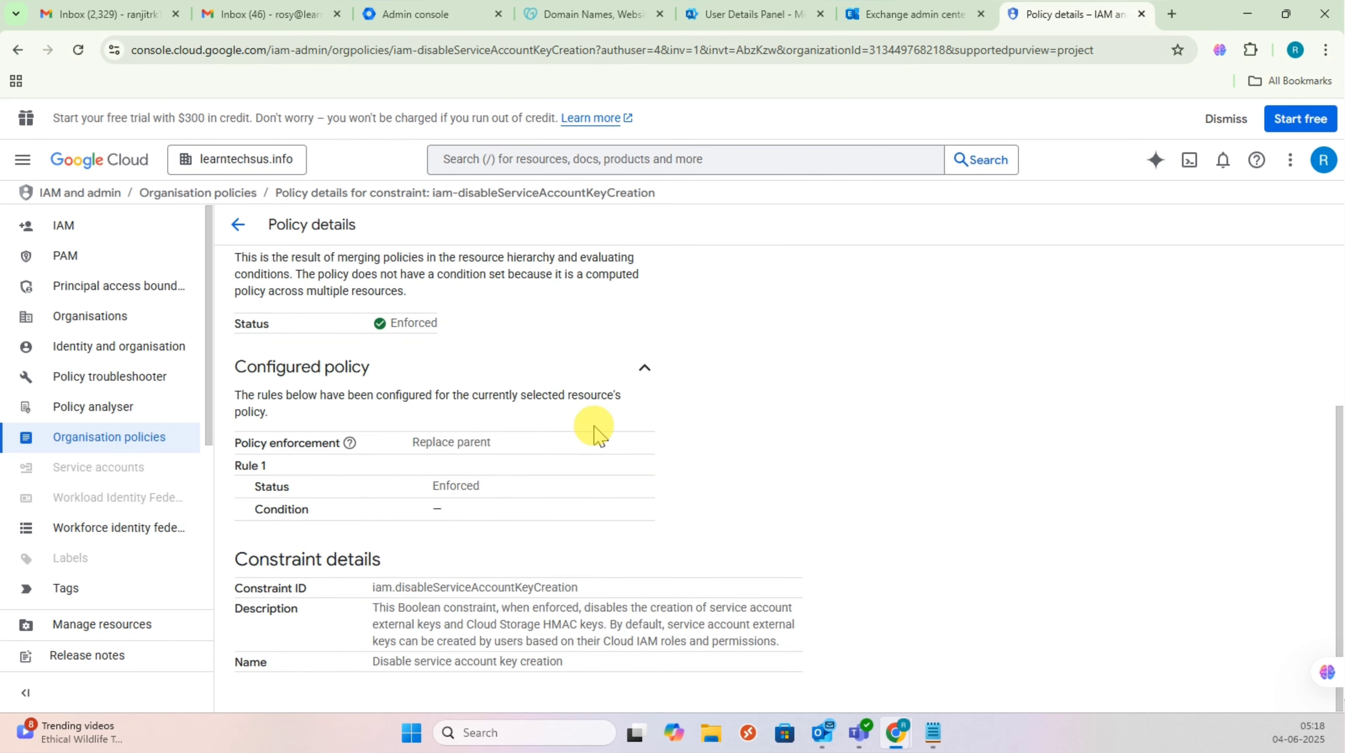
pyautogui.scroll(3, 745, 343)
# Step: Replace the enforced rule with an Off rule and set the policy to Not enforced
pyautogui.click(759, 285)
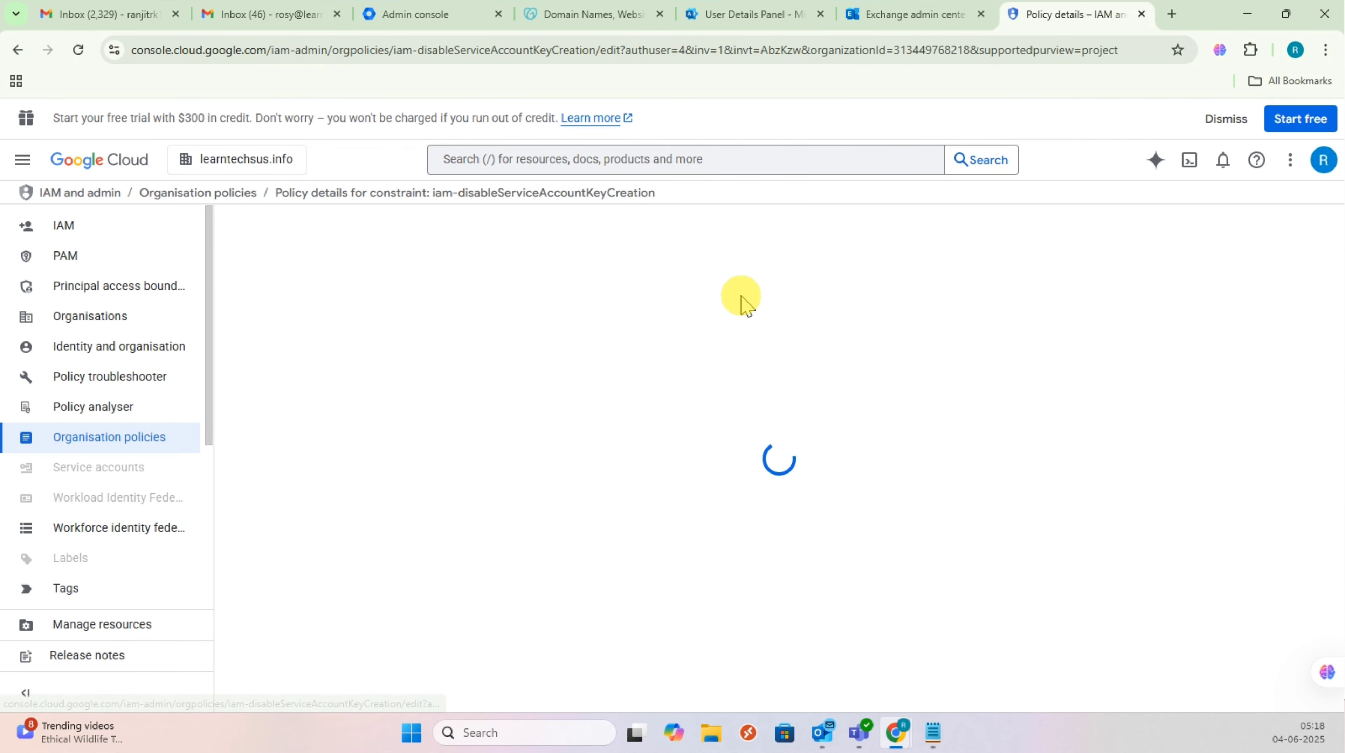
pyautogui.scroll(-2, 552, 396)
pyautogui.scroll(1, 340, 466)
pyautogui.scroll(-2, 363, 631)
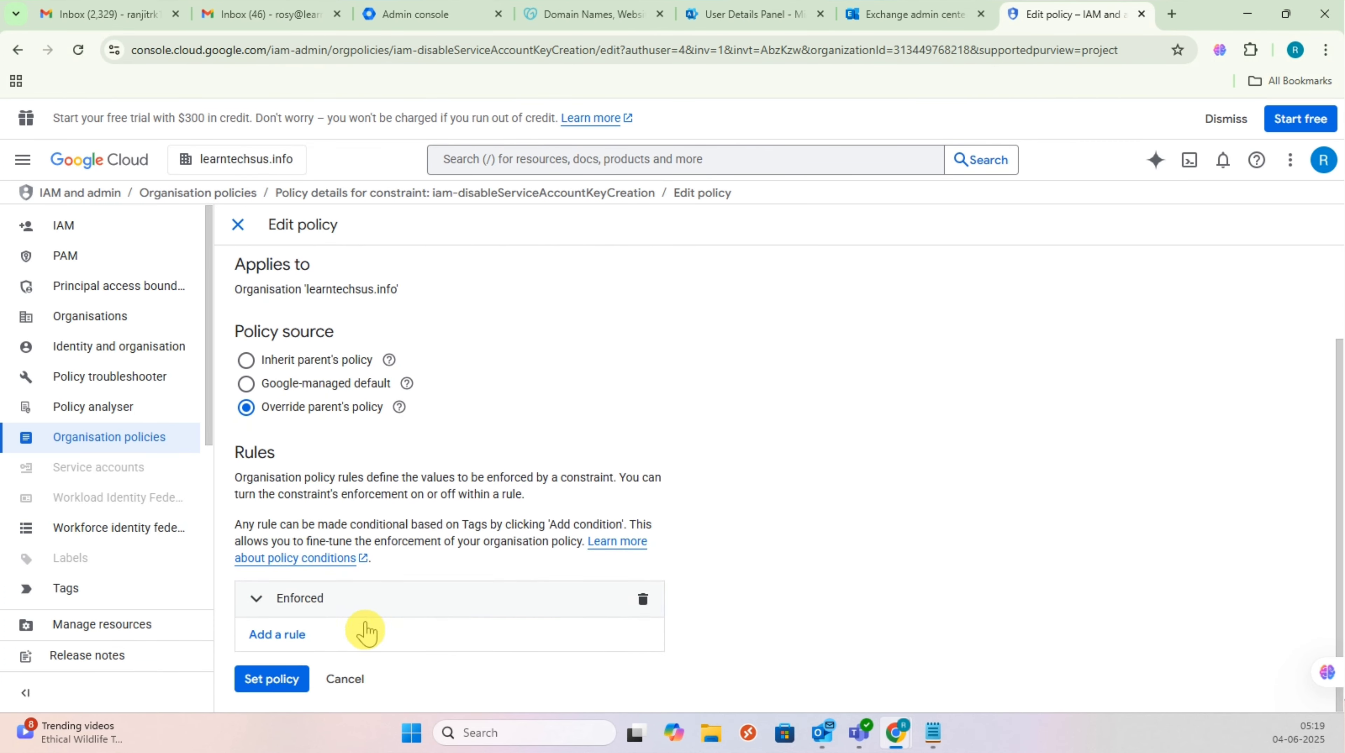
pyautogui.click(642, 601)
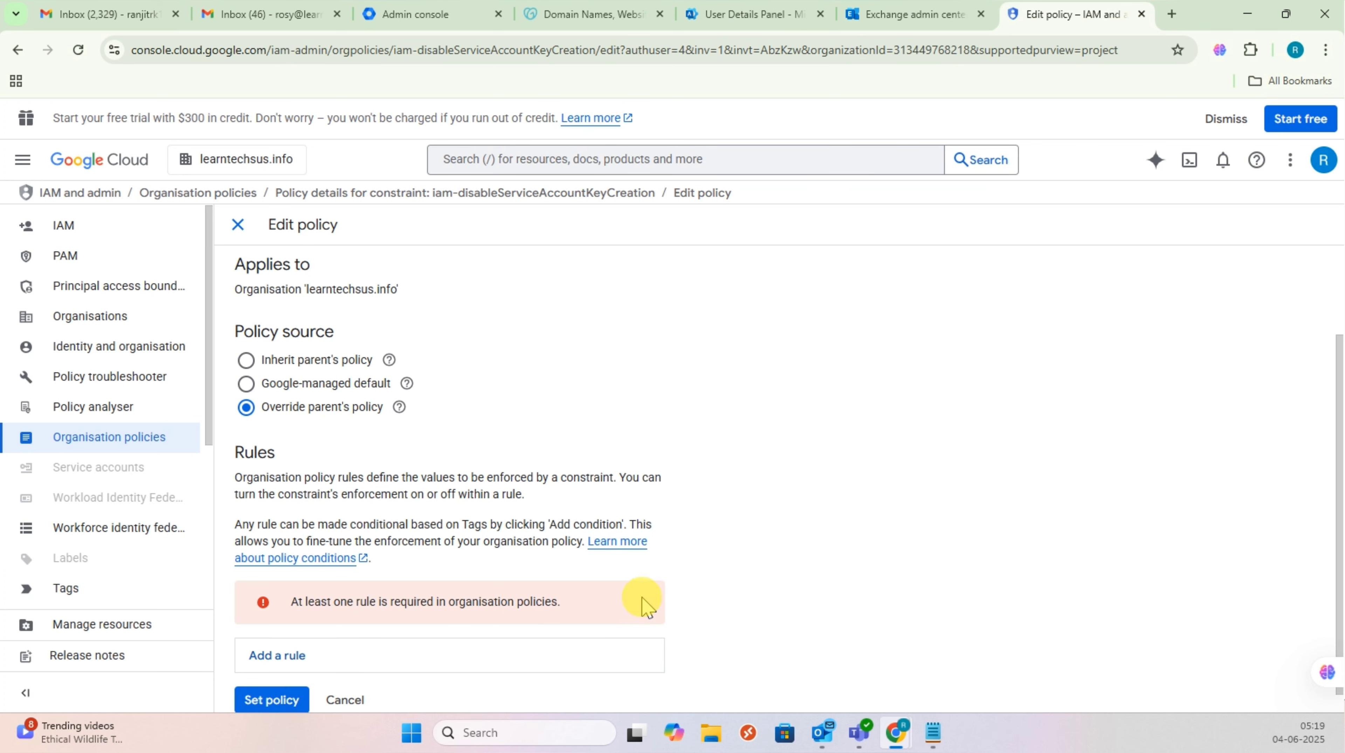
pyautogui.click(285, 655)
pyautogui.scroll(-3, 394, 622)
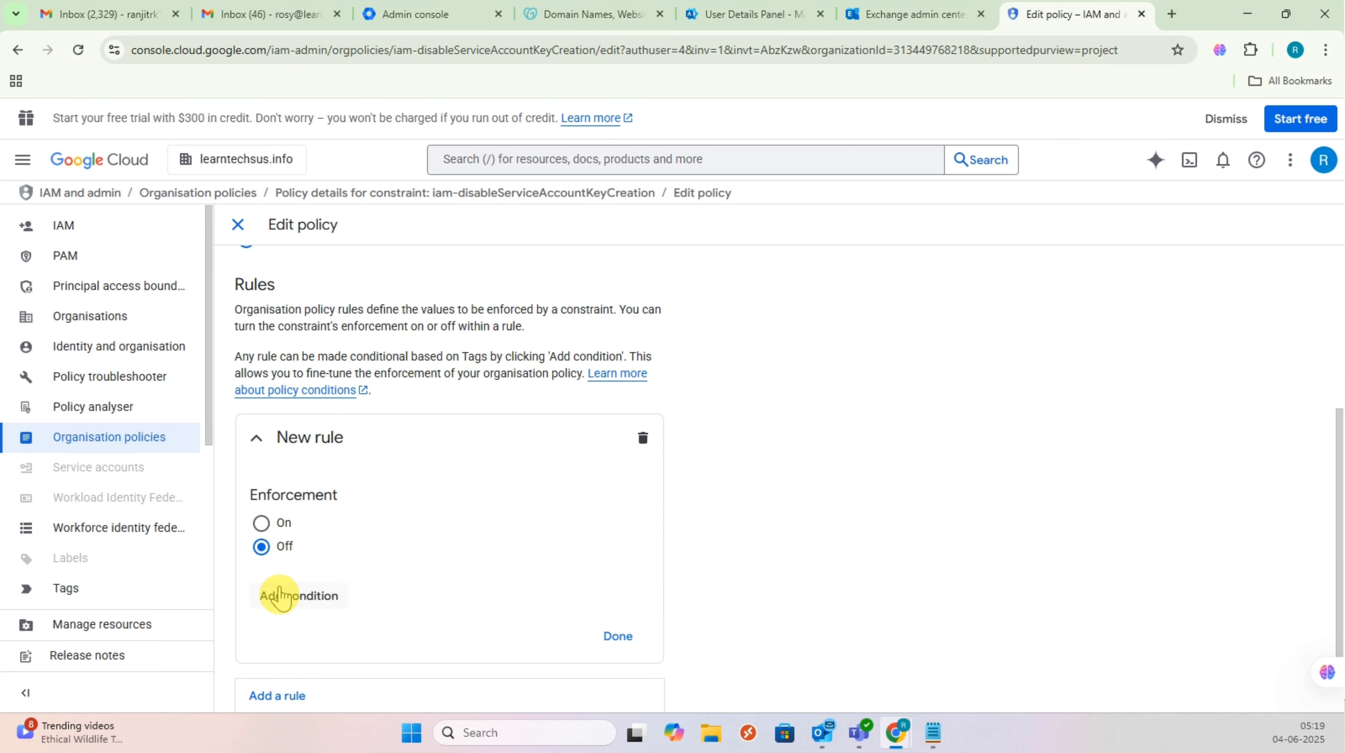
pyautogui.scroll(-1, 355, 564)
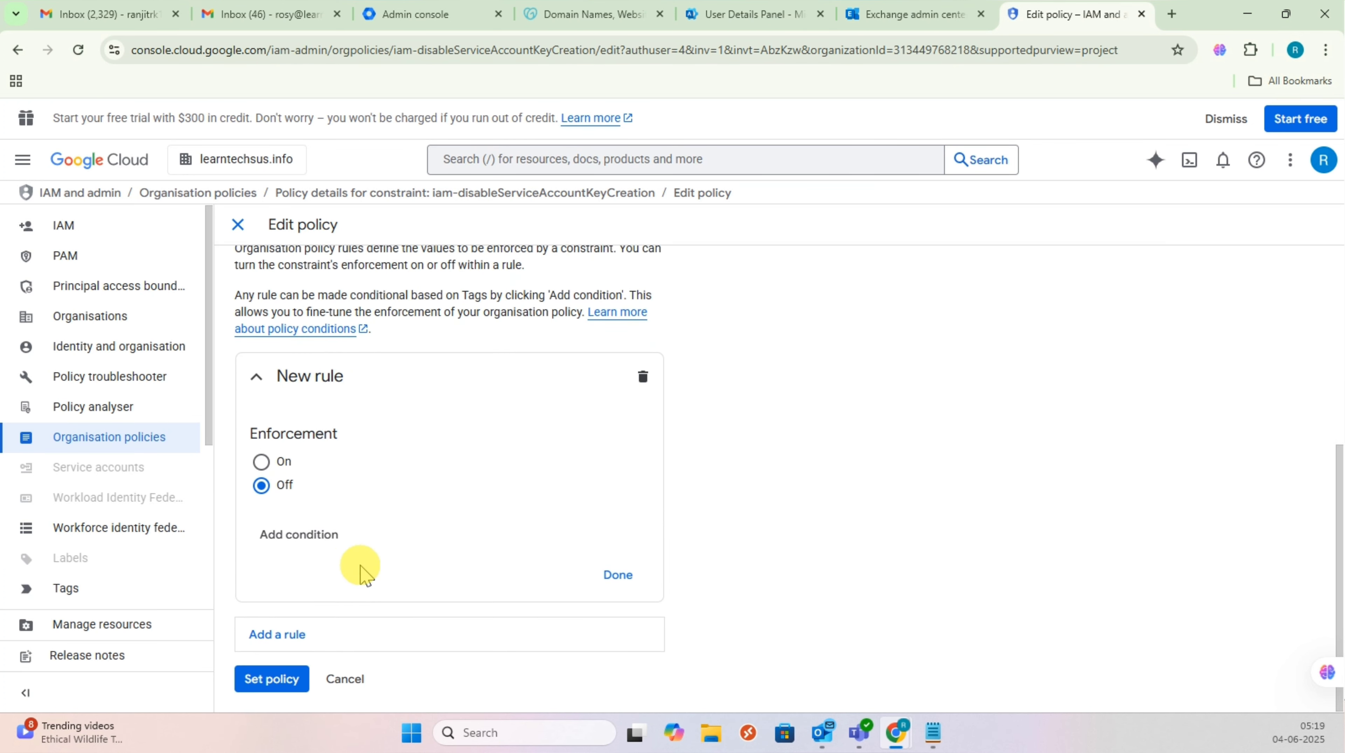
pyautogui.click(269, 681)
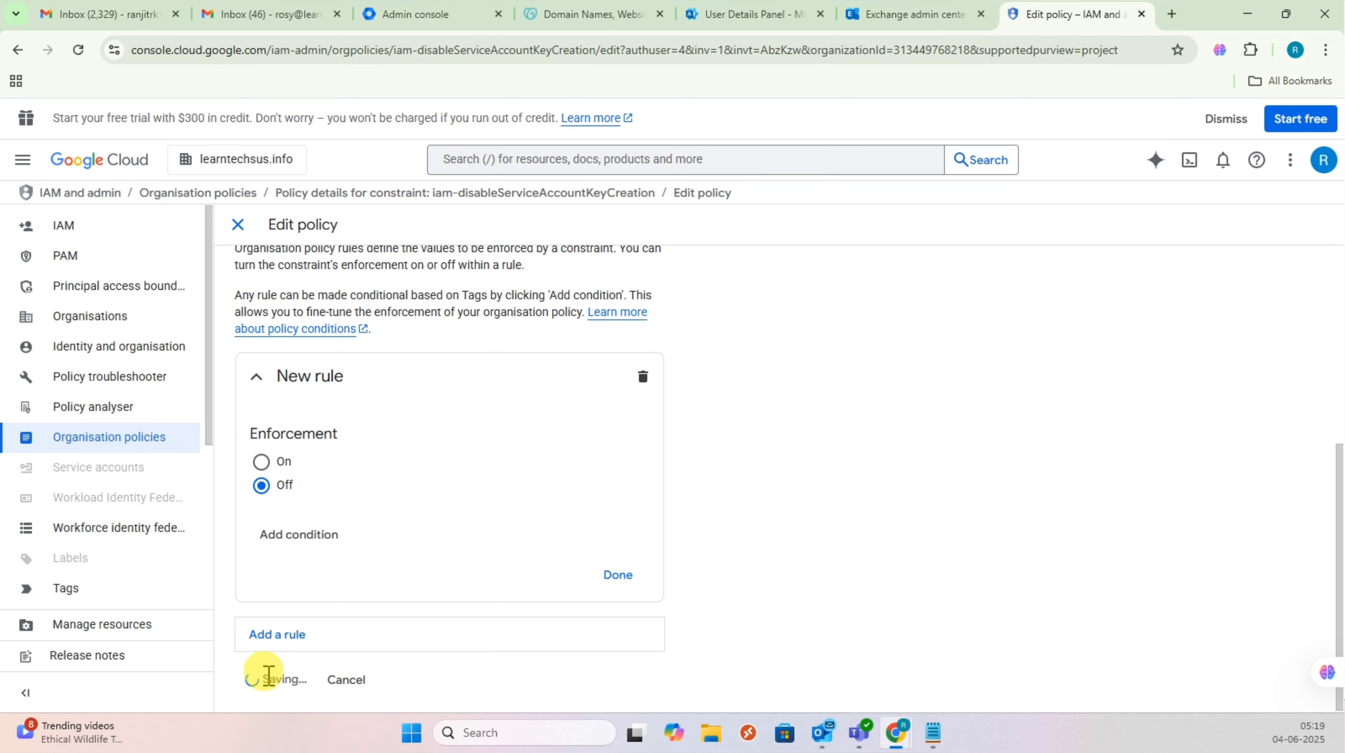
pyautogui.scroll(-4, 704, 555)
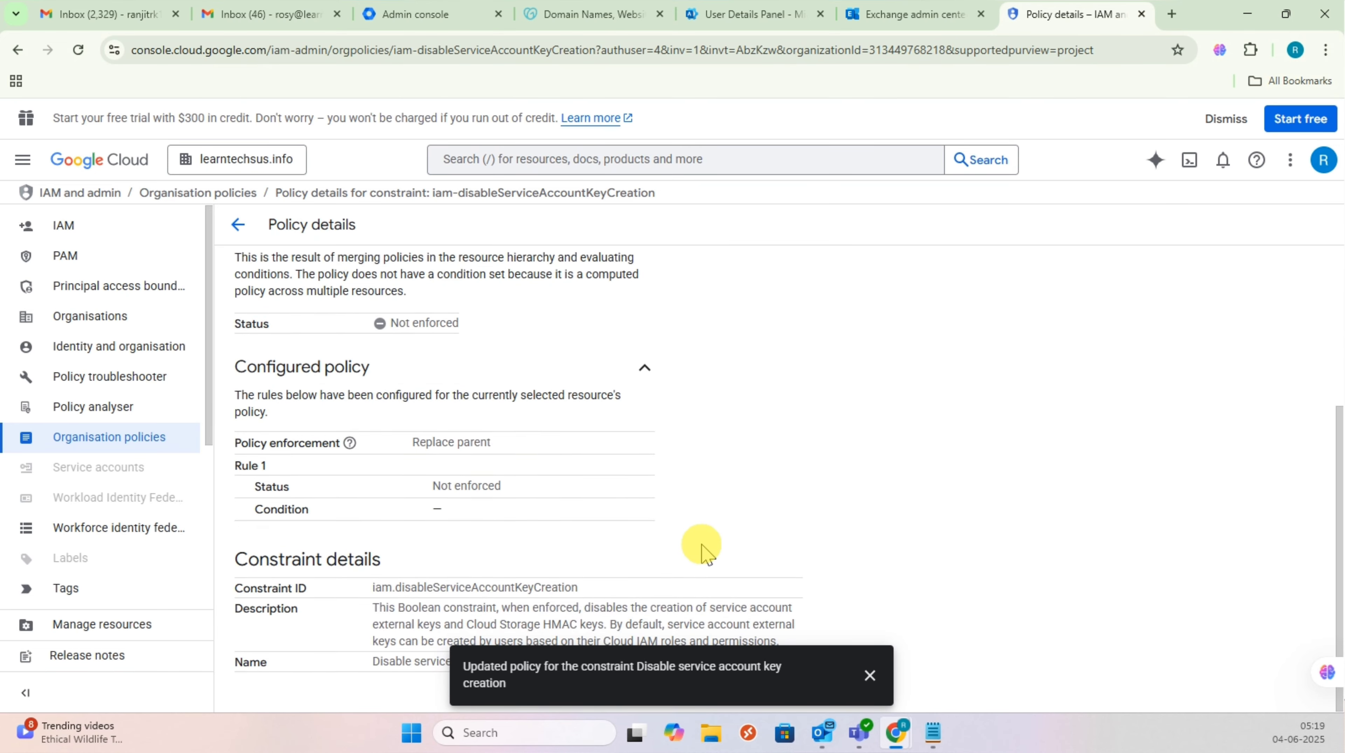
pyautogui.scroll(4, 471, 417)
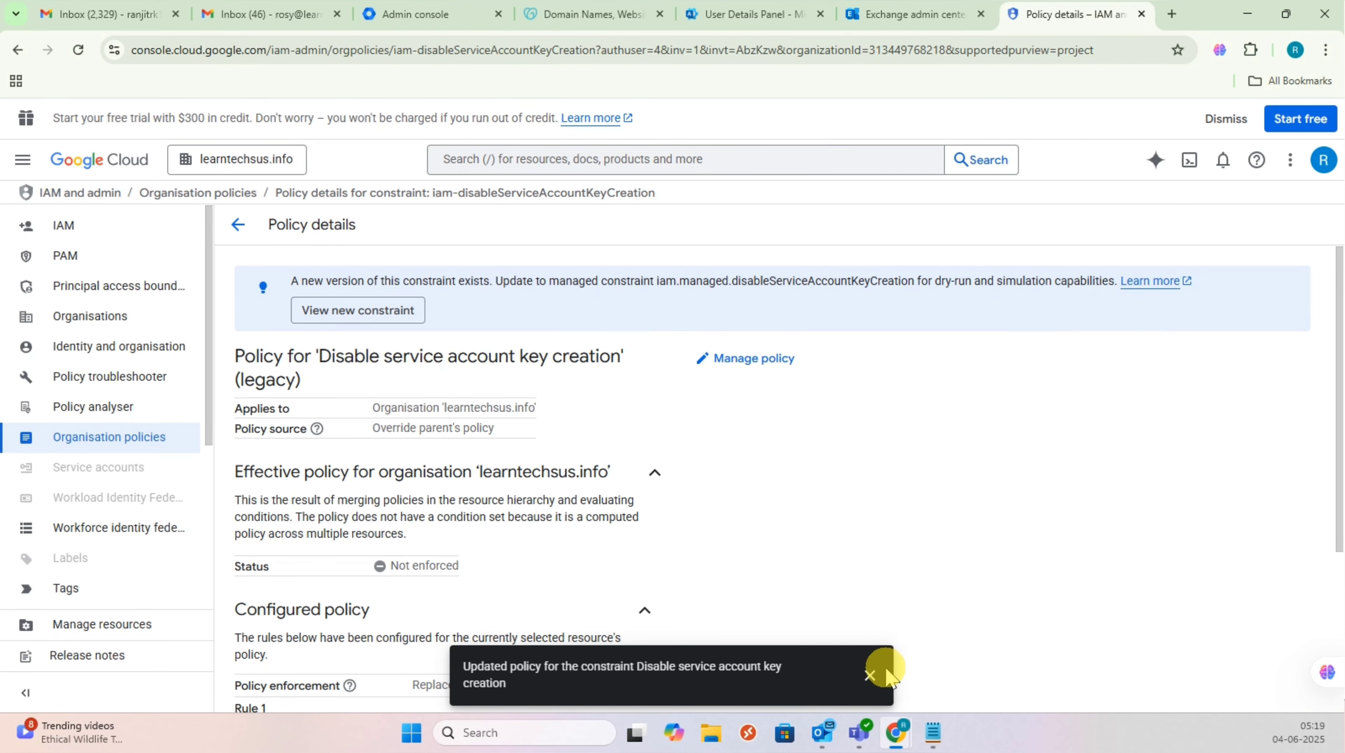
pyautogui.click(870, 675)
# Step: Switch to My Project 16749 and open the Learntechmigration service account's Keys tab
pyautogui.click(262, 163)
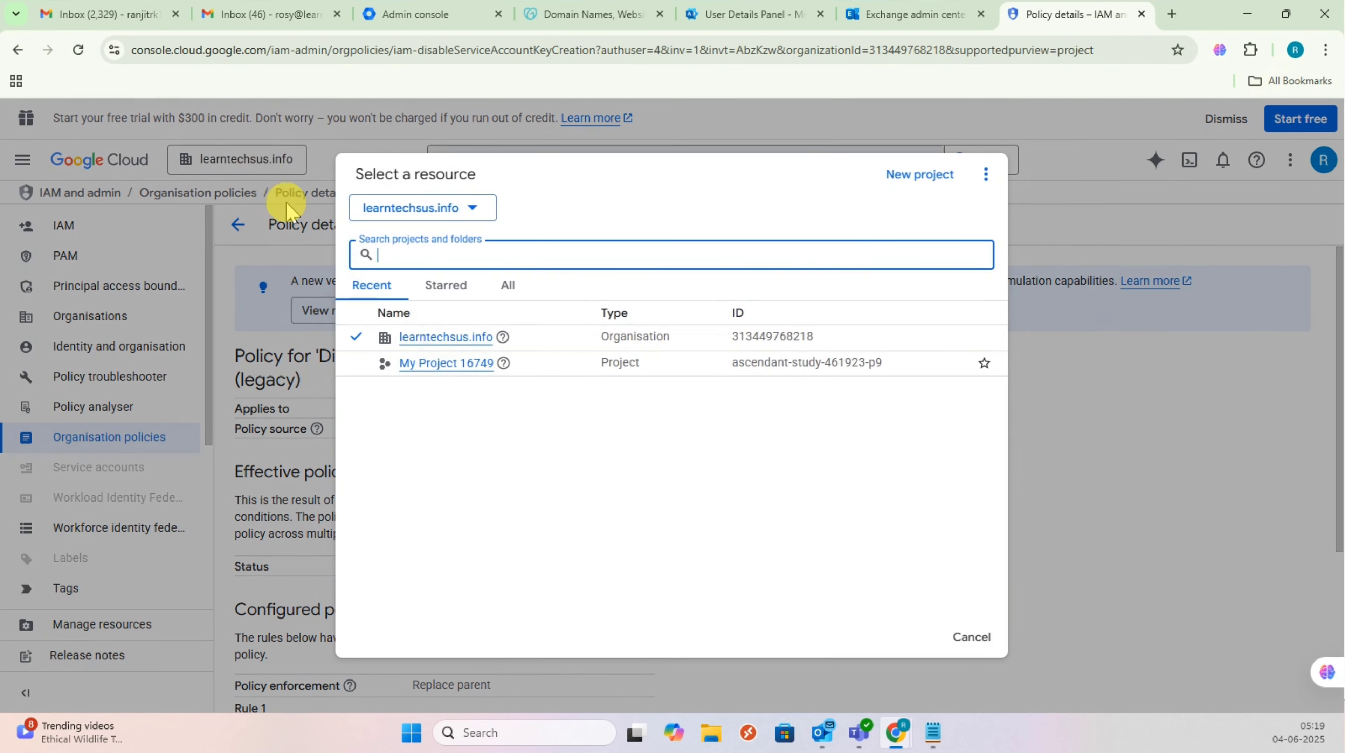
pyautogui.click(458, 365)
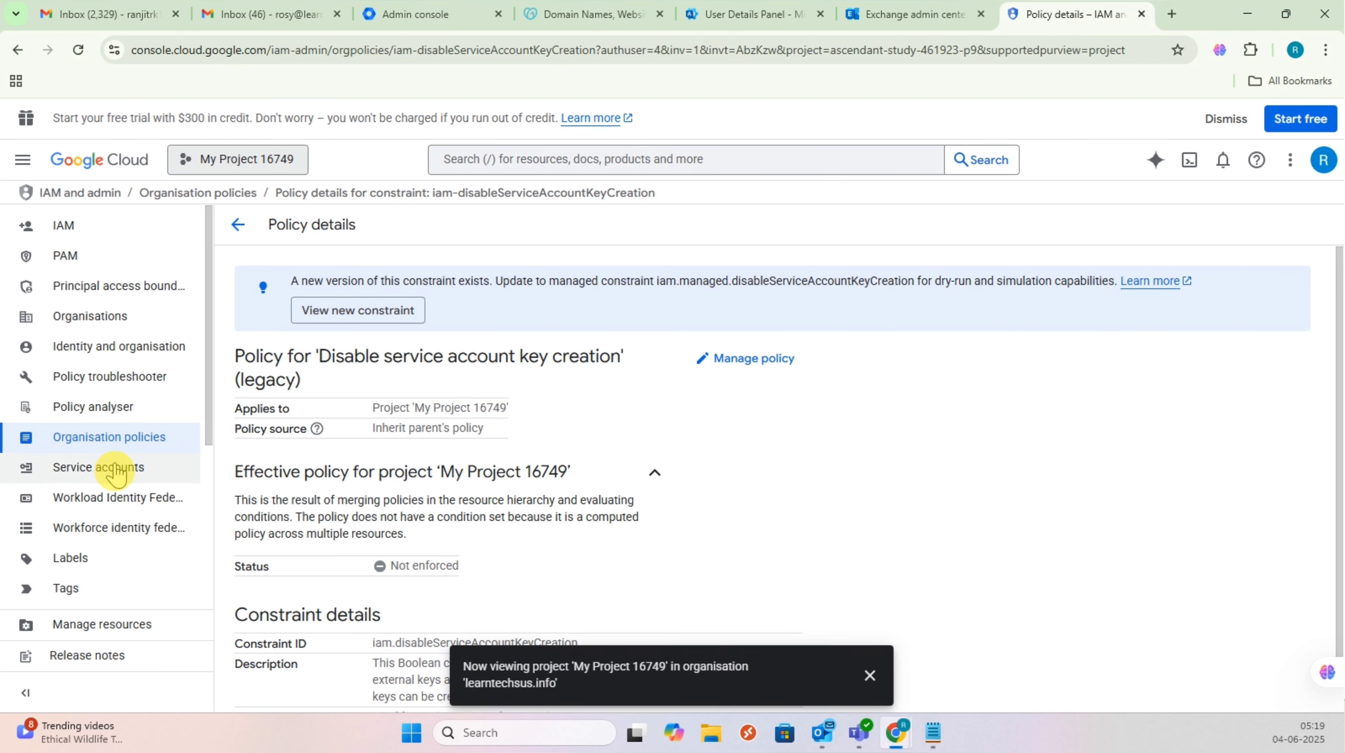
pyautogui.click(116, 473)
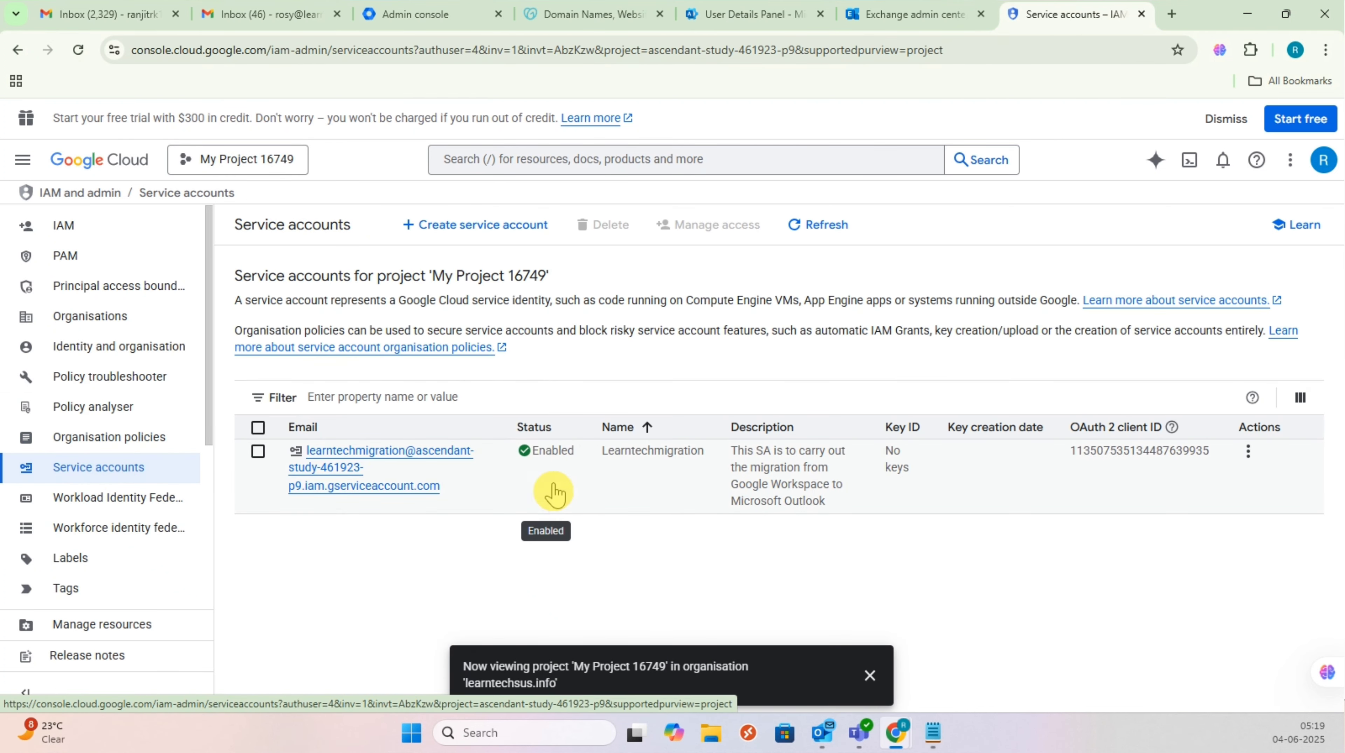
pyautogui.click(327, 469)
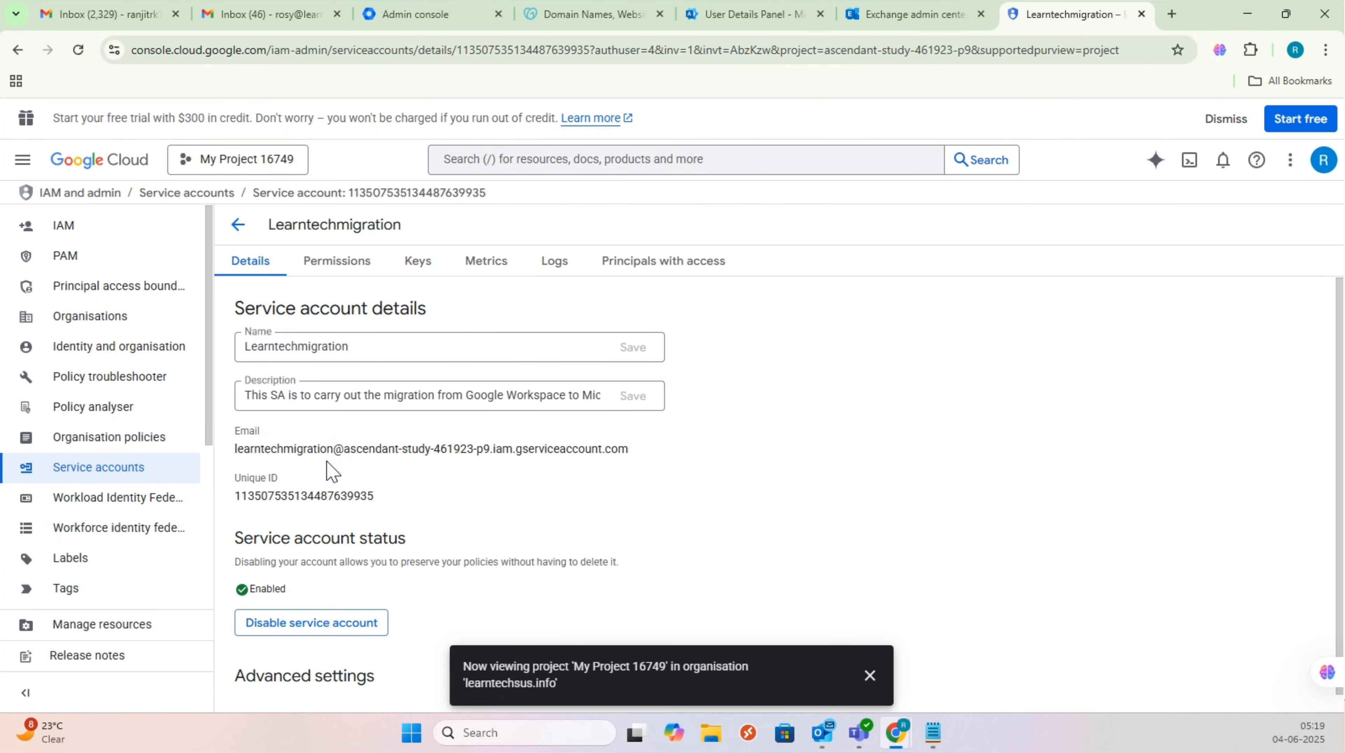
pyautogui.click(414, 263)
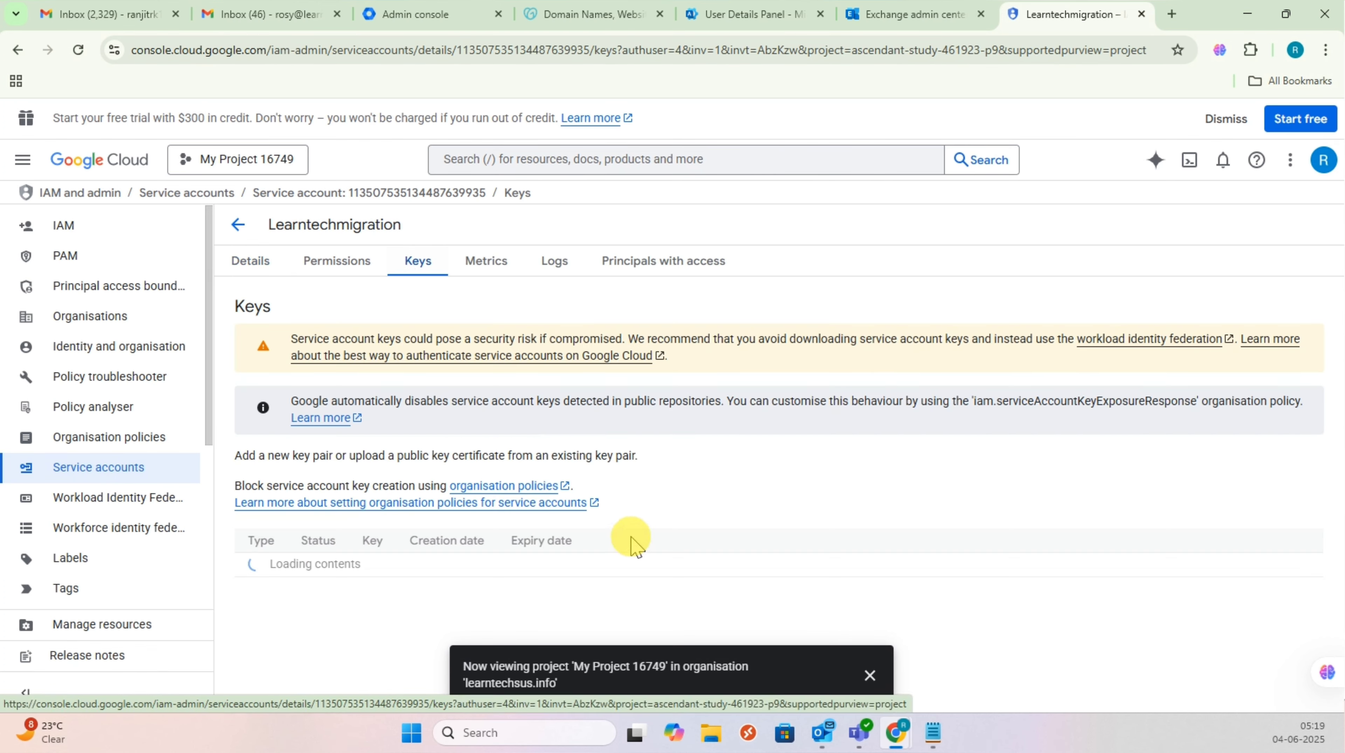
pyautogui.click(868, 678)
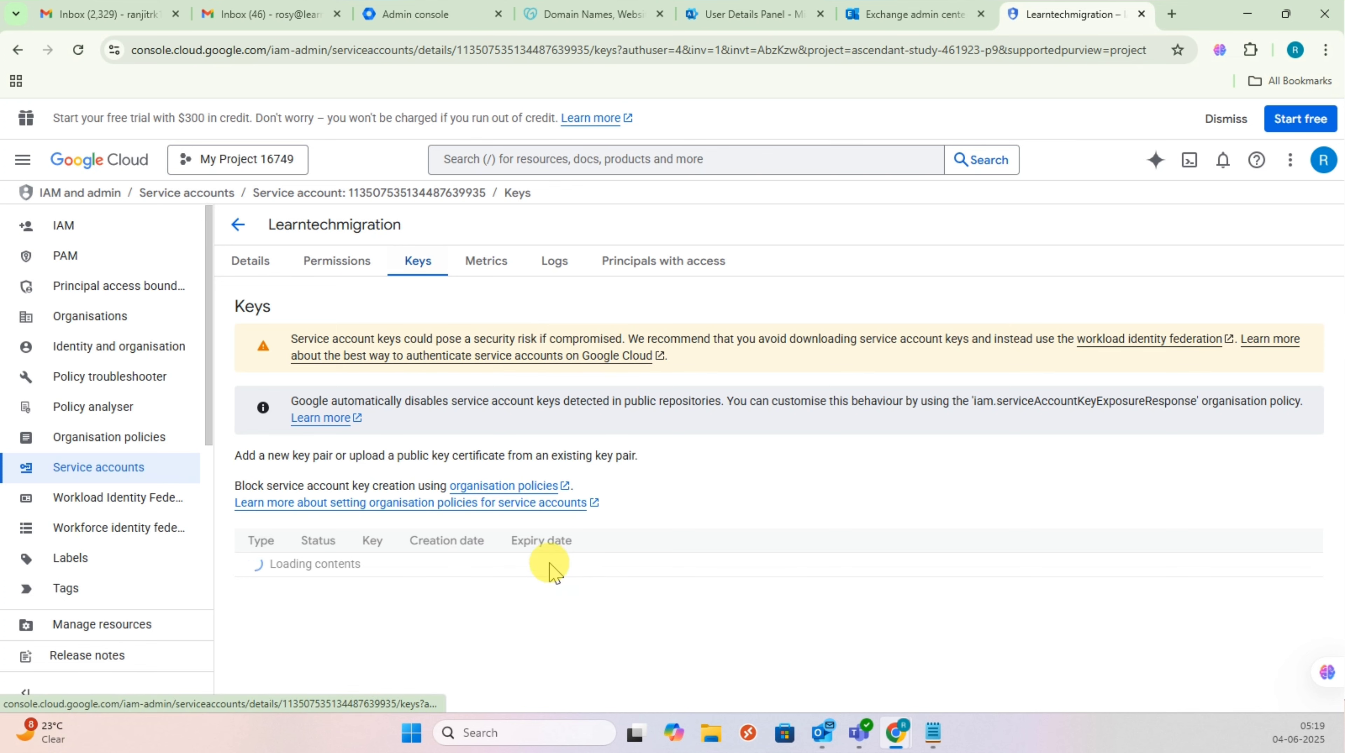
# Step: Retry creating a JSON private key twice, still blocked by policy, then cancel
pyautogui.click(275, 539)
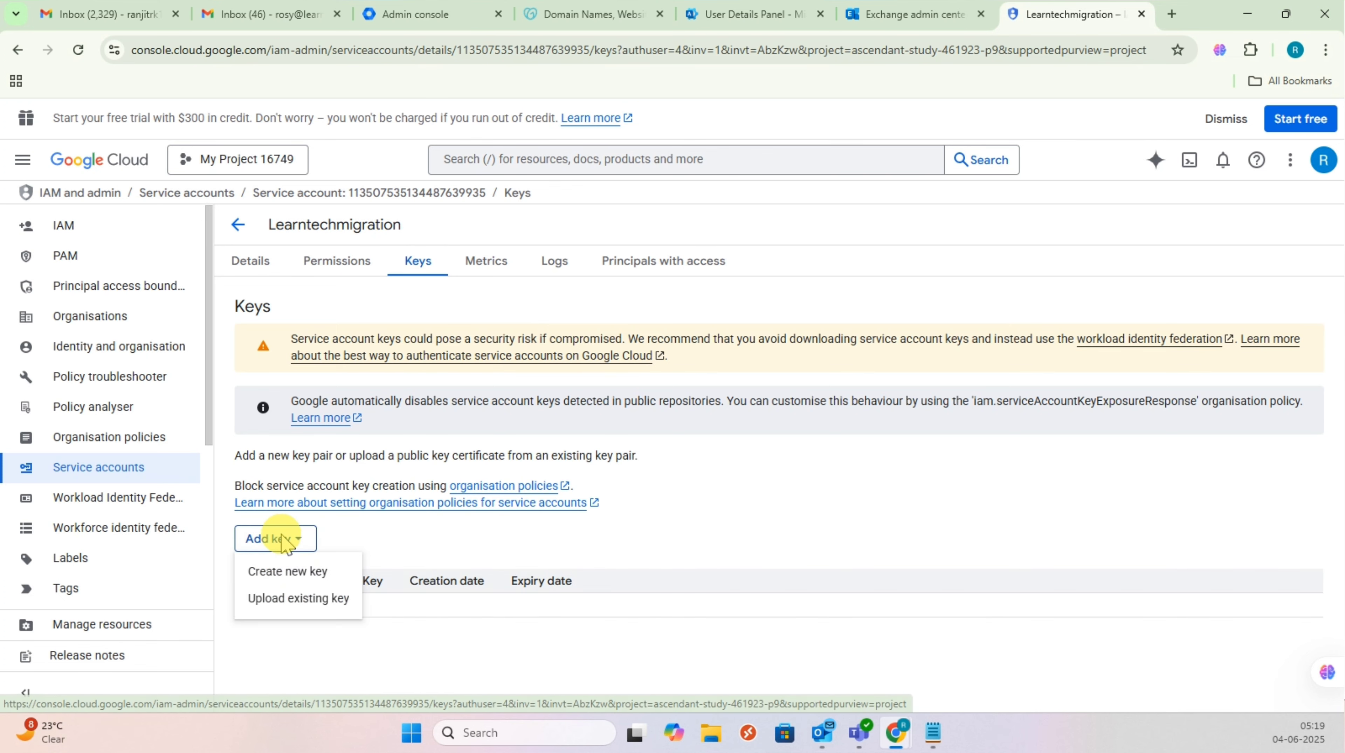
pyautogui.click(290, 572)
pyautogui.click(882, 526)
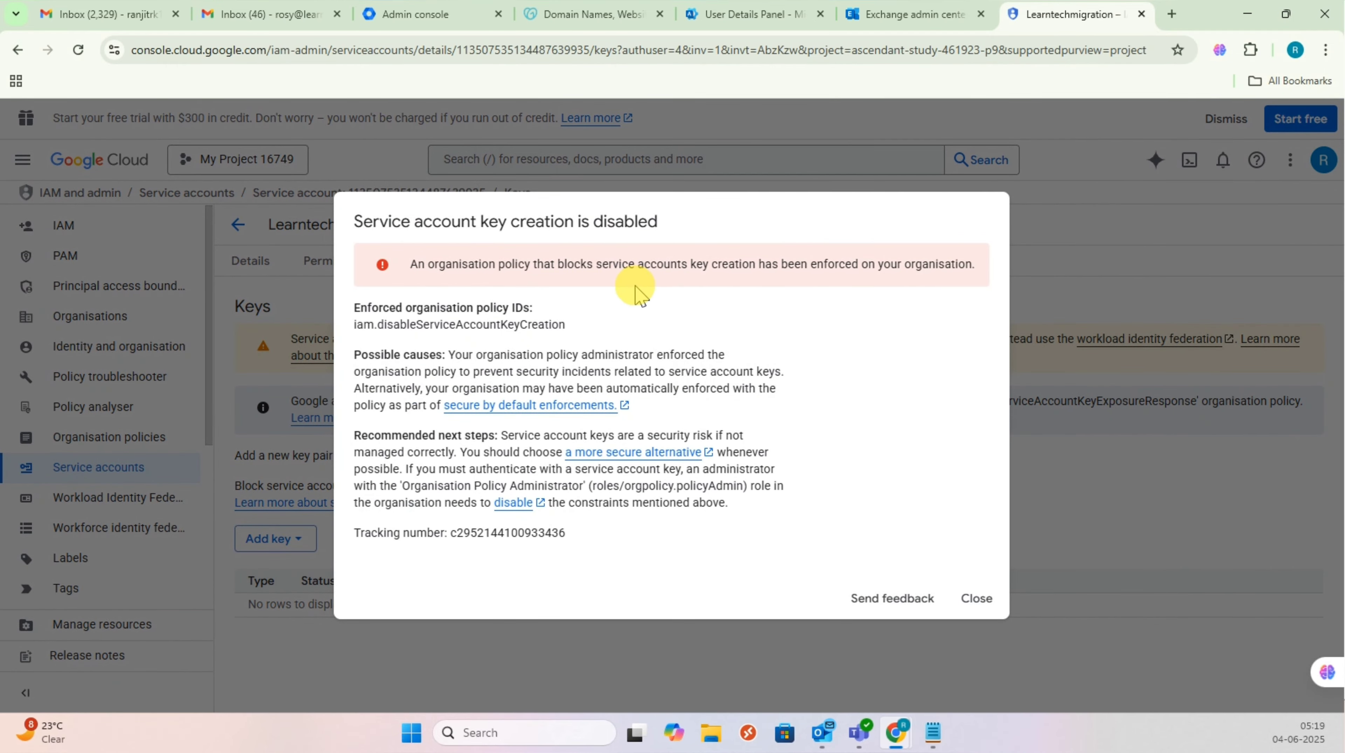
pyautogui.click(976, 601)
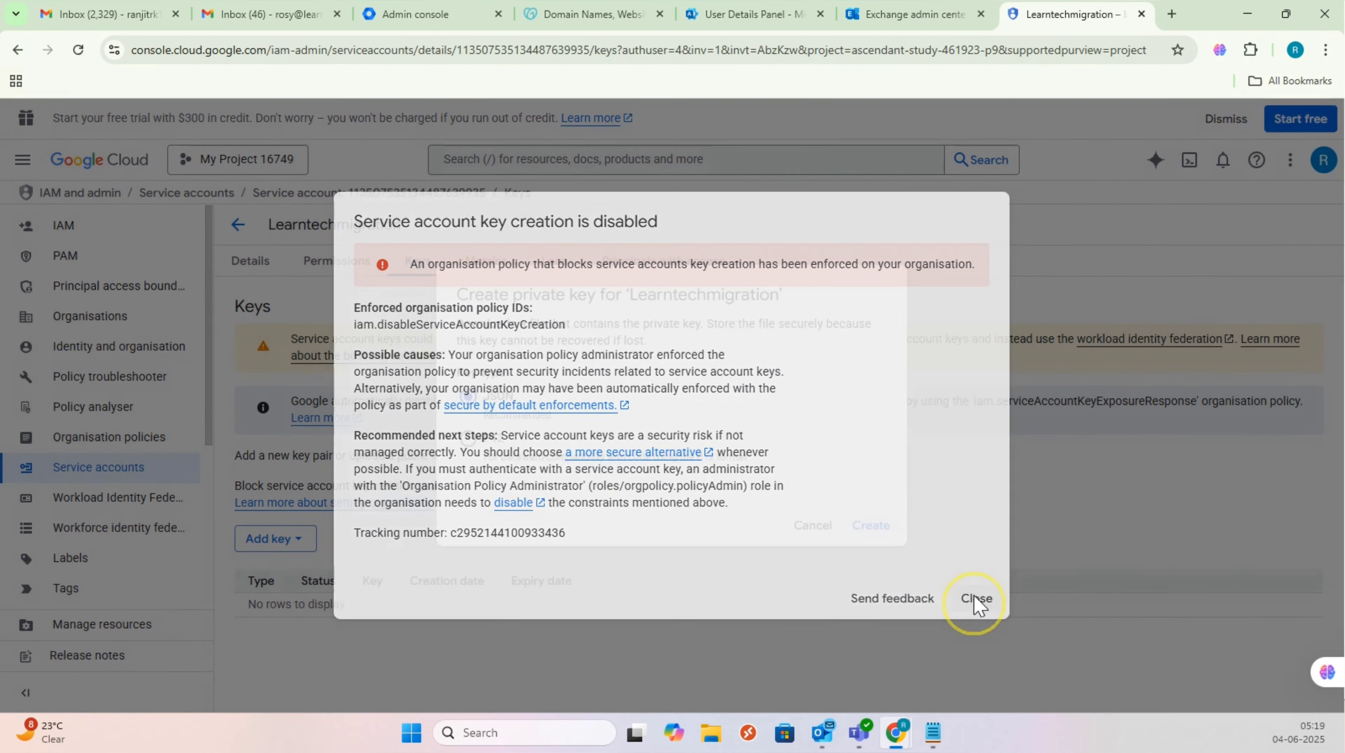
pyautogui.click(871, 538)
pyautogui.click(870, 534)
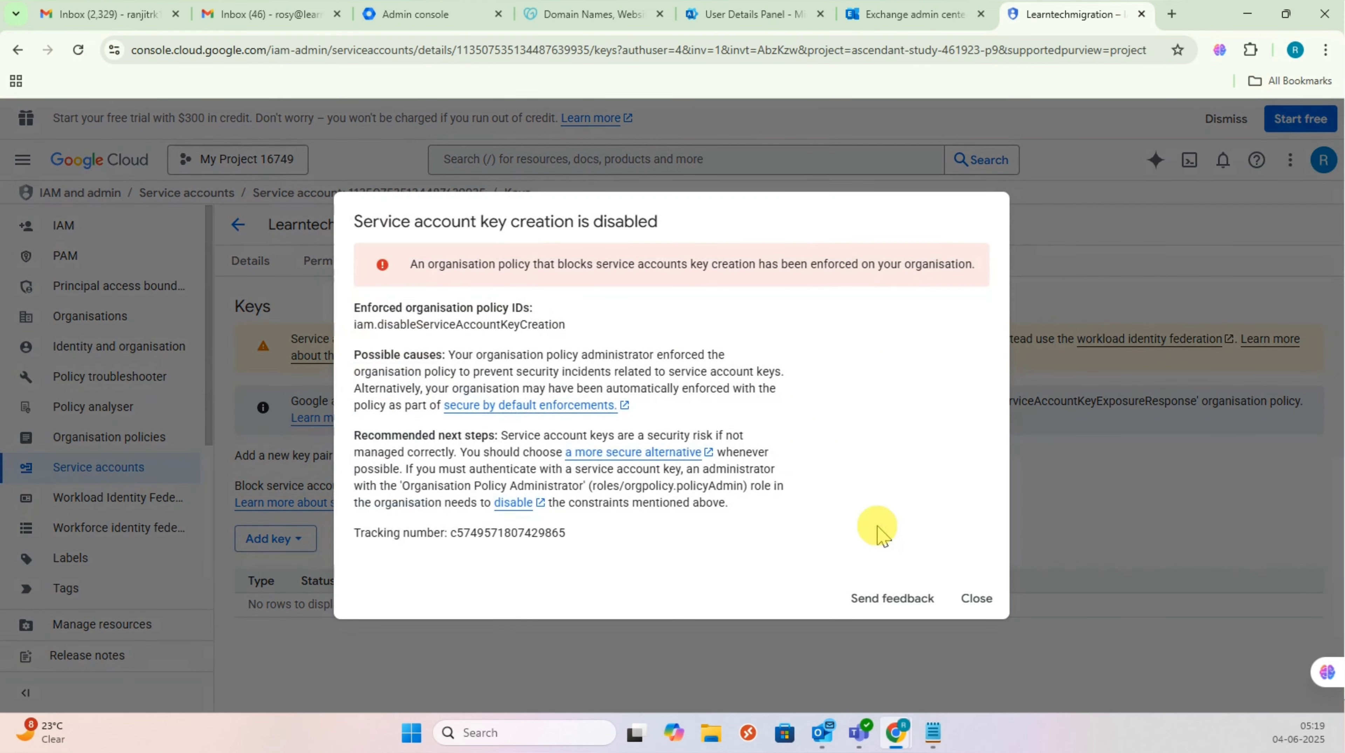
pyautogui.click(975, 599)
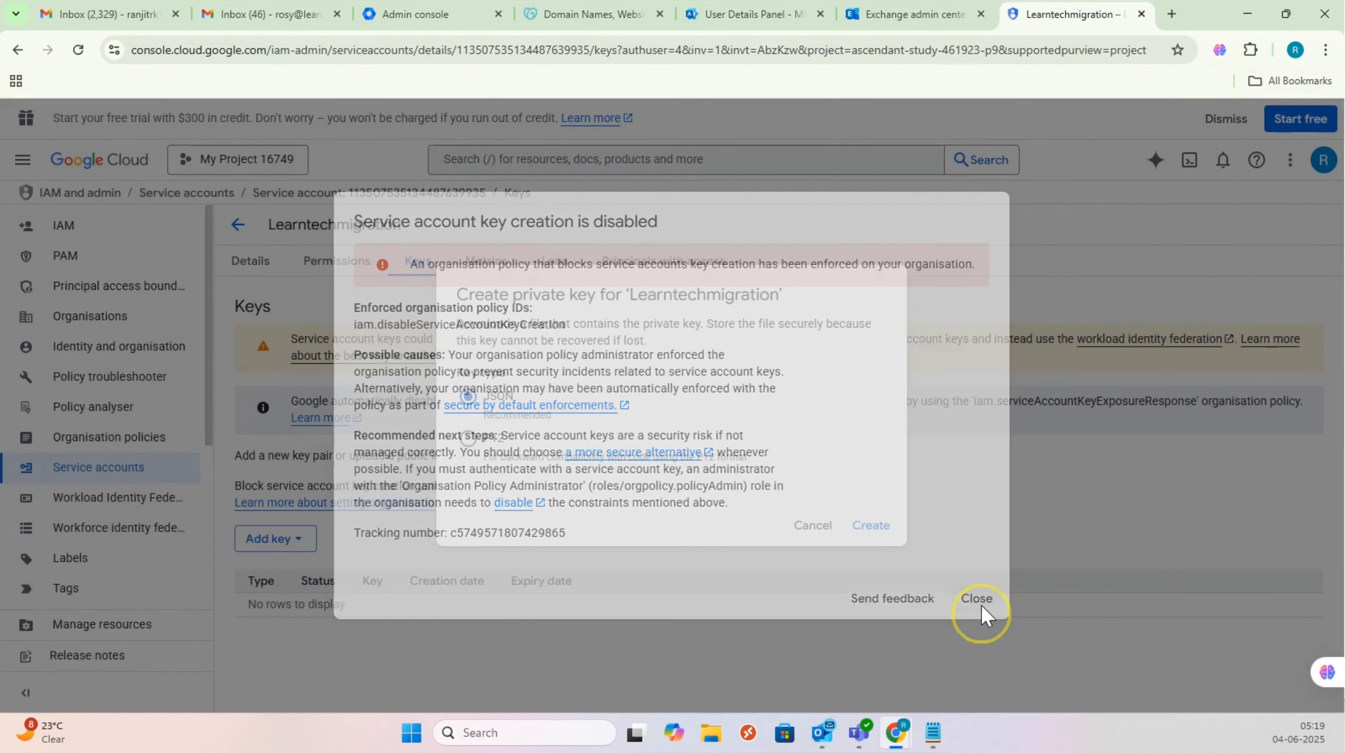
pyautogui.click(826, 531)
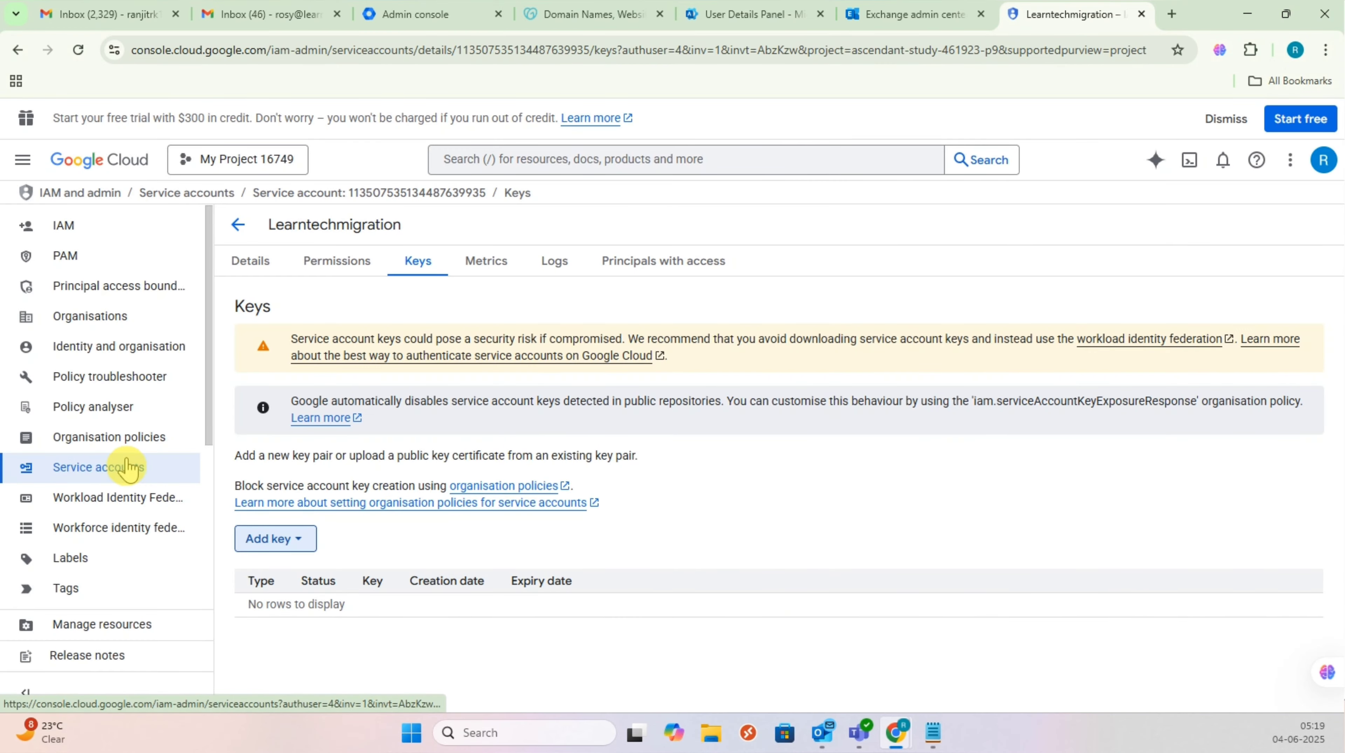
# Step: Filter Organisation policies for 'disable service' to find the Disable service account key creation policy
pyautogui.click(137, 437)
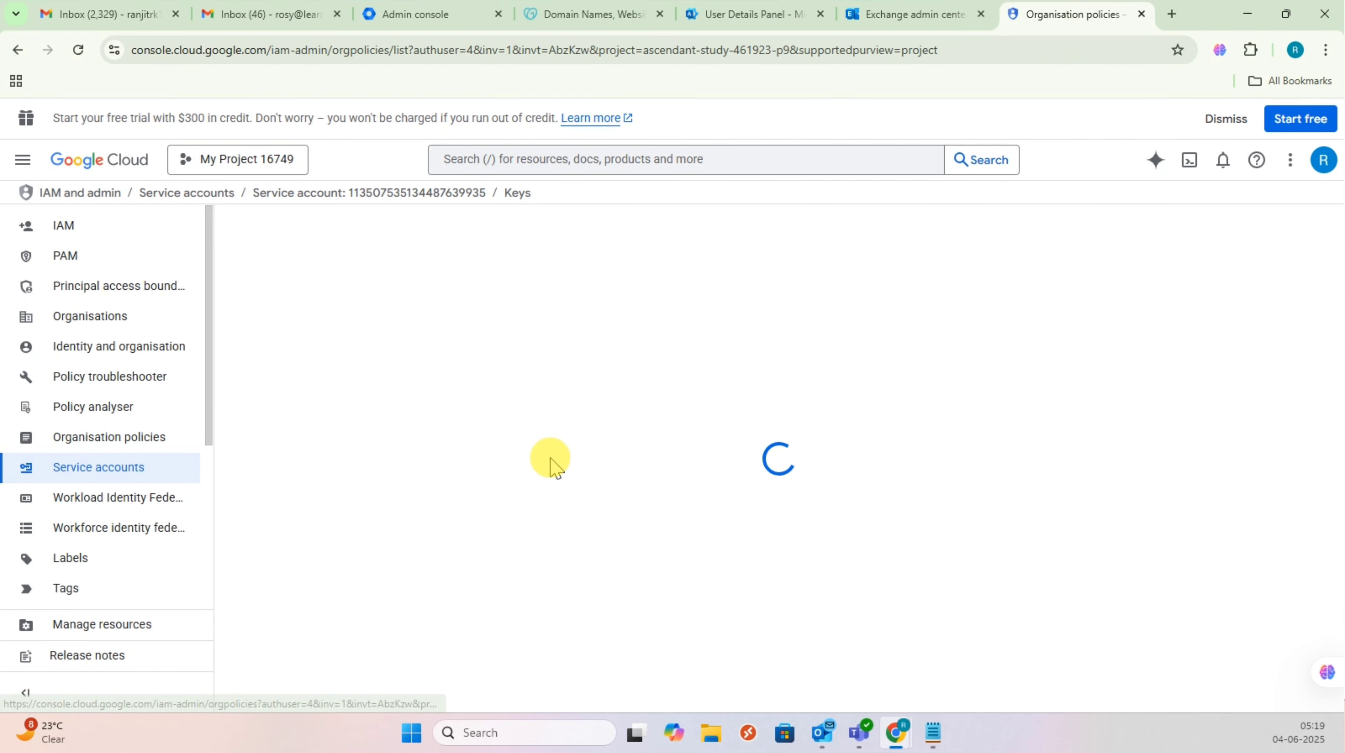
pyautogui.scroll(-4, 440, 480)
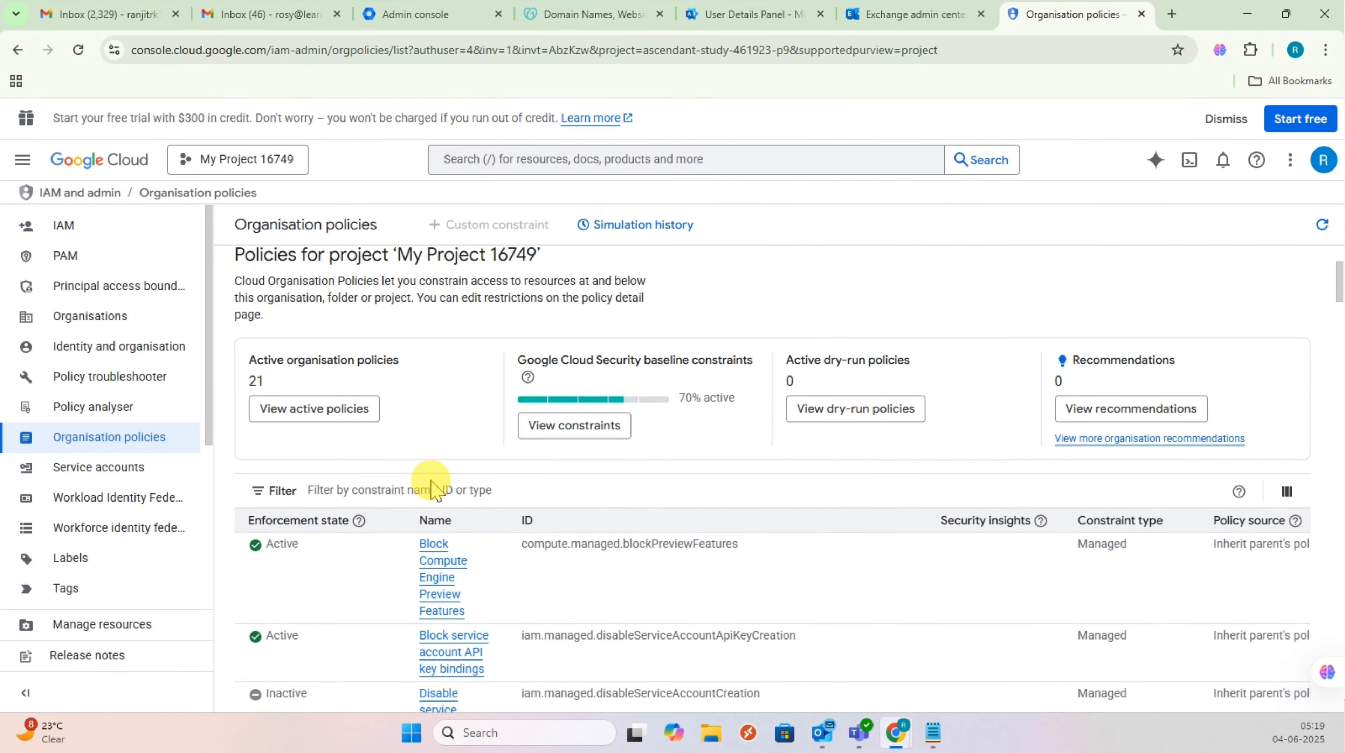
pyautogui.click(425, 404)
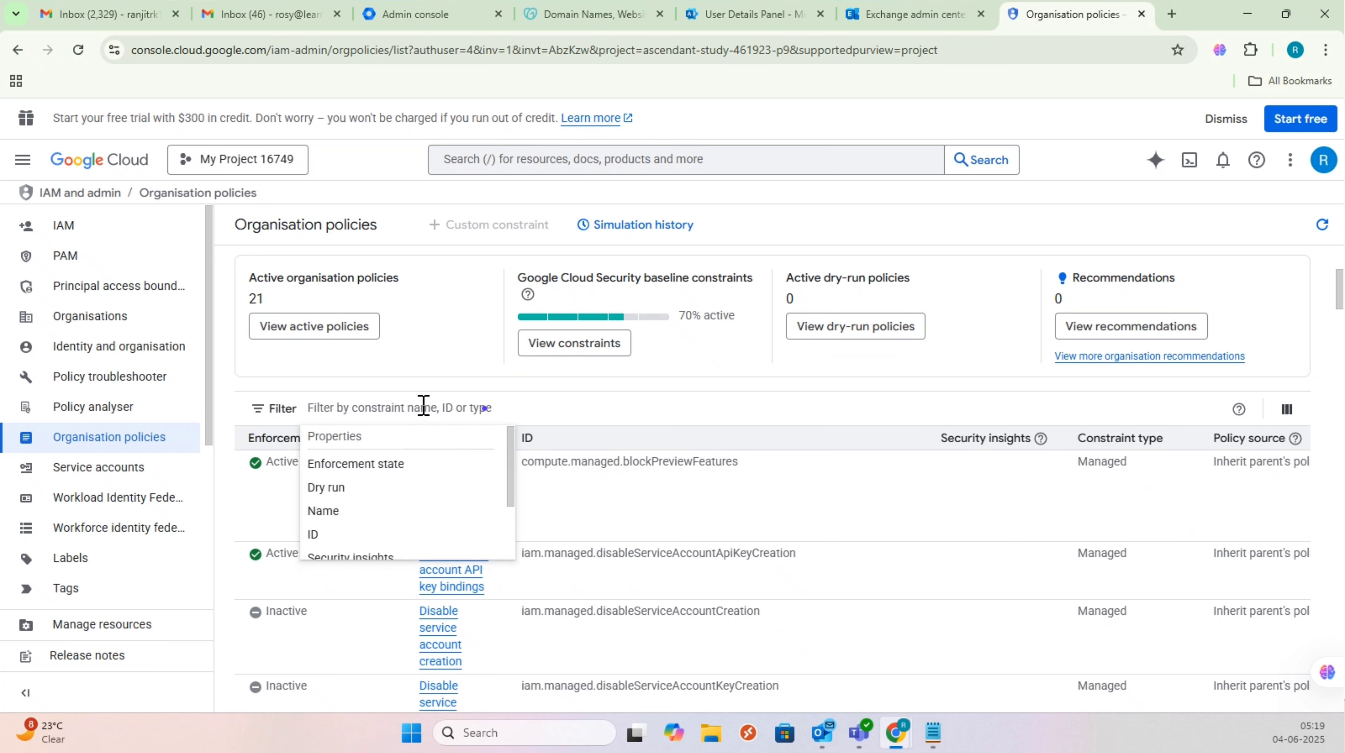
pyautogui.write('disable')
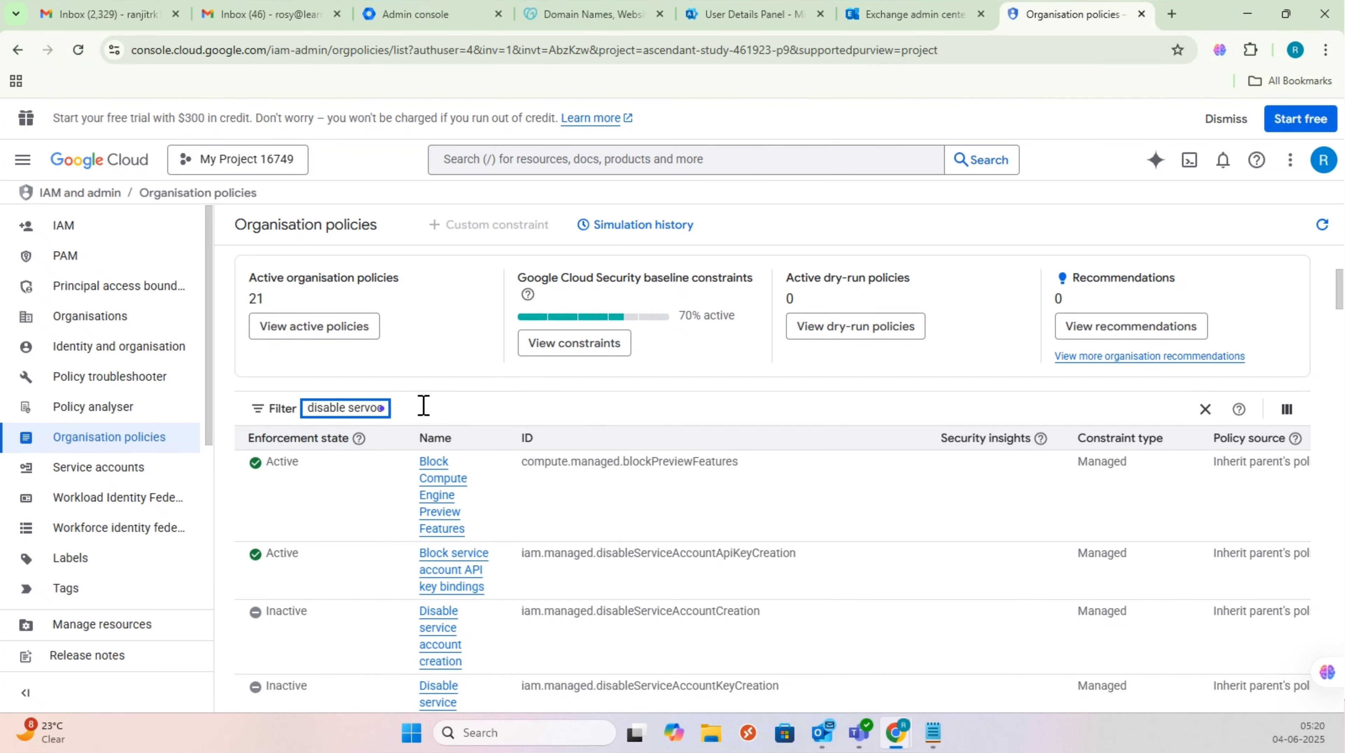
pyautogui.write(' service')
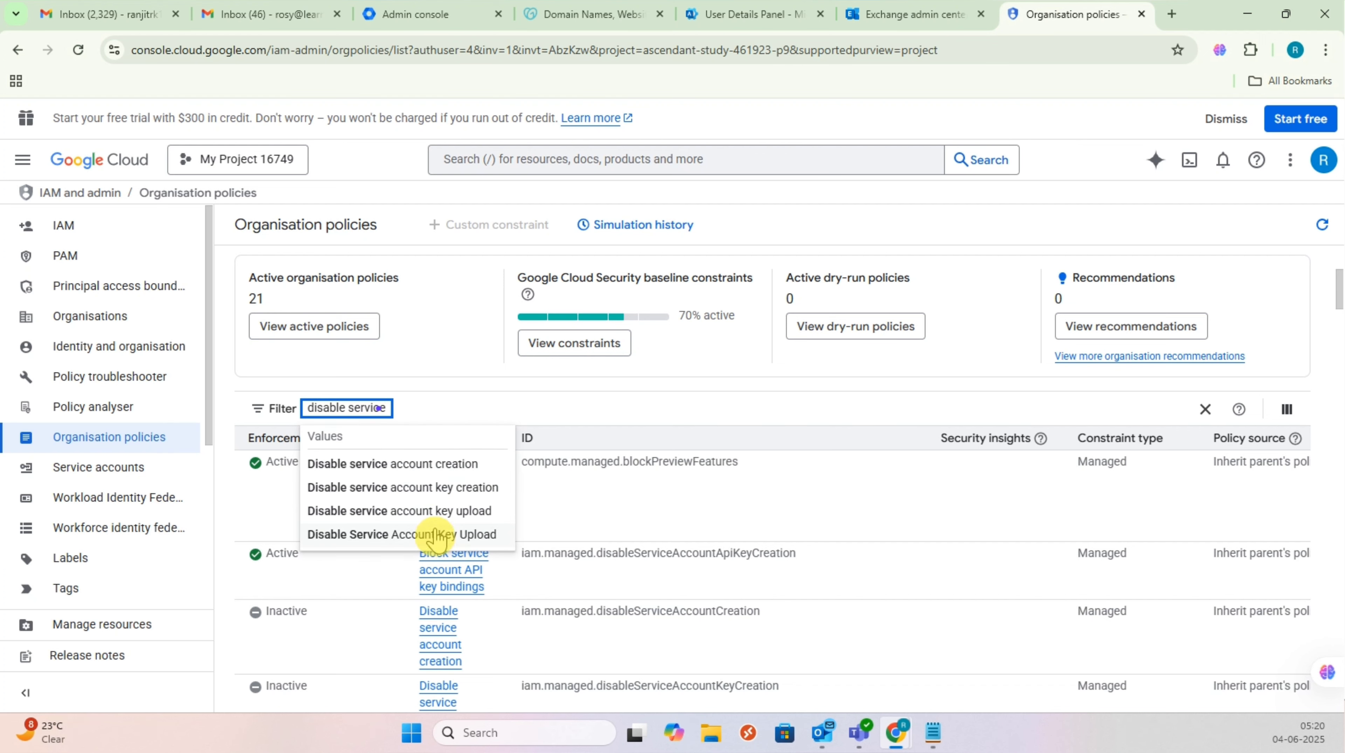
pyautogui.click(451, 486)
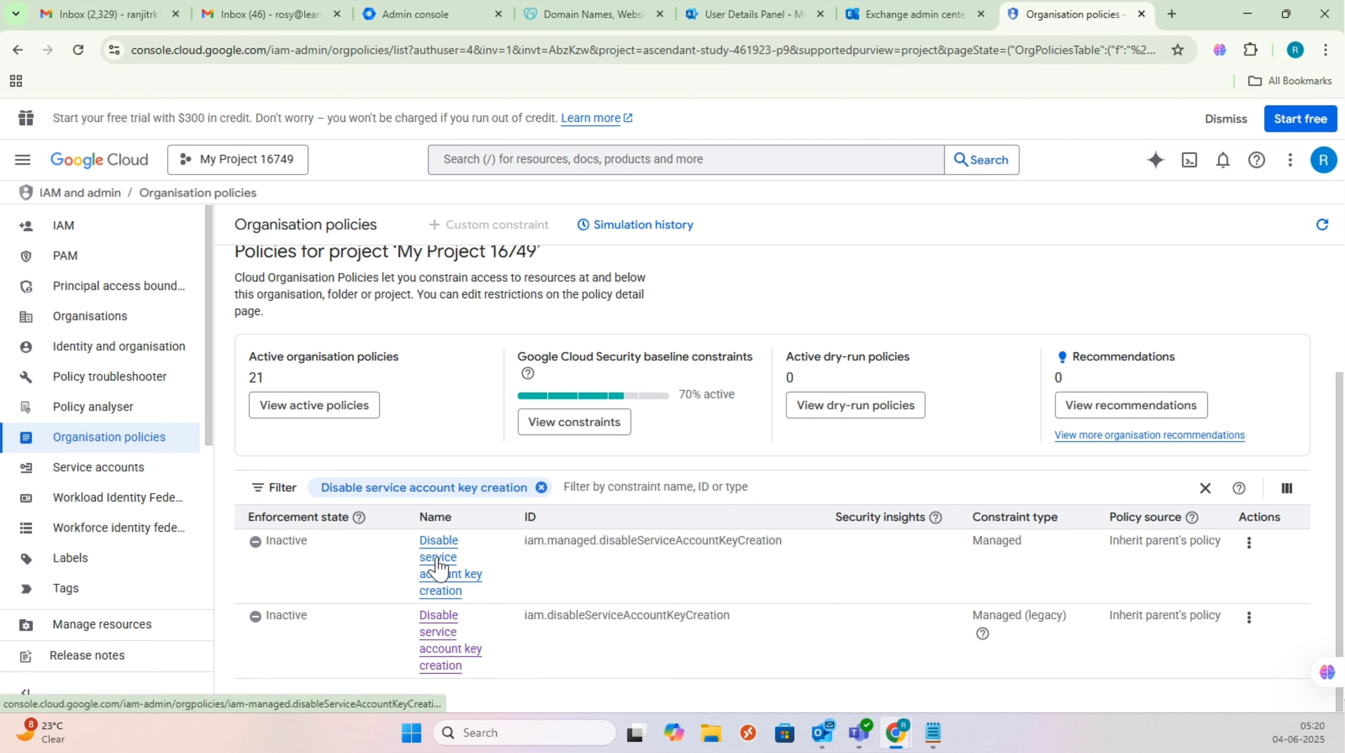
# Step: Open the Disable service account key creation policy details and reload the page
pyautogui.click(444, 622)
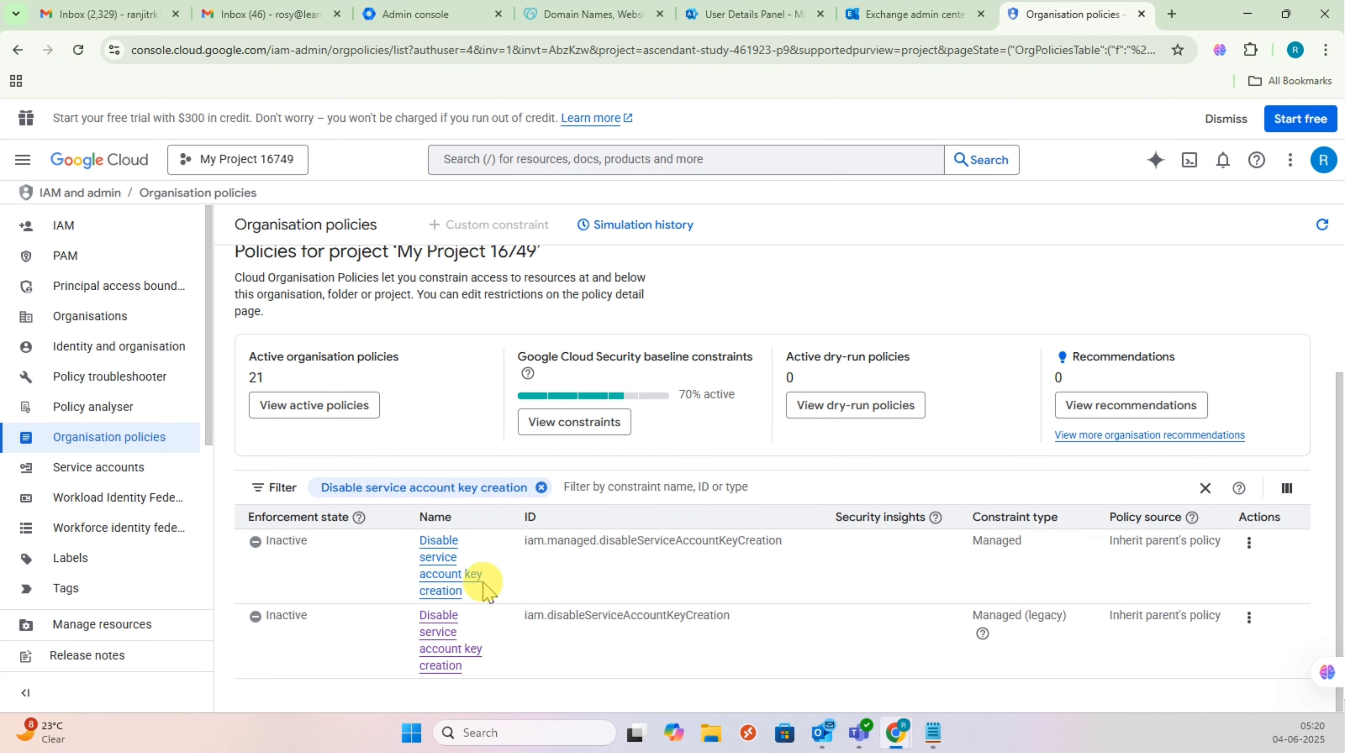
pyautogui.click(438, 573)
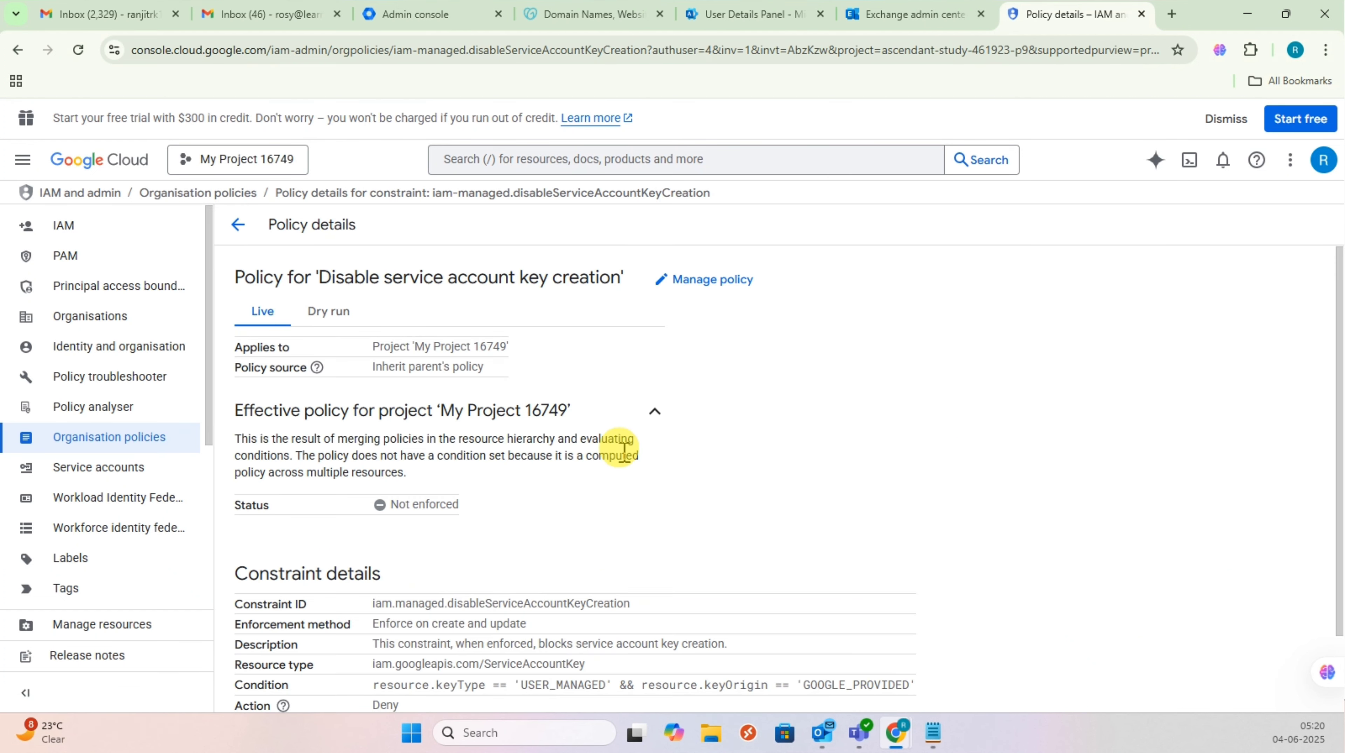
pyautogui.scroll(-2, 624, 455)
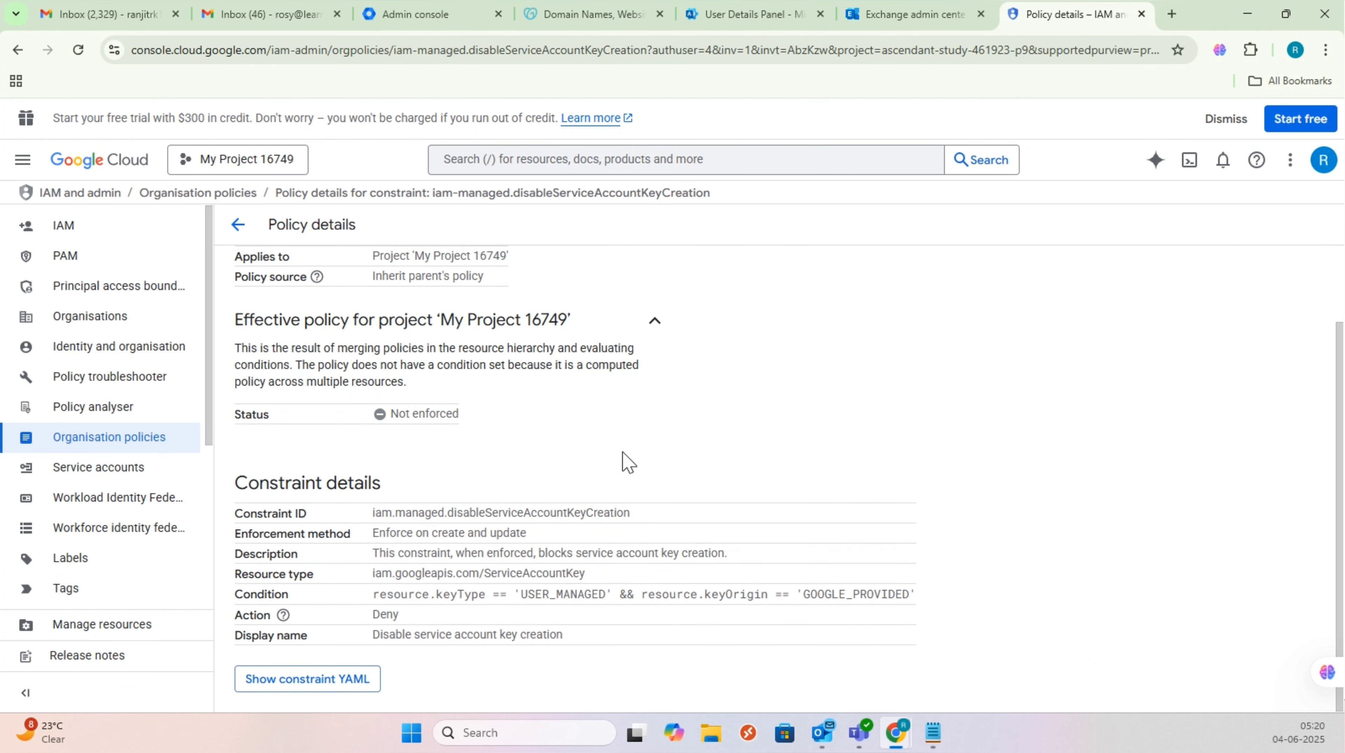
pyautogui.scroll(2, 627, 462)
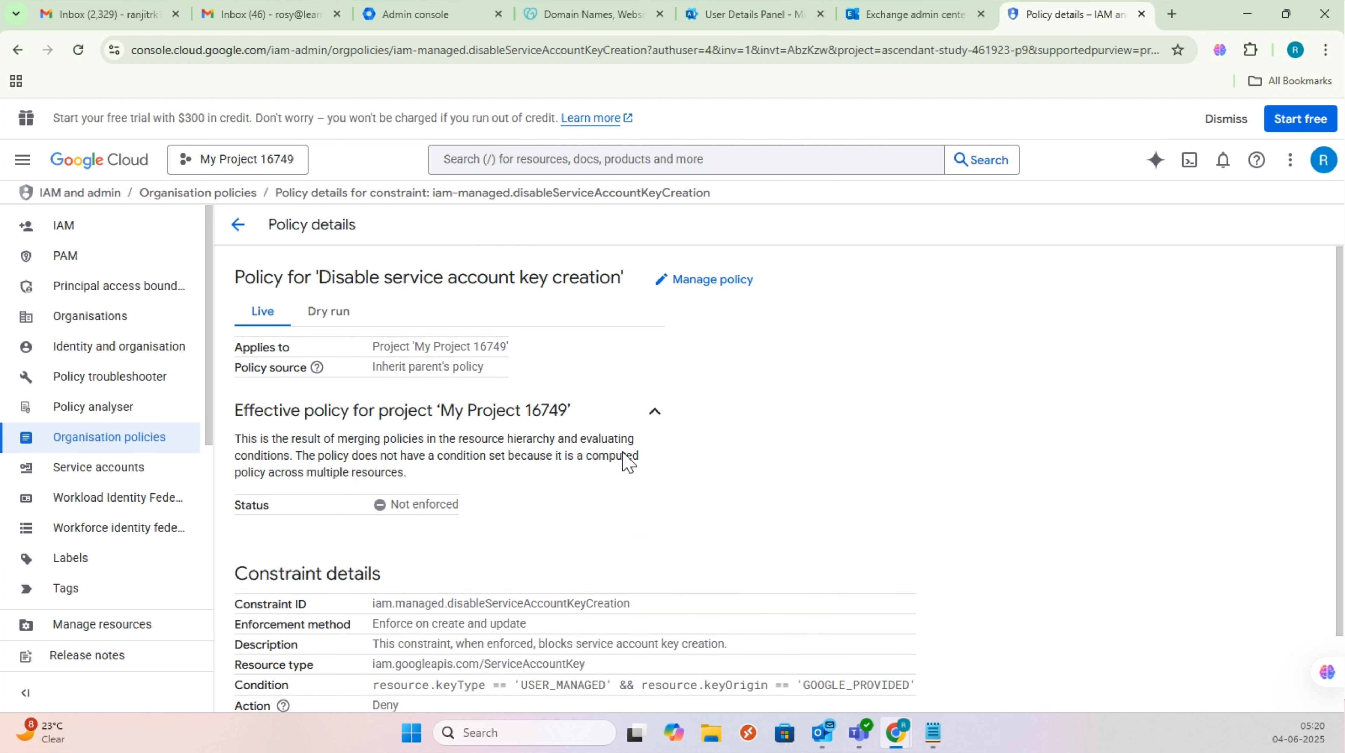
pyautogui.click(502, 51)
pyautogui.press('Return')
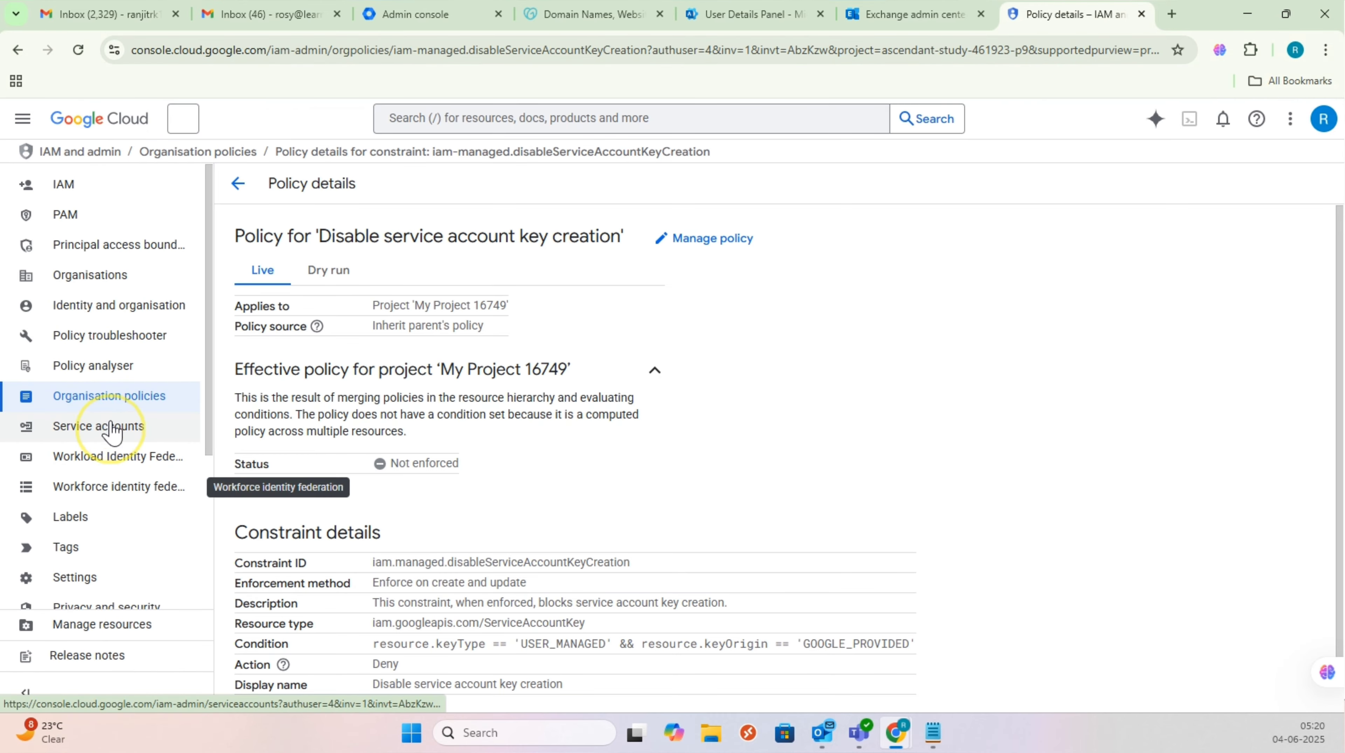
# Step: Create and download a new JSON private key for the Learntechmigration service account
pyautogui.click(113, 429)
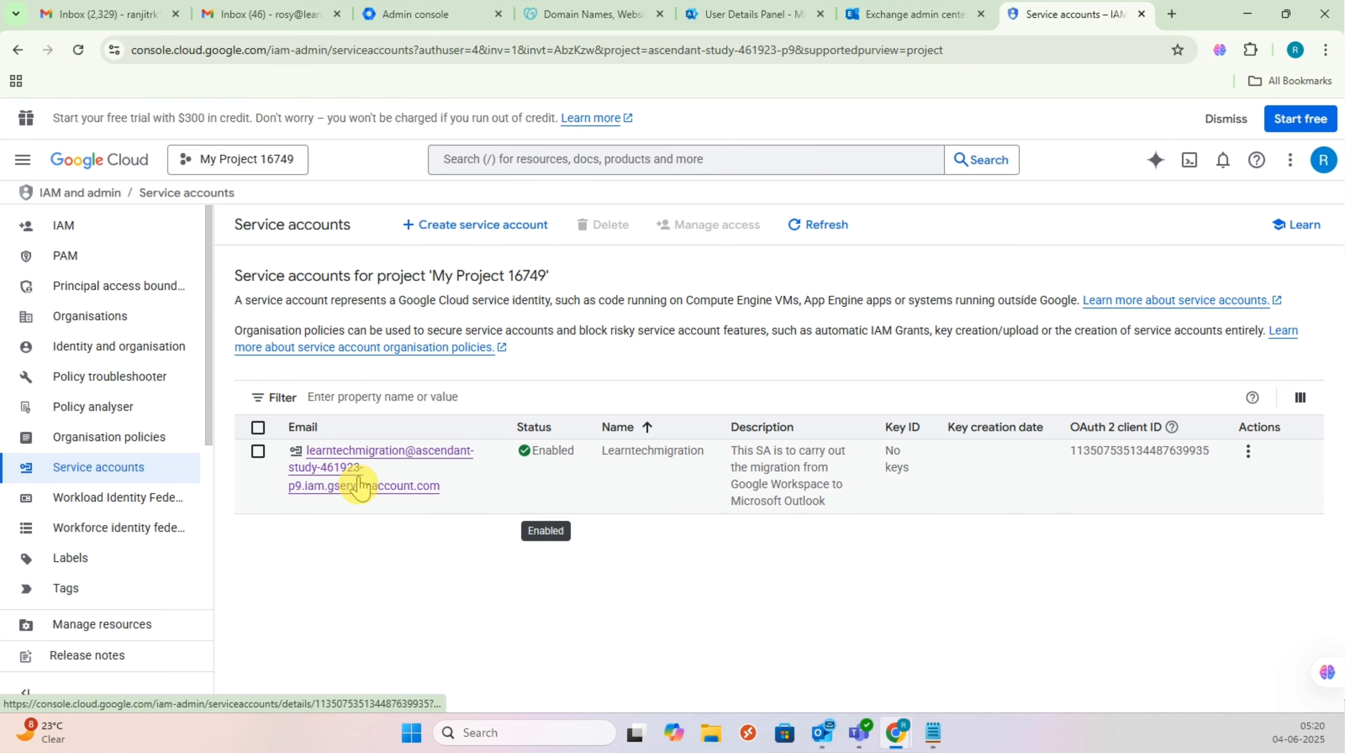
pyautogui.click(338, 467)
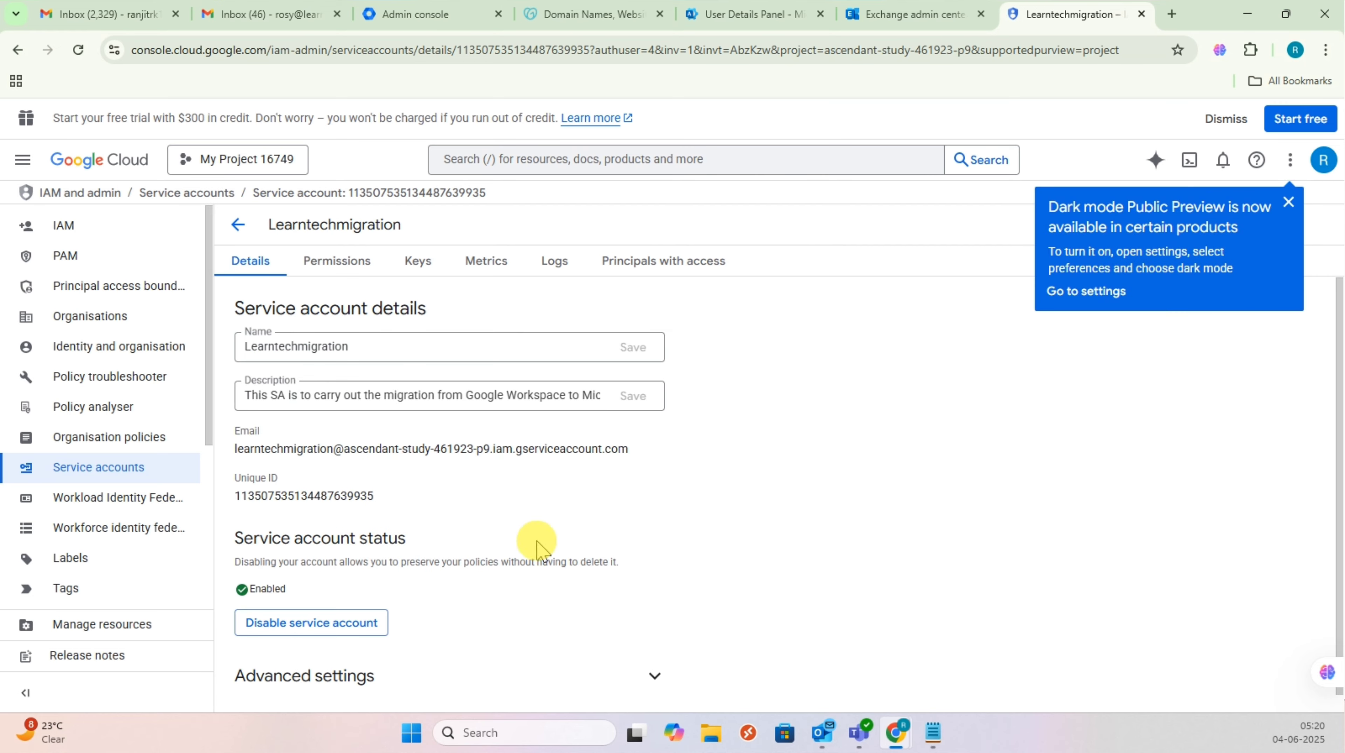
pyautogui.scroll(-1, 541, 546)
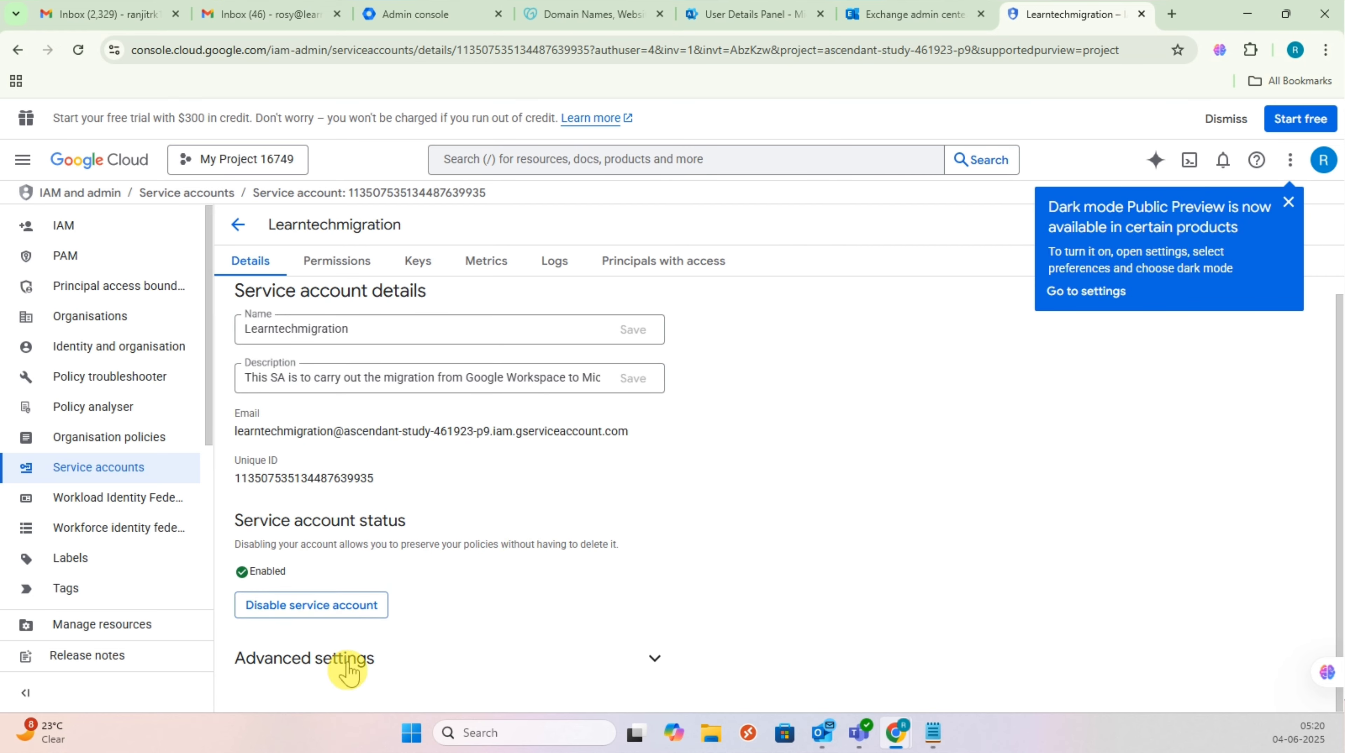
pyautogui.click(420, 260)
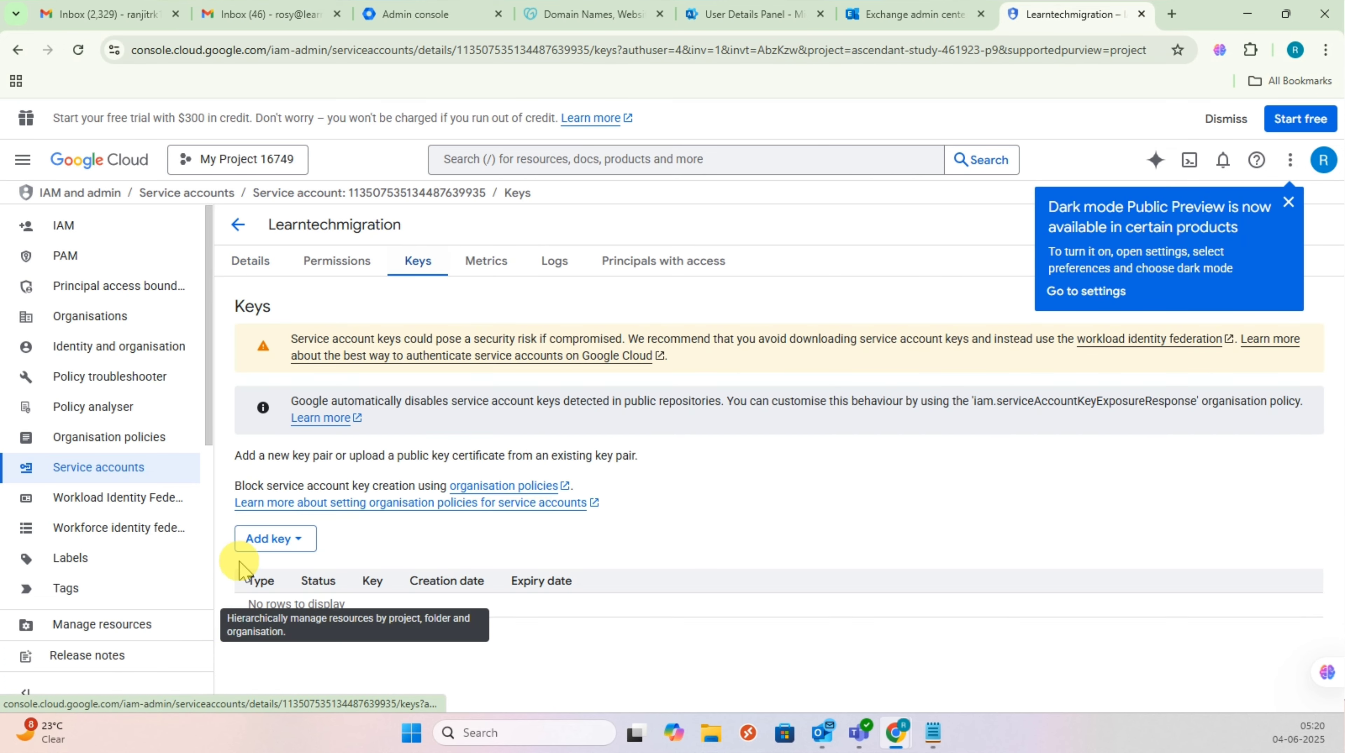
pyautogui.click(279, 543)
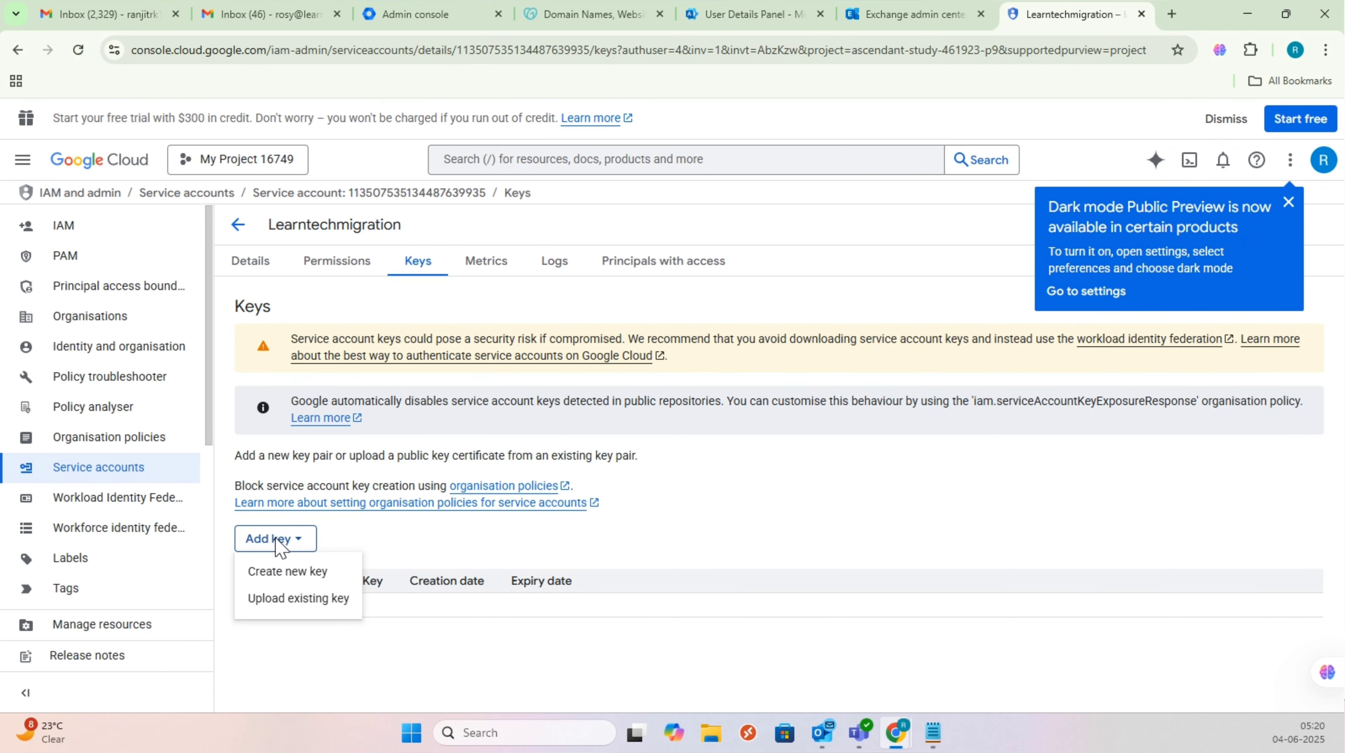
pyautogui.click(314, 571)
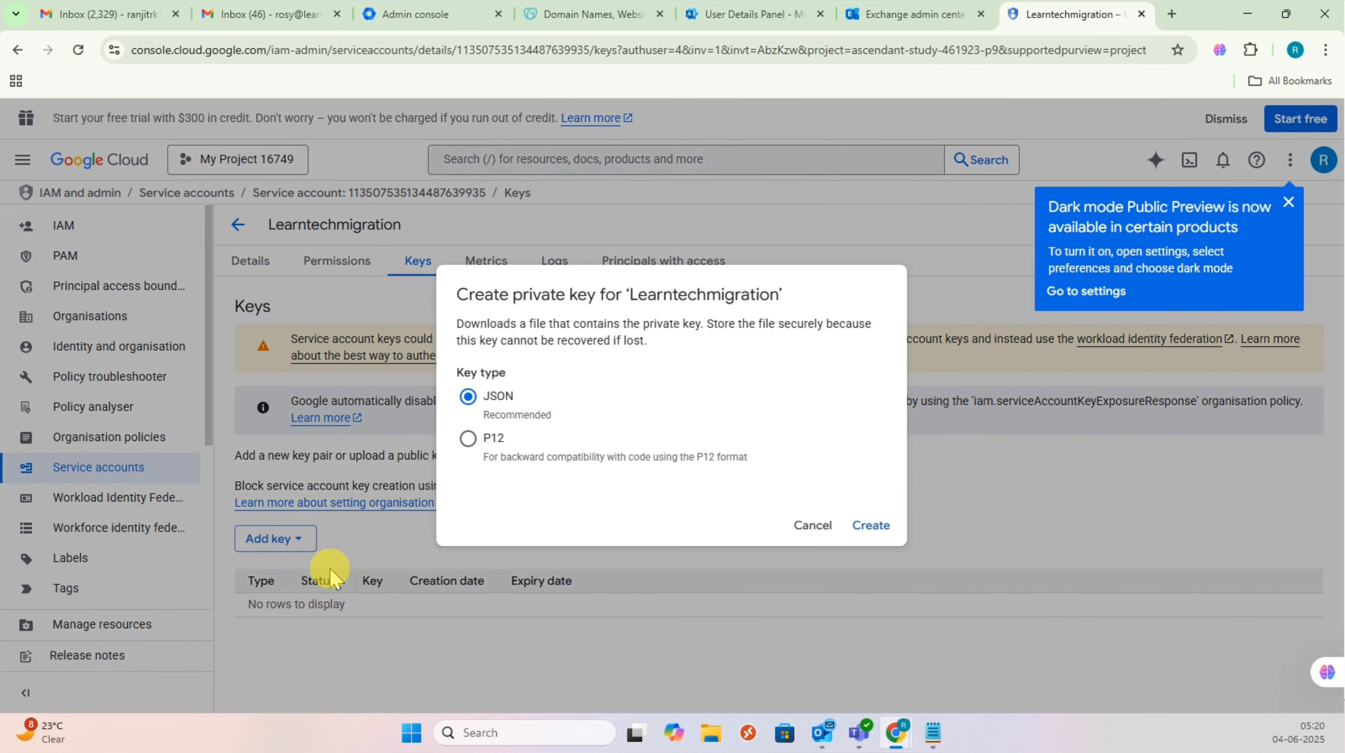
pyautogui.click(872, 528)
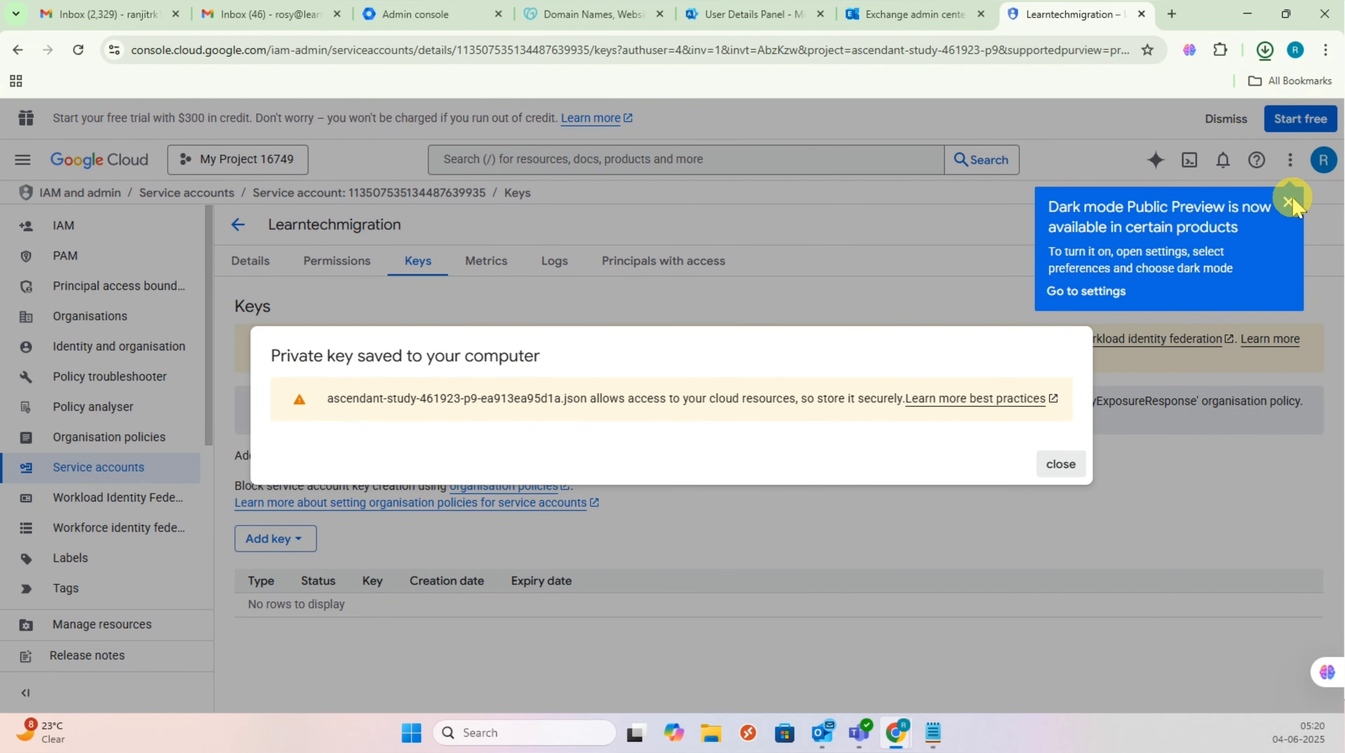
# Step: Show the downloaded JSON key file in its Downloads folder and select it
pyautogui.click(1290, 205)
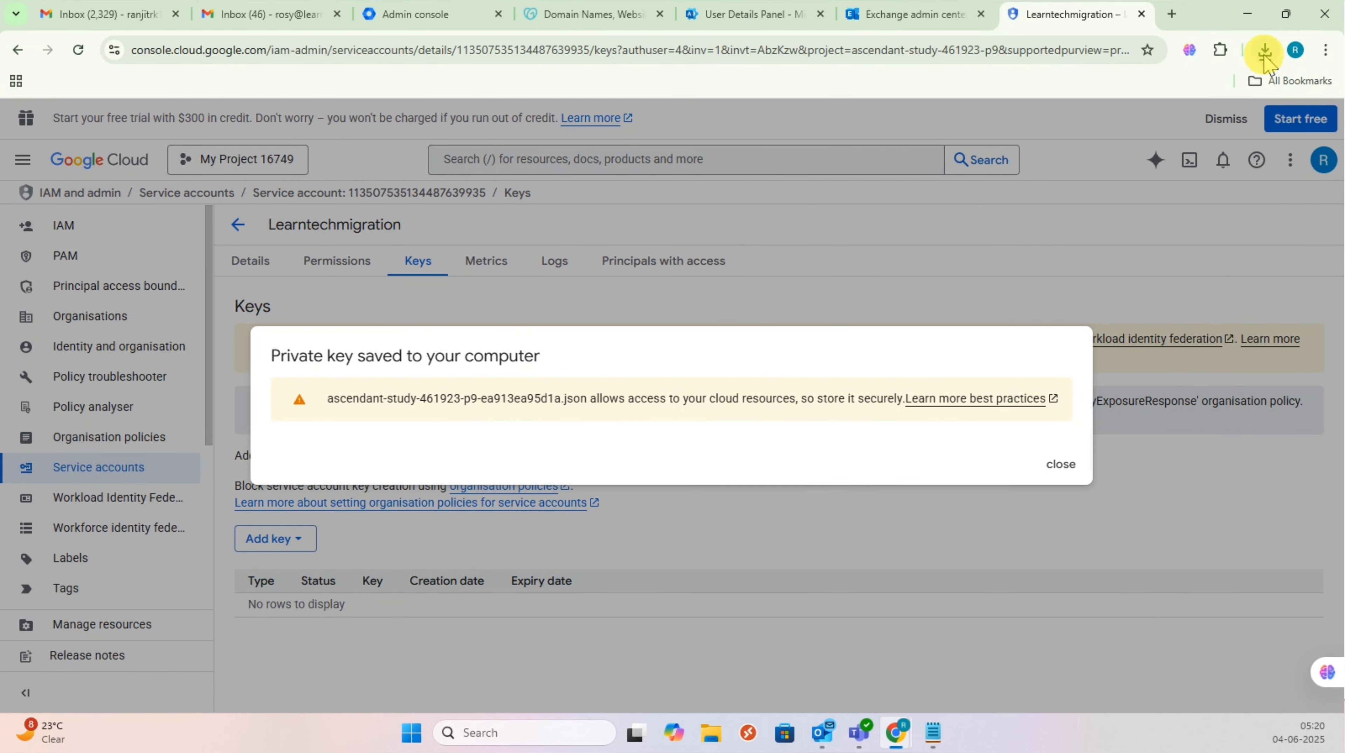
pyautogui.click(1265, 49)
pyautogui.click(1219, 123)
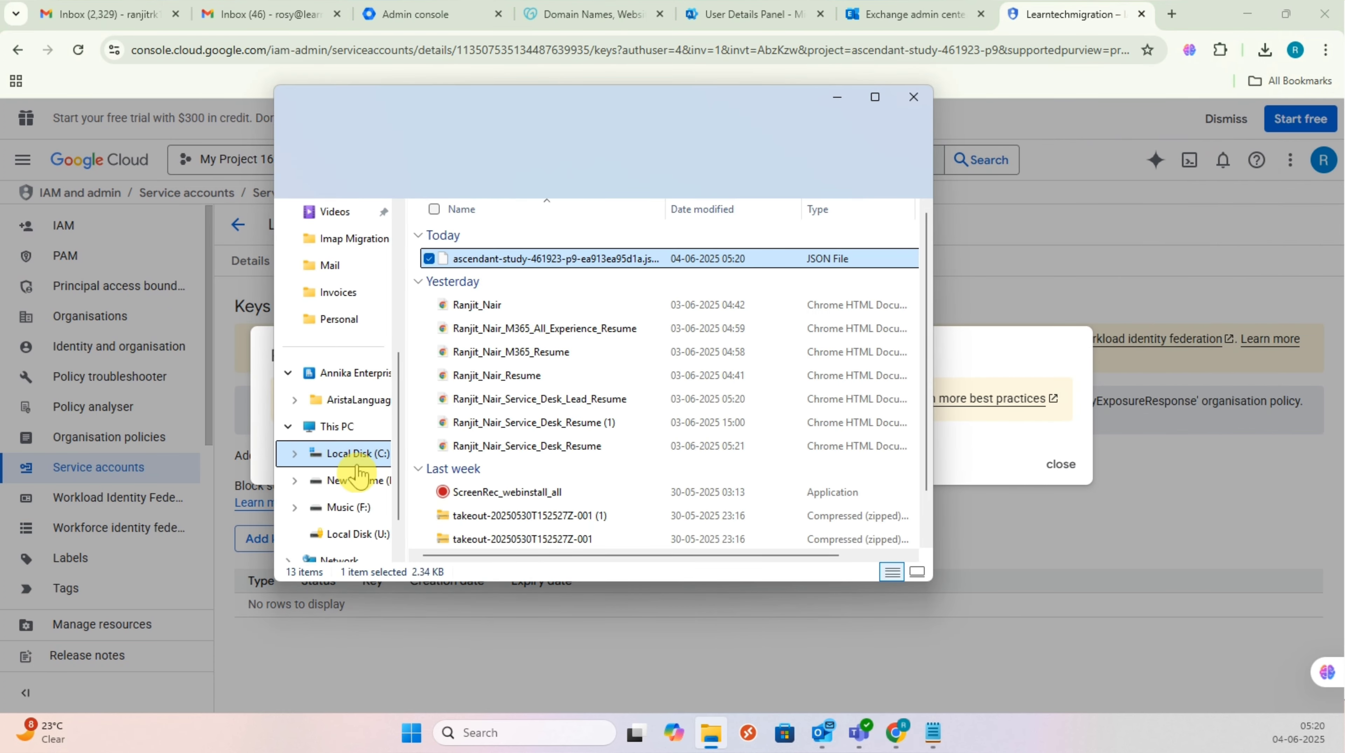
pyautogui.click(538, 259)
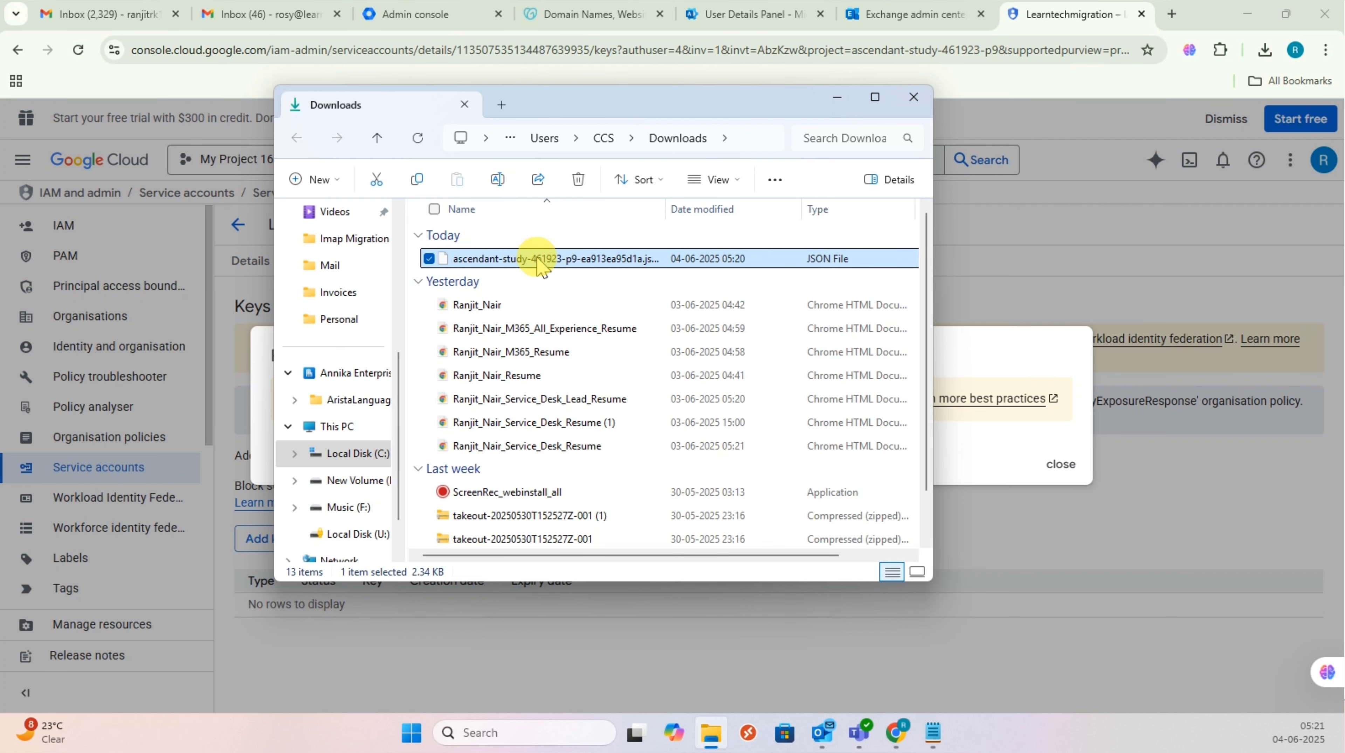
pyautogui.click(580, 262)
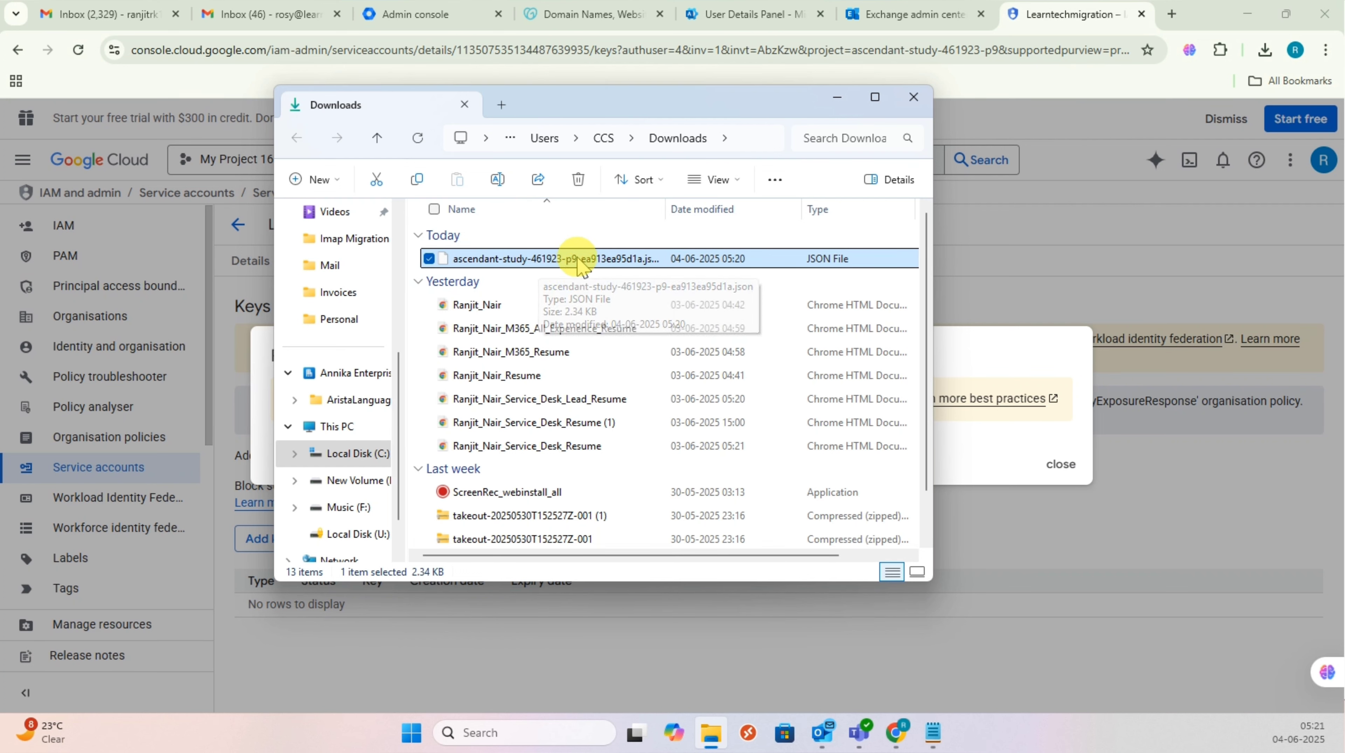
pyautogui.rightClick(588, 273)
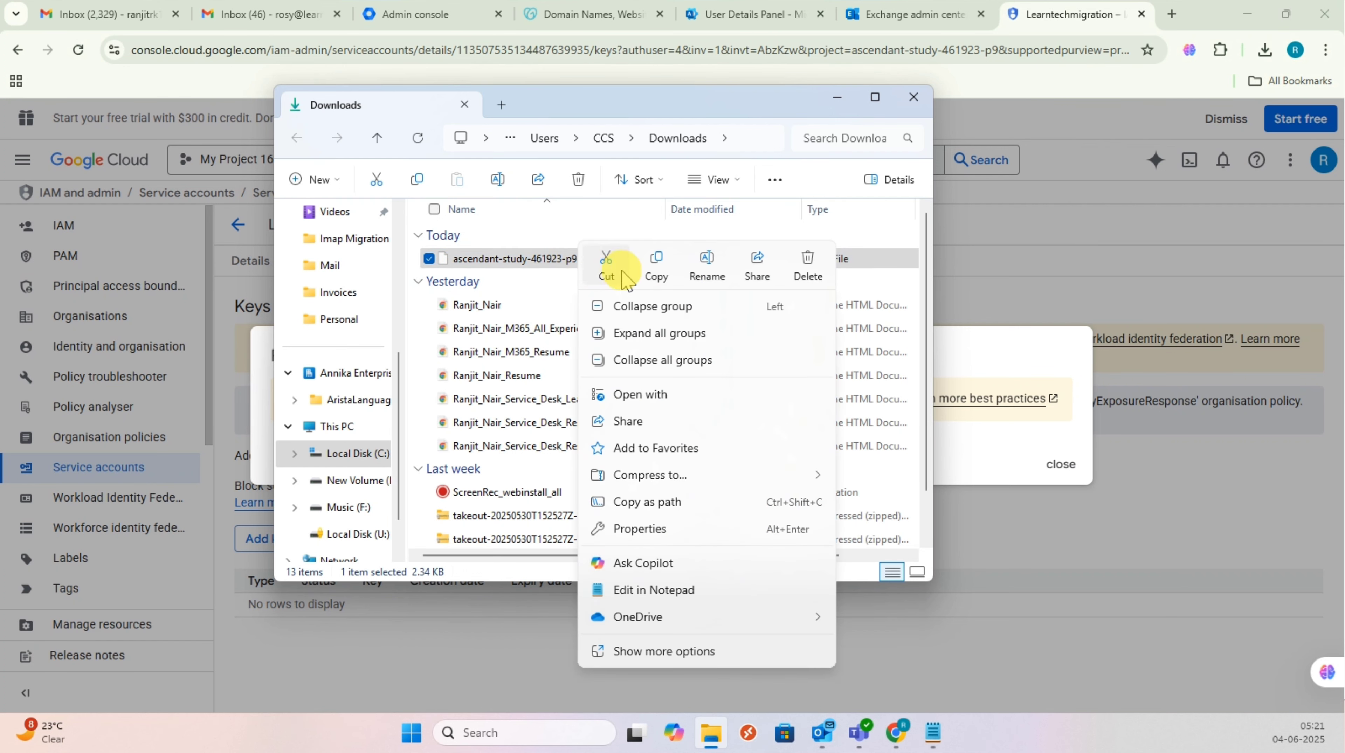
pyautogui.click(602, 264)
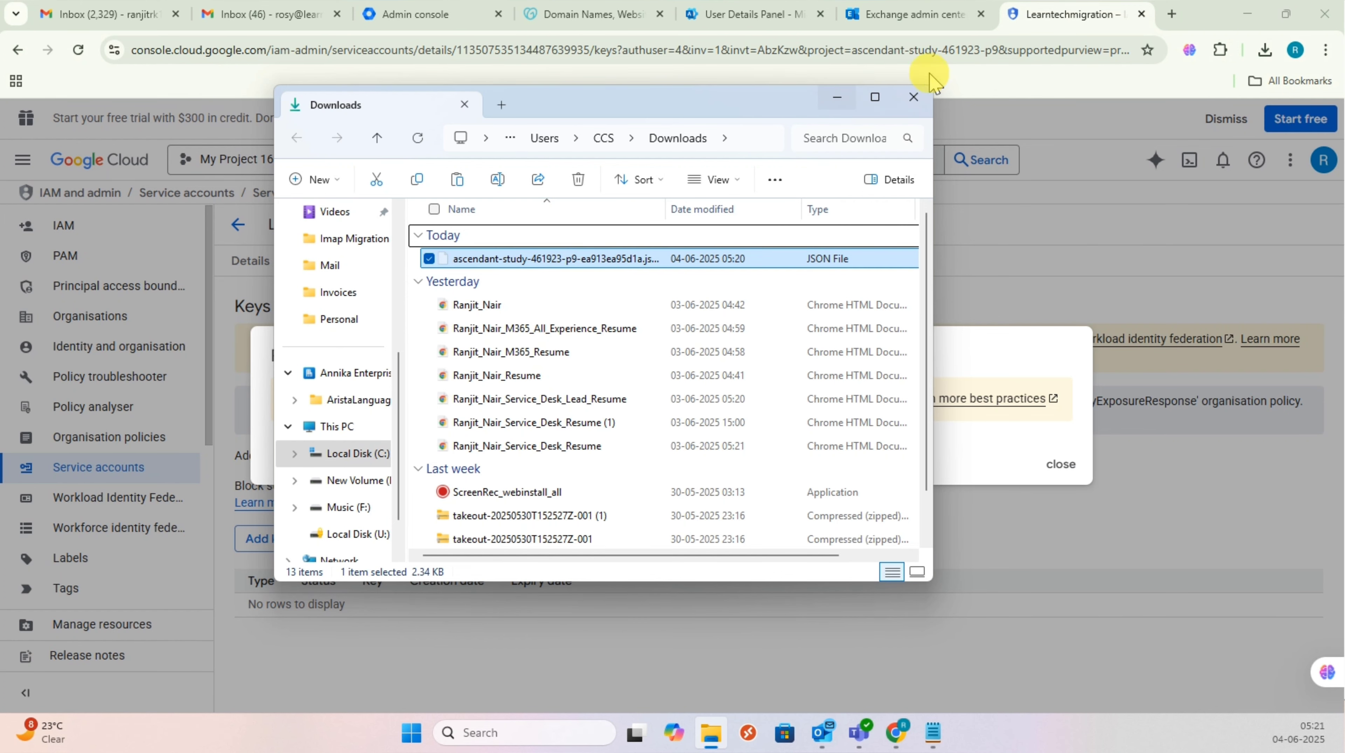
# Step: Drag the JSON key file from Downloads onto the desktop and restore the browser
pyautogui.click(1247, 13)
pyautogui.click(914, 96)
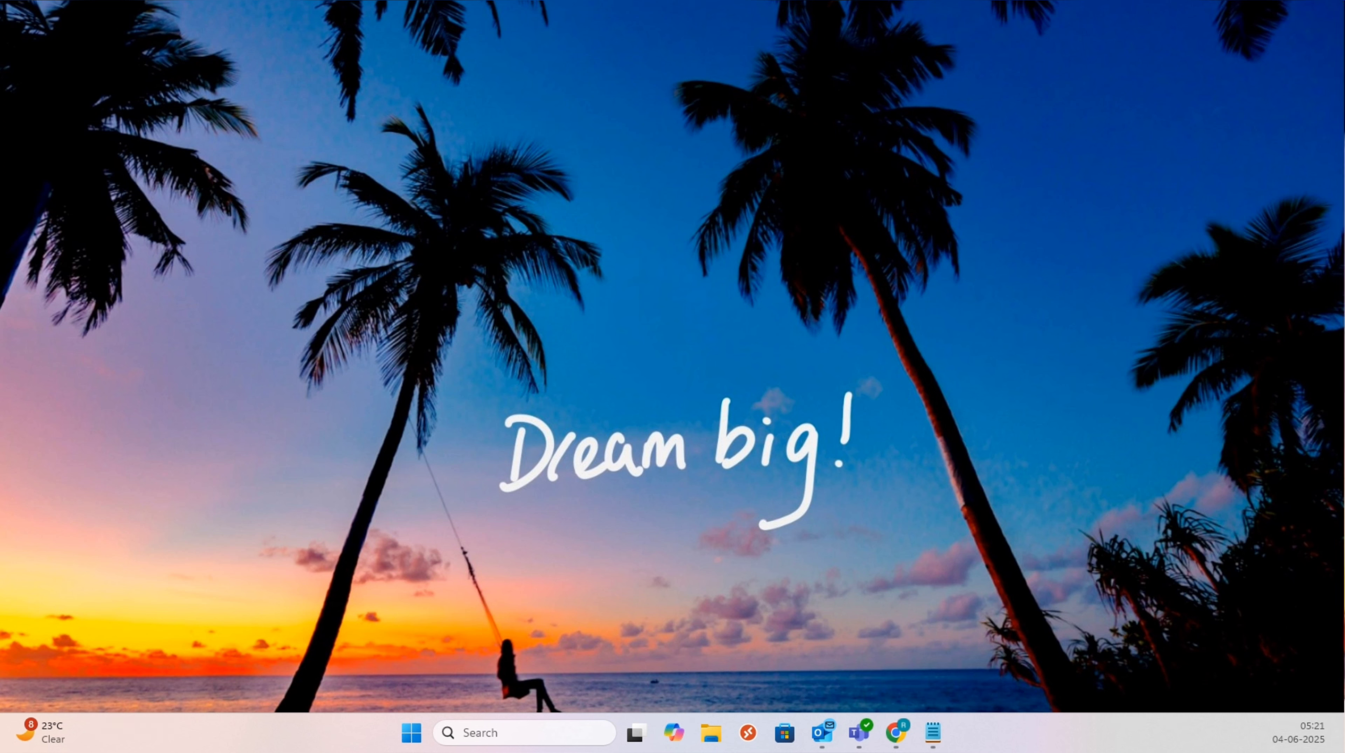
pyautogui.moveTo(715, 367); pyautogui.dragTo(369, 216)
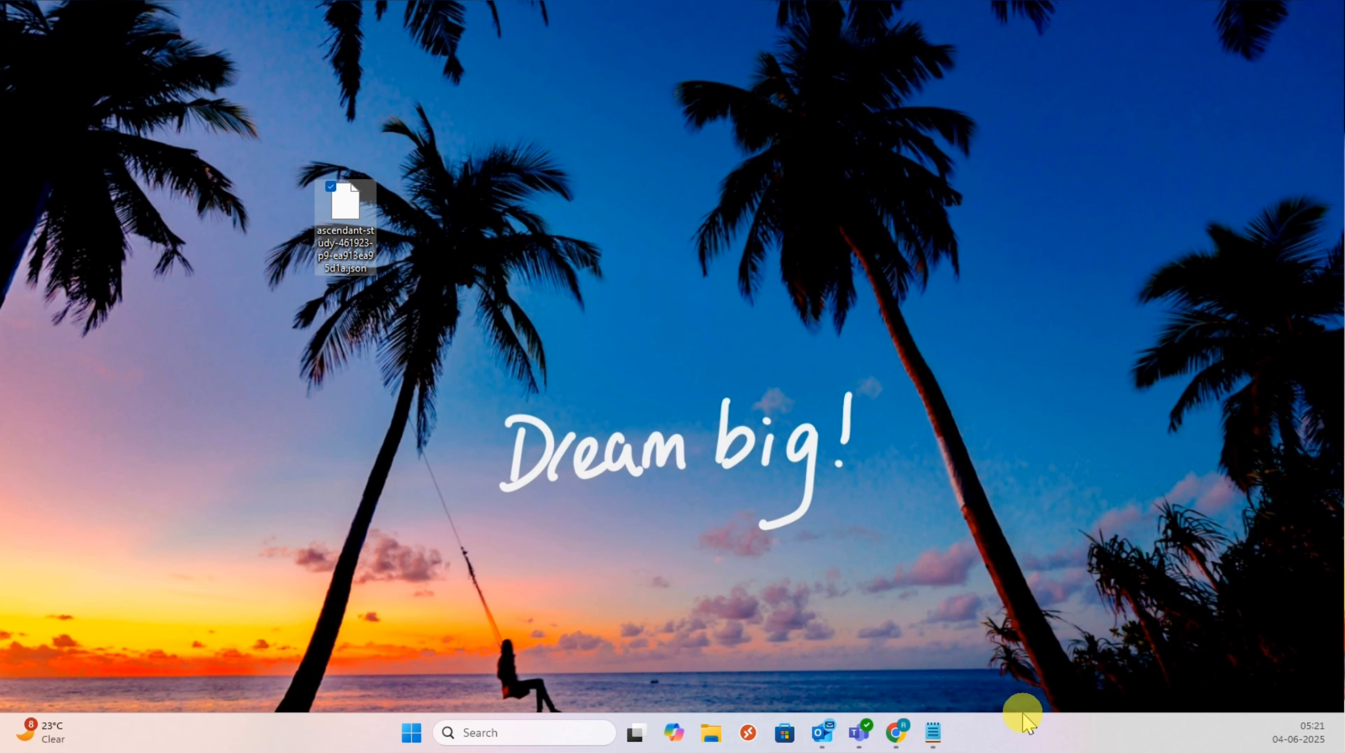
pyautogui.click(896, 736)
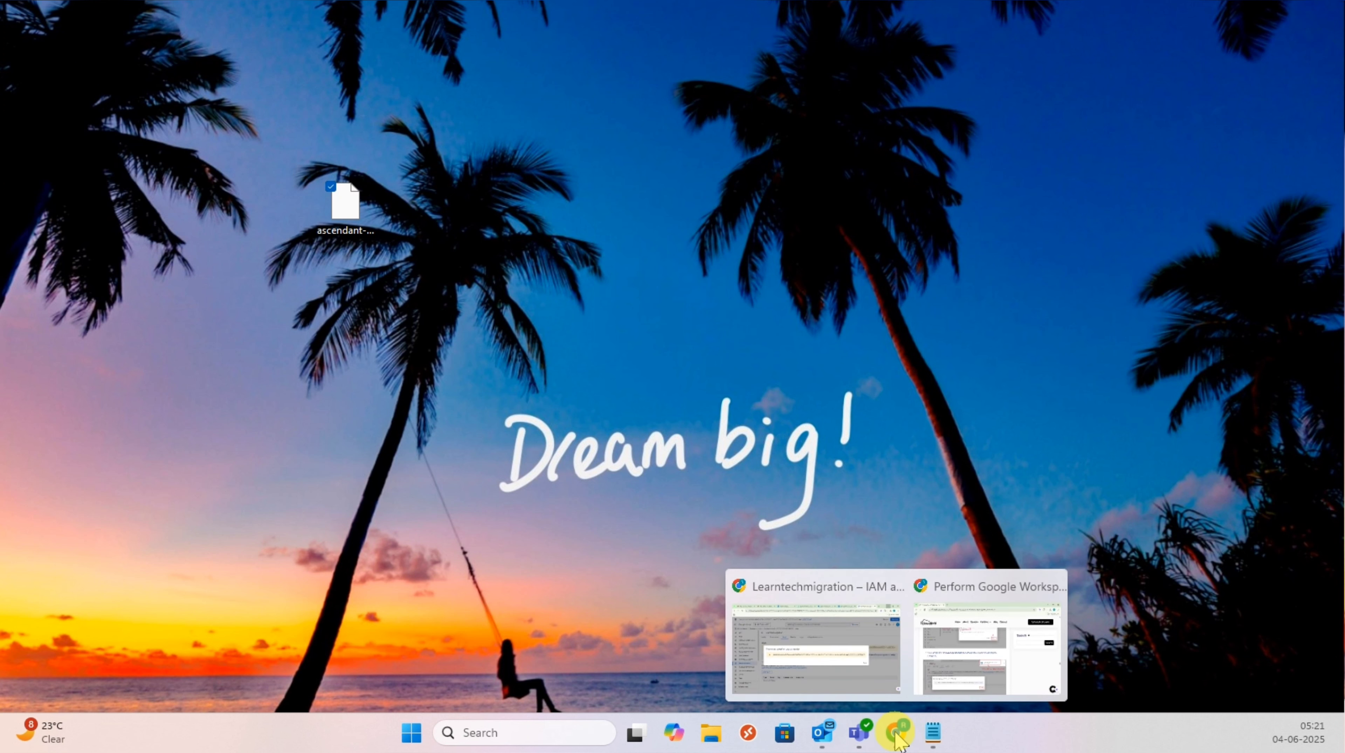
pyautogui.click(962, 653)
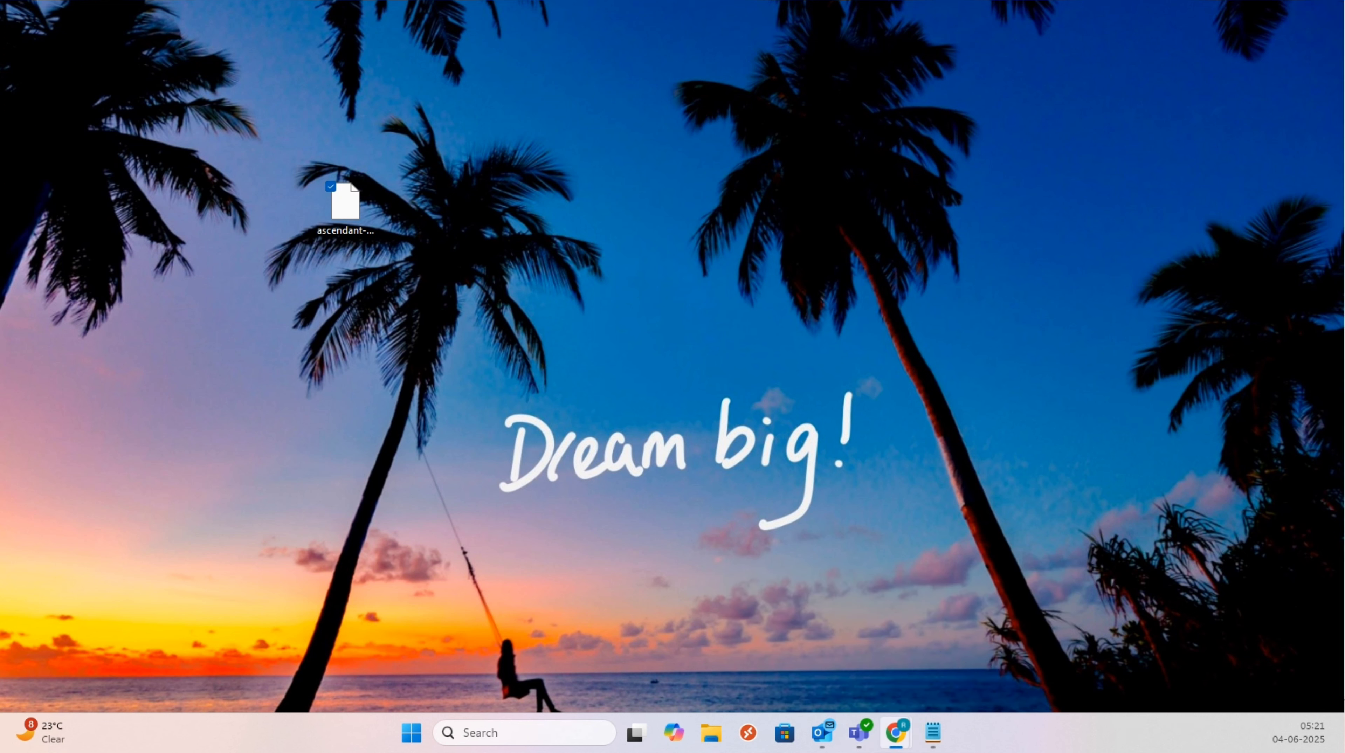
# Step: Return to the Learntechmigration Keys page and dismiss the private key saved notice
pyautogui.click(894, 741)
pyautogui.click(809, 659)
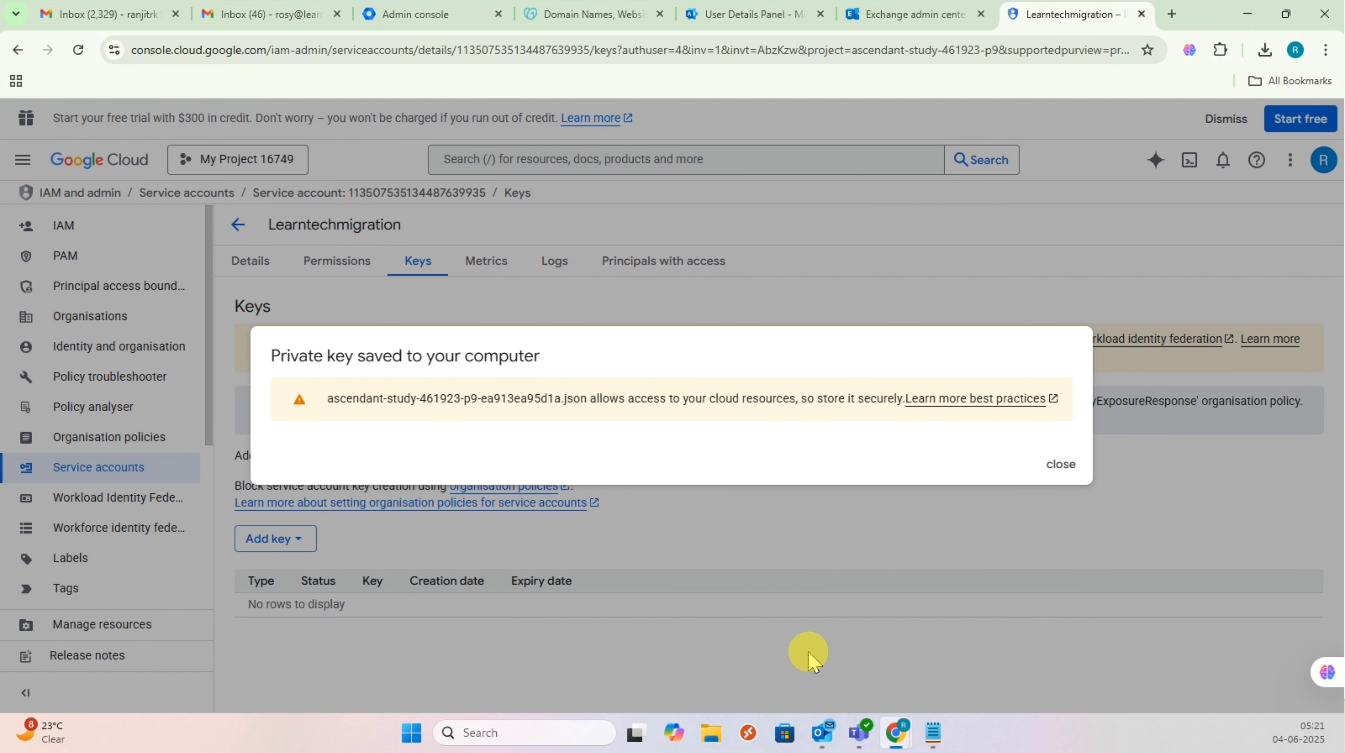
pyautogui.click(1069, 469)
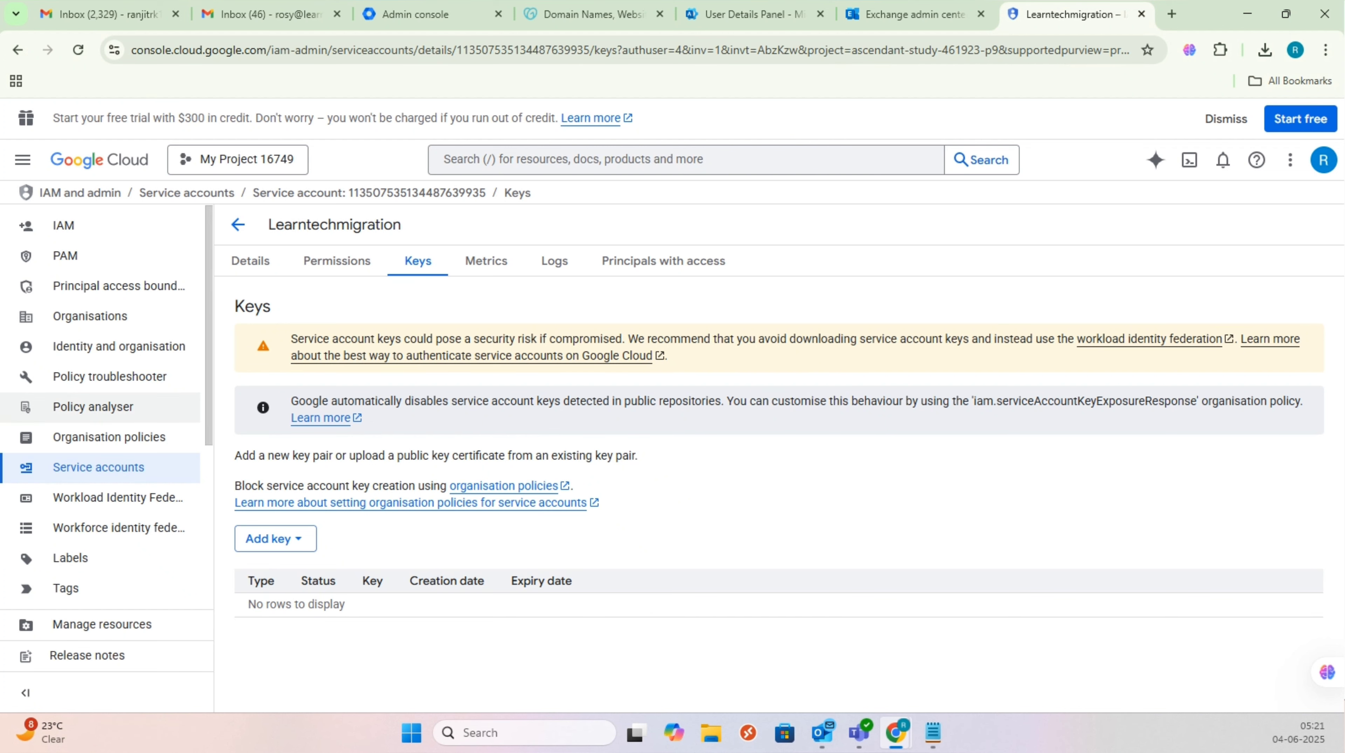
# Step: Search the Google Workspace Admin console for 'api', then 'gmail api', and browse the results
pyautogui.click(444, 14)
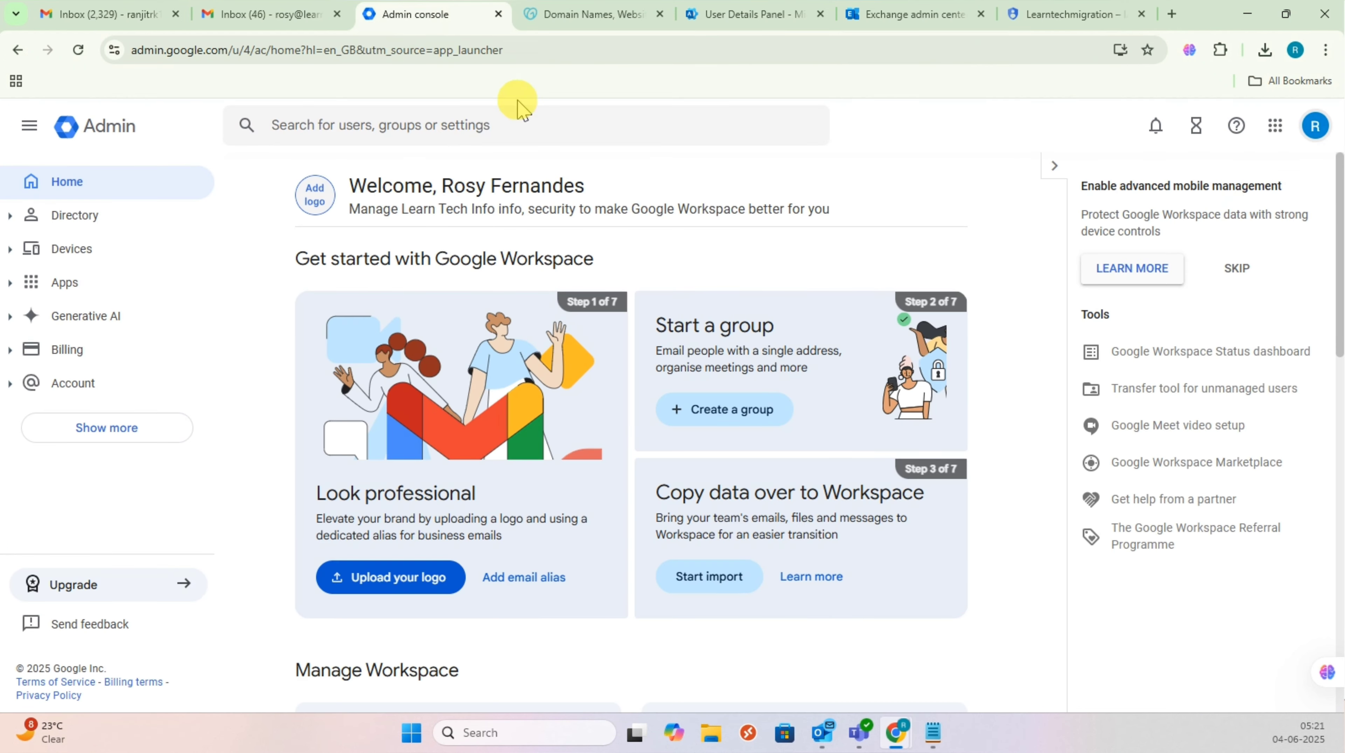
pyautogui.press('/')
pyautogui.write('api')
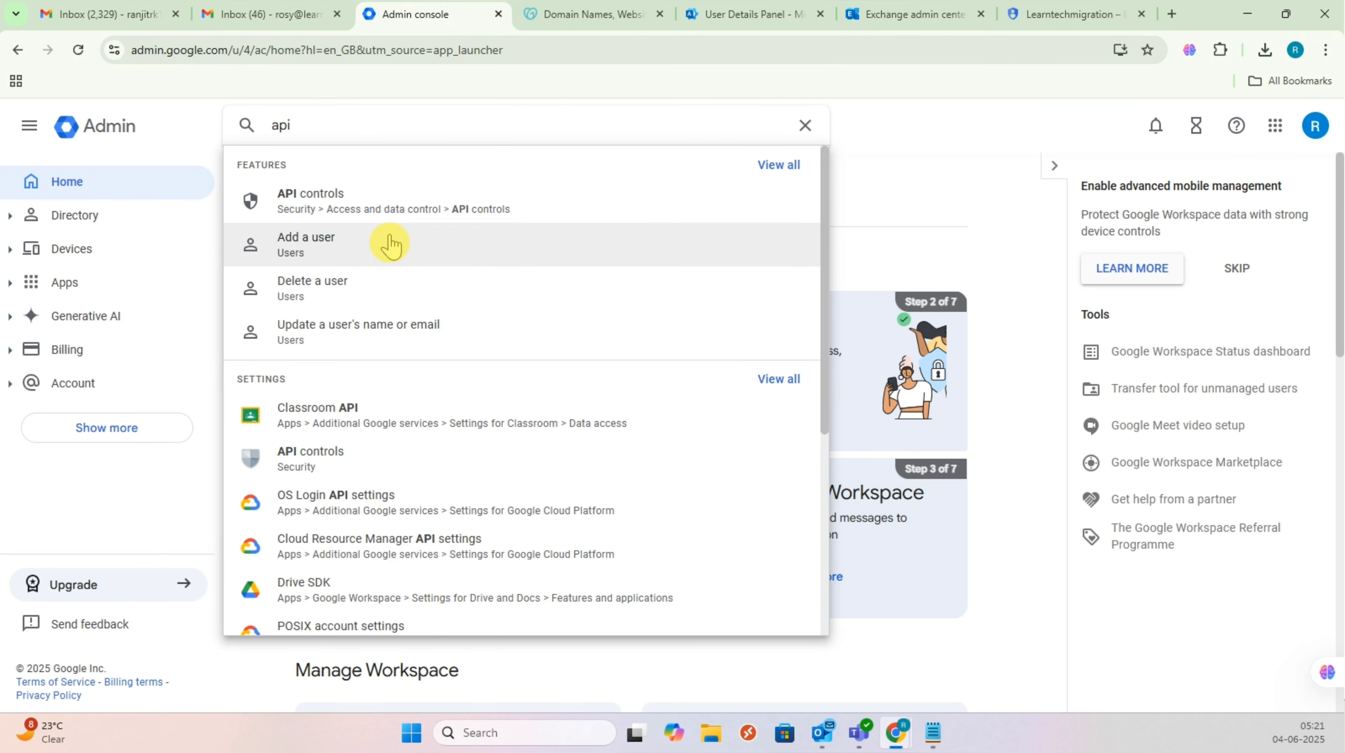
pyautogui.doubleClick(330, 126)
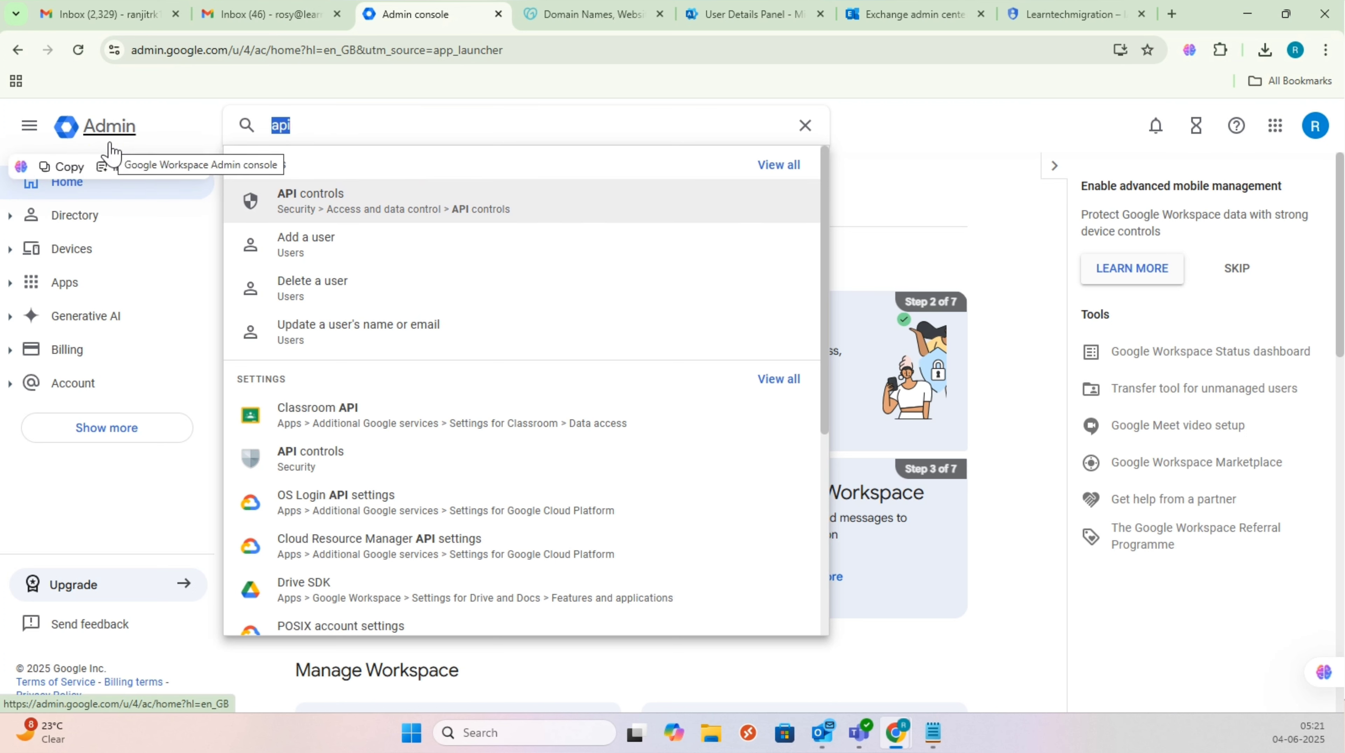
pyautogui.write('gmail')
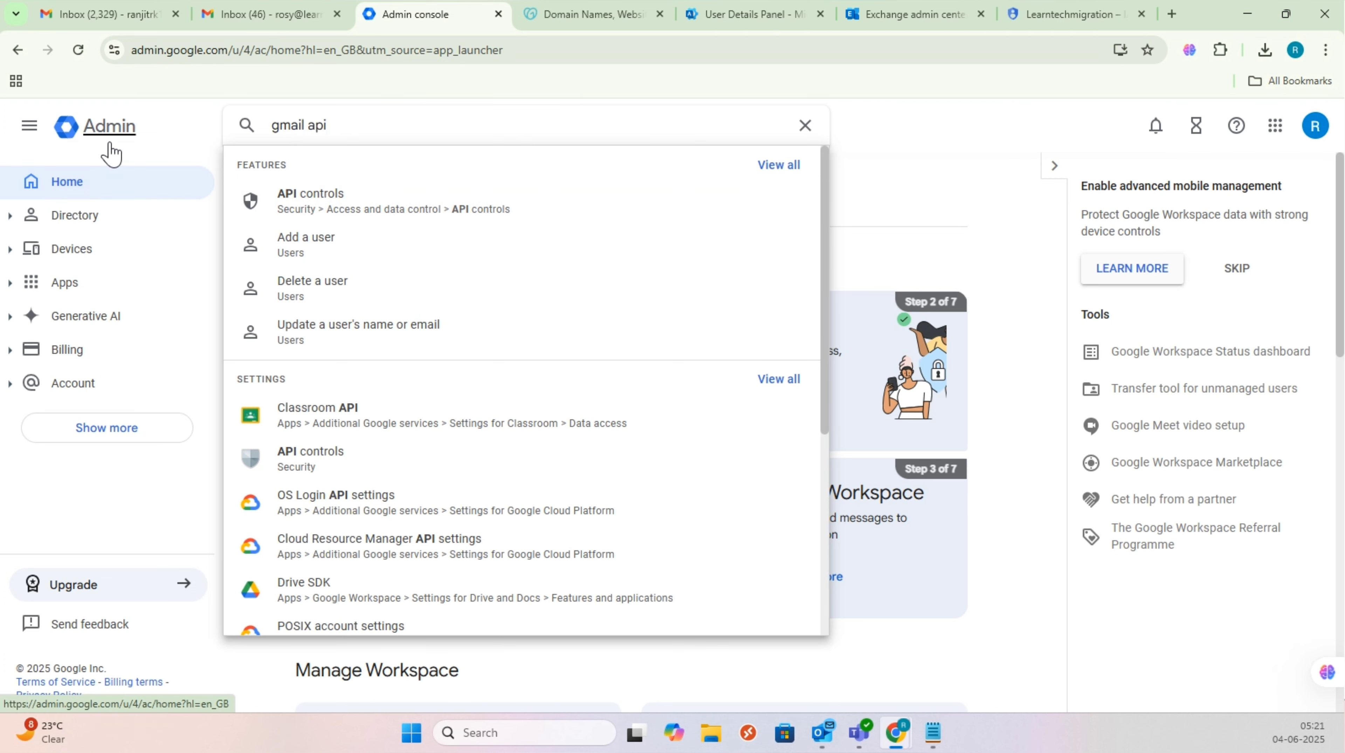
pyautogui.click(395, 204)
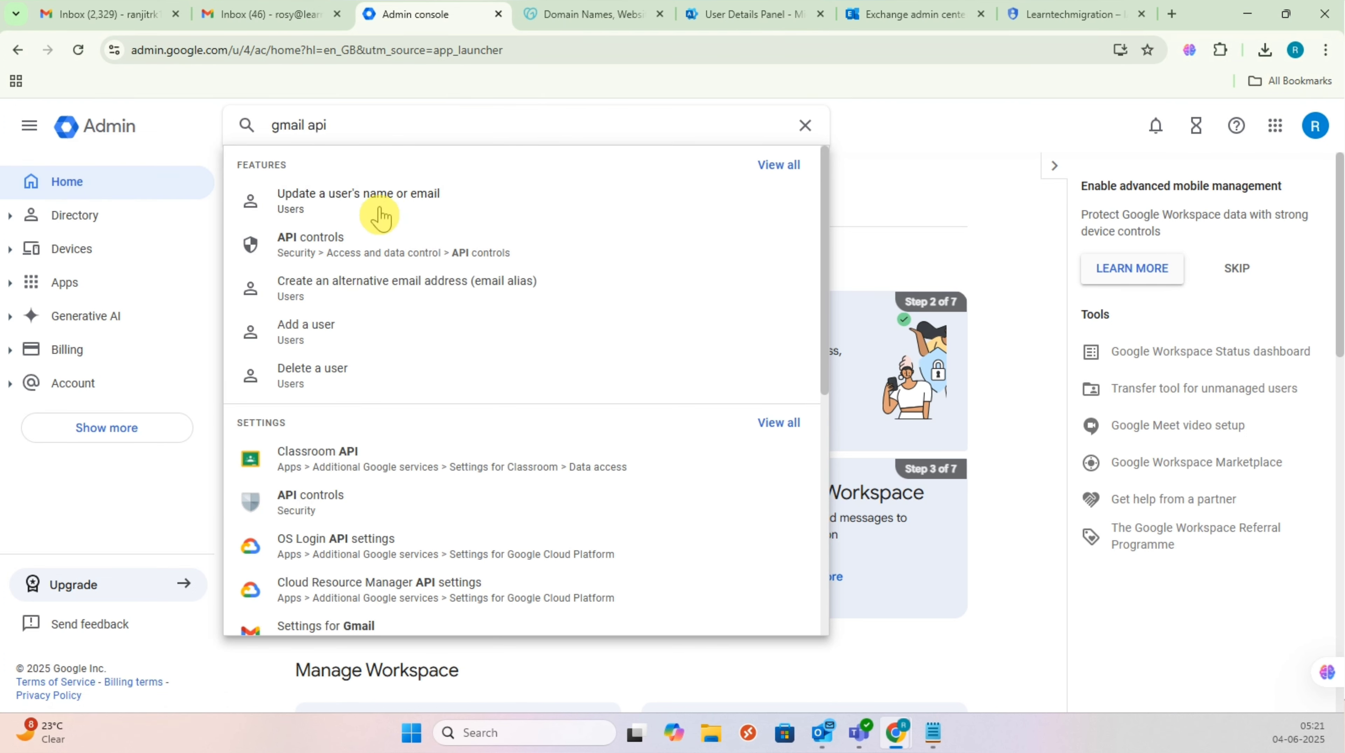
pyautogui.scroll(-3, 356, 517)
pyautogui.scroll(-1, 358, 525)
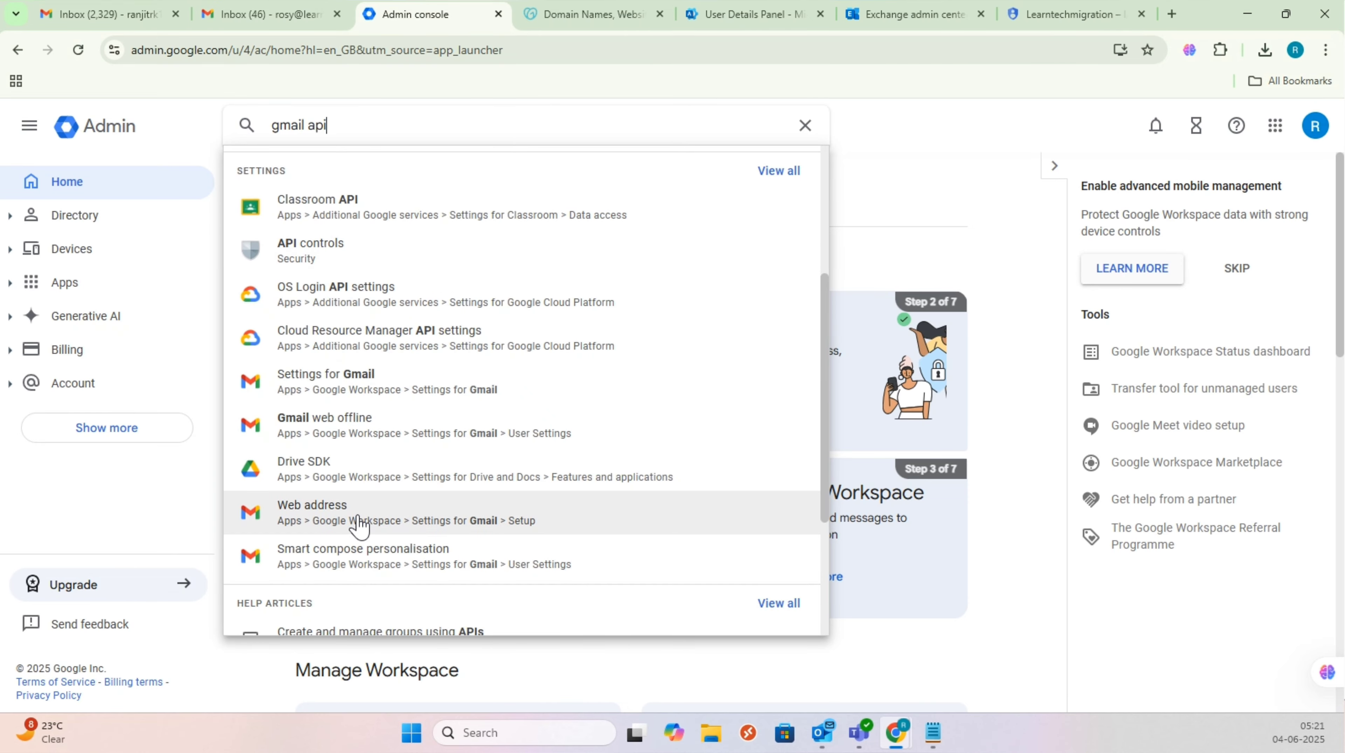
pyautogui.scroll(5, 362, 520)
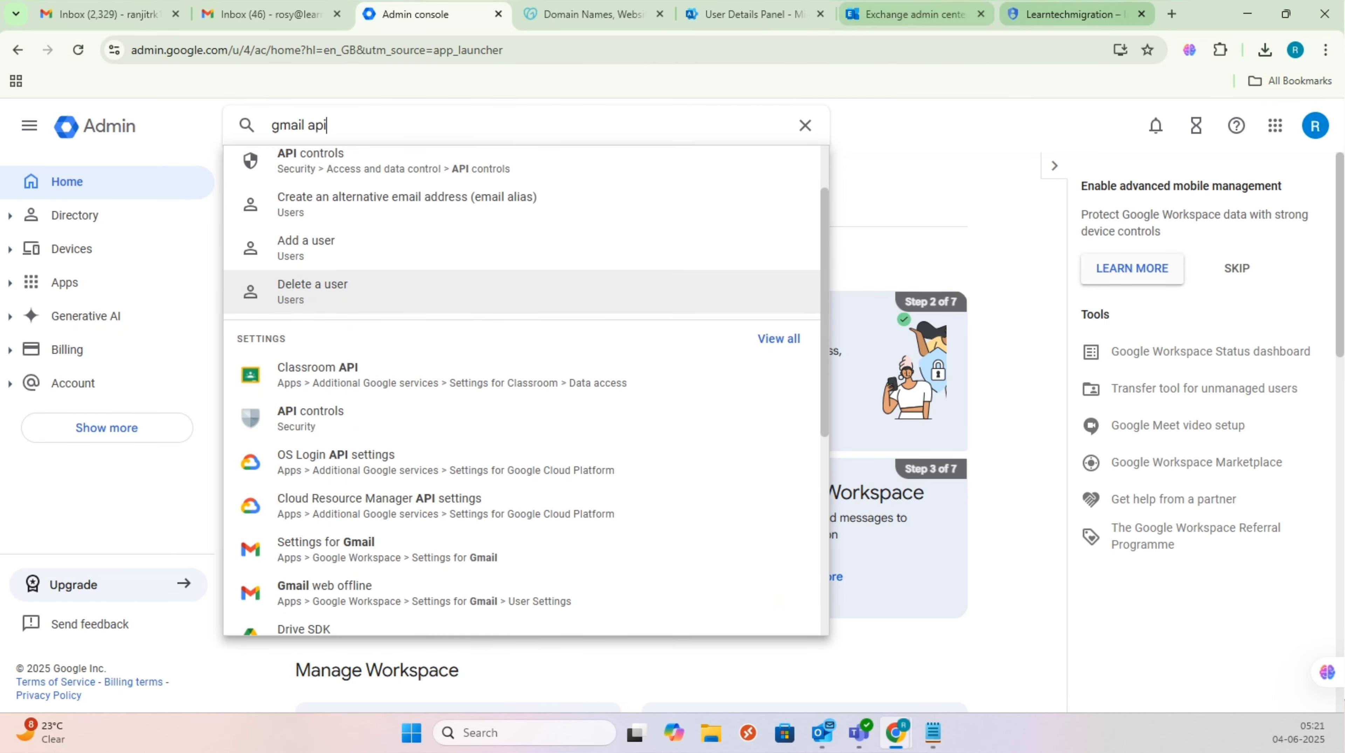
pyautogui.click(1070, 14)
# Step: Find the Gmail API via Google Cloud search and enable it for My Project 16749
pyautogui.click(873, 21)
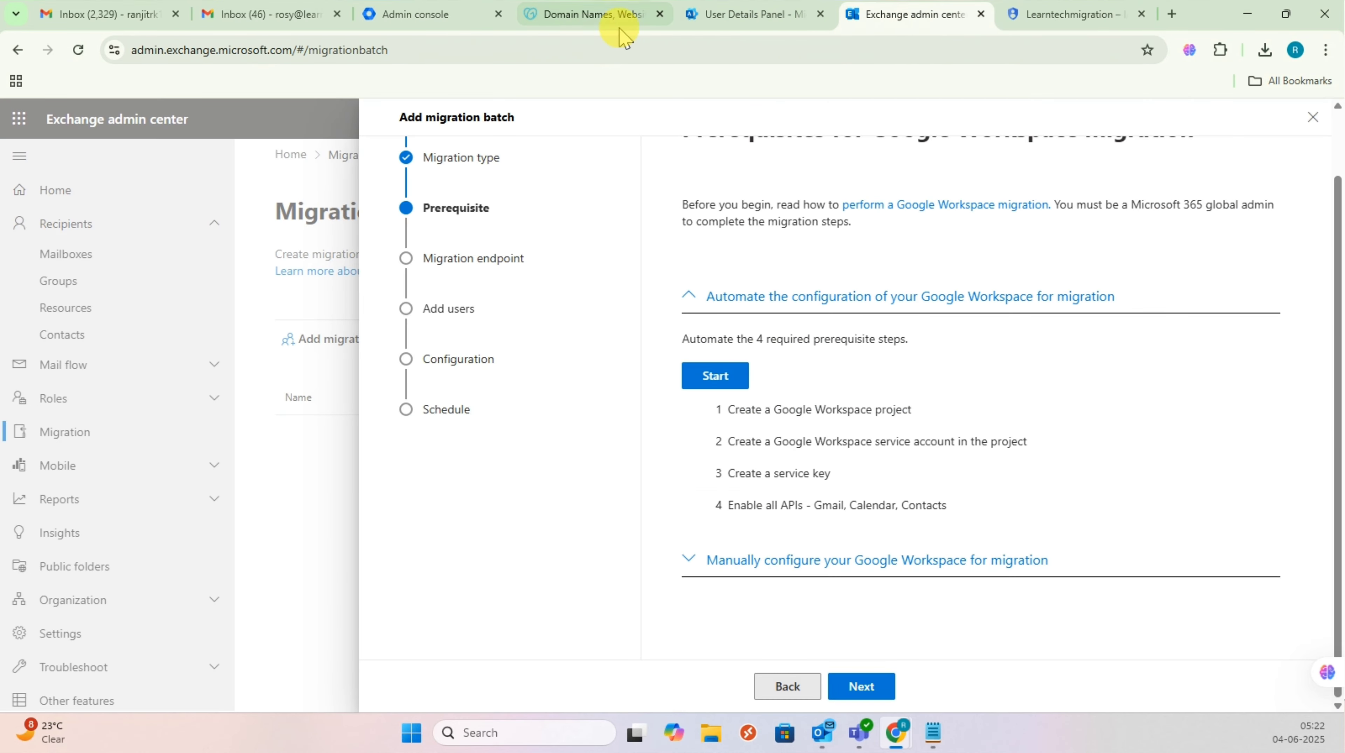
pyautogui.click(449, 21)
pyautogui.click(1023, 21)
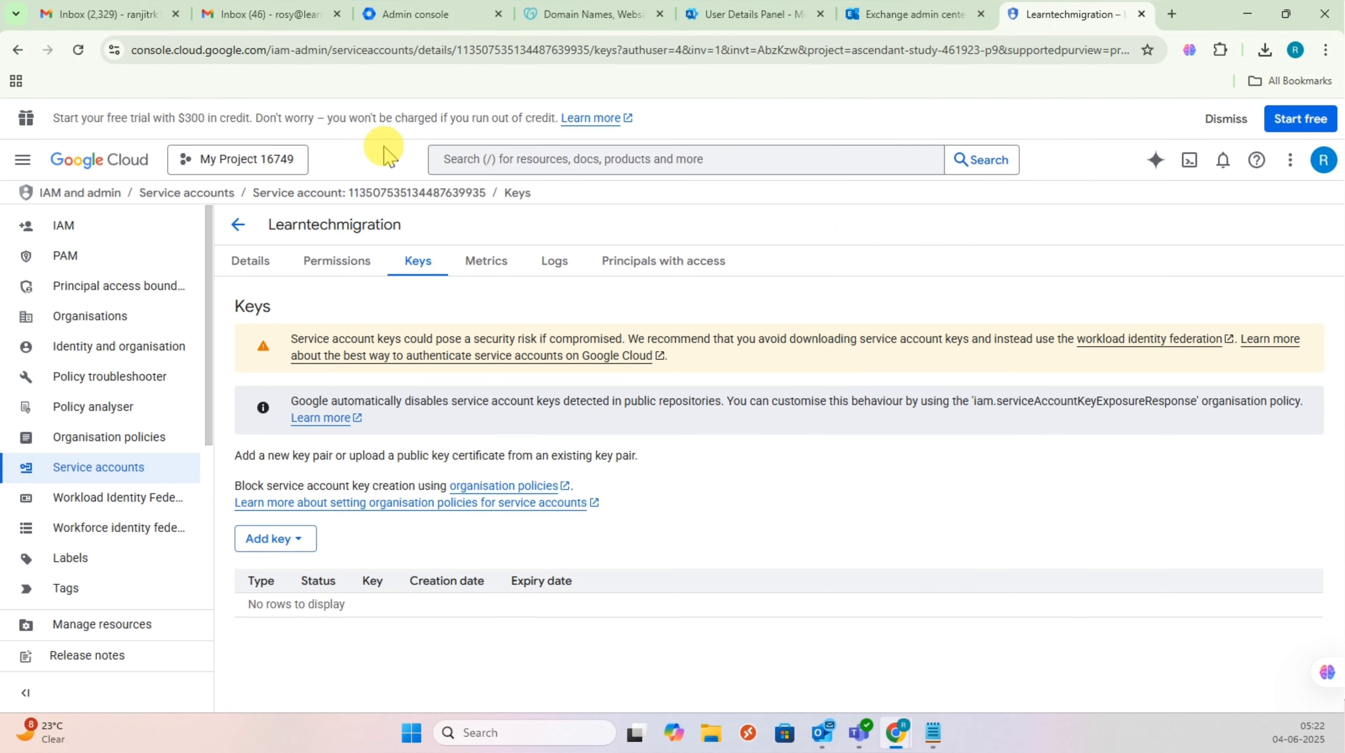
pyautogui.click(537, 160)
pyautogui.write('gmail api')
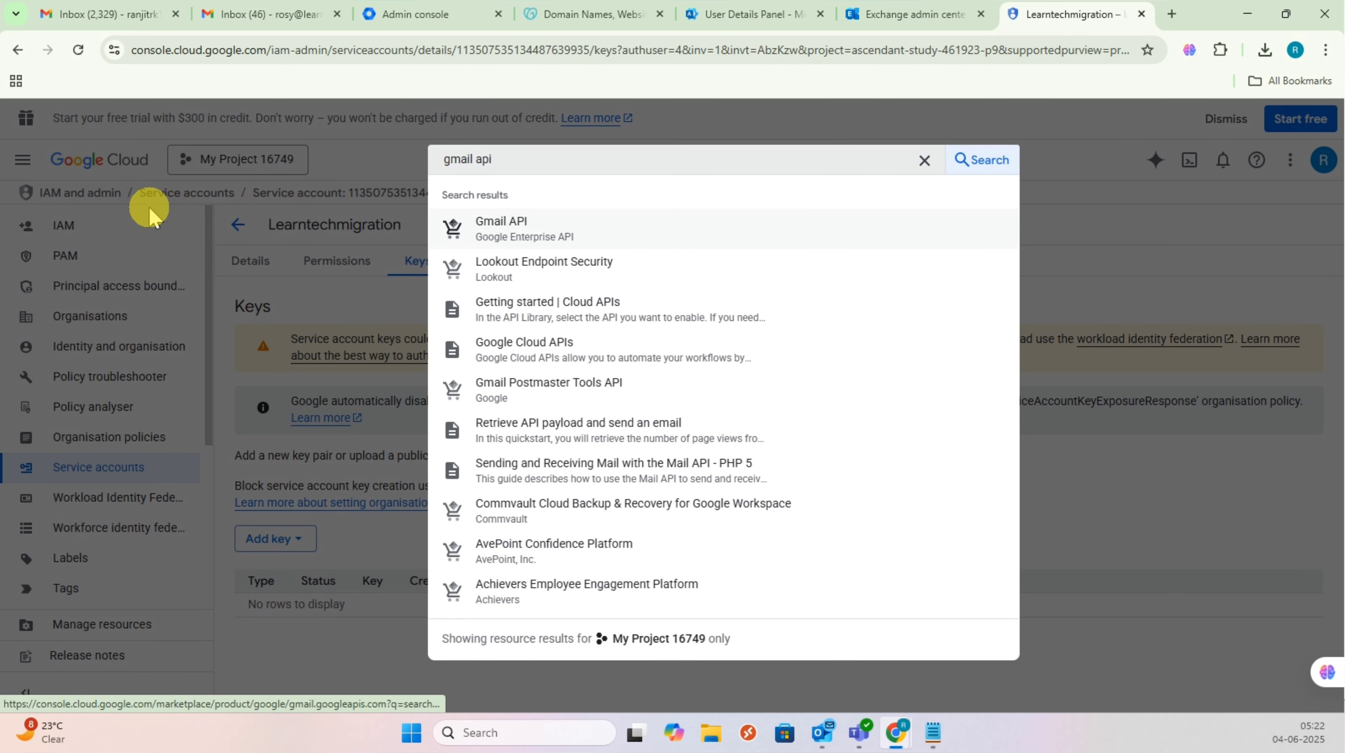
pyautogui.click(495, 230)
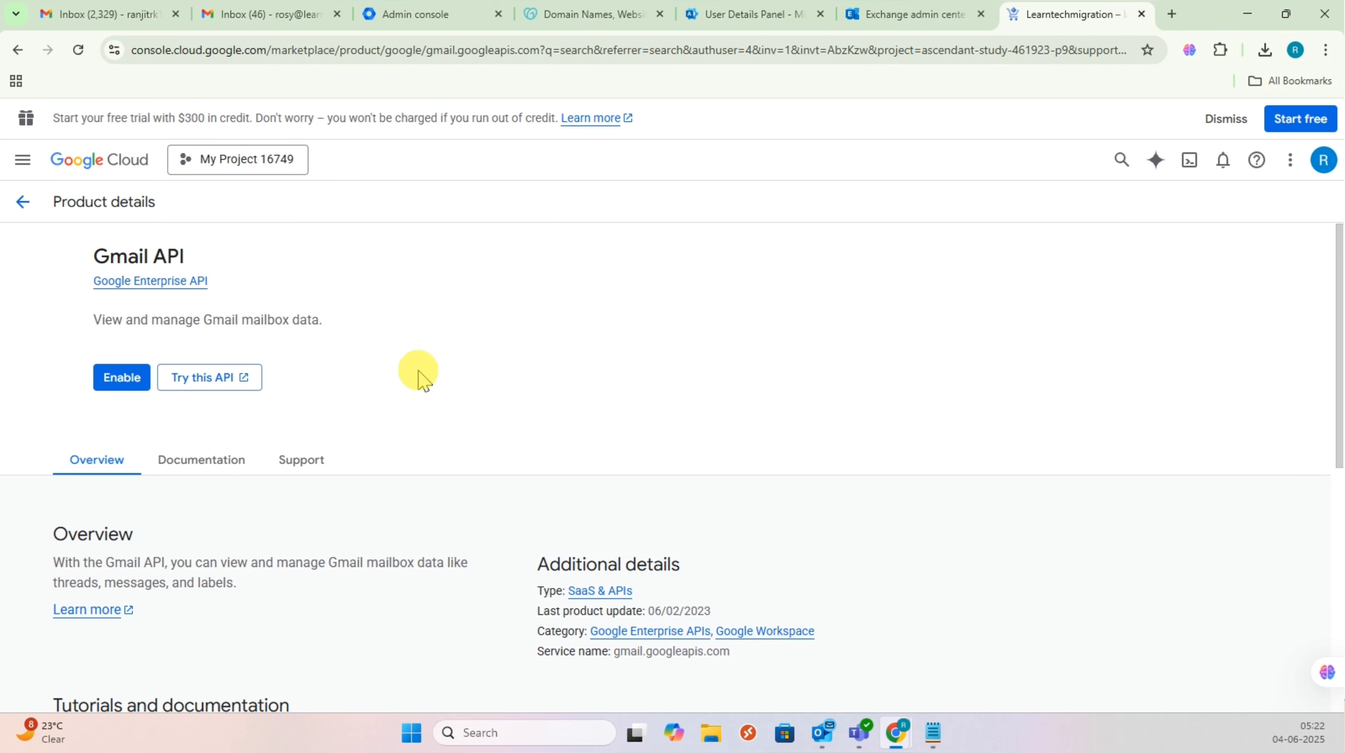
pyautogui.click(181, 381)
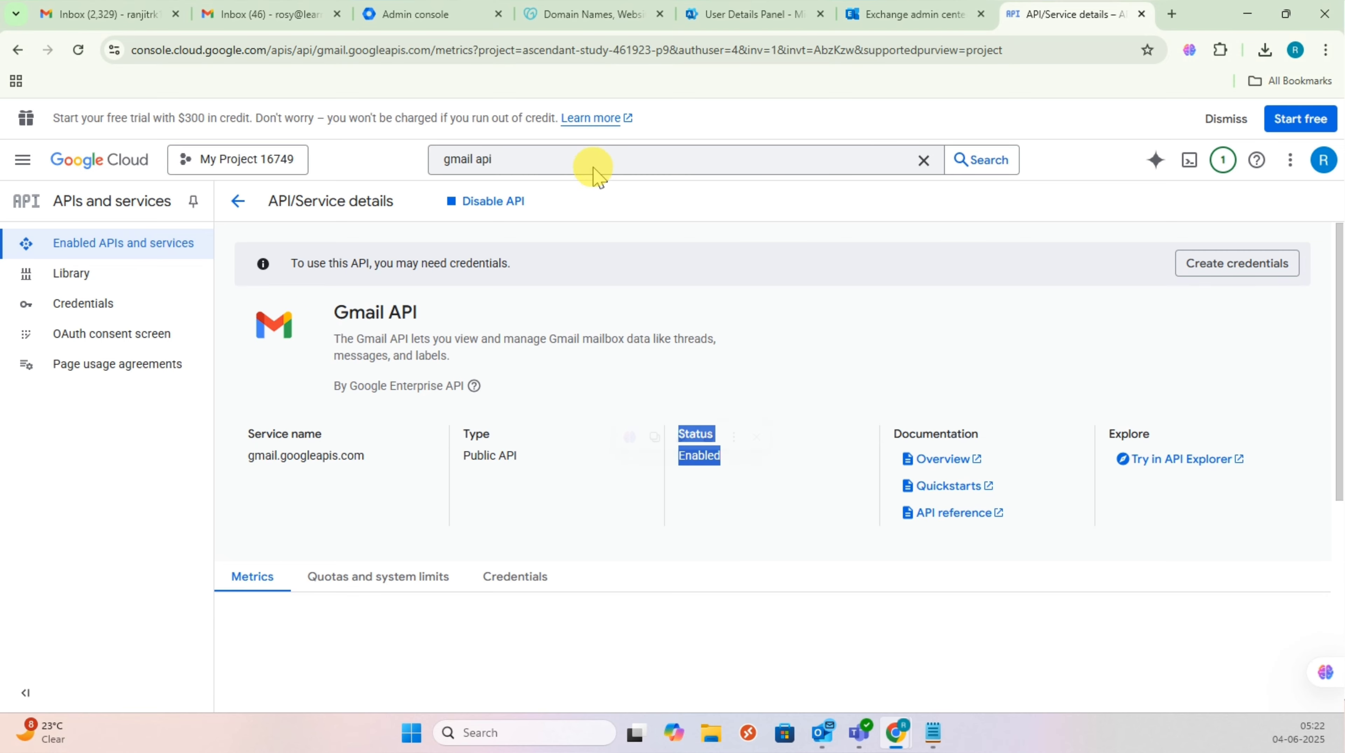
pyautogui.click(422, 165)
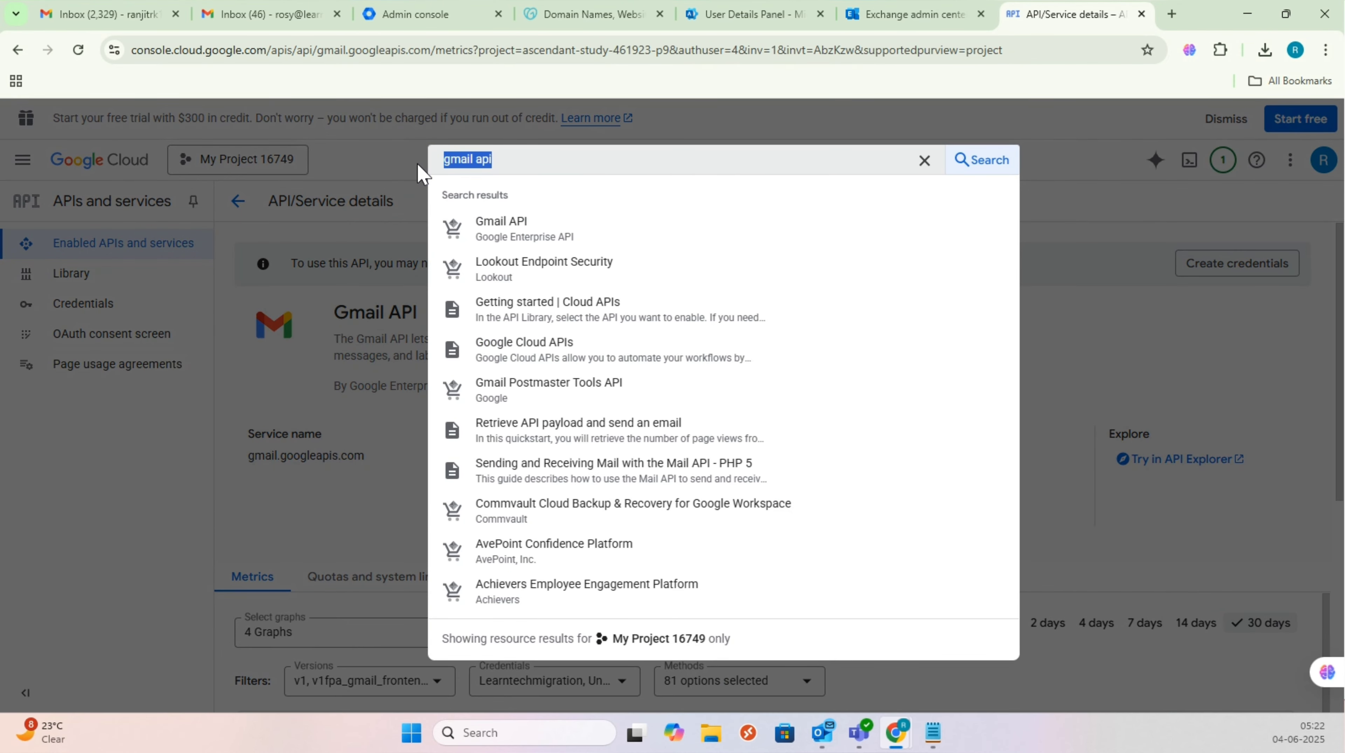
# Step: Search 'Contacts' and enable the Contacts API, confirming its Enabled status
pyautogui.write('Contacts')
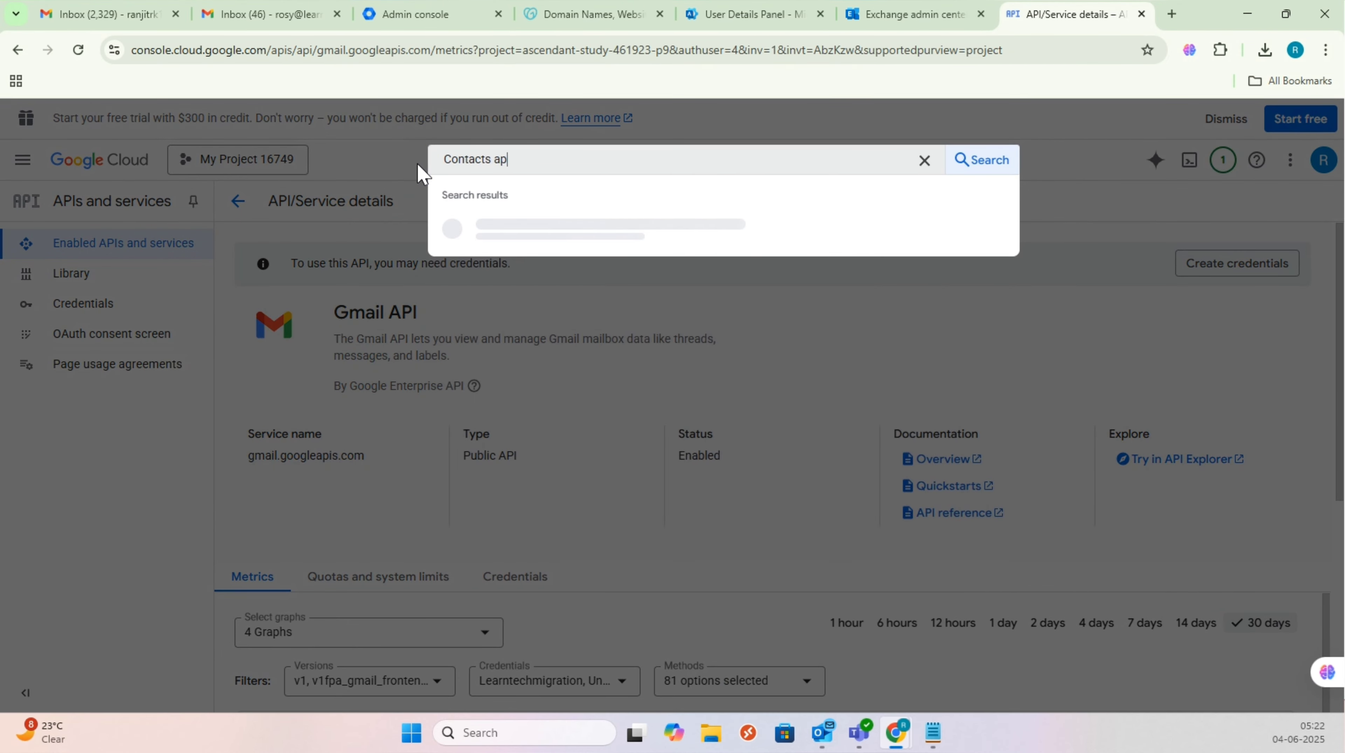
pyautogui.click(548, 225)
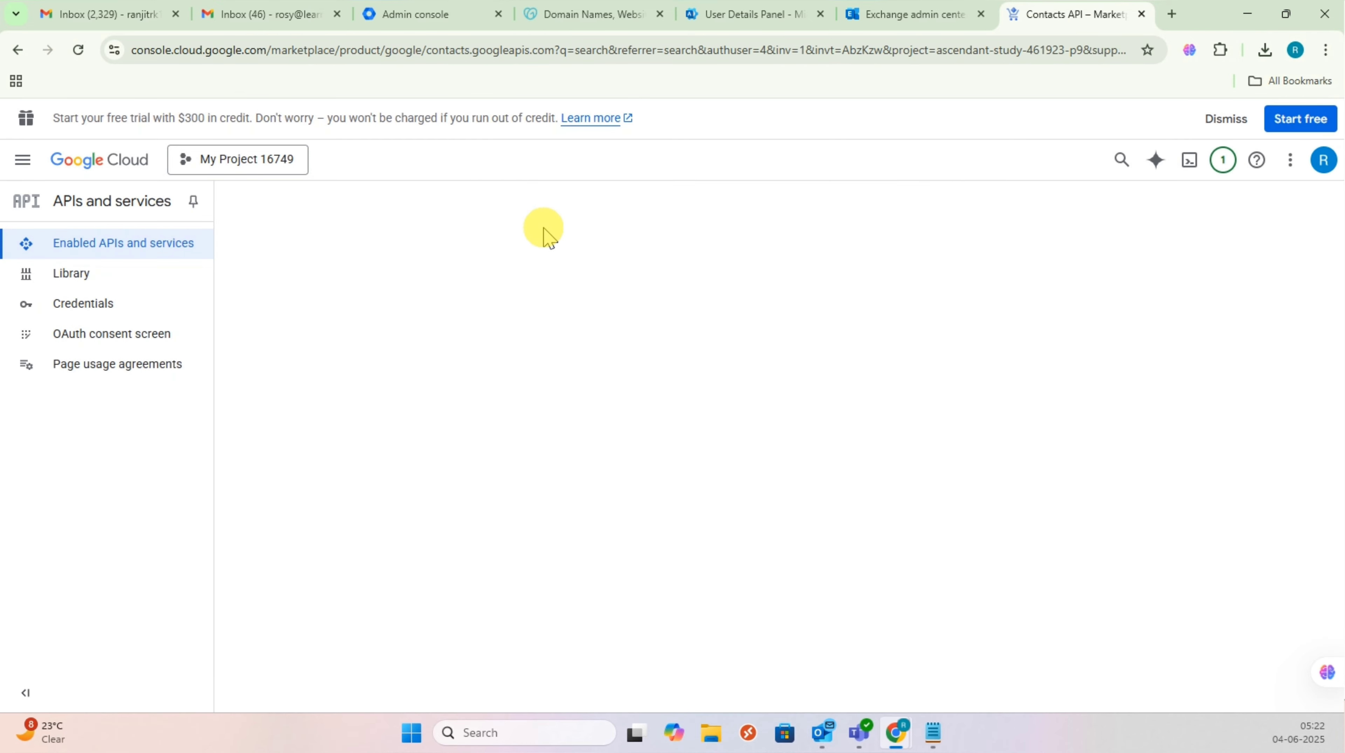
pyautogui.click(189, 379)
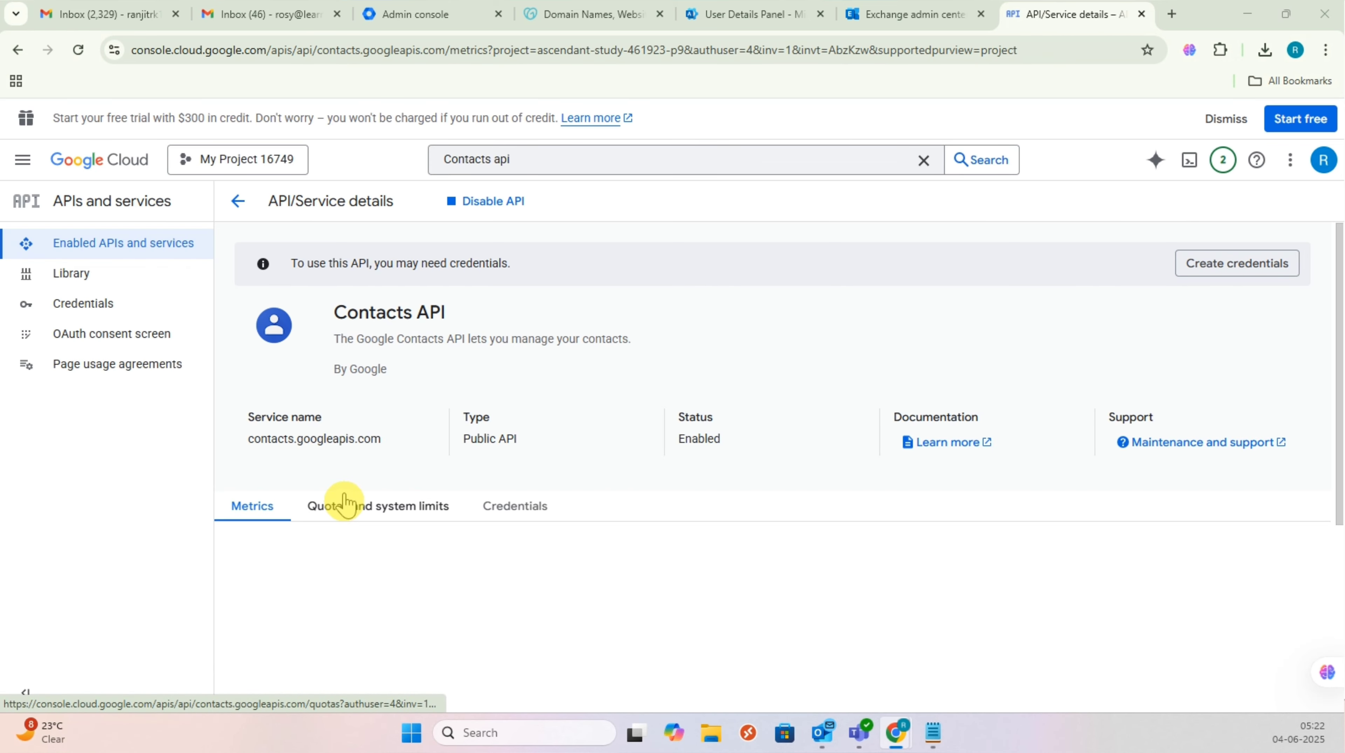
pyautogui.moveTo(724, 439); pyautogui.dragTo(672, 446)
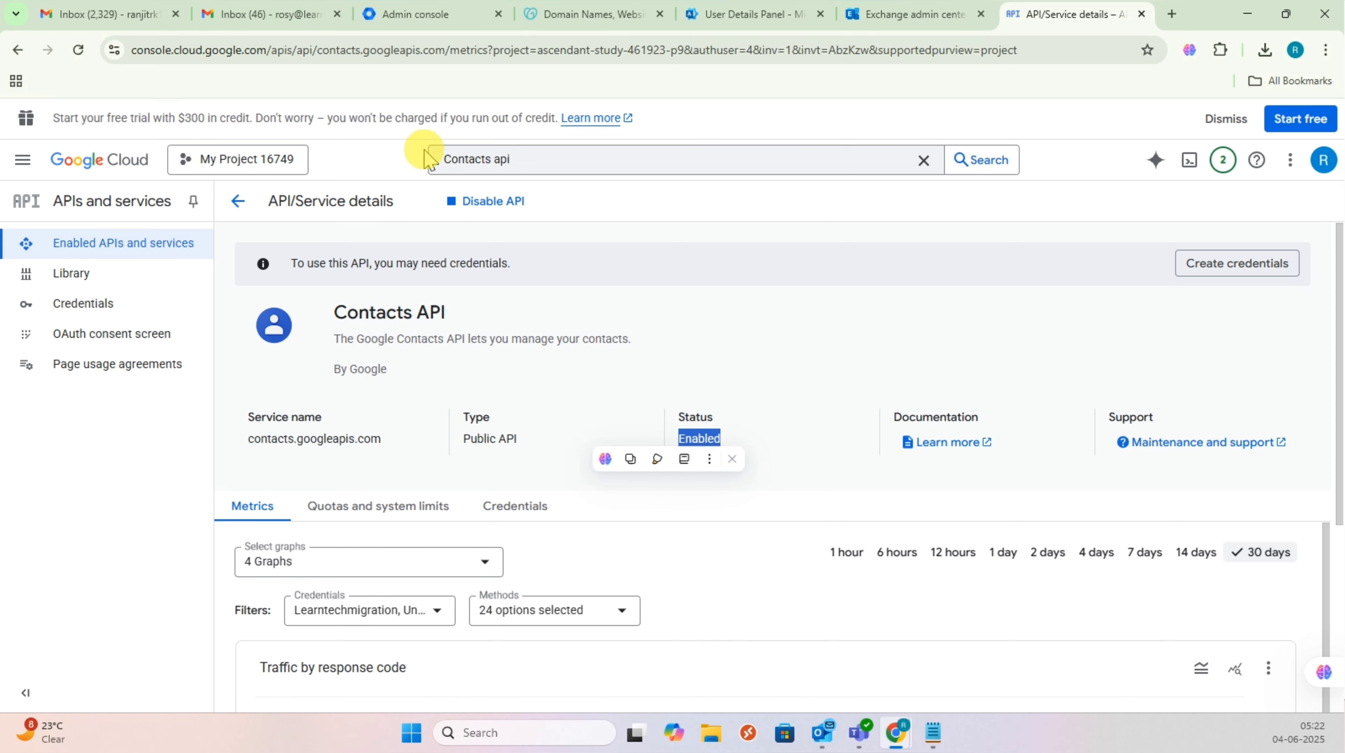
pyautogui.click(525, 160)
# Step: Search 'google calendar api' and enable the Google Calendar API, confirming Status Enabled
pyautogui.write('google al')
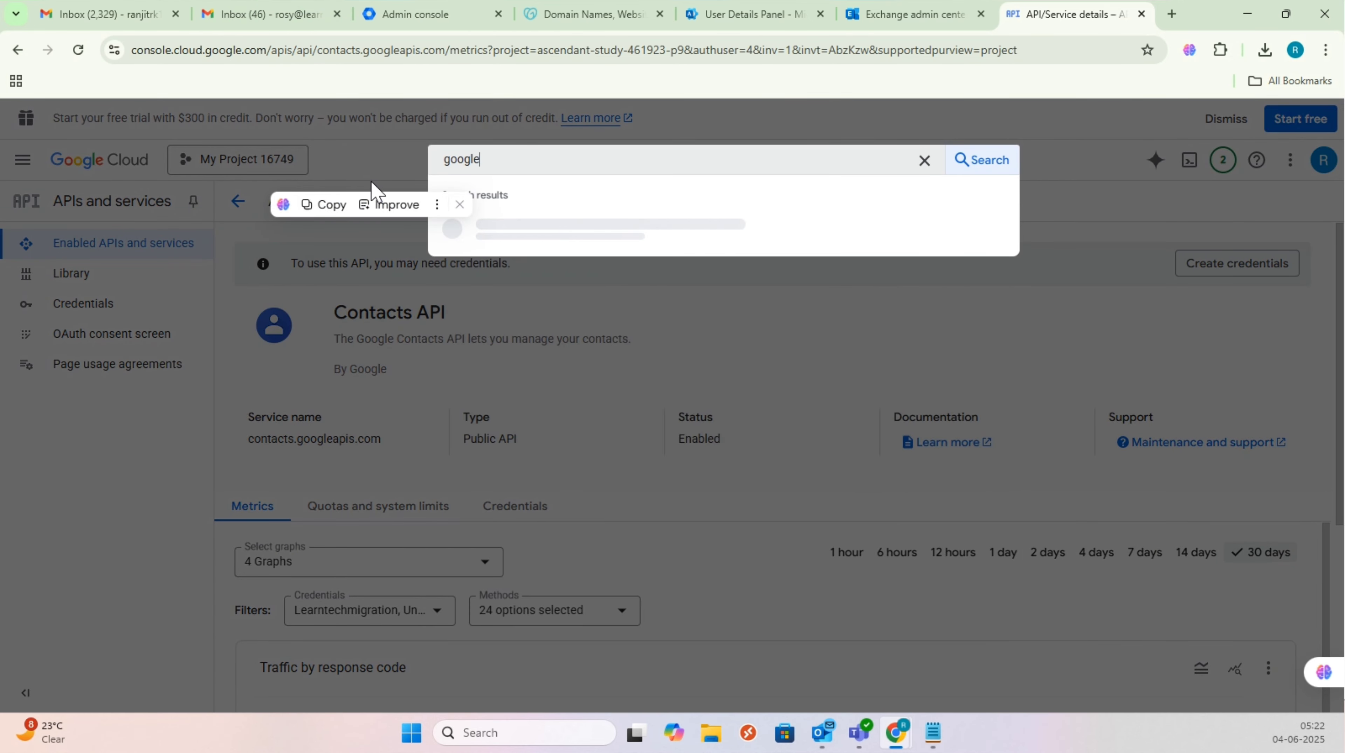
pyautogui.press('BackSpace')
pyautogui.press('BackSpace')
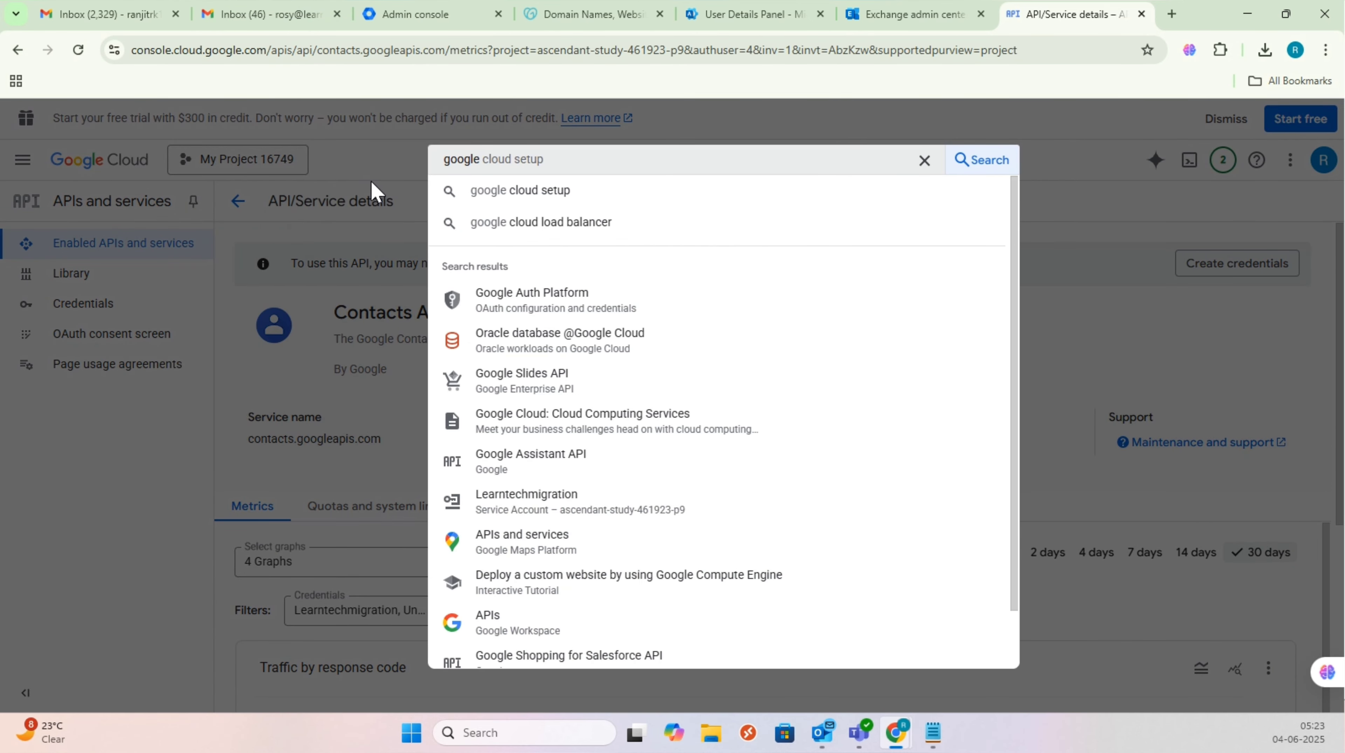
pyautogui.write('cal')
pyautogui.press('BackSpace')
pyautogui.press('BackSpace')
pyautogui.press('BackSpace')
pyautogui.press('BackSpace')
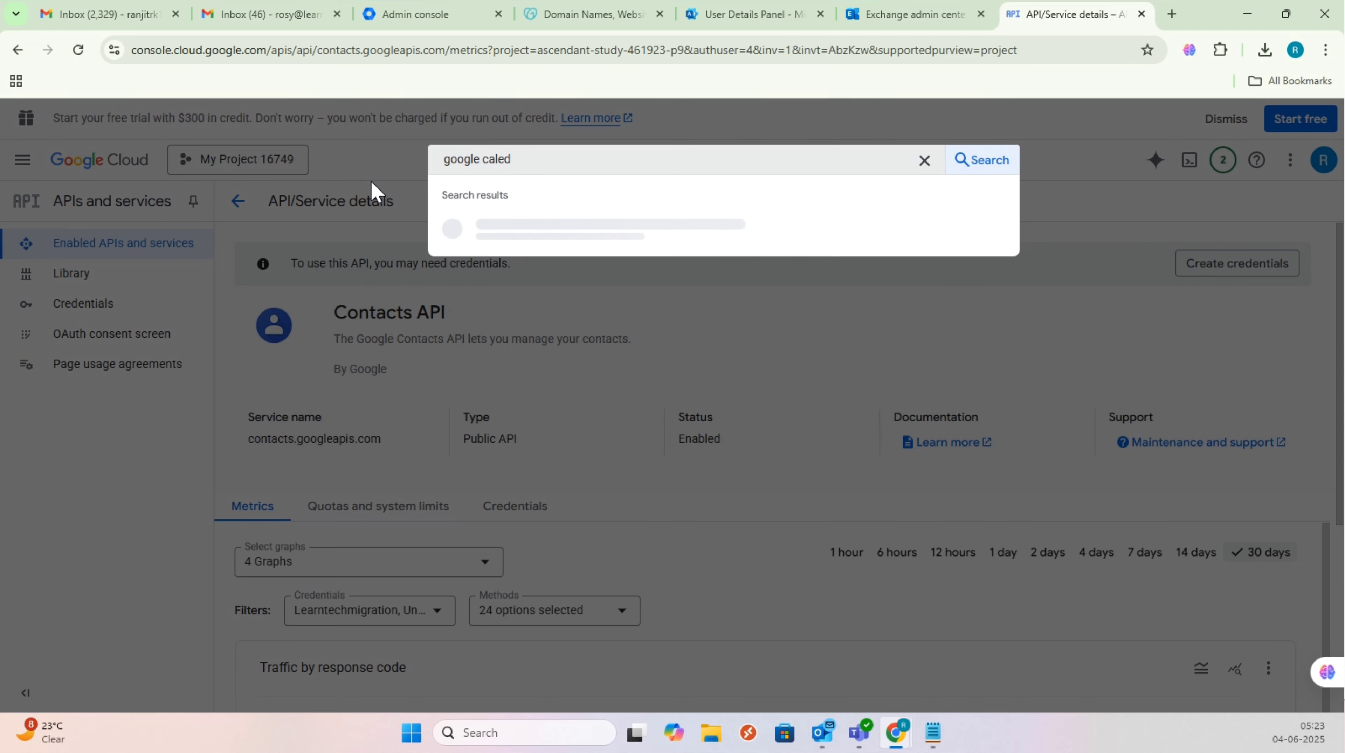
pyautogui.write('ndar api')
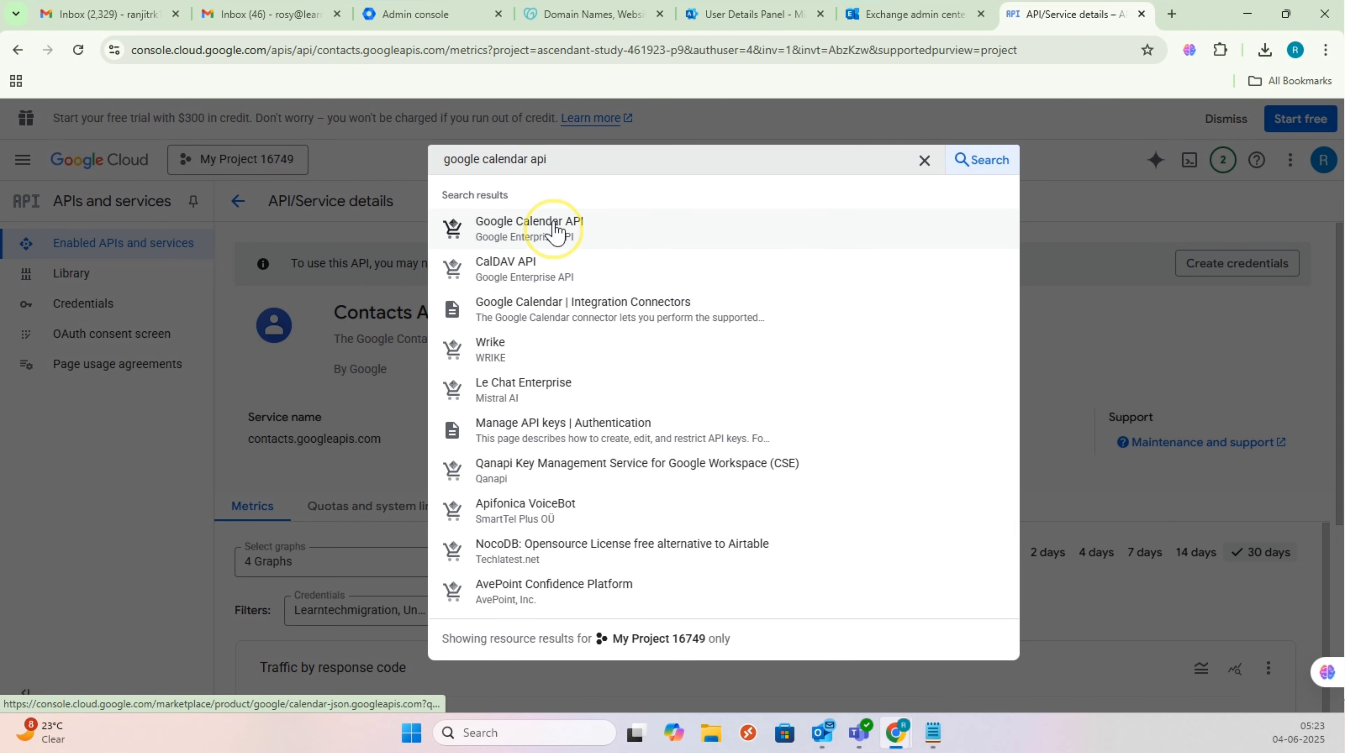
pyautogui.click(550, 223)
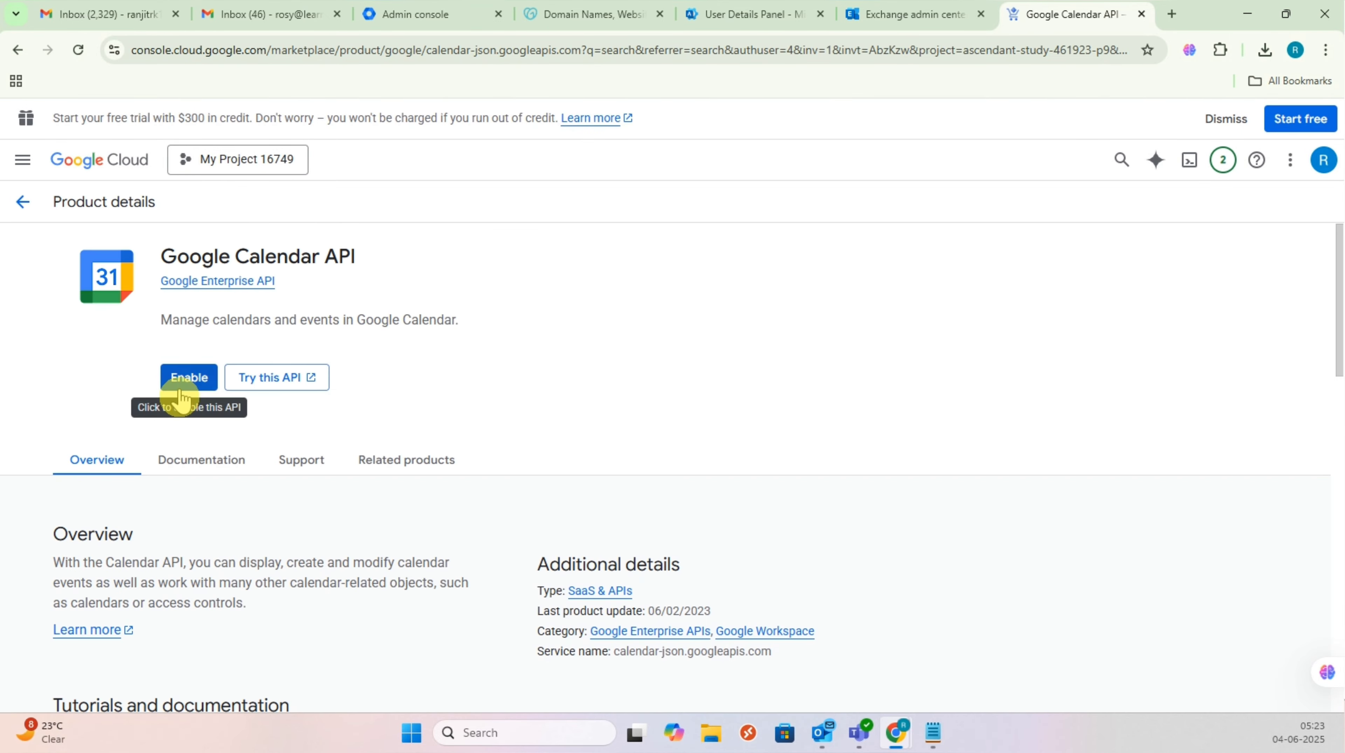
pyautogui.click(187, 385)
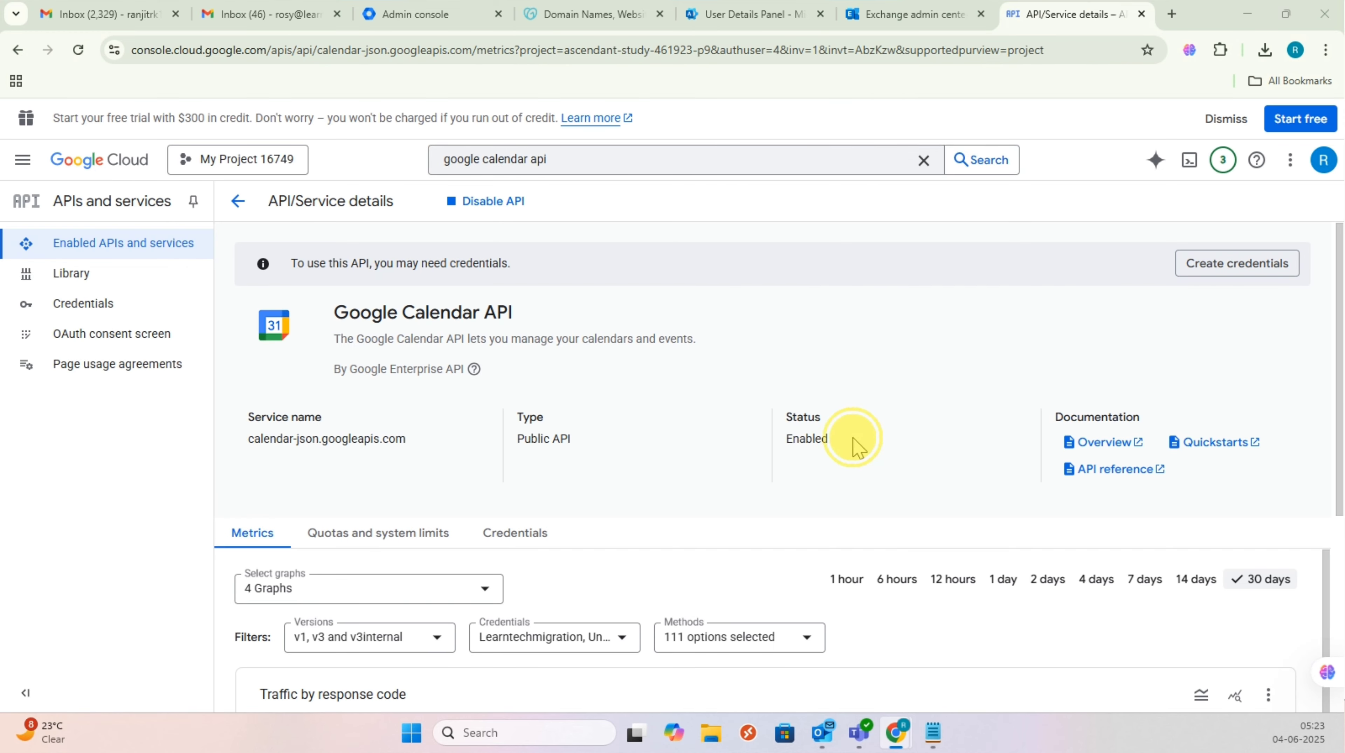
pyautogui.moveTo(855, 445); pyautogui.dragTo(783, 455)
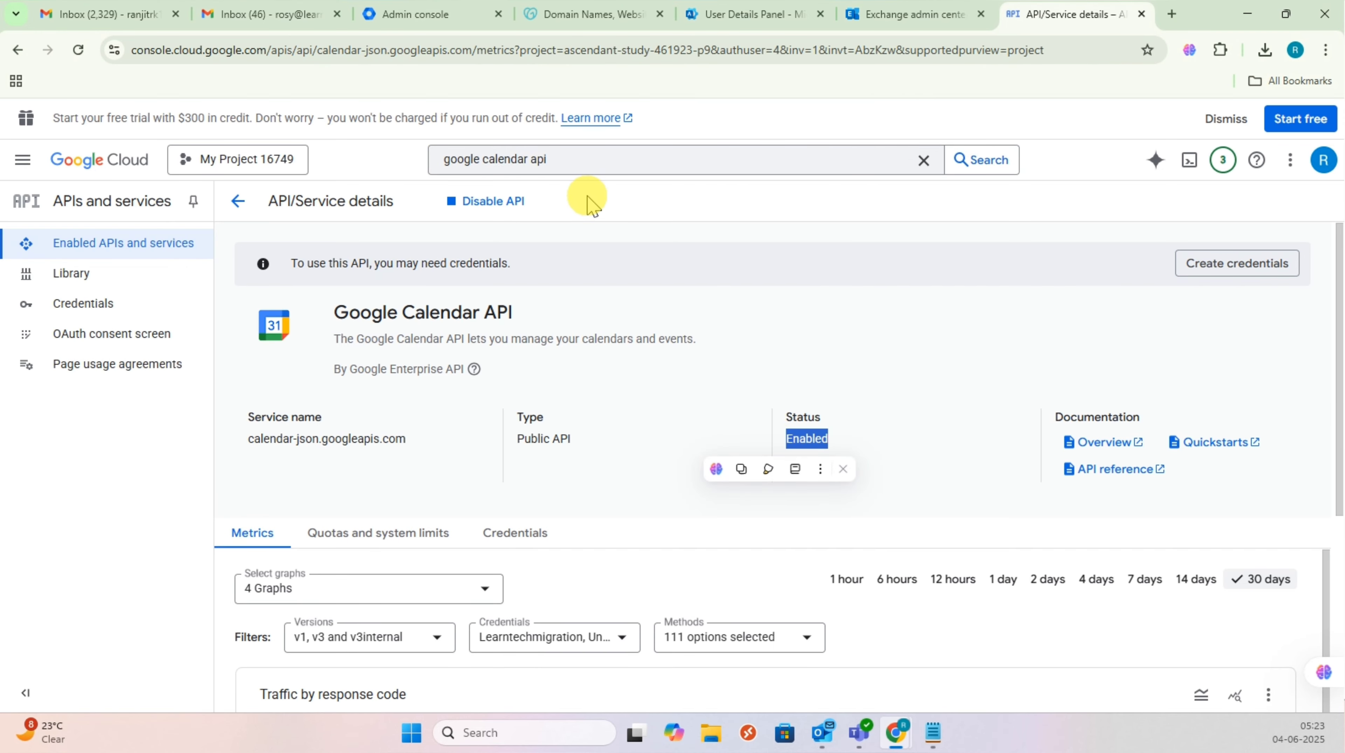
pyautogui.click(579, 160)
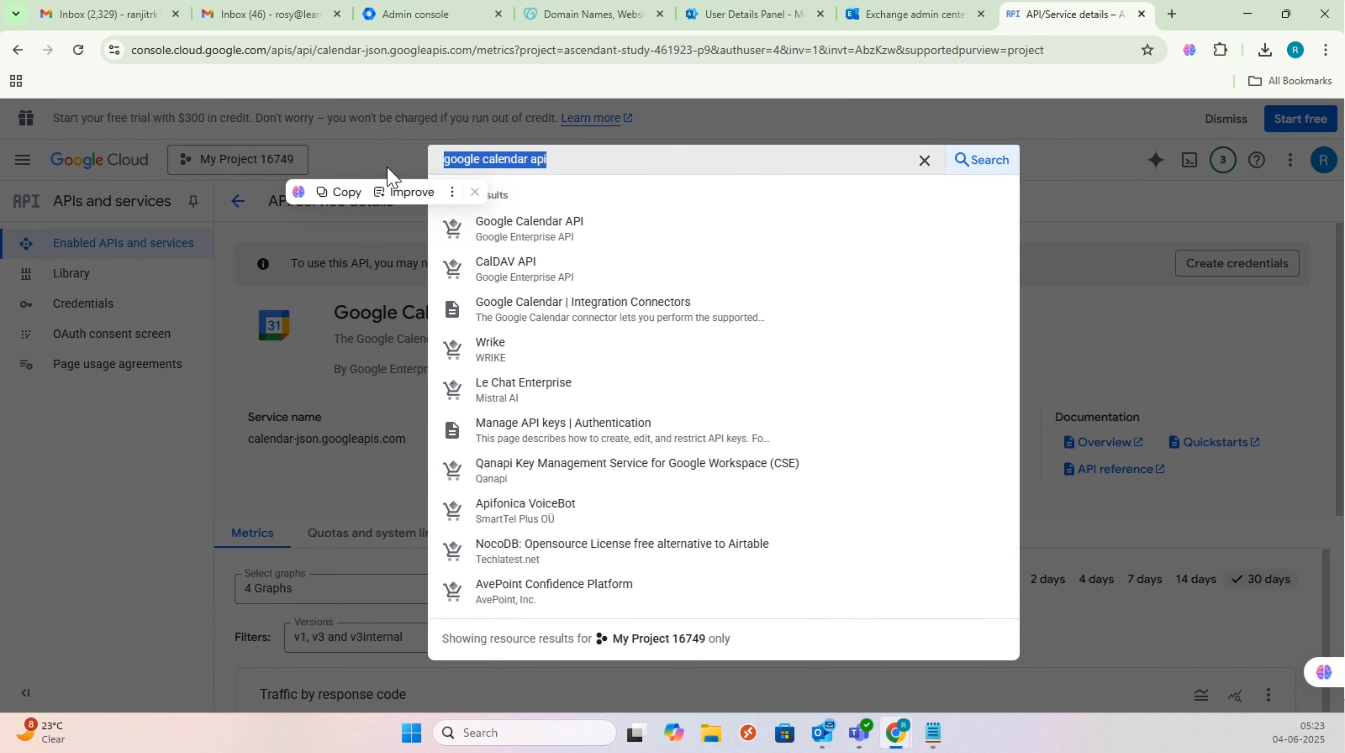
# Step: Search 'google people api' and enable the People API, confirming its Enabled status
pyautogui.write('google peop')
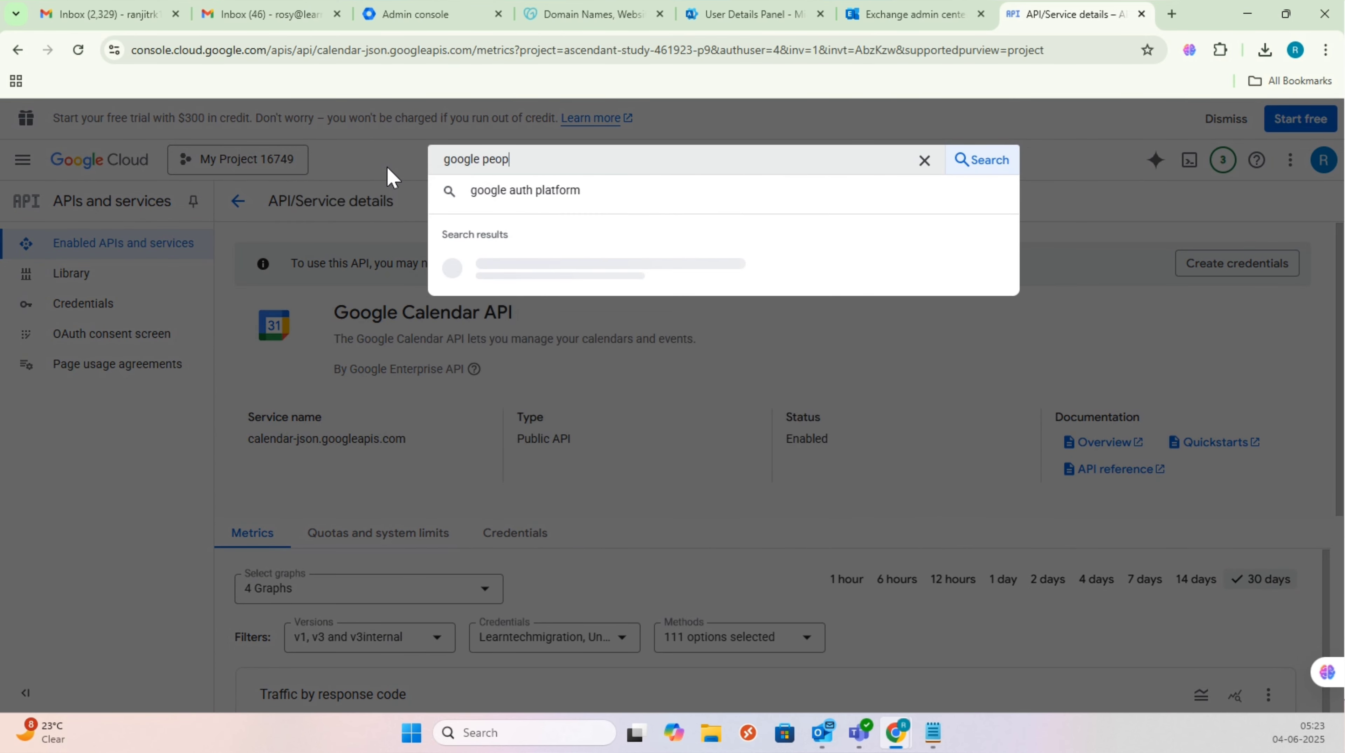
pyautogui.write('le api')
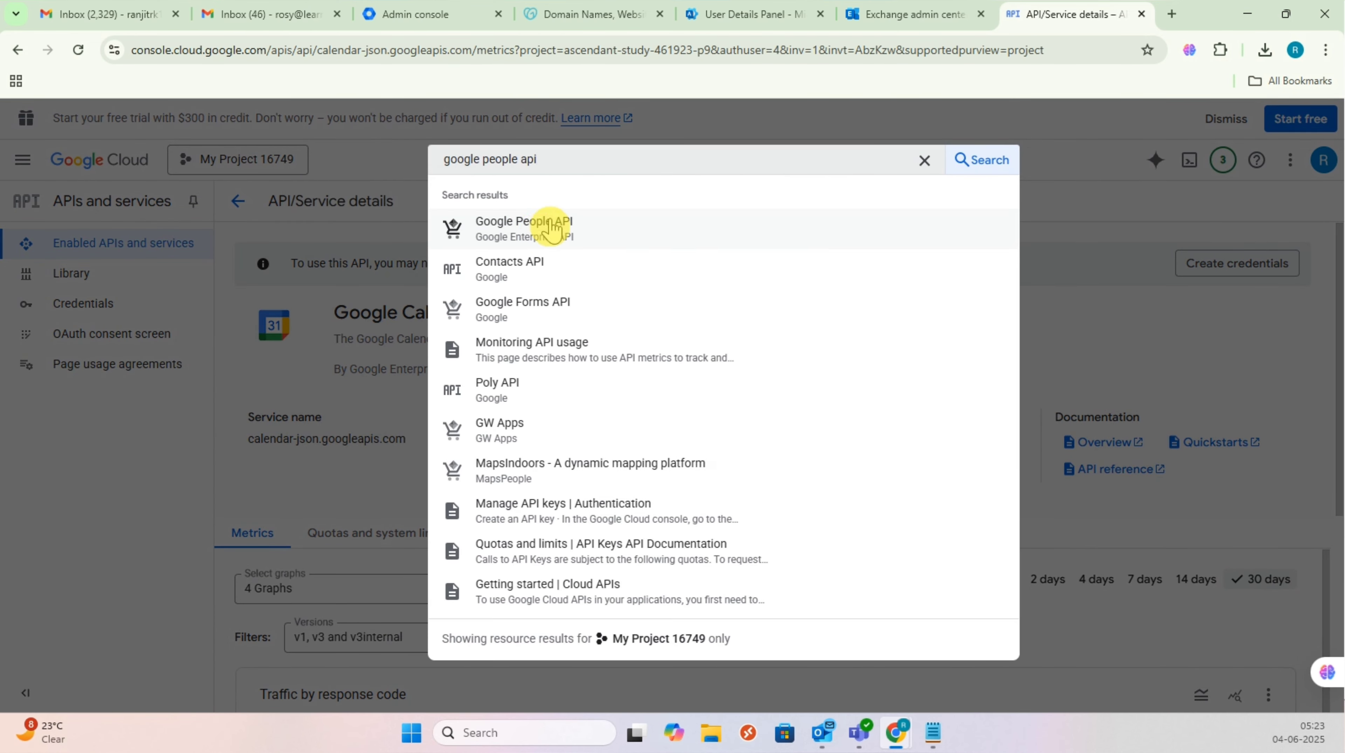
pyautogui.click(543, 224)
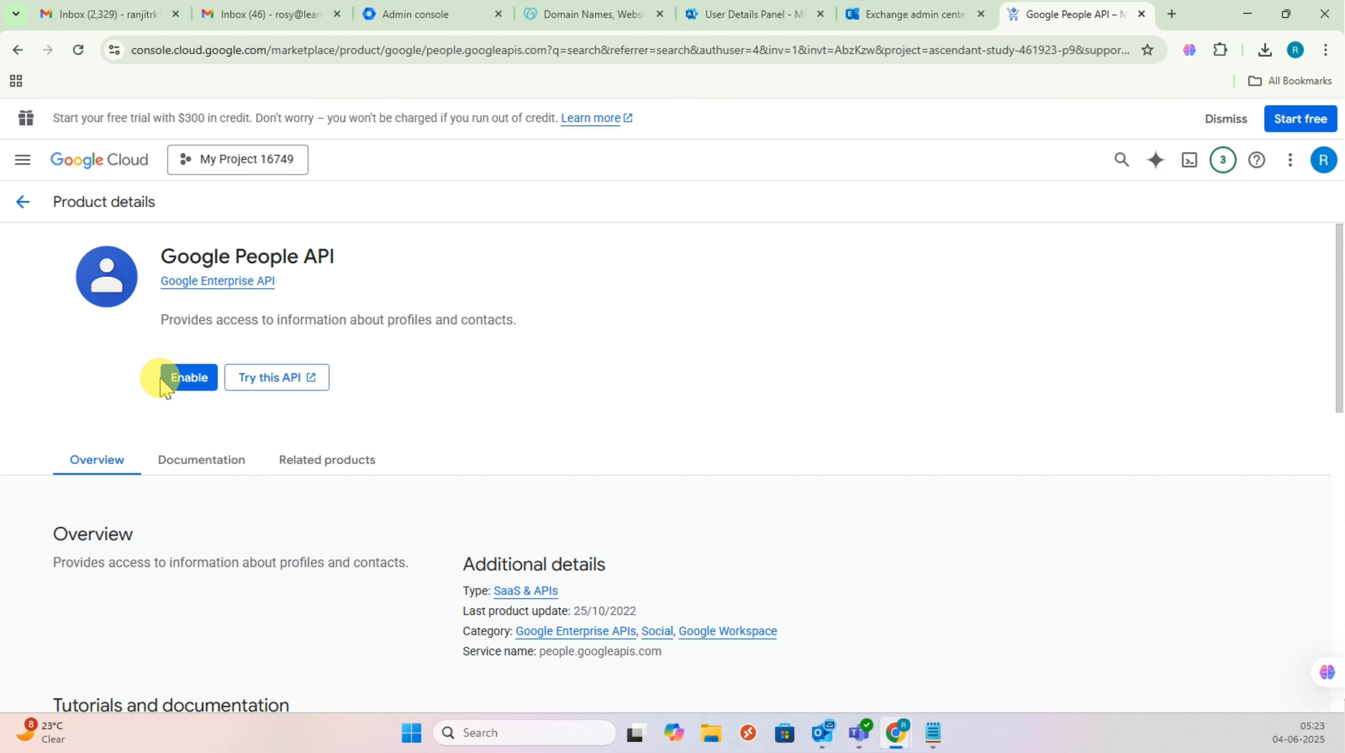
pyautogui.click(181, 380)
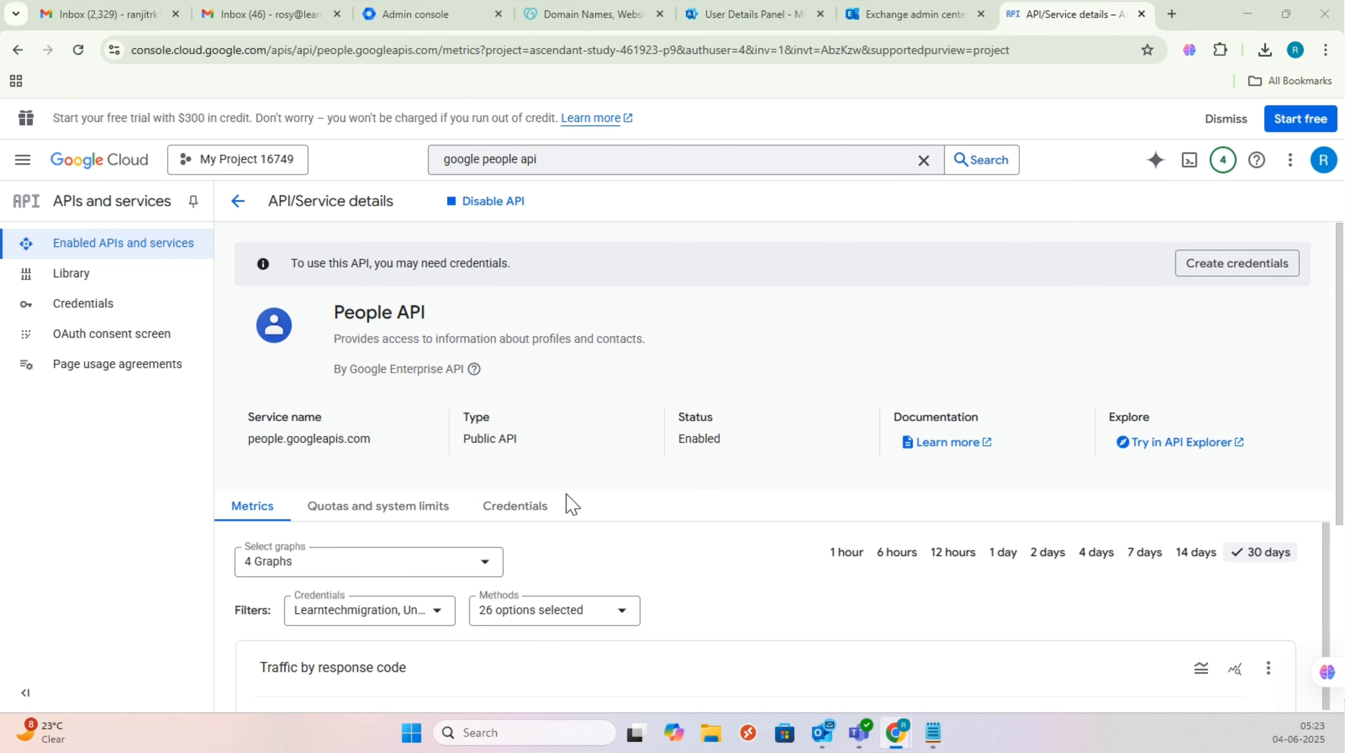
pyautogui.doubleClick(653, 441)
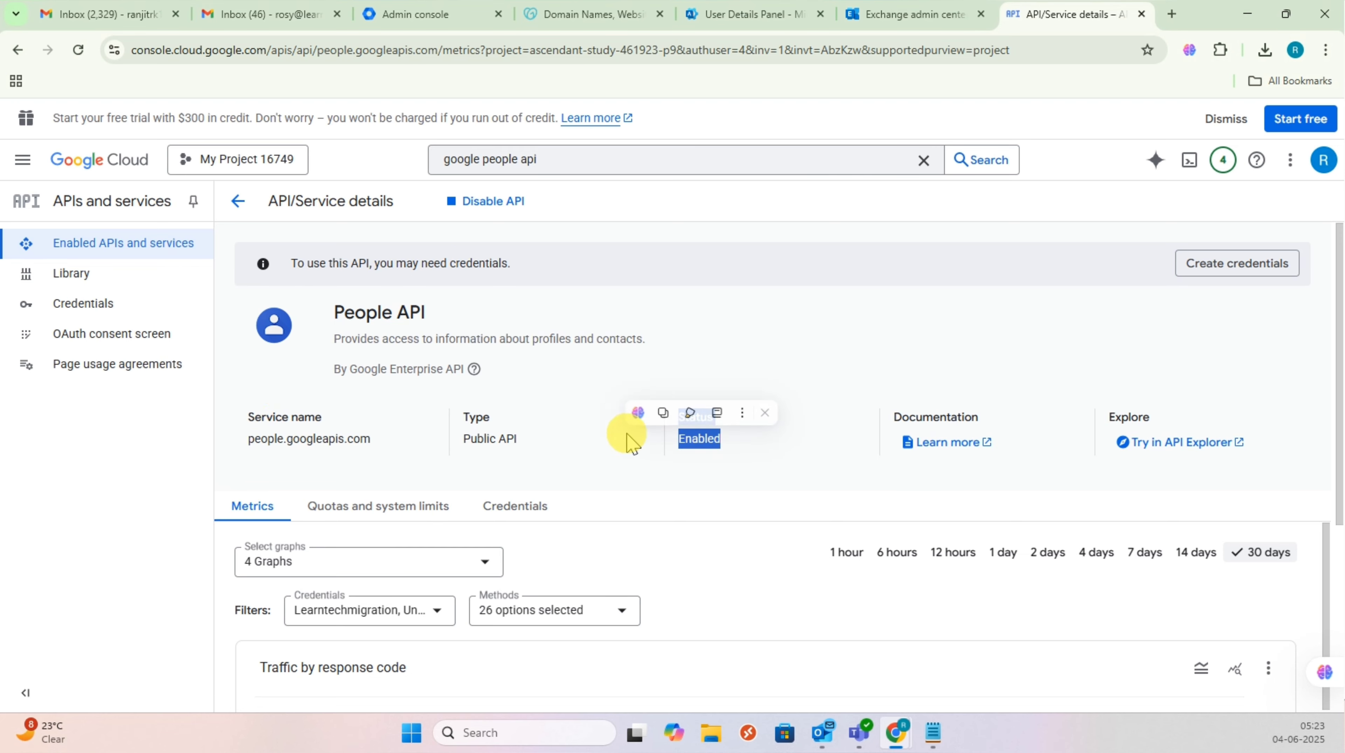
pyautogui.click(799, 374)
pyautogui.click(428, 16)
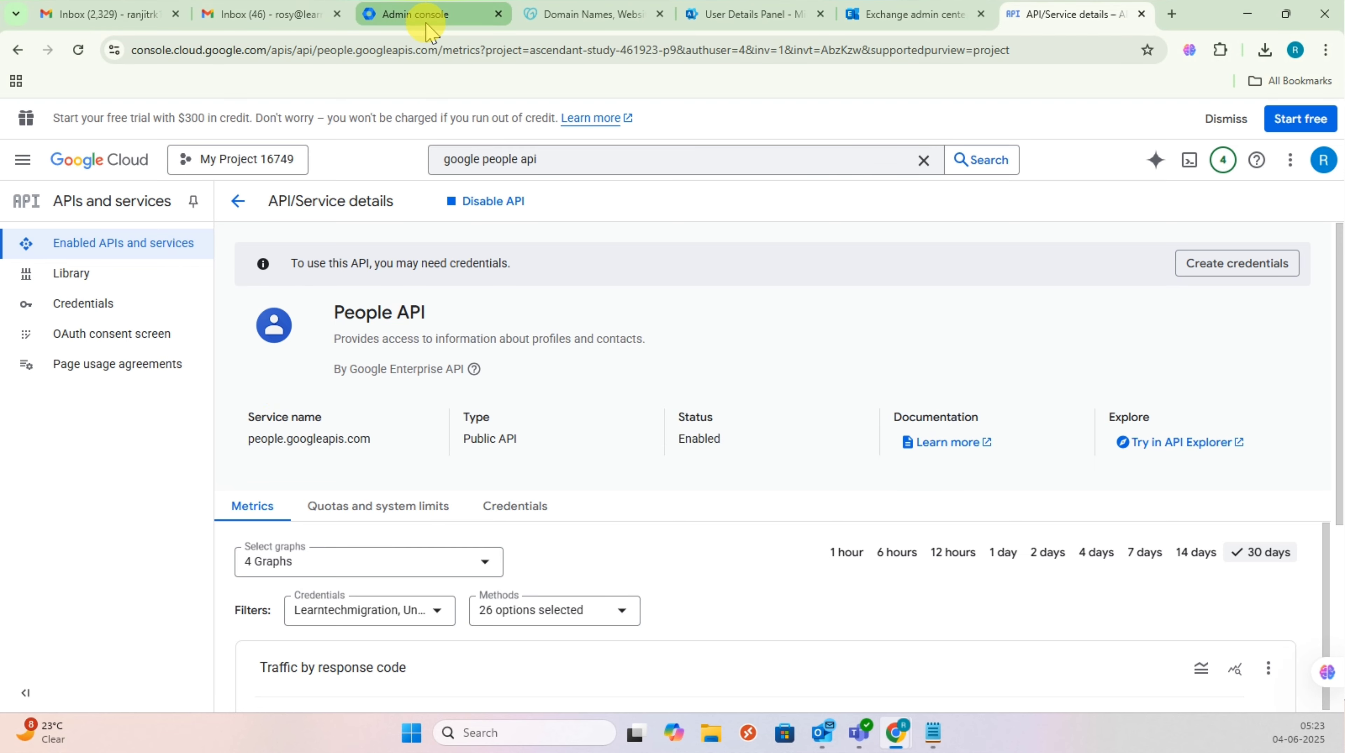
# Step: Clear the old gmail api search, browse Billing and Apps, then try and discard a domain-wide delegation search
pyautogui.click(805, 125)
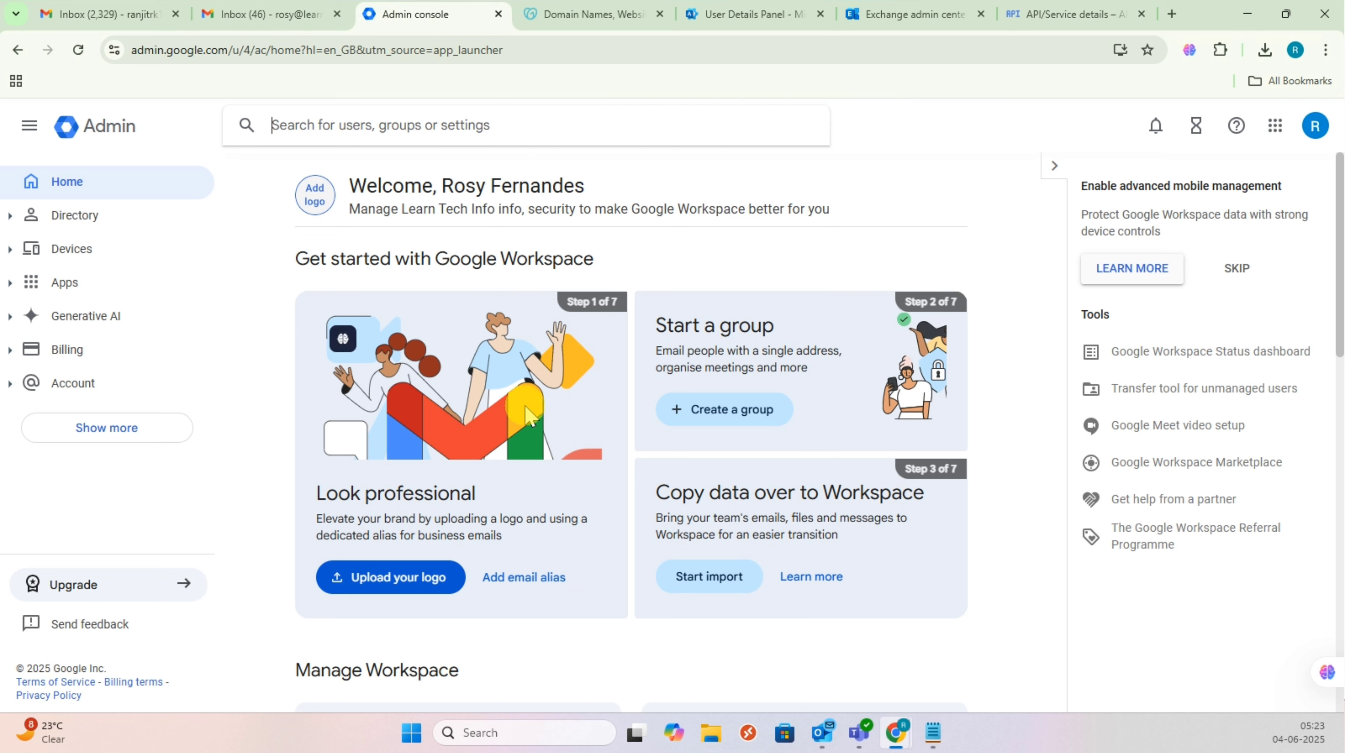
pyautogui.click(478, 534)
pyautogui.click(476, 530)
pyautogui.click(10, 351)
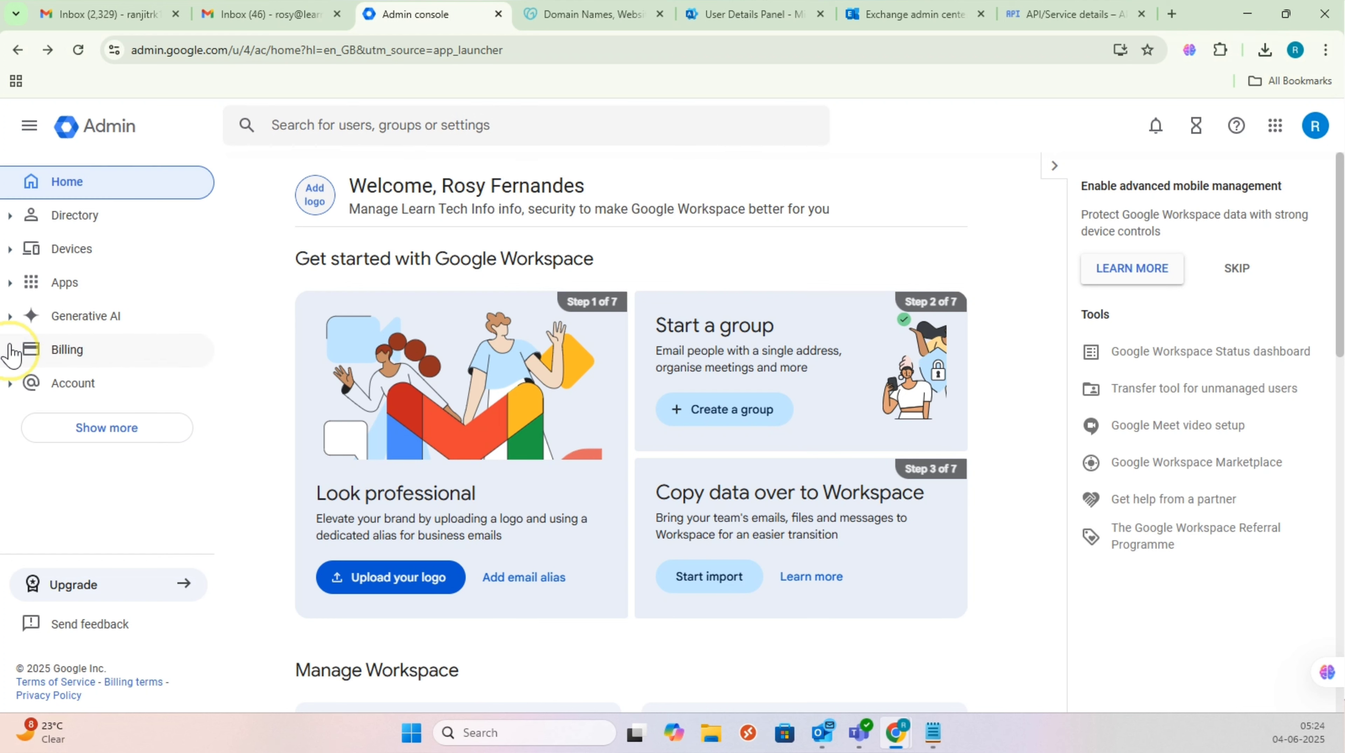
pyautogui.click(12, 284)
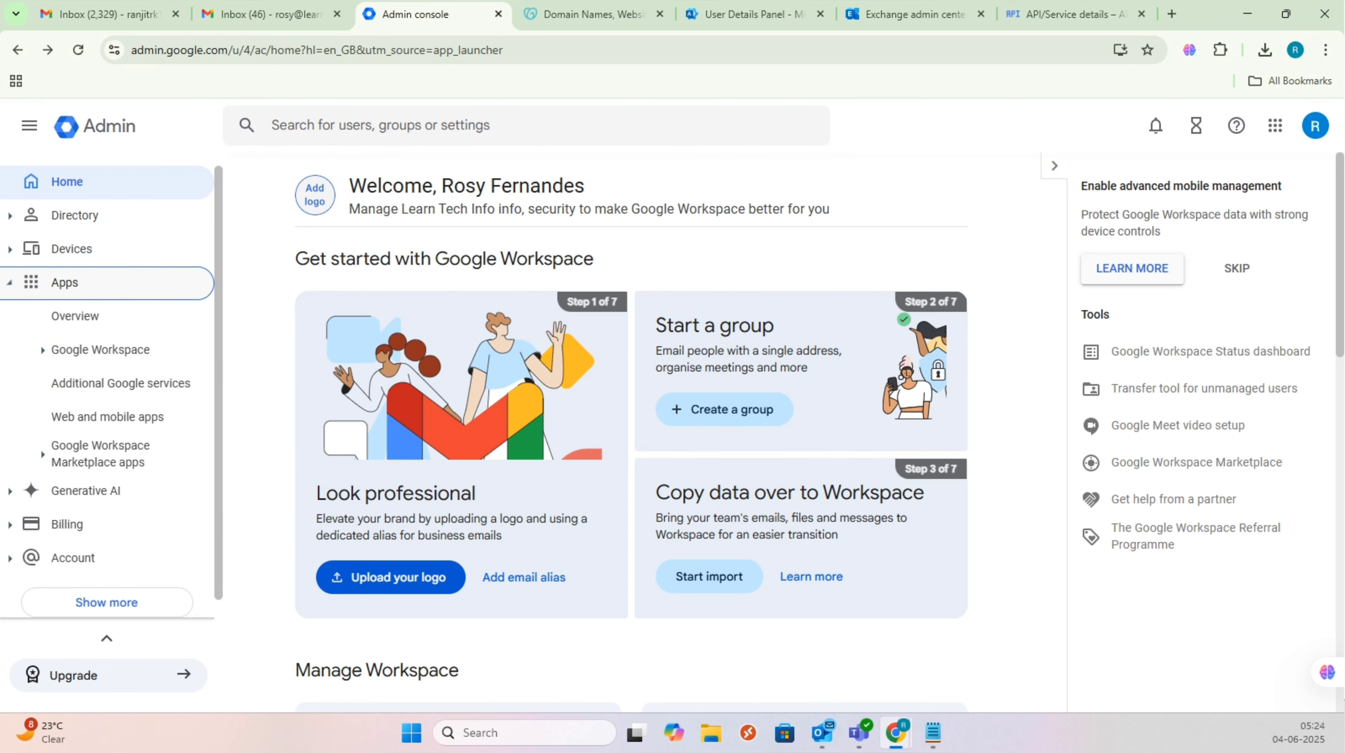
pyautogui.click(11, 284)
pyautogui.click(420, 127)
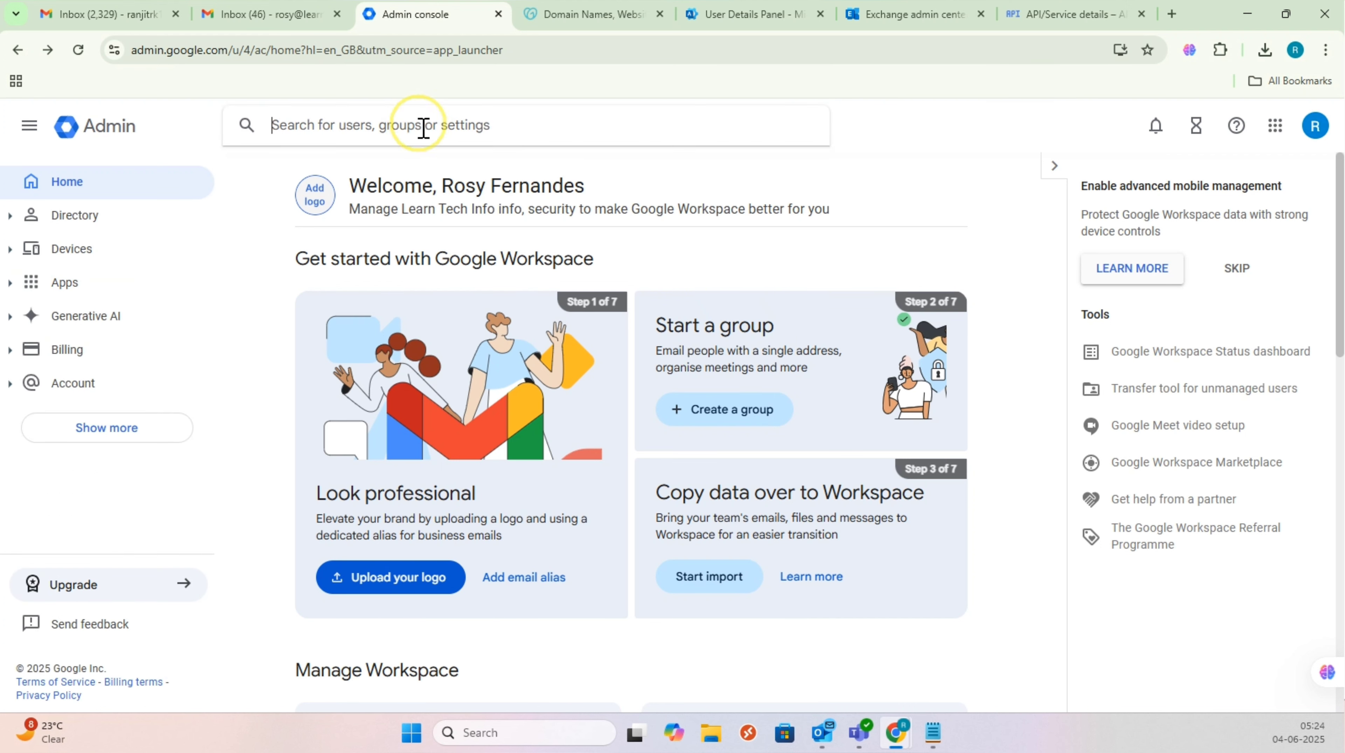
pyautogui.write('domain wide delegation')
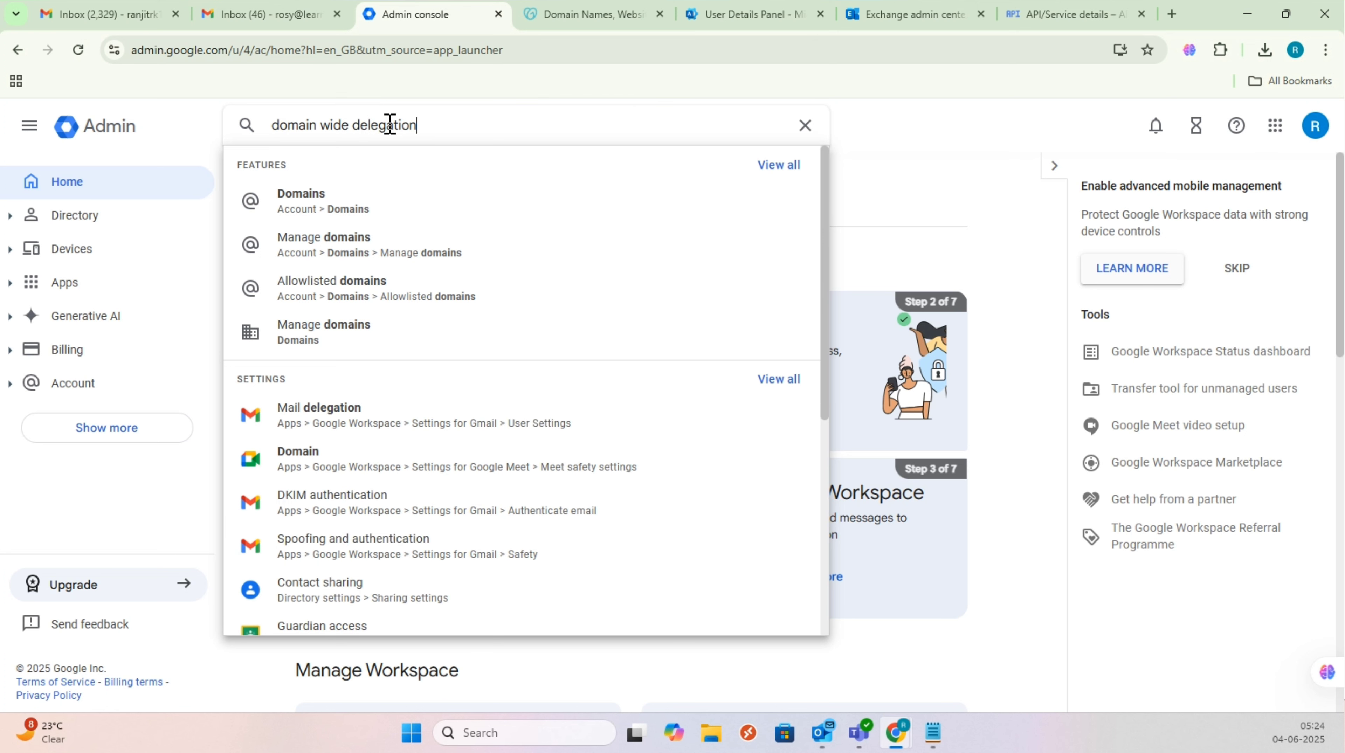
pyautogui.moveTo(497, 120); pyautogui.dragTo(202, 135)
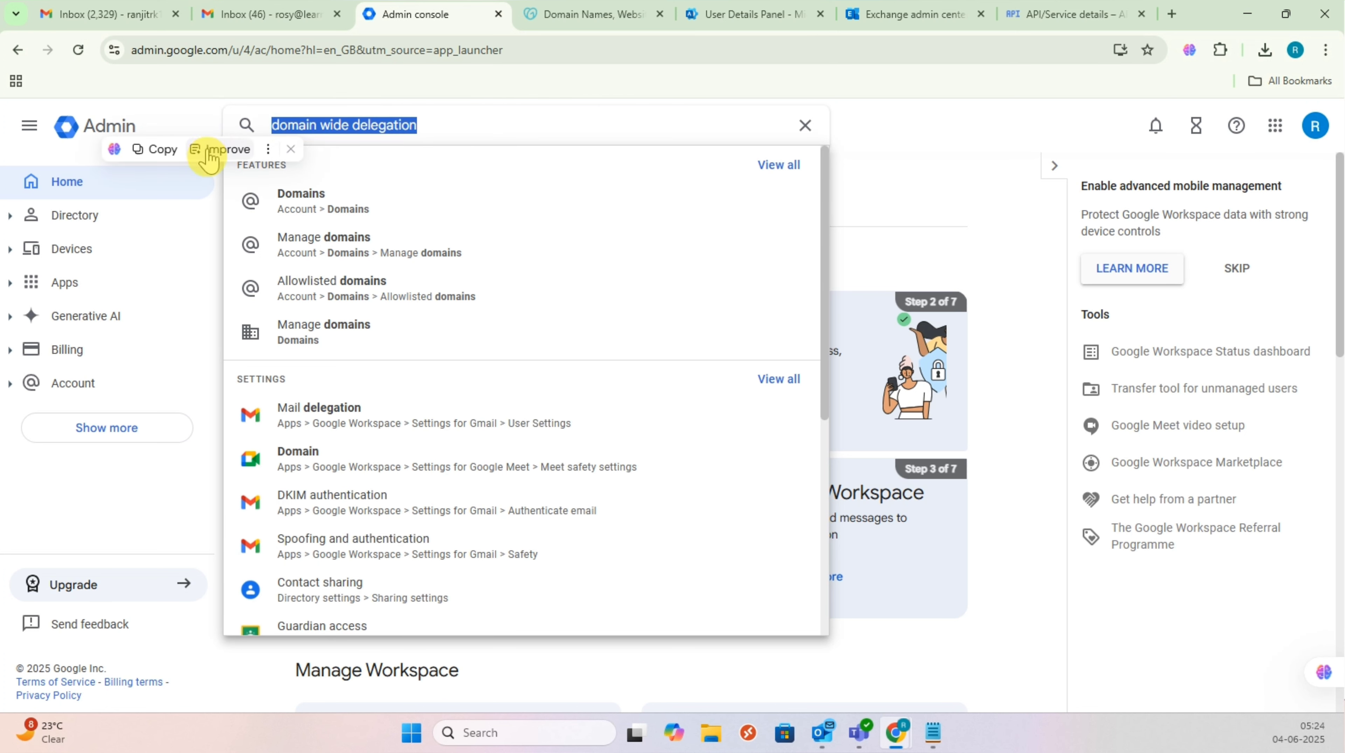
pyautogui.press('BackSpace')
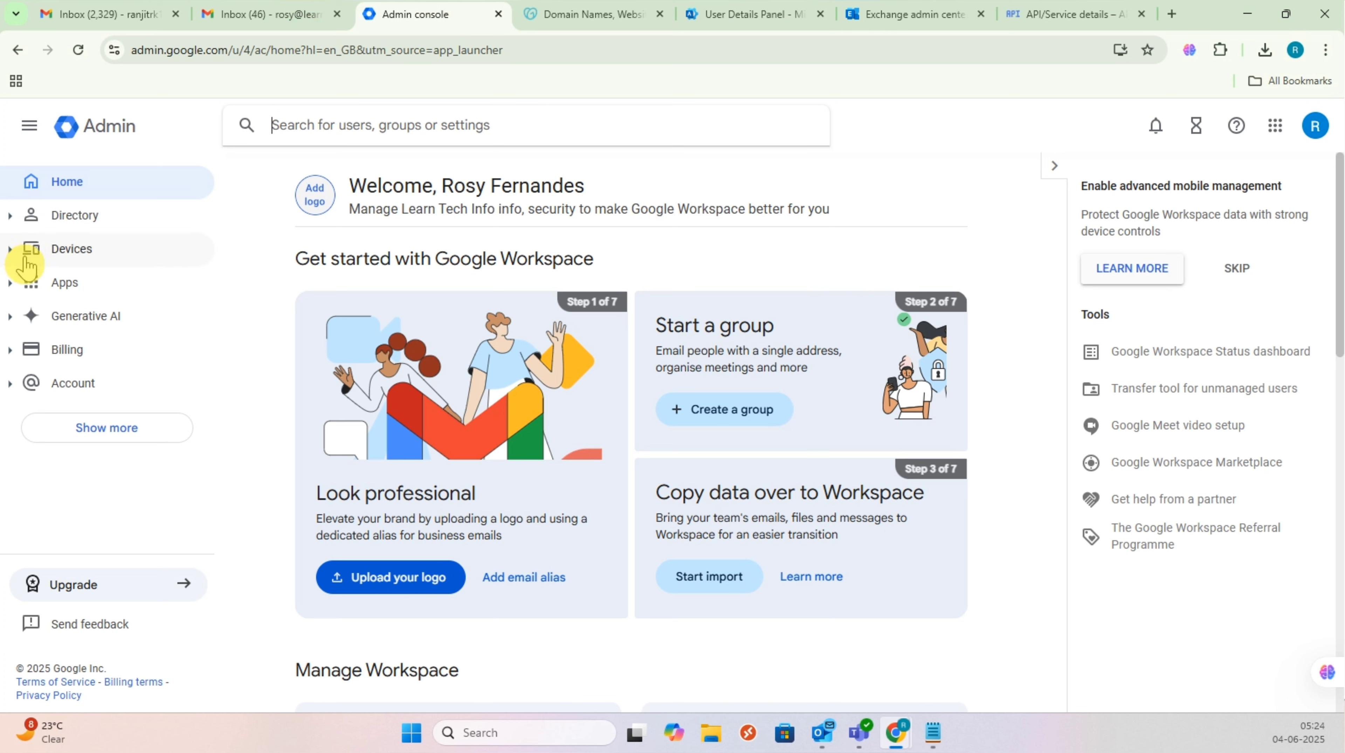
# Step: Search the Admin console for 'api control' and open the API controls page
pyautogui.click(29, 282)
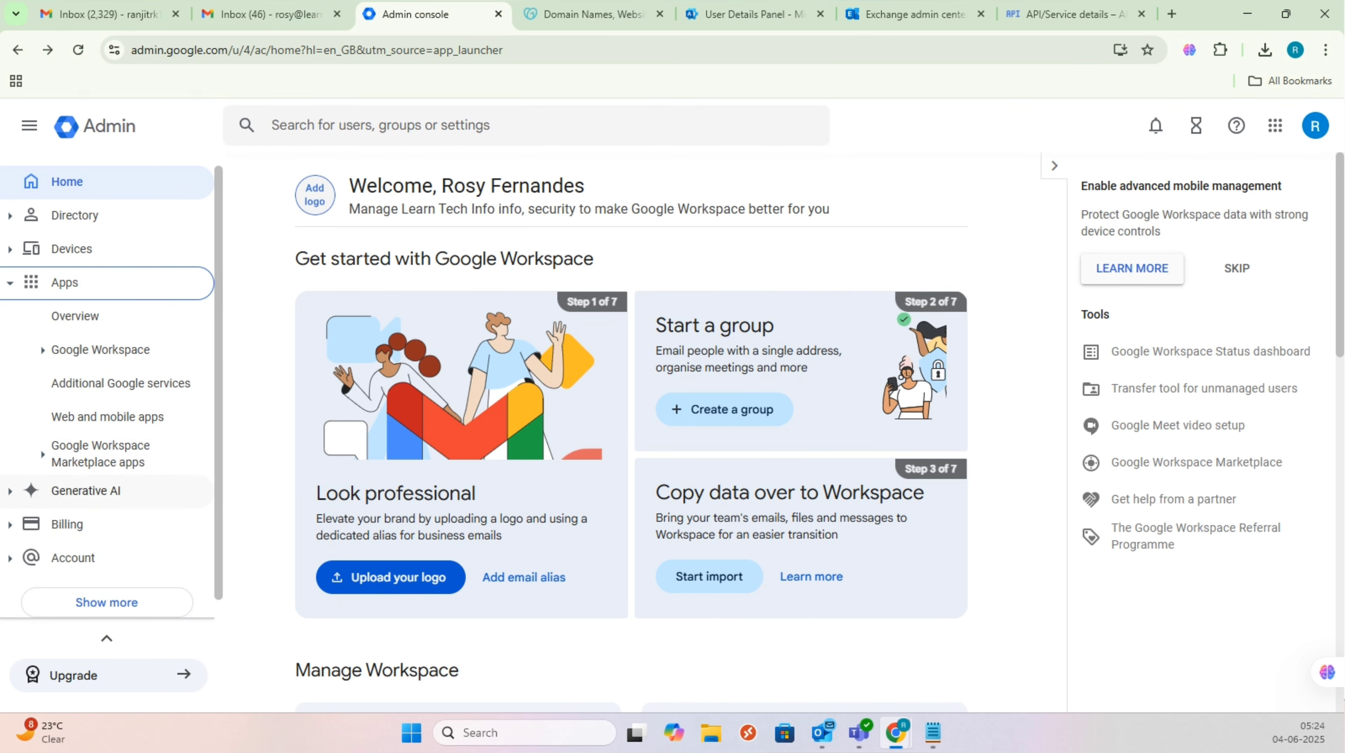
pyautogui.click(16, 491)
pyautogui.click(20, 285)
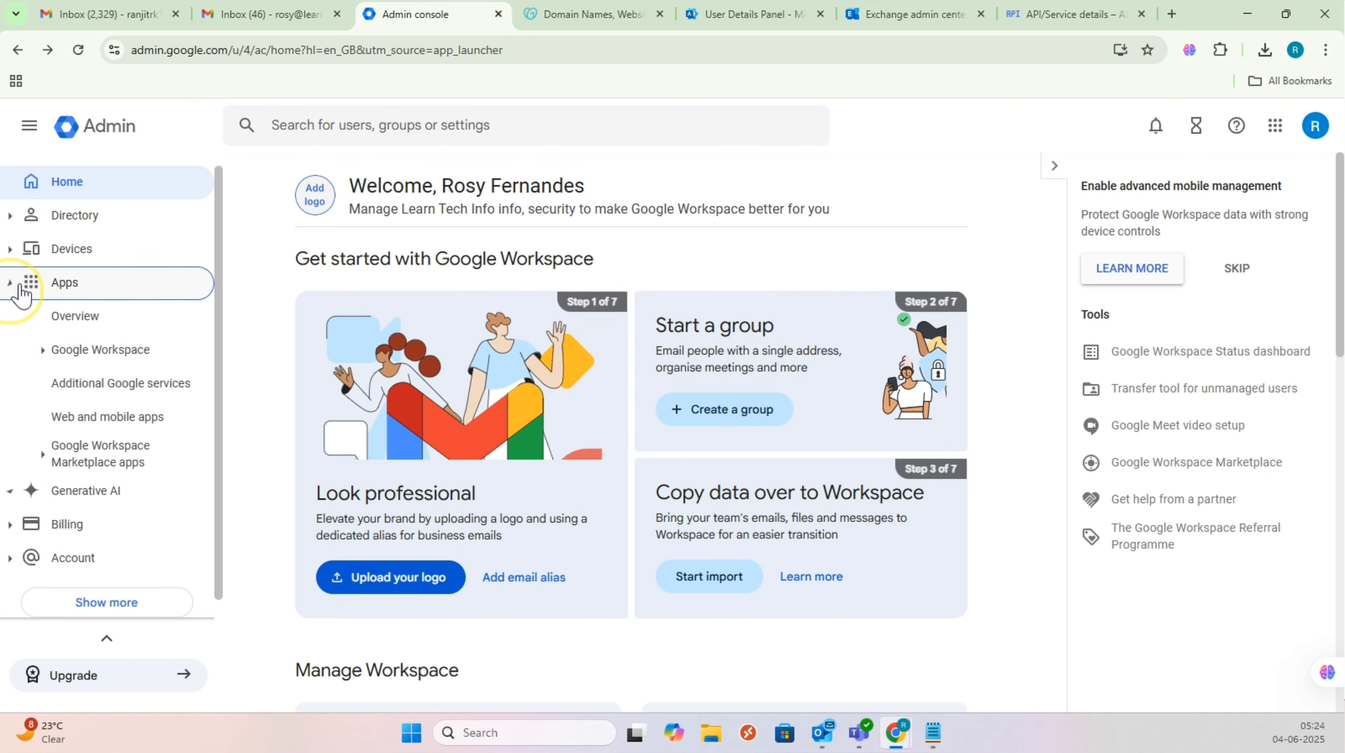
pyautogui.click(464, 121)
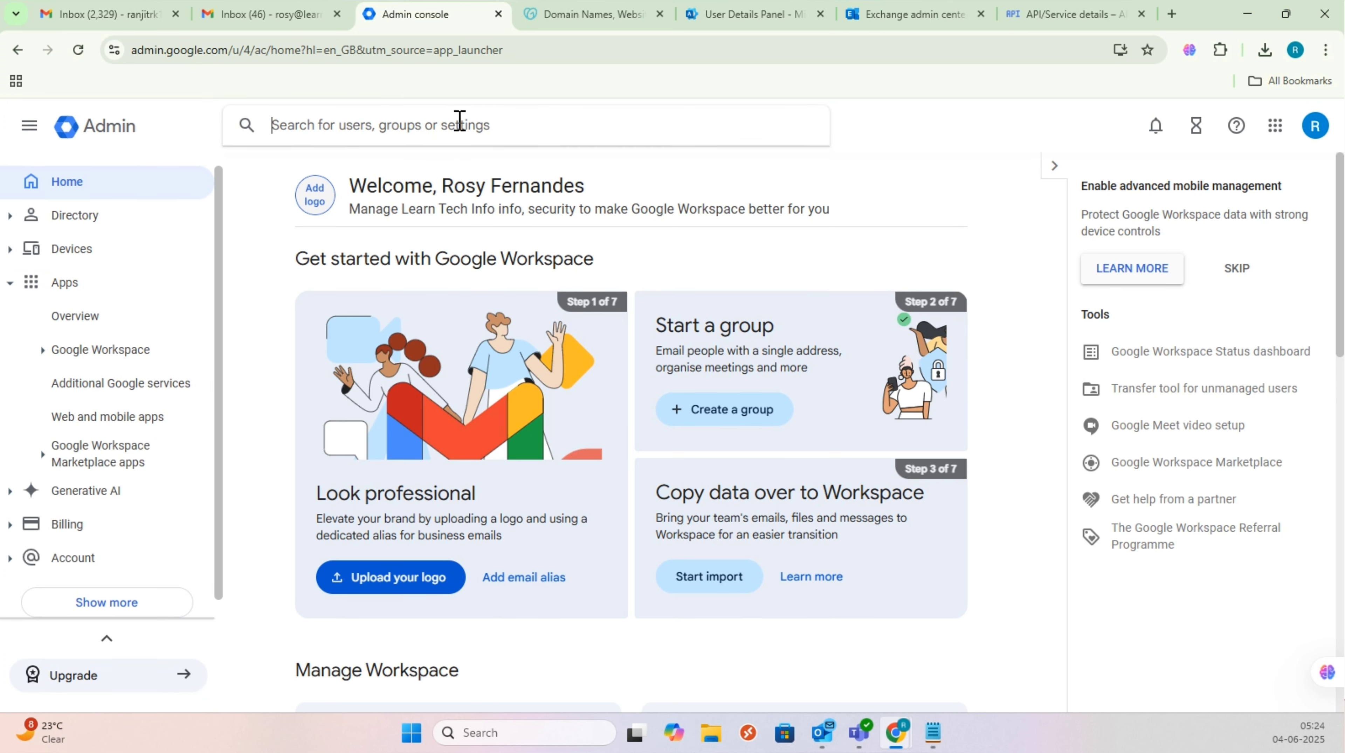
pyautogui.write('api')
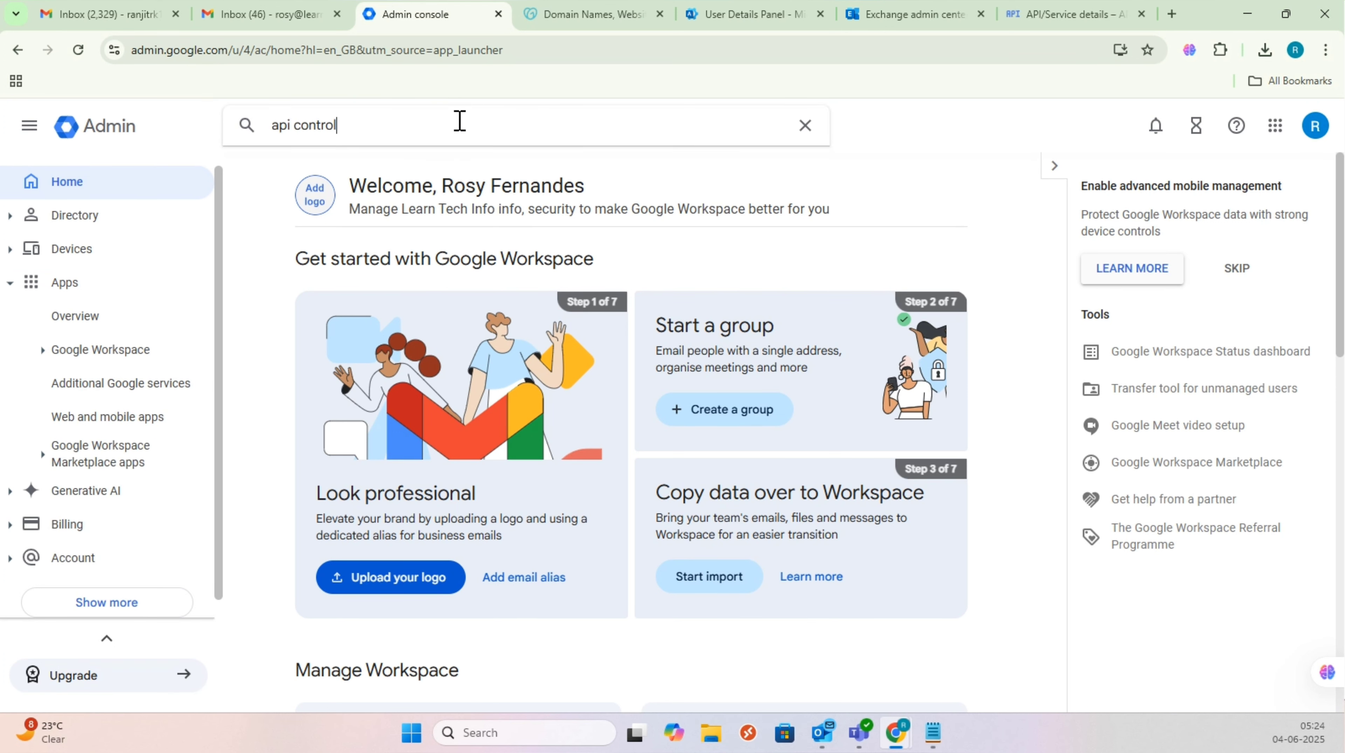
pyautogui.write(' control')
pyautogui.click(345, 203)
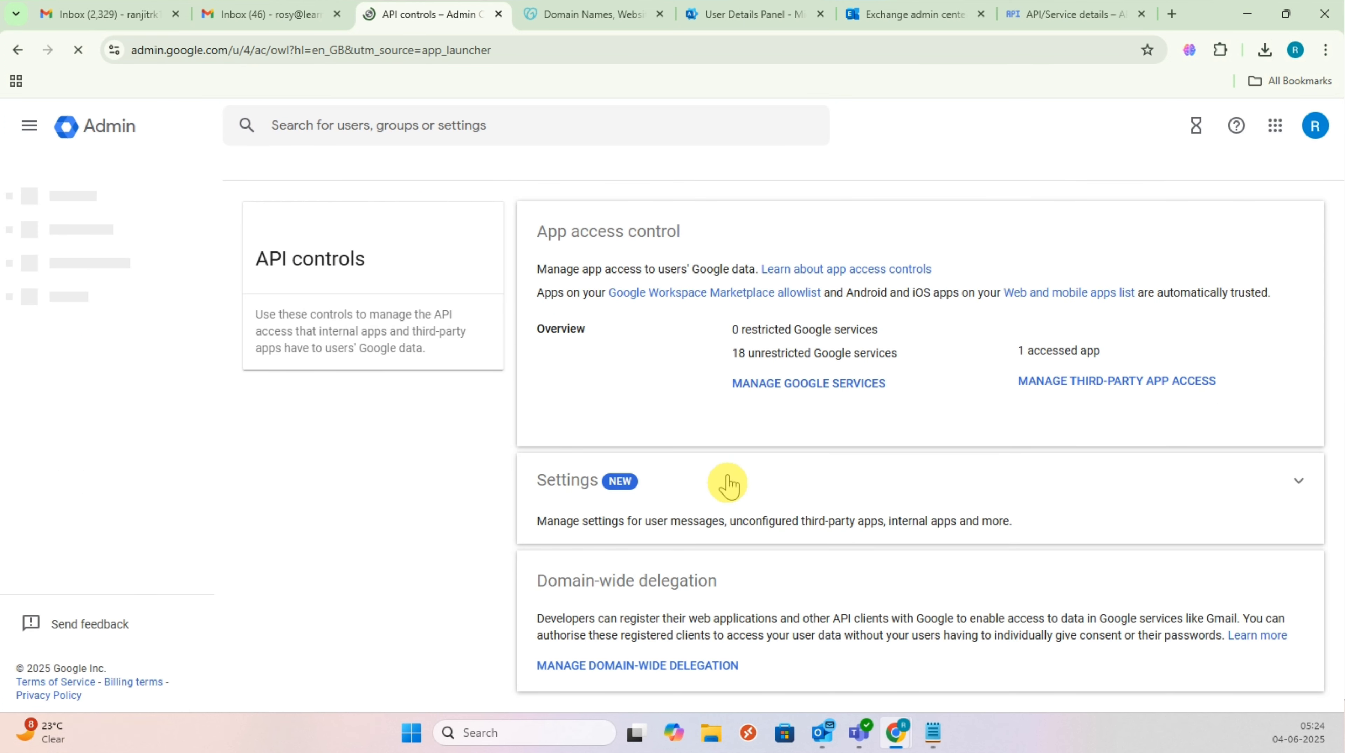
# Step: Open the domain-wide delegation management page and start adding a new API client ID
pyautogui.moveTo(733, 589); pyautogui.dragTo(539, 568)
pyautogui.click(679, 662)
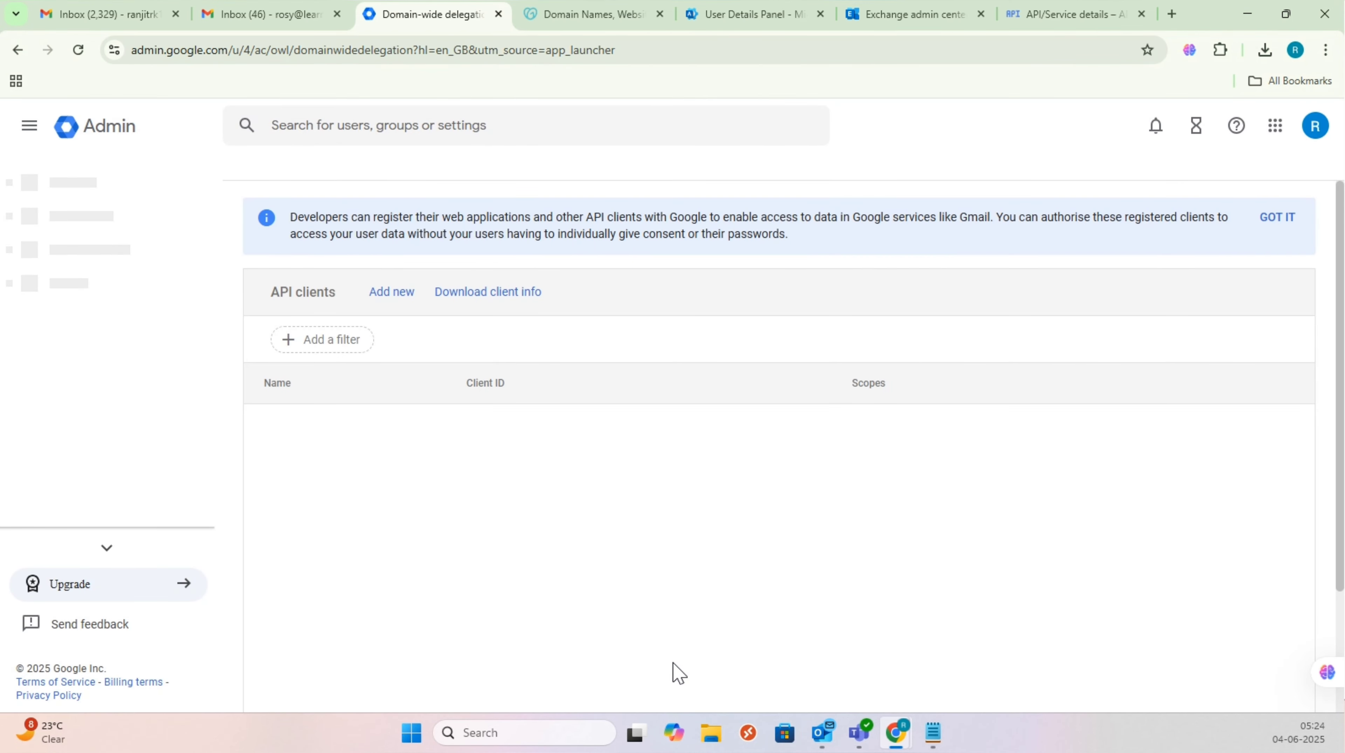
pyautogui.click(378, 290)
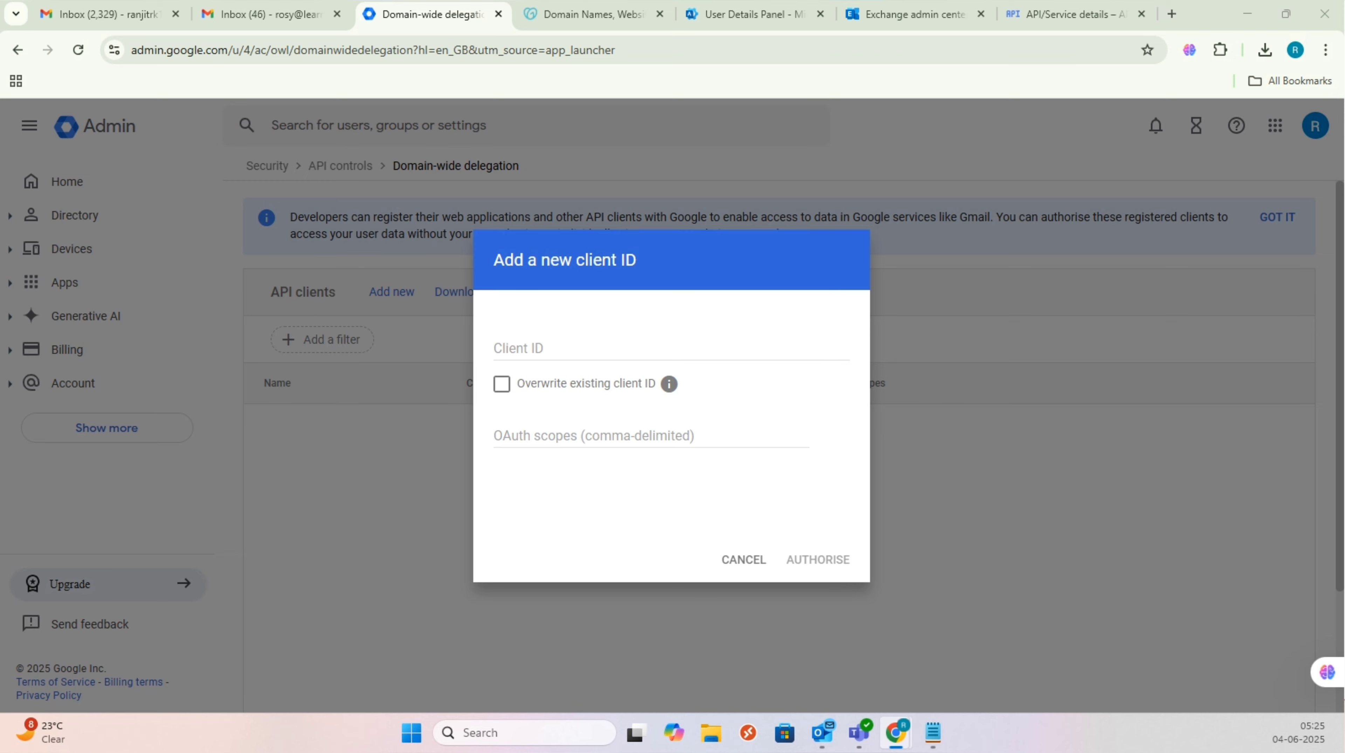
# Step: Clear stray characters and paste the comma-separated scope URL list into the Client ID field
pyautogui.click(604, 348)
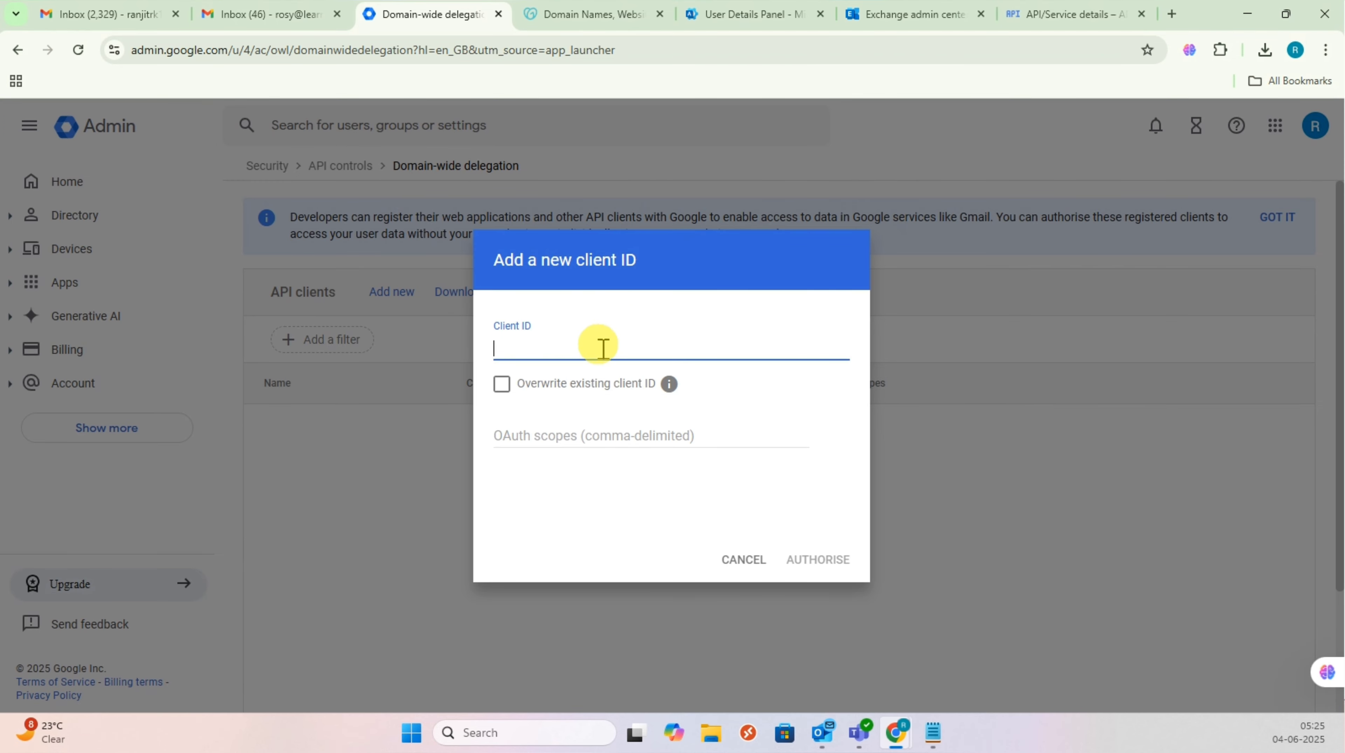
pyautogui.write('? 1')
pyautogui.press('BackSpace')
pyautogui.press('BackSpace')
pyautogui.press('BackSpace')
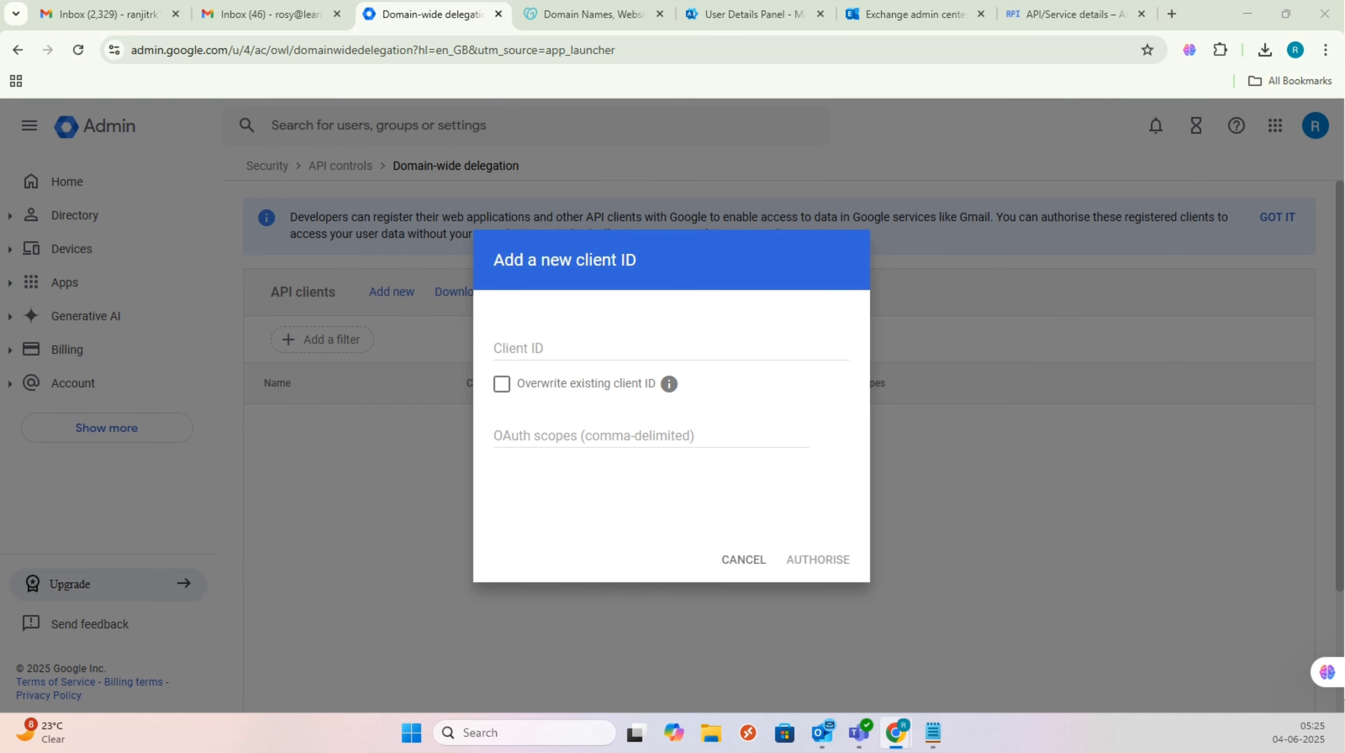
pyautogui.click(567, 349)
pyautogui.hotkey('ctrl', 'v')
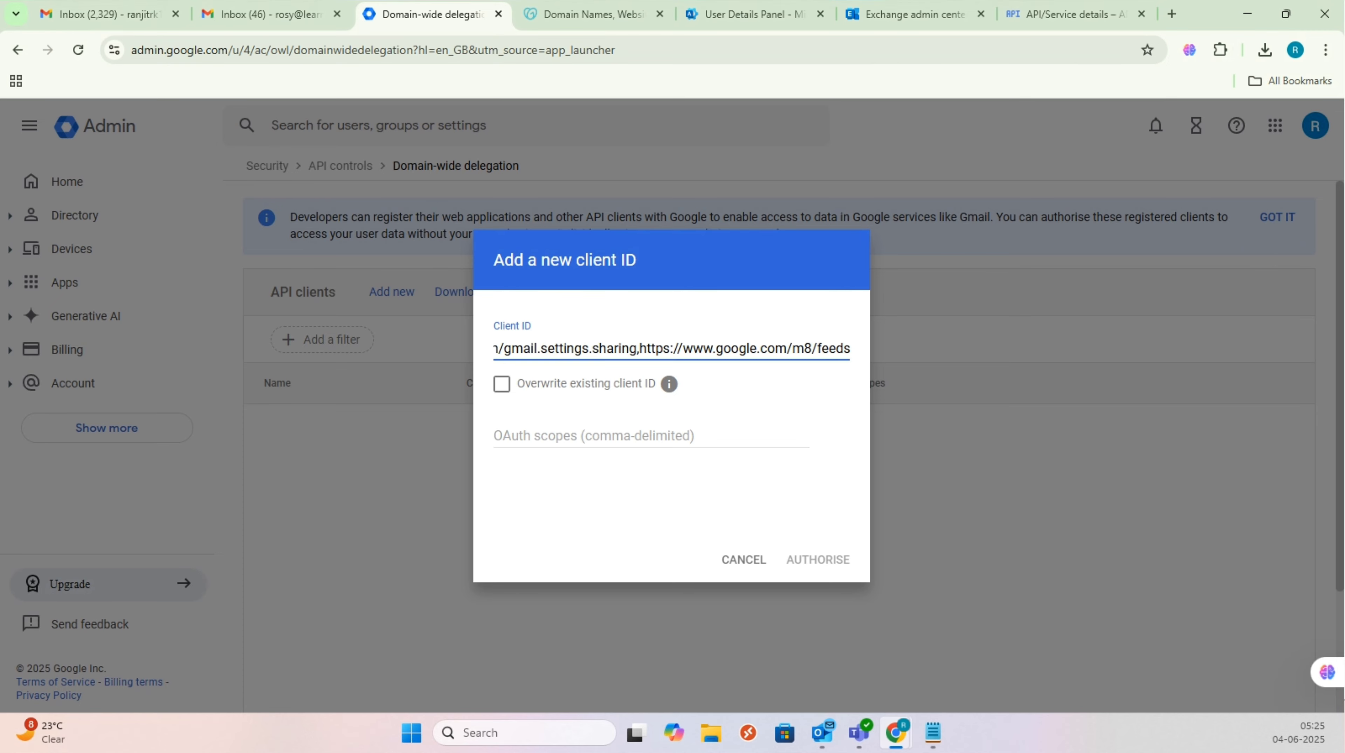
# Step: Copy the service account's numeric client ID from Notepad into the OAuth scopes field
pyautogui.hotkey('alt', 'Tab')
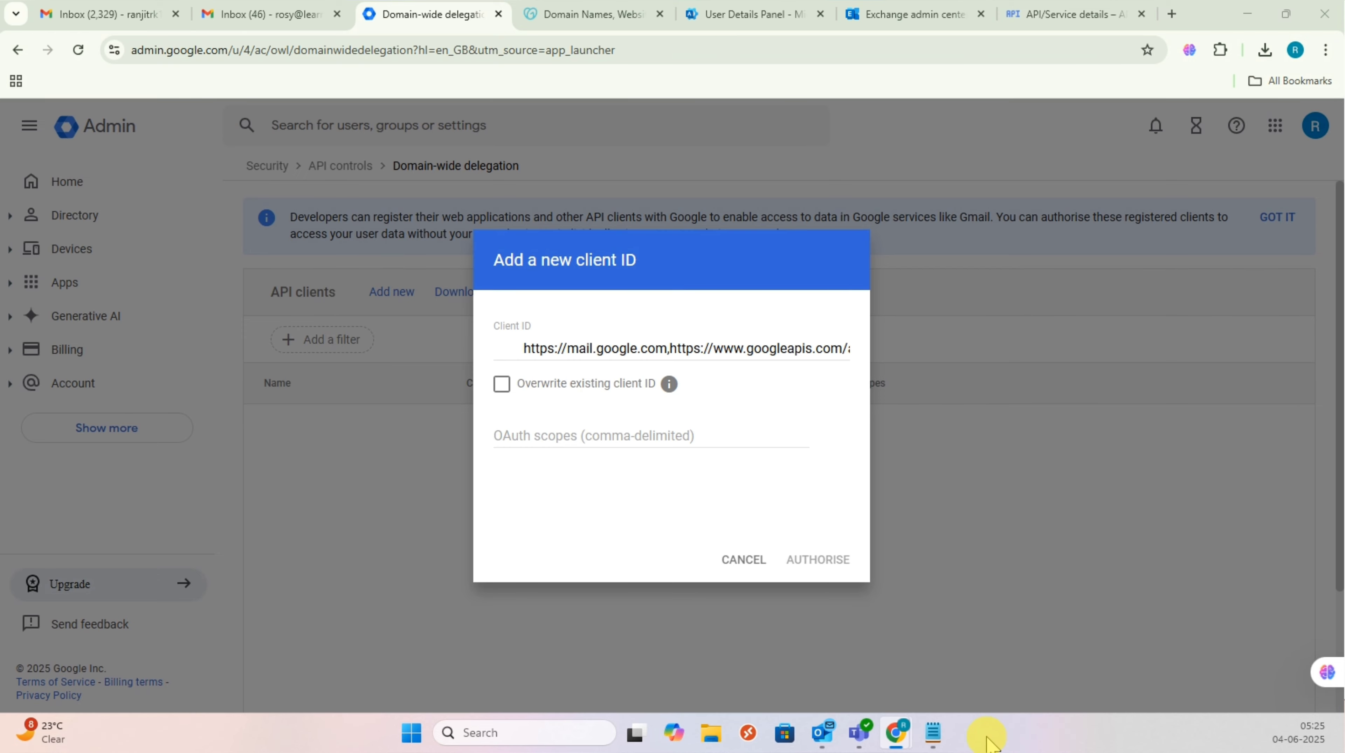
pyautogui.click(933, 735)
pyautogui.moveTo(367, 164); pyautogui.dragTo(147, 186)
pyautogui.hotkey('ctrl', 'c')
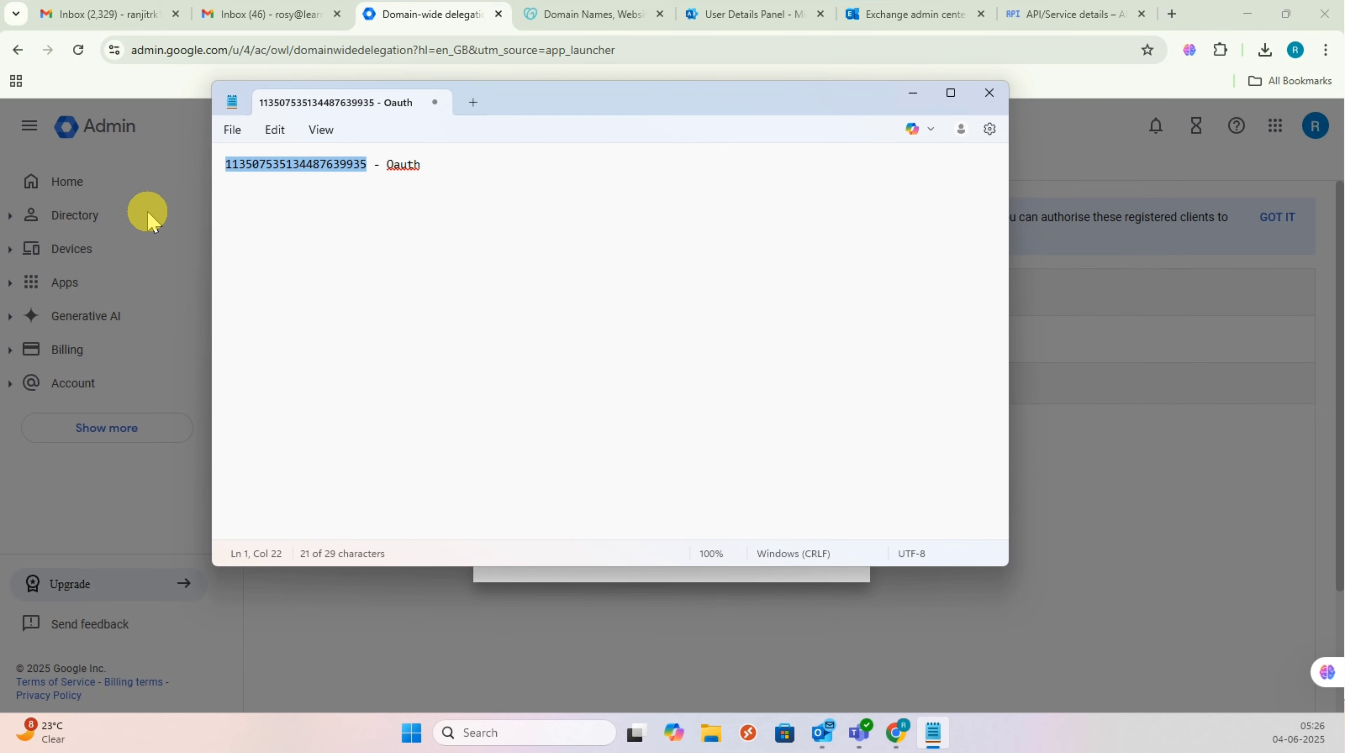
pyautogui.click(148, 212)
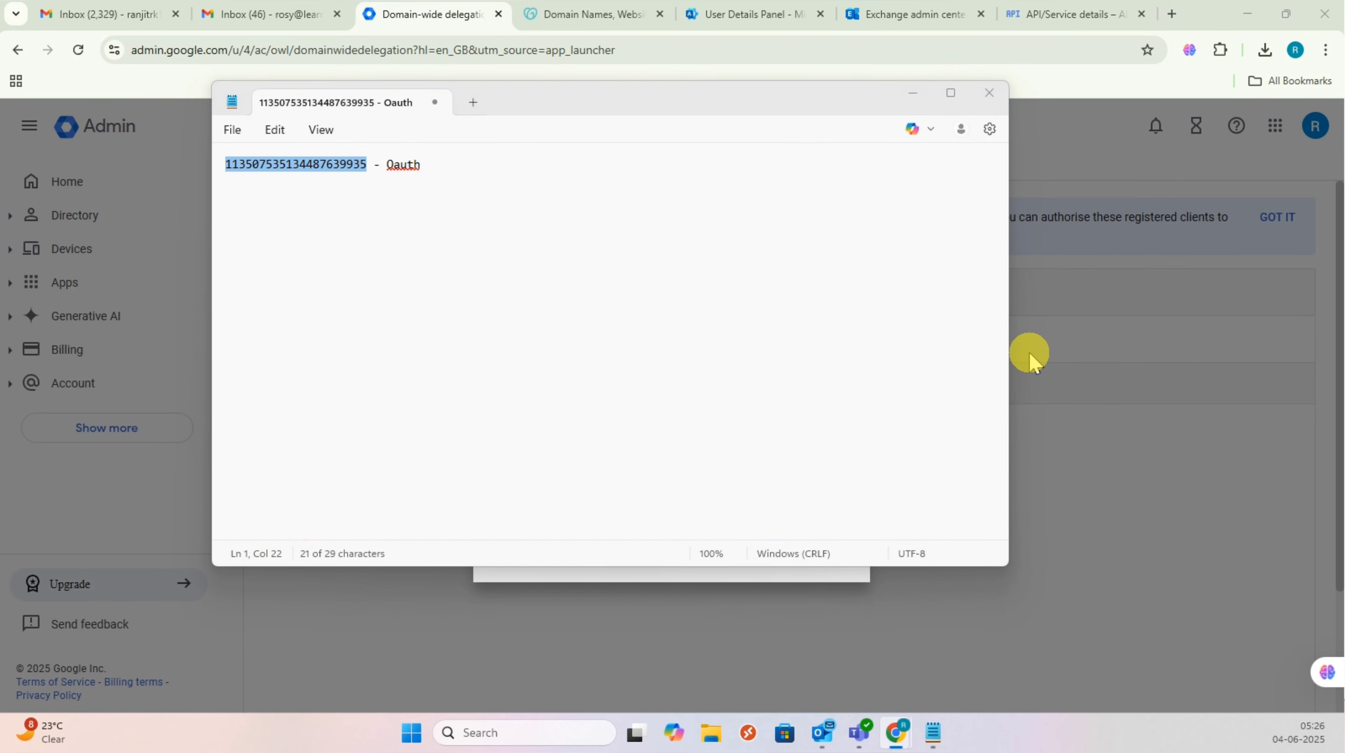
pyautogui.click(696, 576)
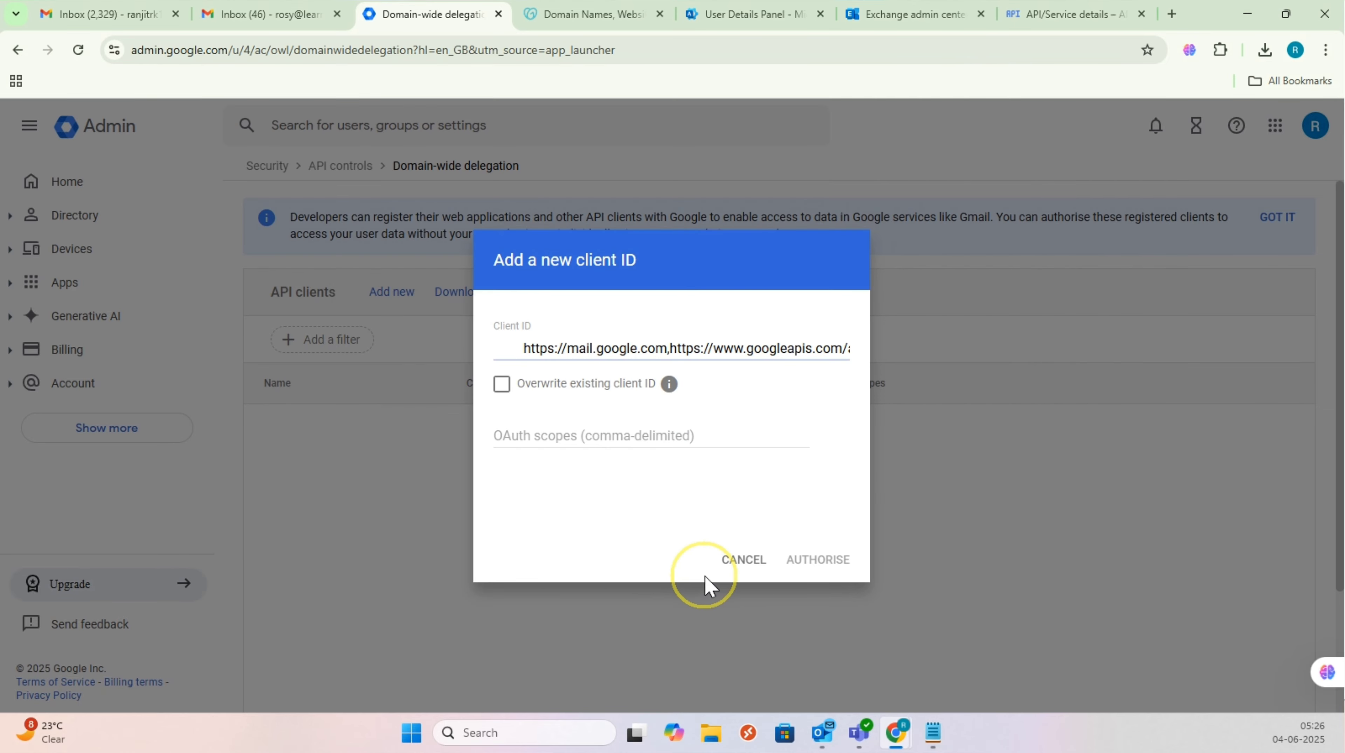
pyautogui.click(600, 442)
pyautogui.hotkey('ctrl', 'v')
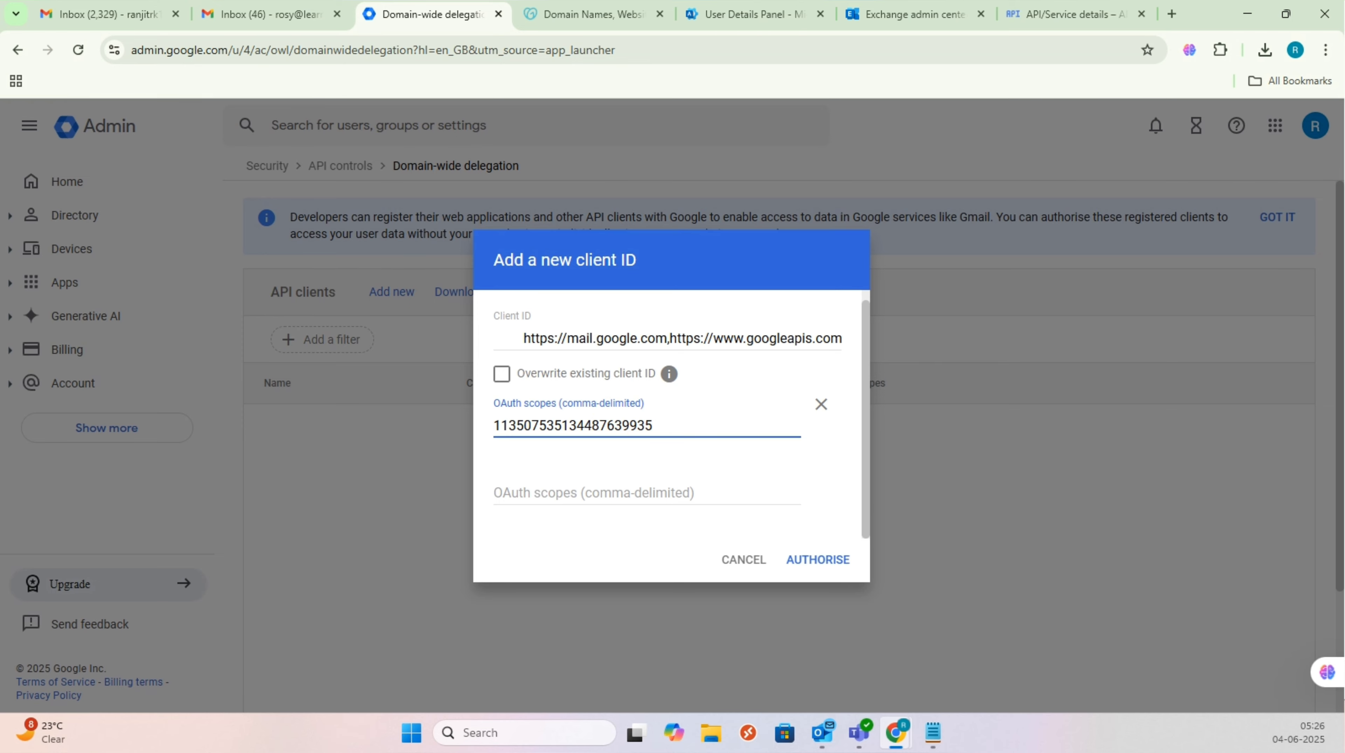
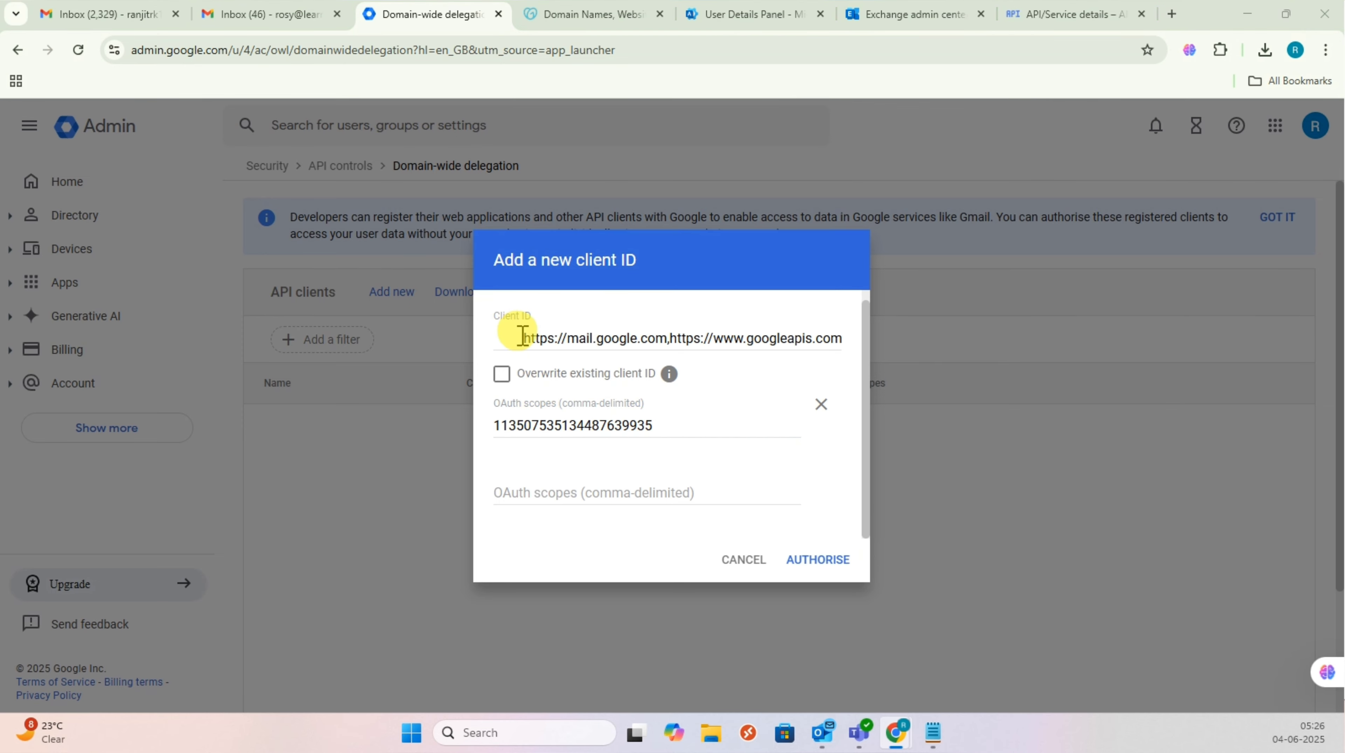
pyautogui.click(518, 338)
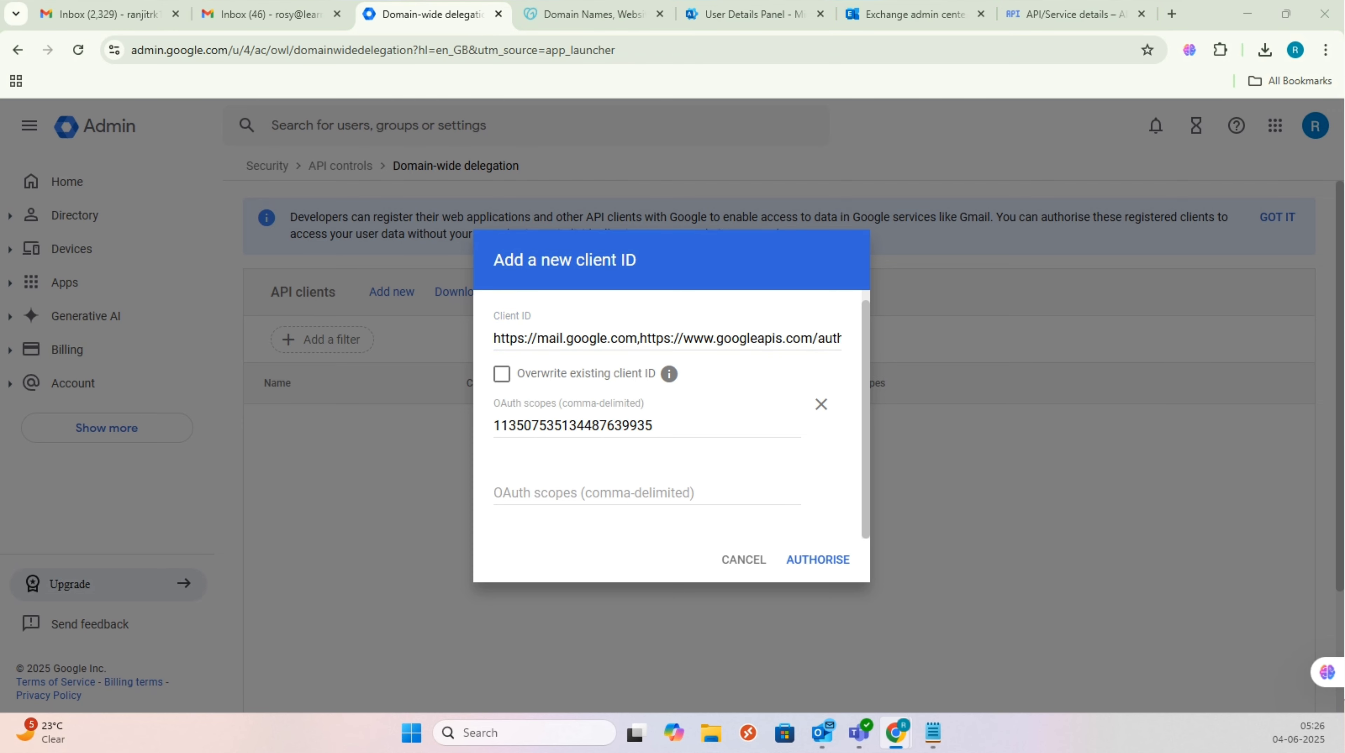
pyautogui.click(812, 338)
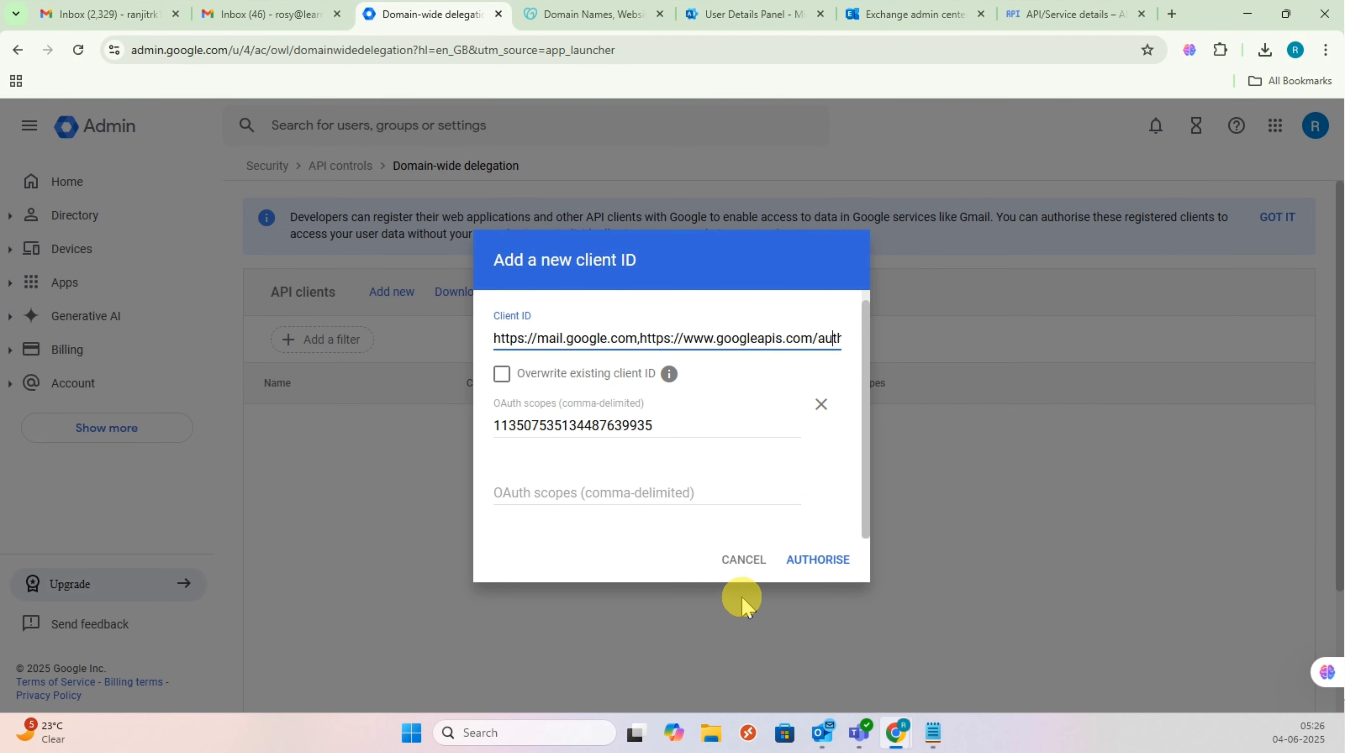
pyautogui.press('End')
pyautogui.write('contacts,')
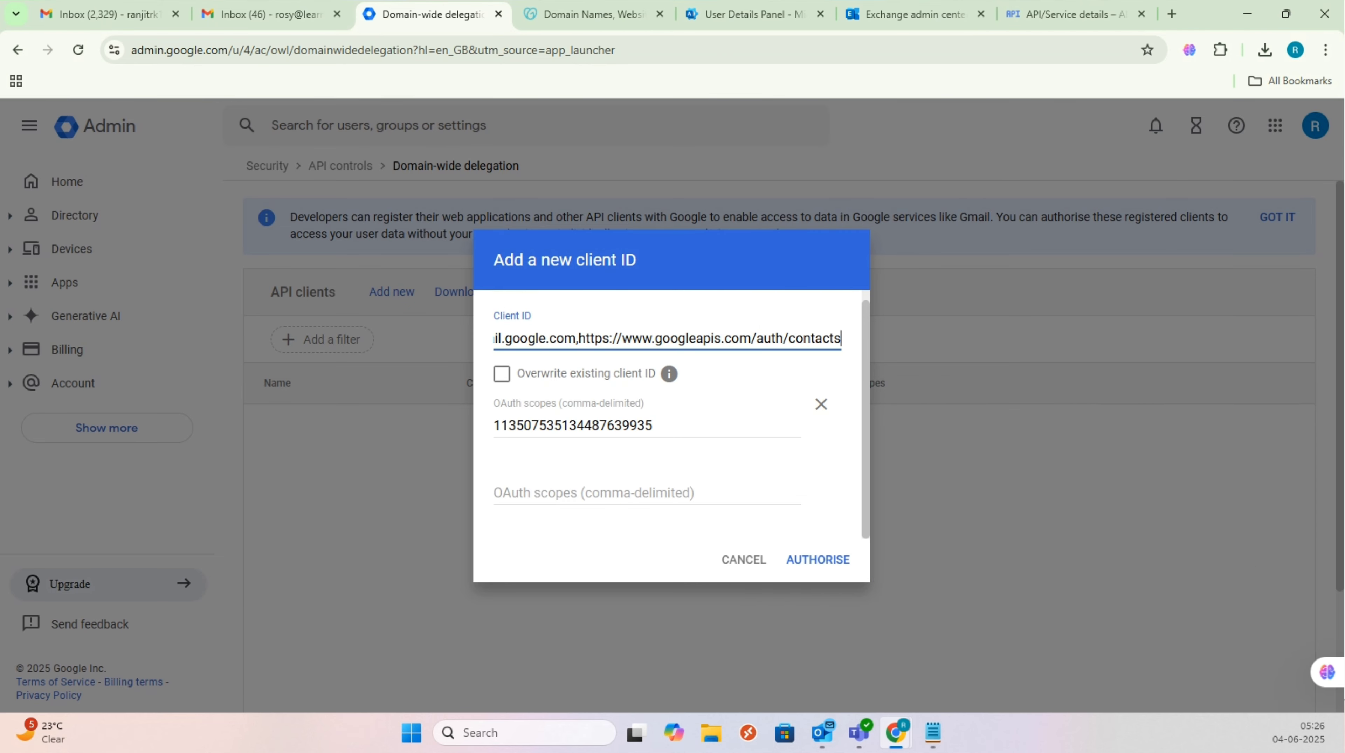
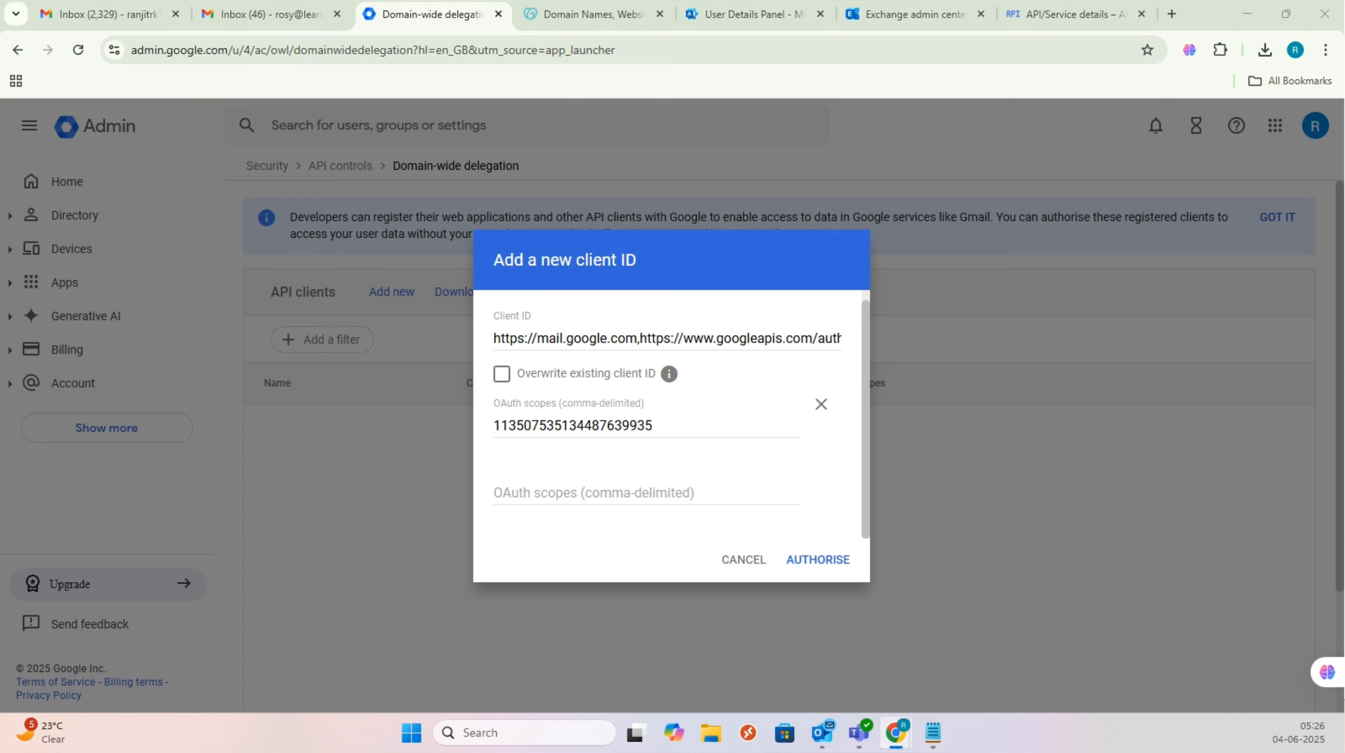
# Step: Read through the scope list mistakenly pasted into the Client ID field, past calendar and gmail
pyautogui.click(748, 338)
pyautogui.press('Right')
pyautogui.press('Right')
pyautogui.press('Right')
pyautogui.press('Right')
pyautogui.press('Right')
pyautogui.press('Right')
pyautogui.press('Right')
pyautogui.press('Right')
pyautogui.press('Right')
pyautogui.press('Right')
pyautogui.press('Right')
pyautogui.press('Right')
pyautogui.press('Right')
pyautogui.press('Right')
pyautogui.press('Right')
pyautogui.press('Right')
pyautogui.press('Right')
pyautogui.press('Right')
pyautogui.press('Right')
pyautogui.press('Right')
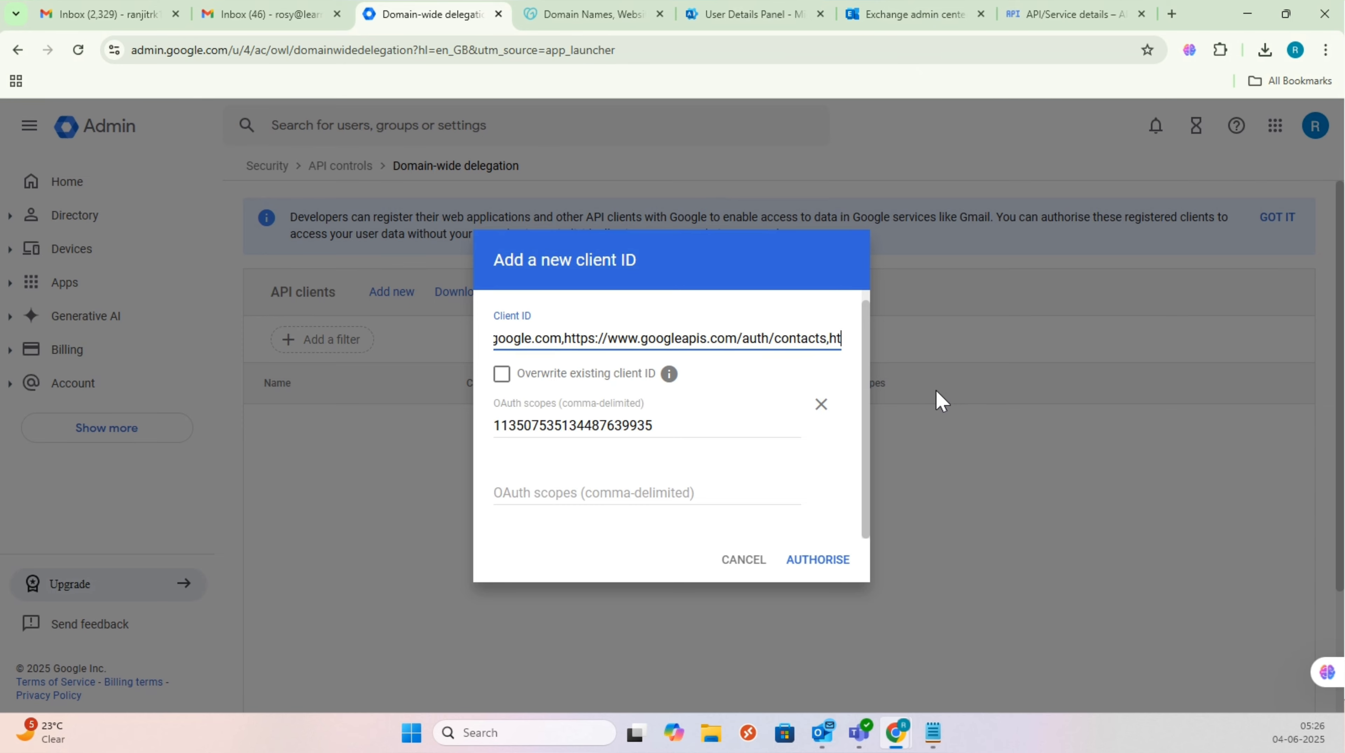
pyautogui.press('Right')
pyautogui.press('Right')
pyautogui.press('Right')
pyautogui.press('Right')
pyautogui.press('Right')
pyautogui.press('Right')
pyautogui.press('Right')
pyautogui.press('Right')
pyautogui.press('Right')
pyautogui.press('Right')
pyautogui.press('Right')
pyautogui.press('Right')
pyautogui.press('Right')
pyautogui.press('Right')
pyautogui.press('Right')
pyautogui.press('Right')
pyautogui.press('Right')
pyautogui.press('Right')
pyautogui.press('Right')
pyautogui.press('Right')
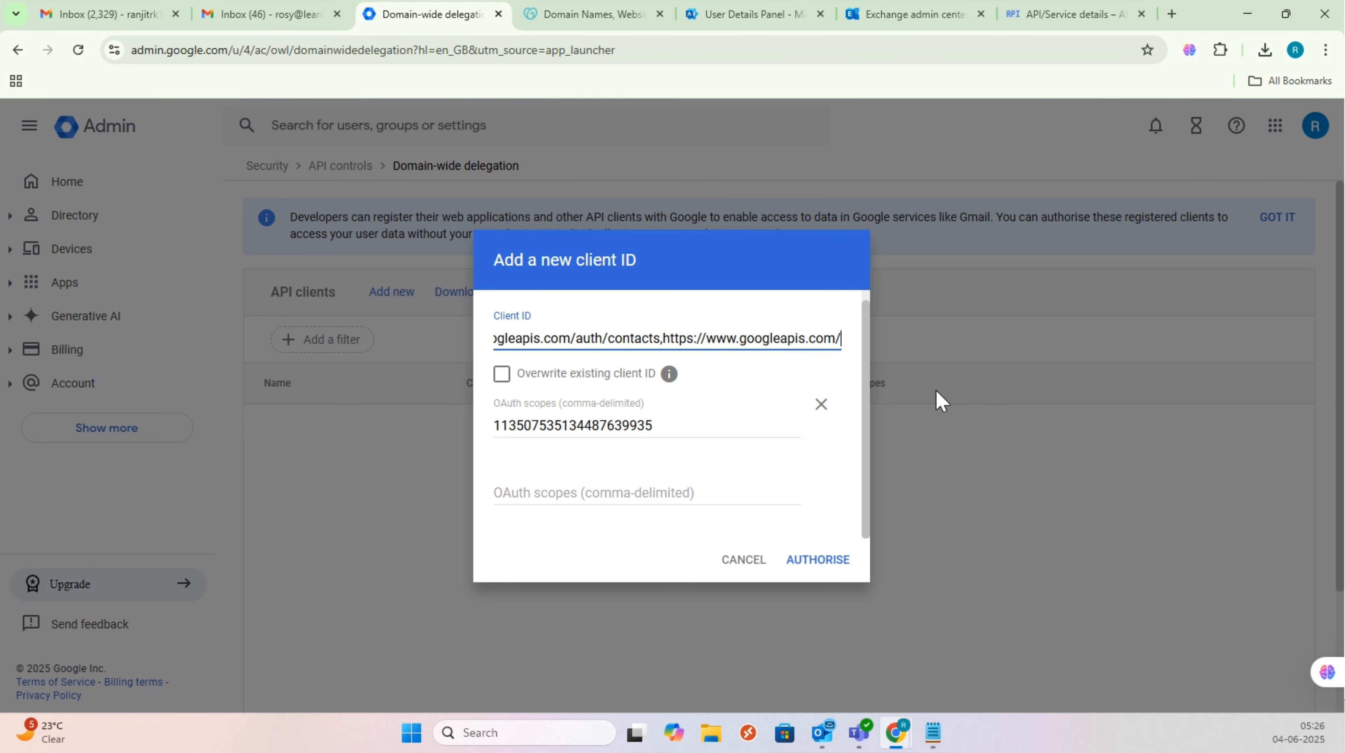
pyautogui.press('Right')
pyautogui.press('Right')
pyautogui.press('Right')
pyautogui.press('Right')
pyautogui.press('Right')
pyautogui.press('Right')
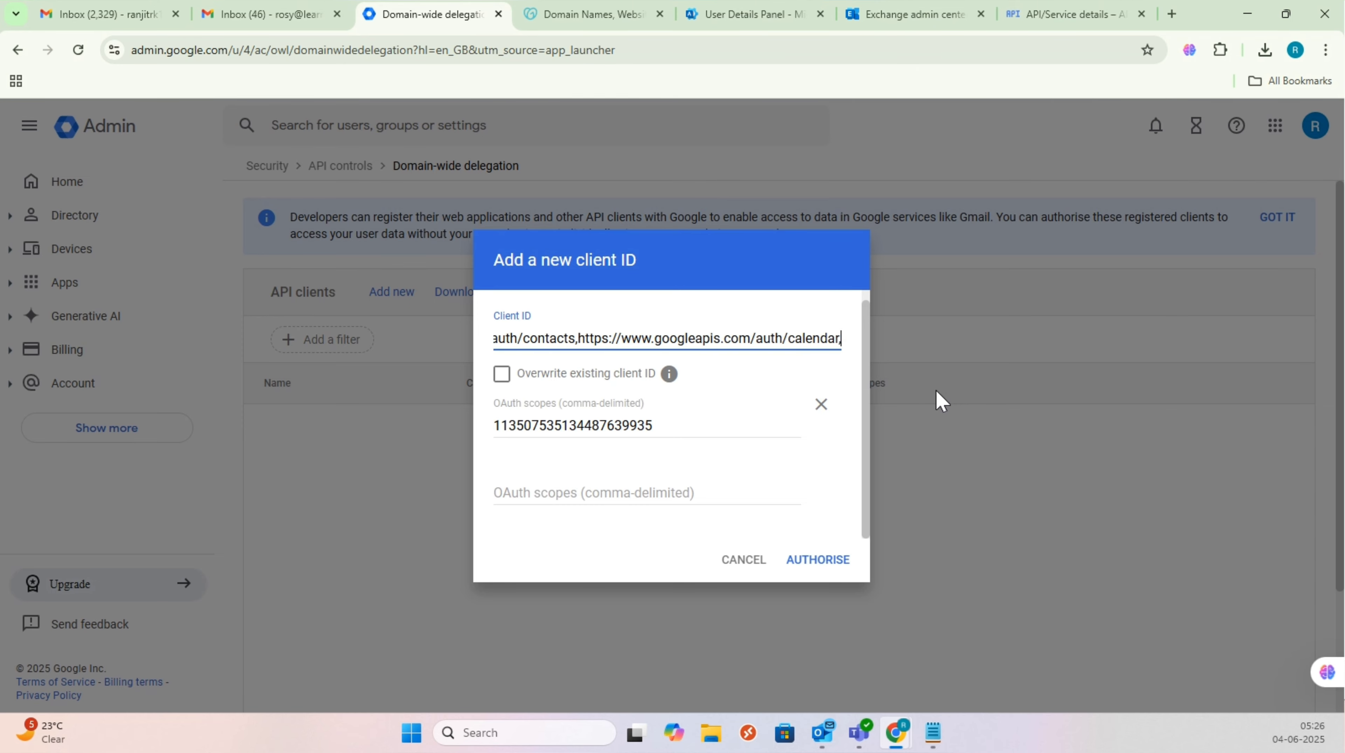
pyautogui.press('Right')
pyautogui.press('Right')
pyautogui.press('Right')
pyautogui.press('Right')
pyautogui.press('Right')
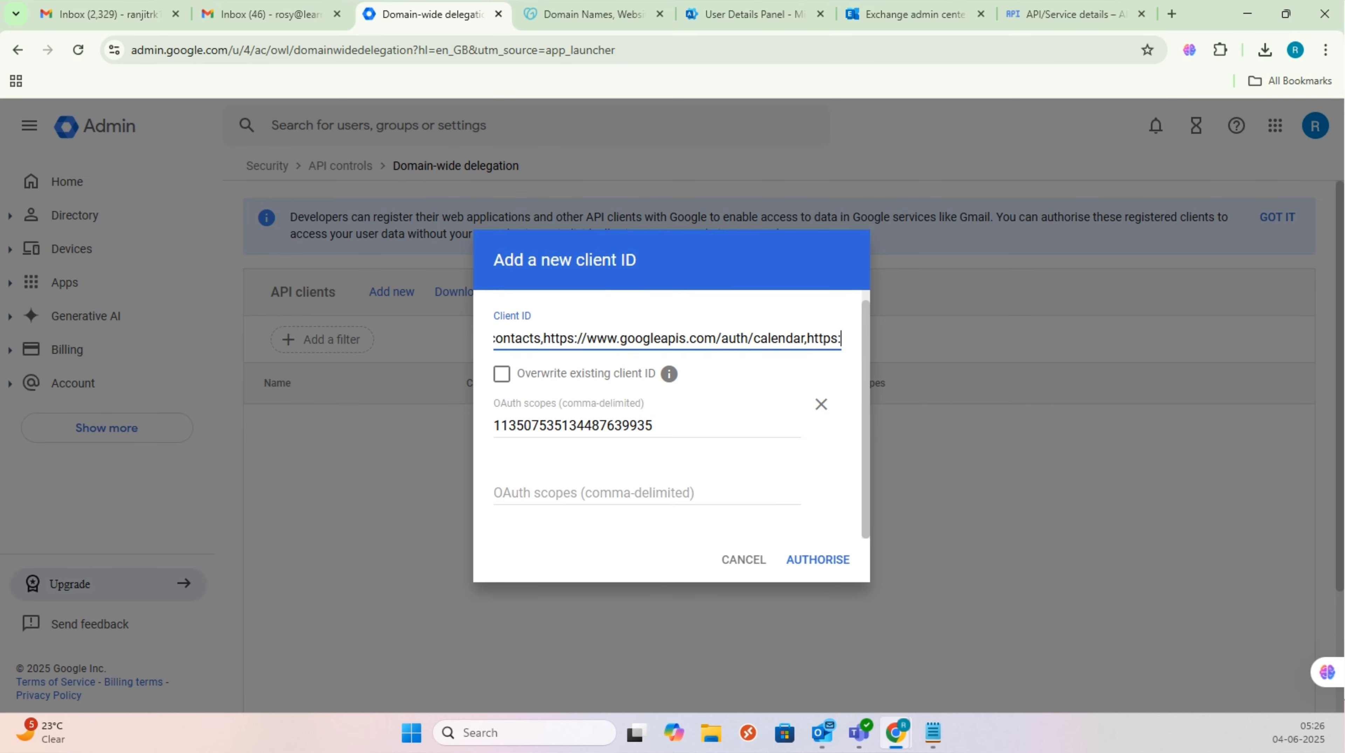
pyautogui.press('Right')
pyautogui.press('Right')
pyautogui.press('Right')
pyautogui.press('Right')
pyautogui.press('Right')
pyautogui.press('Right')
pyautogui.press('Right')
pyautogui.press('Right')
pyautogui.press('Right')
pyautogui.press('Right')
pyautogui.press('Right')
pyautogui.press('Right')
pyautogui.press('Right')
pyautogui.press('Right')
pyautogui.press('Right')
pyautogui.press('Right')
pyautogui.press('Right')
pyautogui.press('Right')
pyautogui.press('Right')
pyautogui.press('Right')
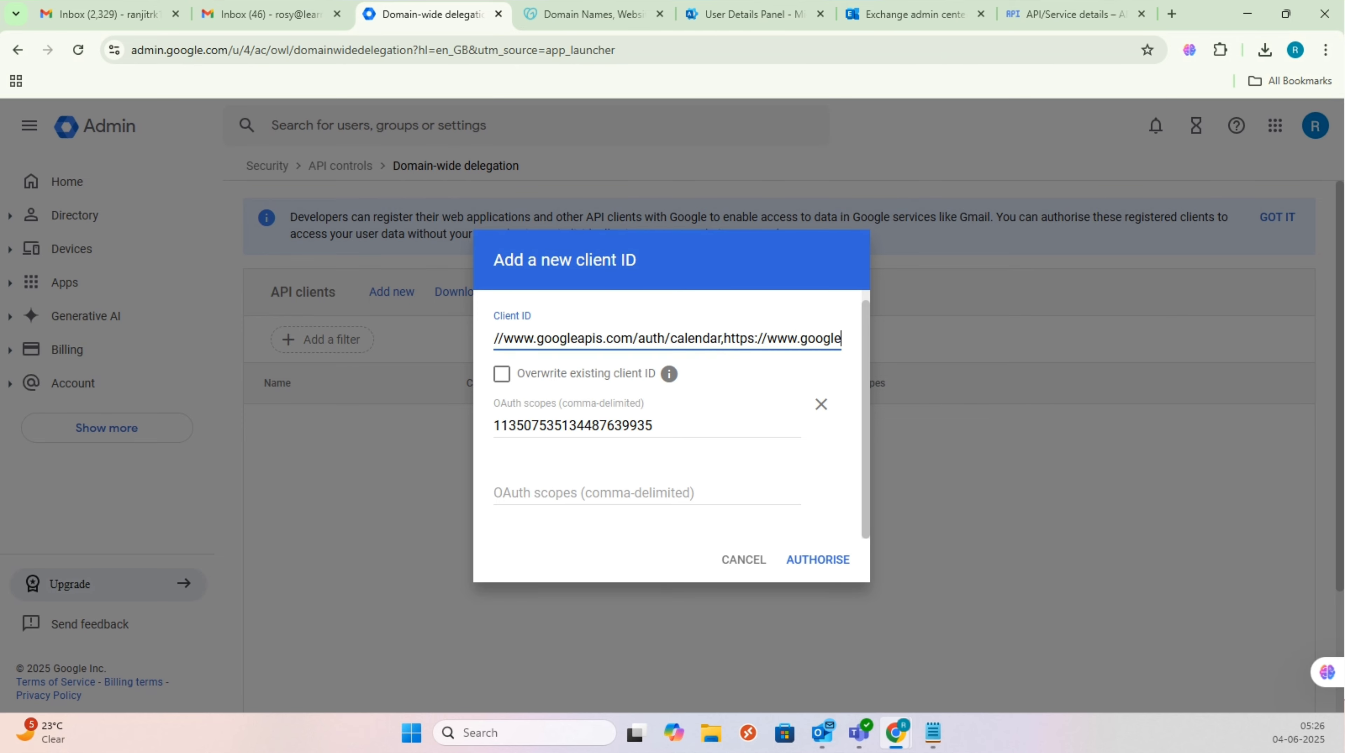
pyautogui.press('Right')
pyautogui.press('Right')
pyautogui.press('Right')
pyautogui.press('Right')
pyautogui.press('Right')
pyautogui.press('Right')
pyautogui.press('Right')
pyautogui.press('Right')
pyautogui.press('Right')
pyautogui.press('Right')
pyautogui.press('Right')
pyautogui.press('Right')
pyautogui.press('Right')
pyautogui.press('Right')
pyautogui.press('Right')
pyautogui.press('Right')
pyautogui.press('Right')
pyautogui.press('Right')
pyautogui.press('Right')
pyautogui.press('Right')
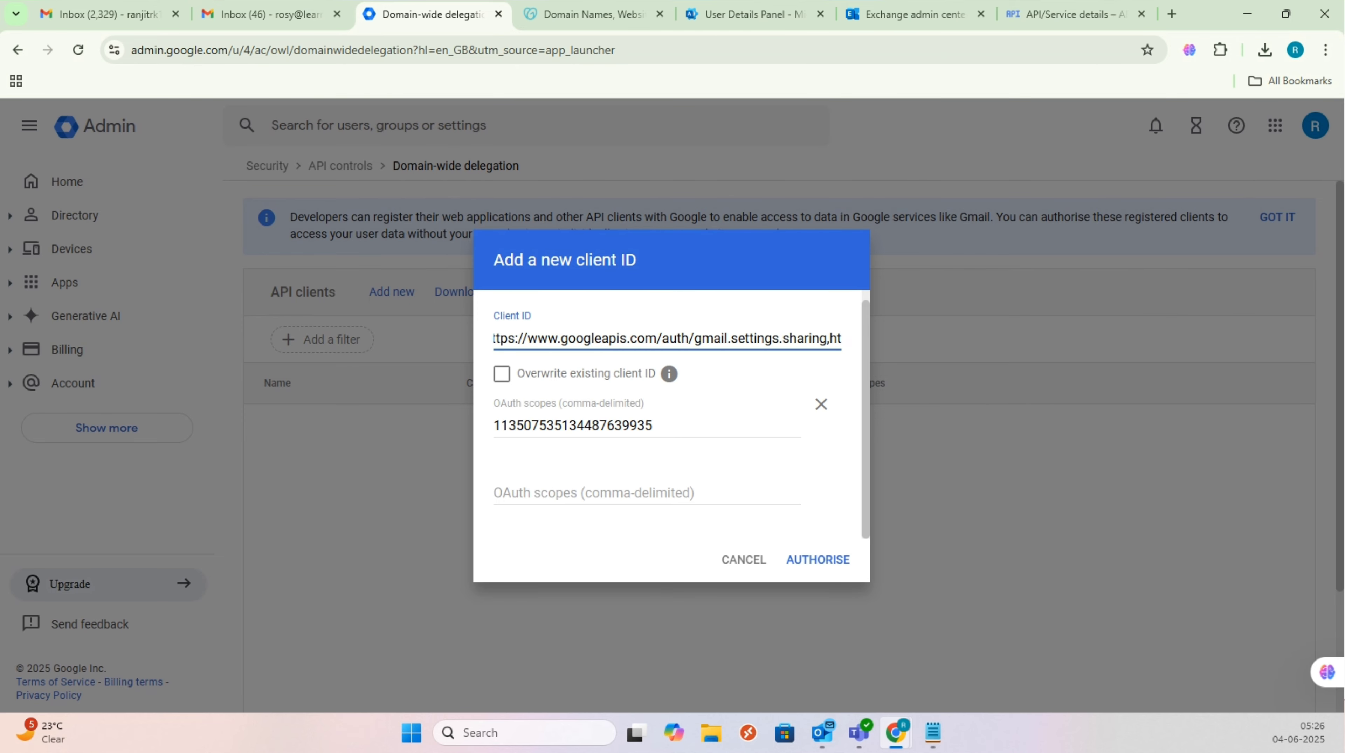
pyautogui.hotkey('alt', 'Tab')
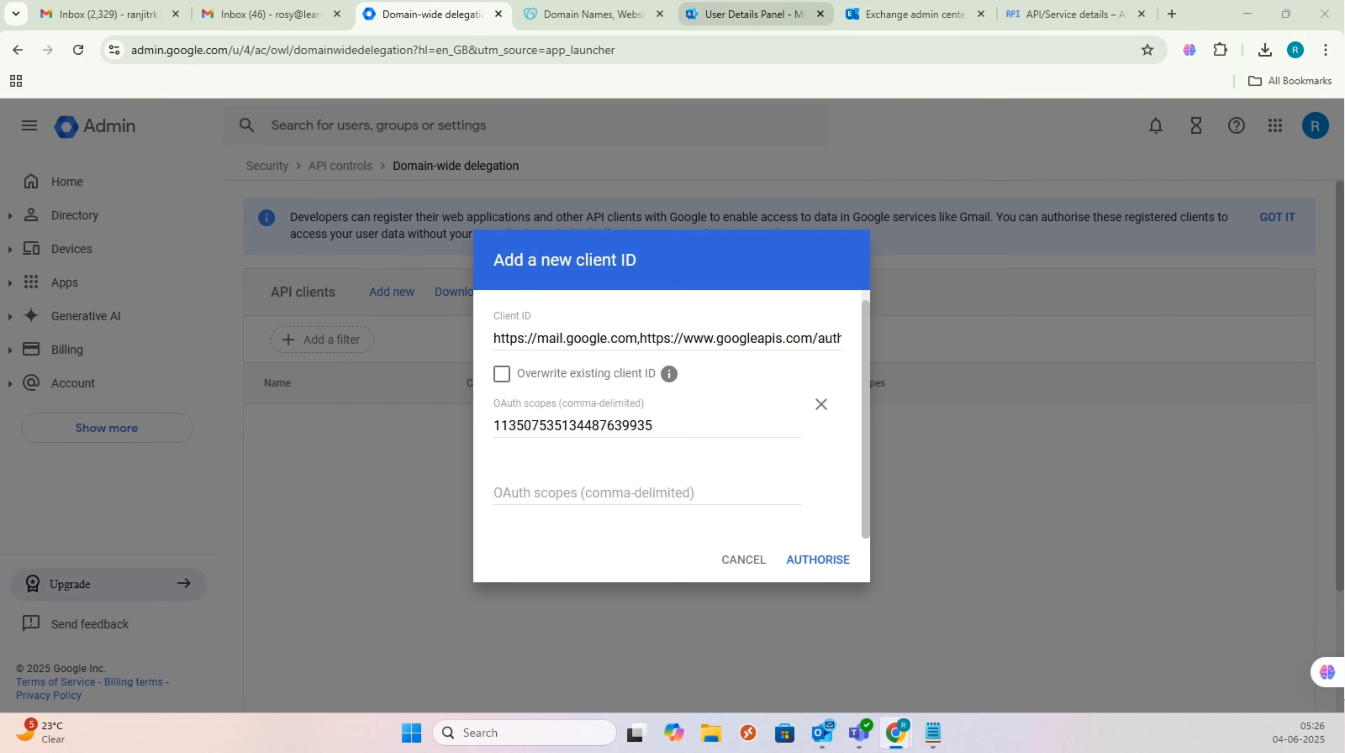
# Step: Re-check the pasted scopes from calendar through gmail settings to the end of the list
pyautogui.click(838, 340)
pyautogui.press('Right')
pyautogui.press('Right')
pyautogui.press('Right')
pyautogui.press('Right')
pyautogui.press('Right')
pyautogui.press('Right')
pyautogui.press('Right')
pyautogui.press('Right')
pyautogui.press('Right')
pyautogui.press('Right')
pyautogui.press('Right')
pyautogui.press('Right')
pyautogui.press('Right')
pyautogui.press('Right')
pyautogui.press('Right')
pyautogui.press('Right')
pyautogui.press('Right')
pyautogui.press('Right')
pyautogui.press('Right')
pyautogui.press('Right')
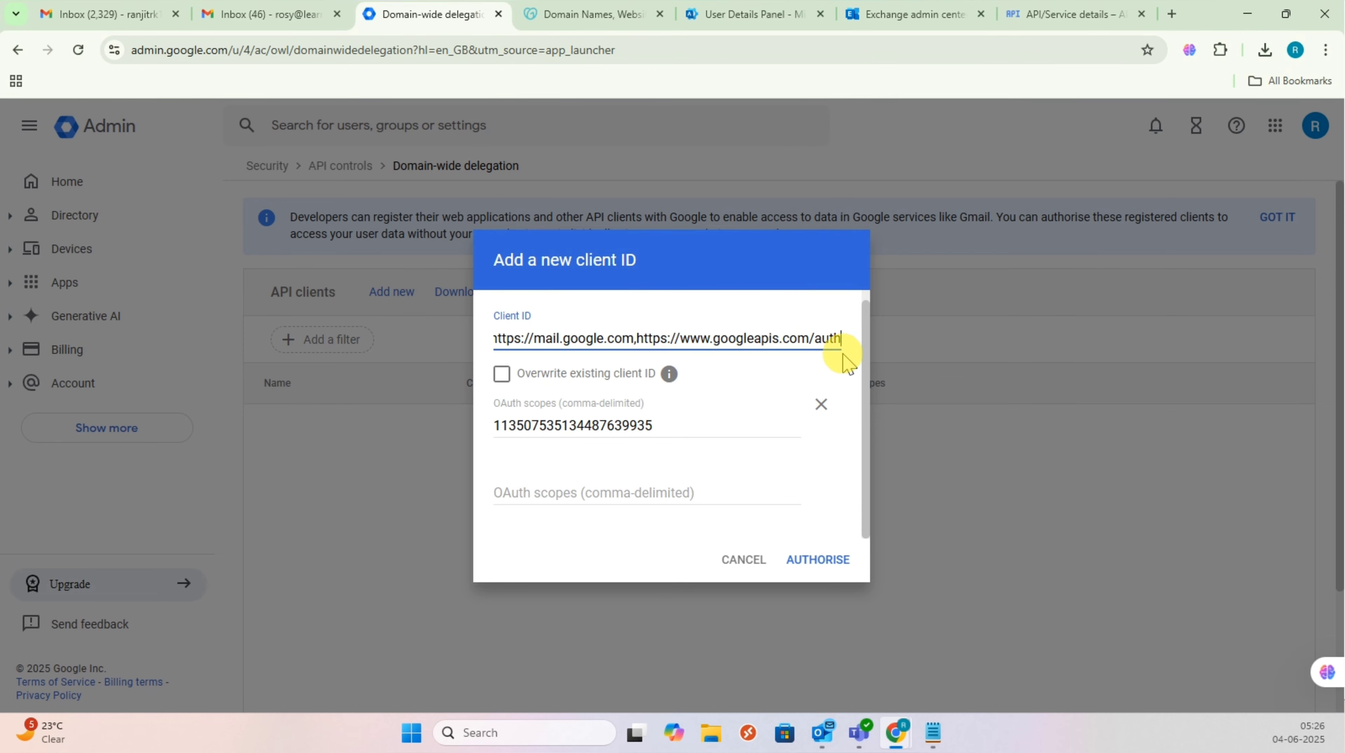
pyautogui.press('Right')
pyautogui.press('Right')
pyautogui.press('Right')
pyautogui.press('Right')
pyautogui.press('Right')
pyautogui.press('Right')
pyautogui.press('Right')
pyautogui.press('Right')
pyautogui.press('Right')
pyautogui.press('Right')
pyautogui.press('Right')
pyautogui.press('Right')
pyautogui.press('Right')
pyautogui.press('Right')
pyautogui.press('Right')
pyautogui.press('Right')
pyautogui.press('Right')
pyautogui.press('Right')
pyautogui.press('Right')
pyautogui.press('Right')
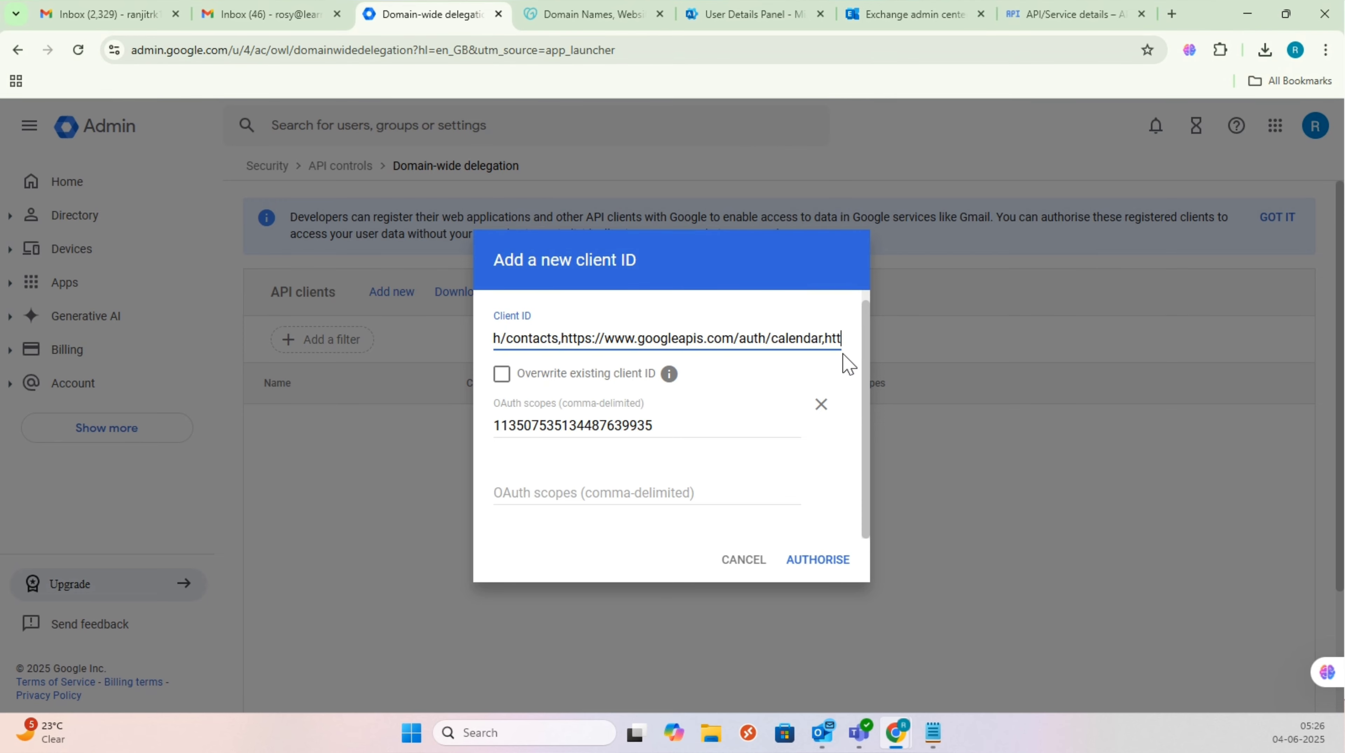
pyautogui.click(843, 354)
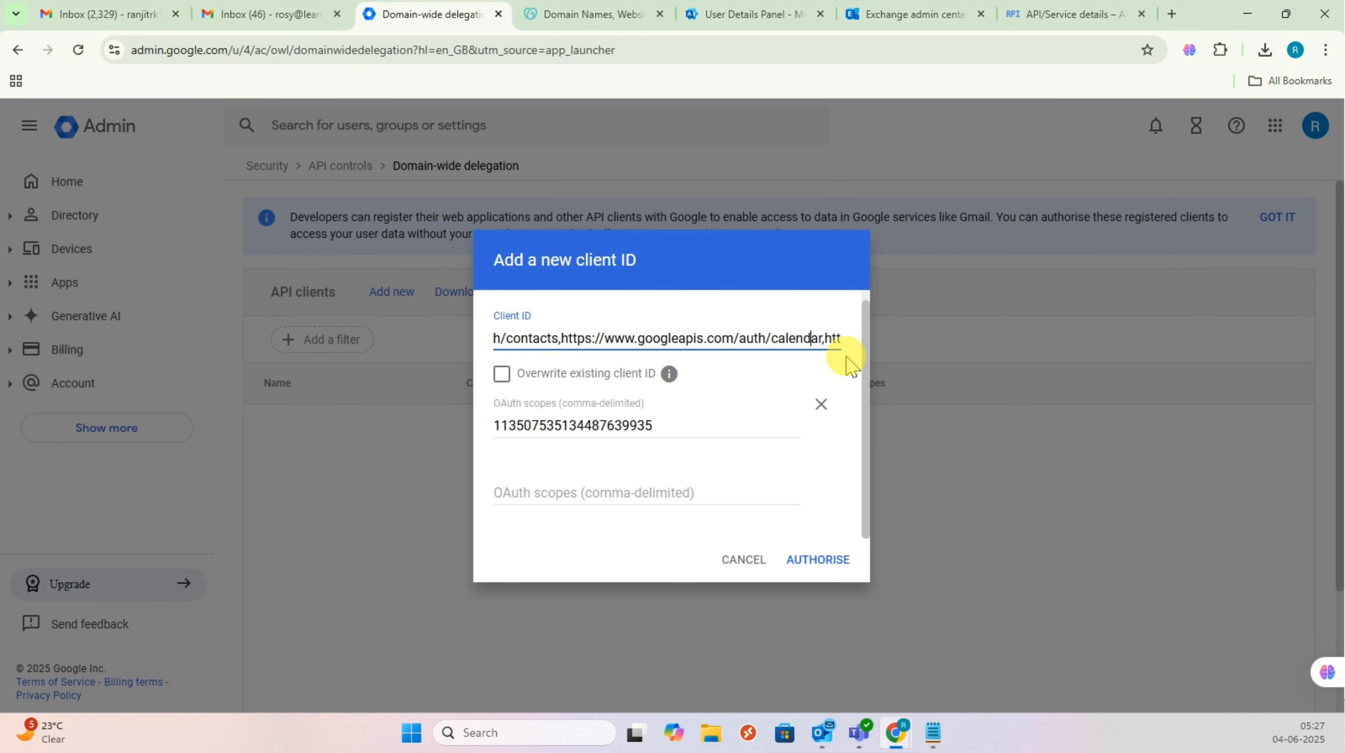
pyautogui.press('Left')
pyautogui.press('Left')
pyautogui.press('Left')
pyautogui.press('Left')
pyautogui.press('Left')
pyautogui.press('Left')
pyautogui.press('Left')
pyautogui.press('Left')
pyautogui.press('Left')
pyautogui.press('Left')
pyautogui.press('Left')
pyautogui.press('Left')
pyautogui.press('Left')
pyautogui.press('Left')
pyautogui.press('Left')
pyautogui.press('Left')
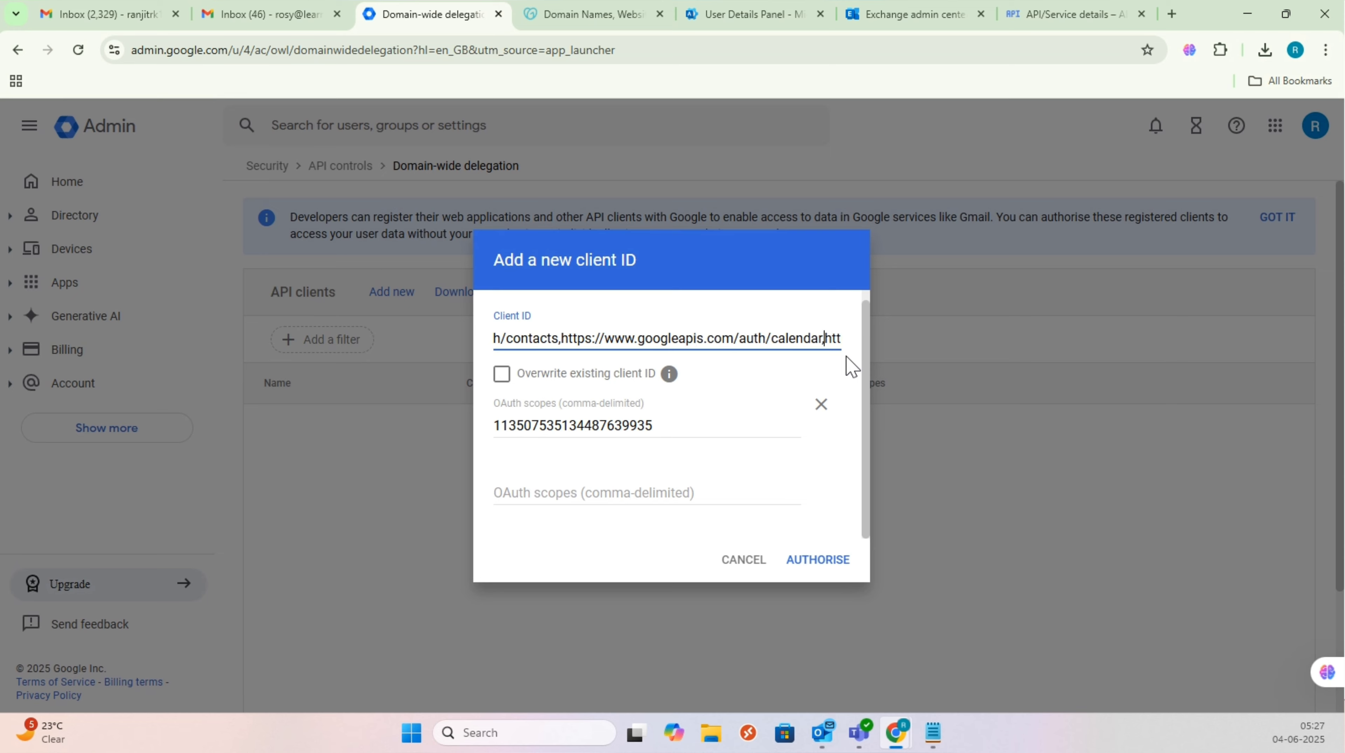
pyautogui.press('Right')
pyautogui.press('Right')
pyautogui.press('Right')
pyautogui.press('Right')
pyautogui.press('Right')
pyautogui.press('Right')
pyautogui.press('Right')
pyautogui.press('Right')
pyautogui.press('Right')
pyautogui.press('Right')
pyautogui.press('Right')
pyautogui.press('Right')
pyautogui.press('Right')
pyautogui.press('Right')
pyautogui.press('Right')
pyautogui.press('Right')
pyautogui.press('Right')
pyautogui.press('Right')
pyautogui.press('Right')
pyautogui.press('Right')
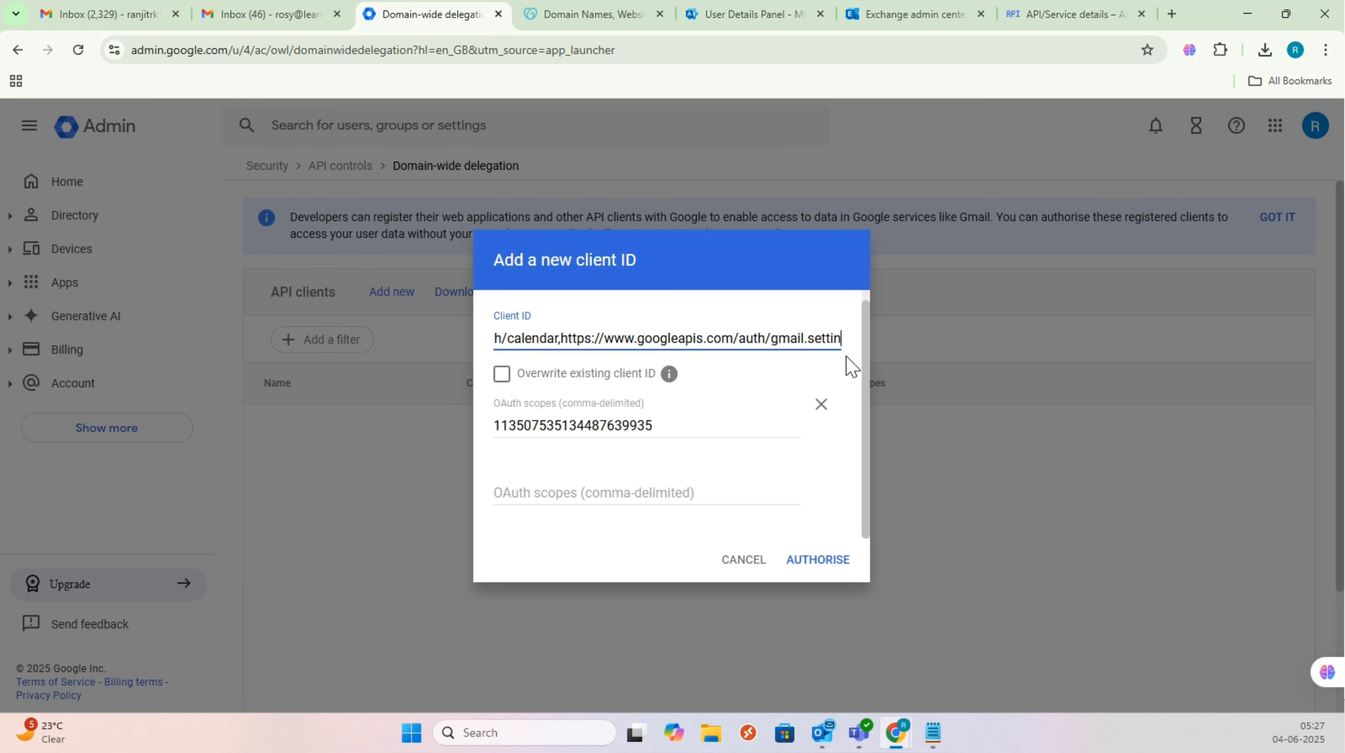
pyautogui.press('Right')
pyautogui.press('Right')
pyautogui.press('Right')
pyautogui.press('Right')
pyautogui.press('Right')
pyautogui.press('Right')
pyautogui.press('Right')
pyautogui.press('Right')
pyautogui.press('Right')
pyautogui.press('Right')
pyautogui.press('Right')
pyautogui.press('Right')
pyautogui.press('Right')
pyautogui.press('Right')
pyautogui.press('Right')
pyautogui.press('Right')
pyautogui.press('Right')
pyautogui.press('Right')
pyautogui.press('Right')
pyautogui.press('Right')
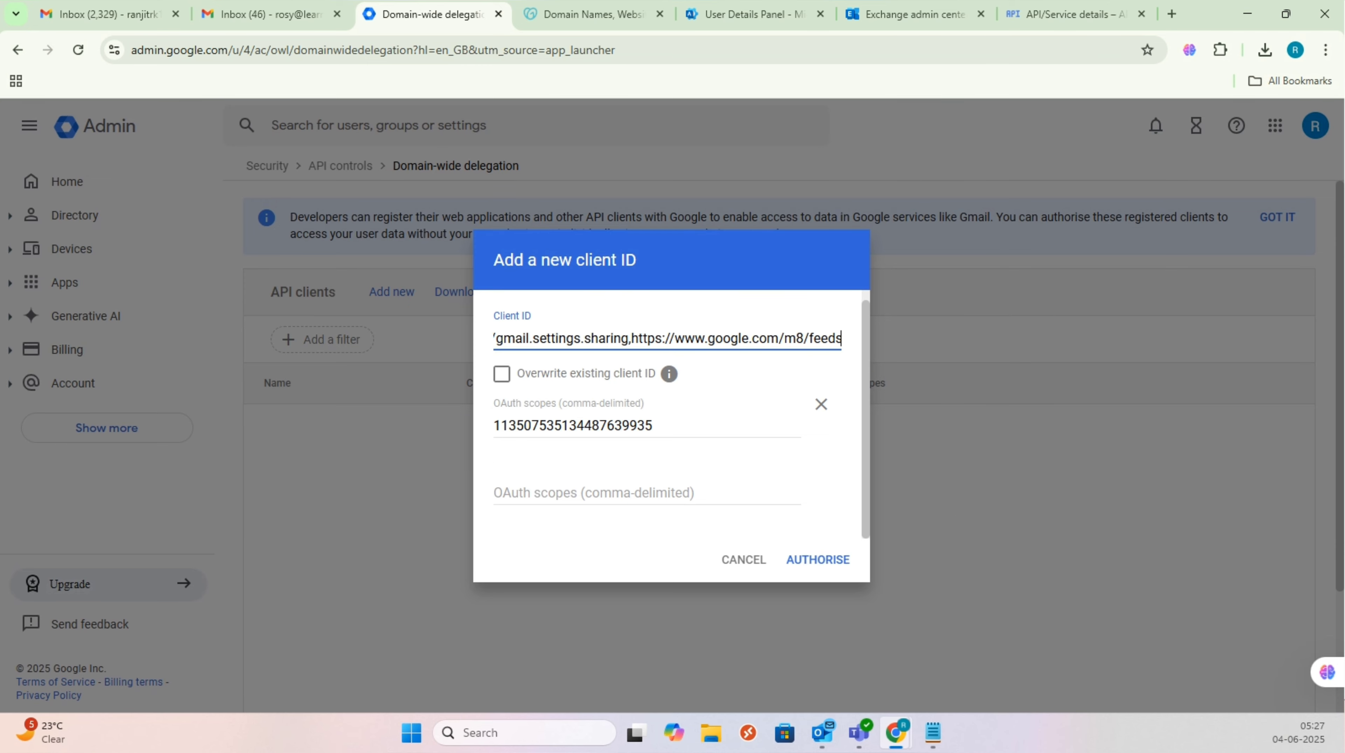
# Step: Clear the scope list from Client ID and select the client ID number in OAuth scopes
pyautogui.click(694, 322)
pyautogui.click(685, 338)
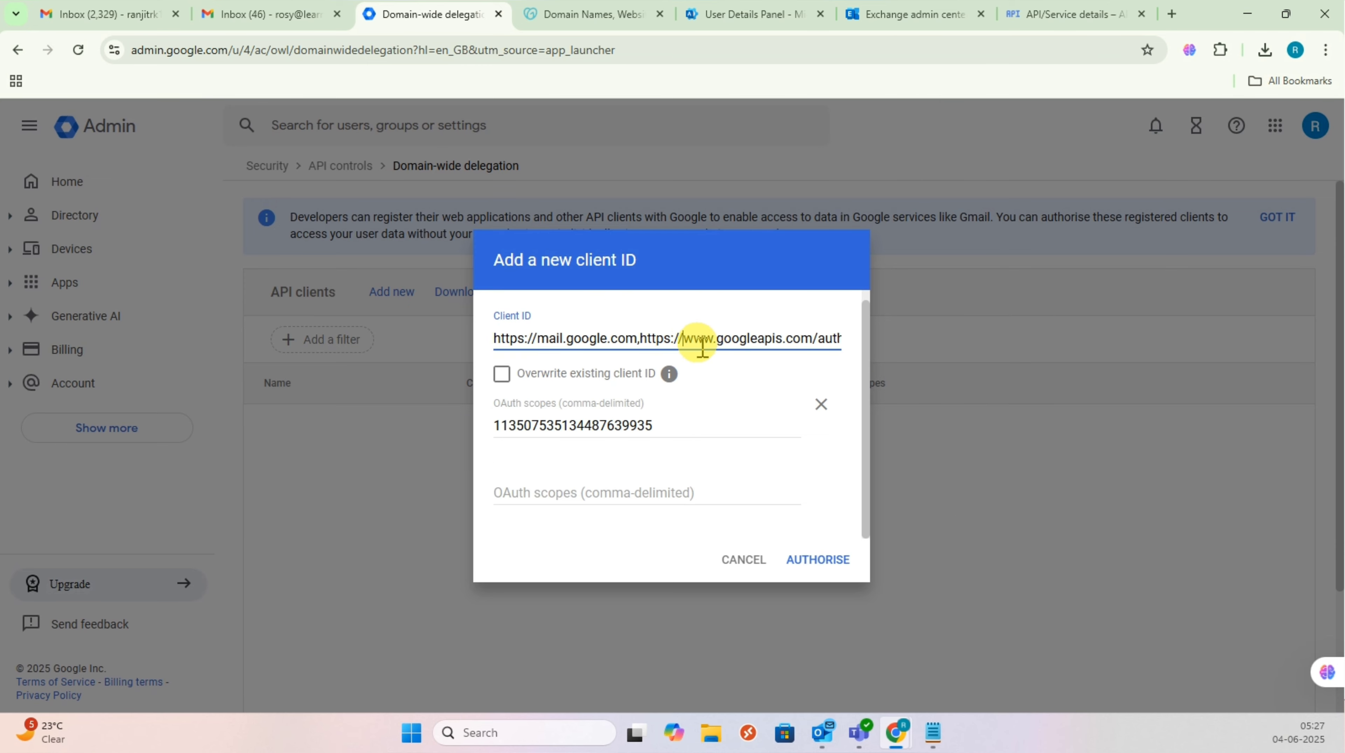
pyautogui.tripleClick(721, 348)
pyautogui.press('BackSpace')
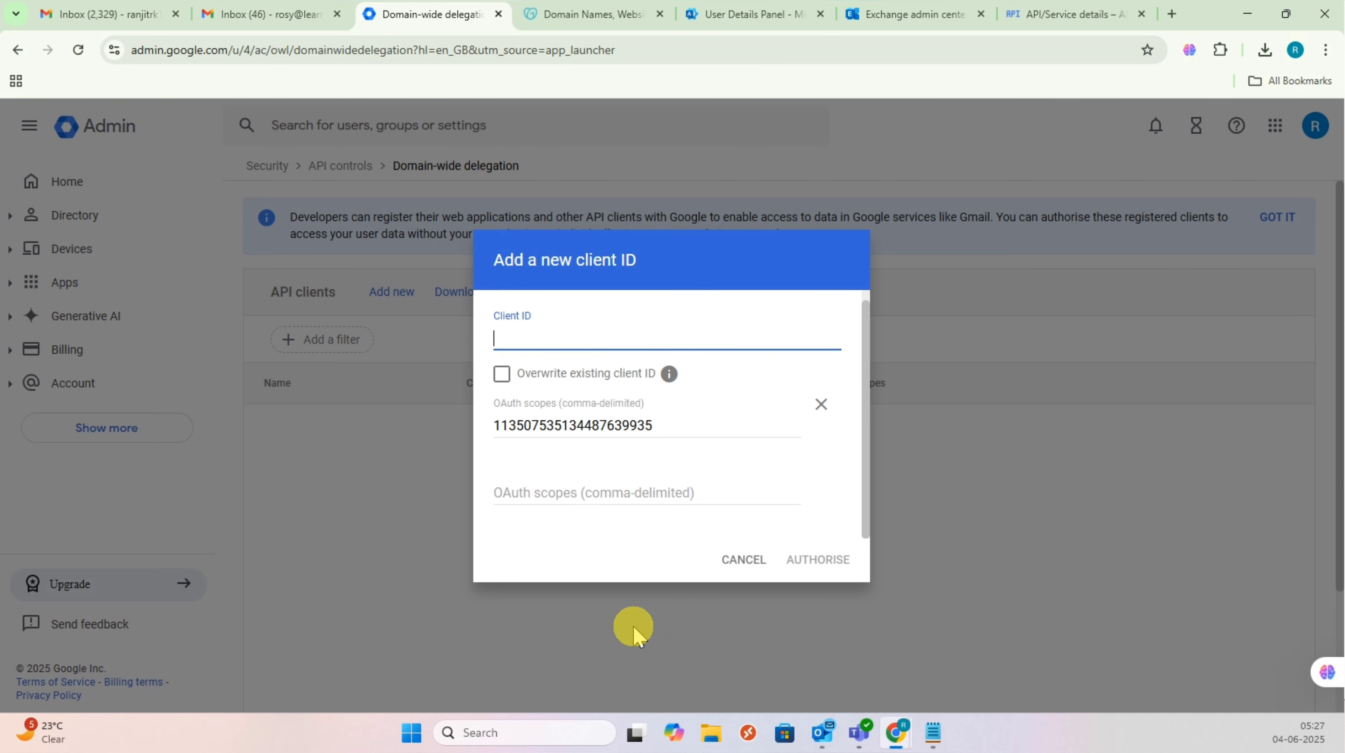
pyautogui.moveTo(665, 425); pyautogui.dragTo(414, 424)
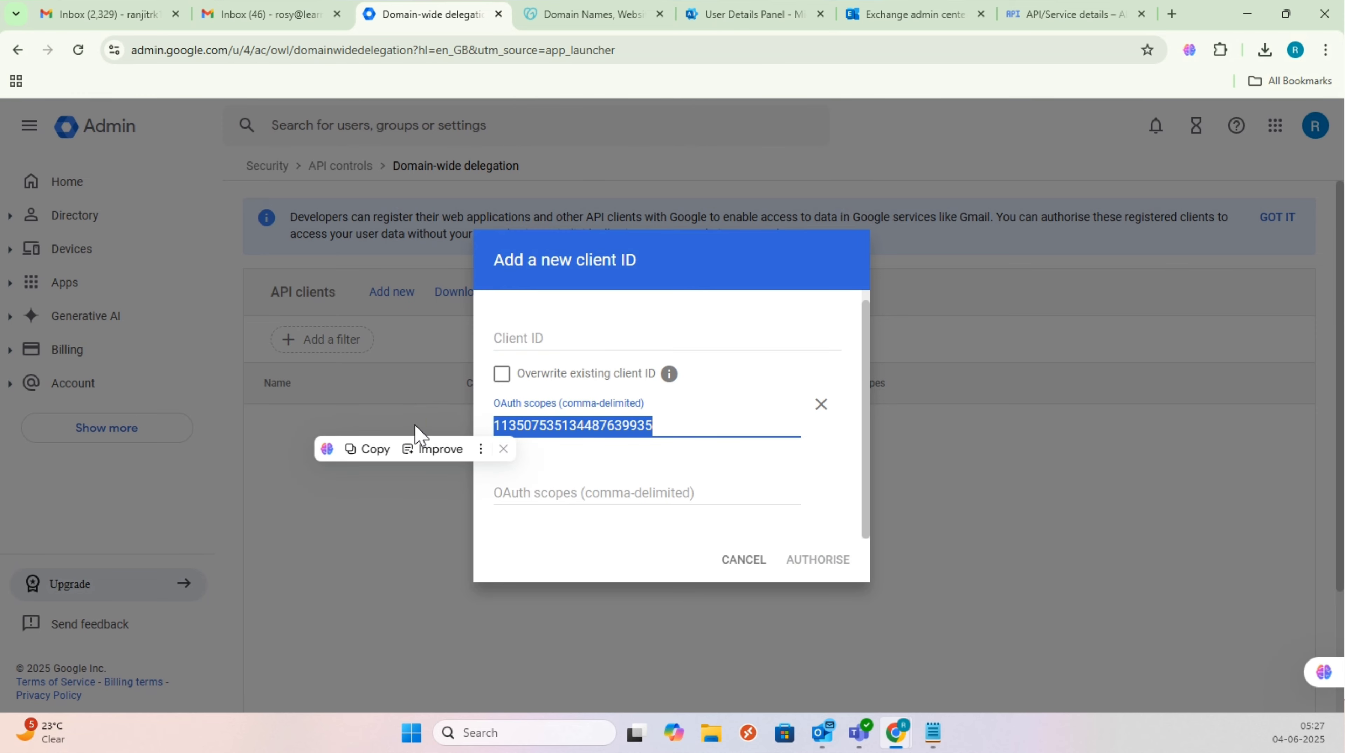
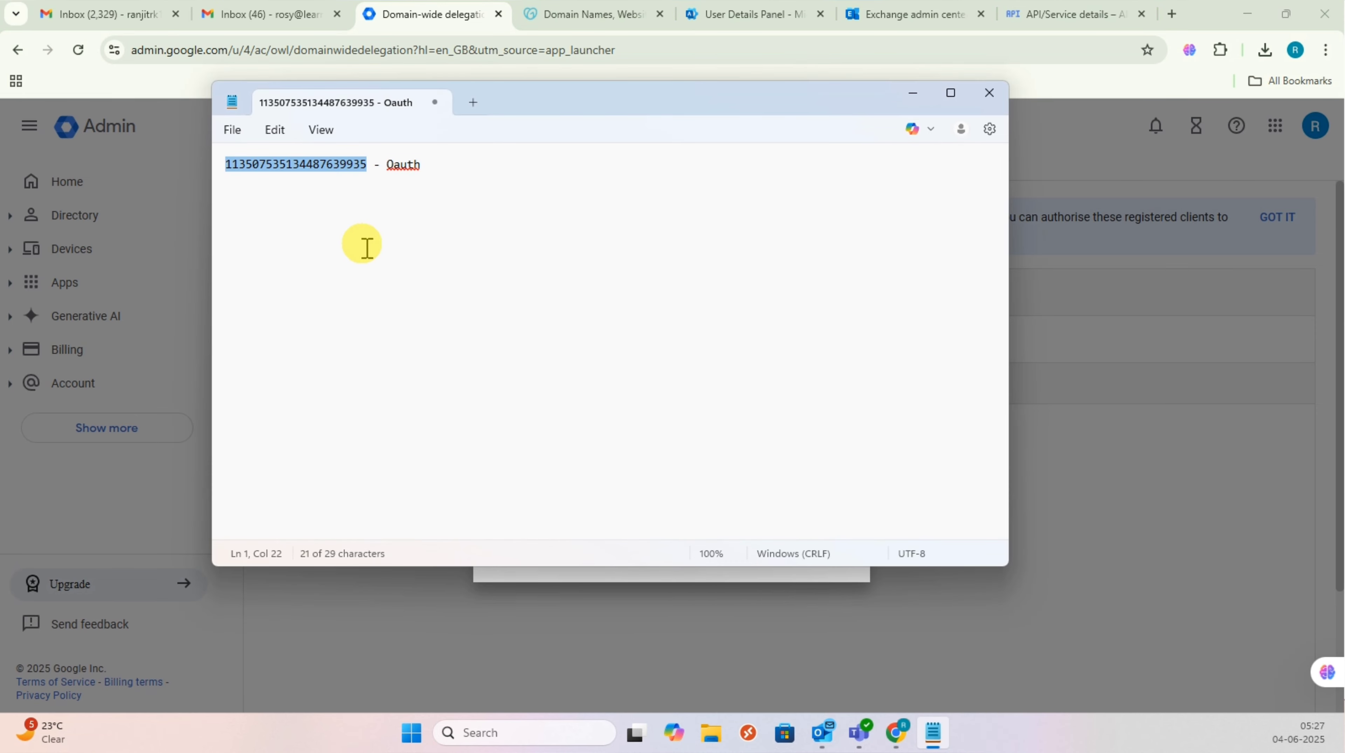
# Step: Paste the copied client ID into Google's domain-wide delegation form and authorise it with its mail scopes
pyautogui.hotkey('alt', 'Tab')
pyautogui.click(560, 336)
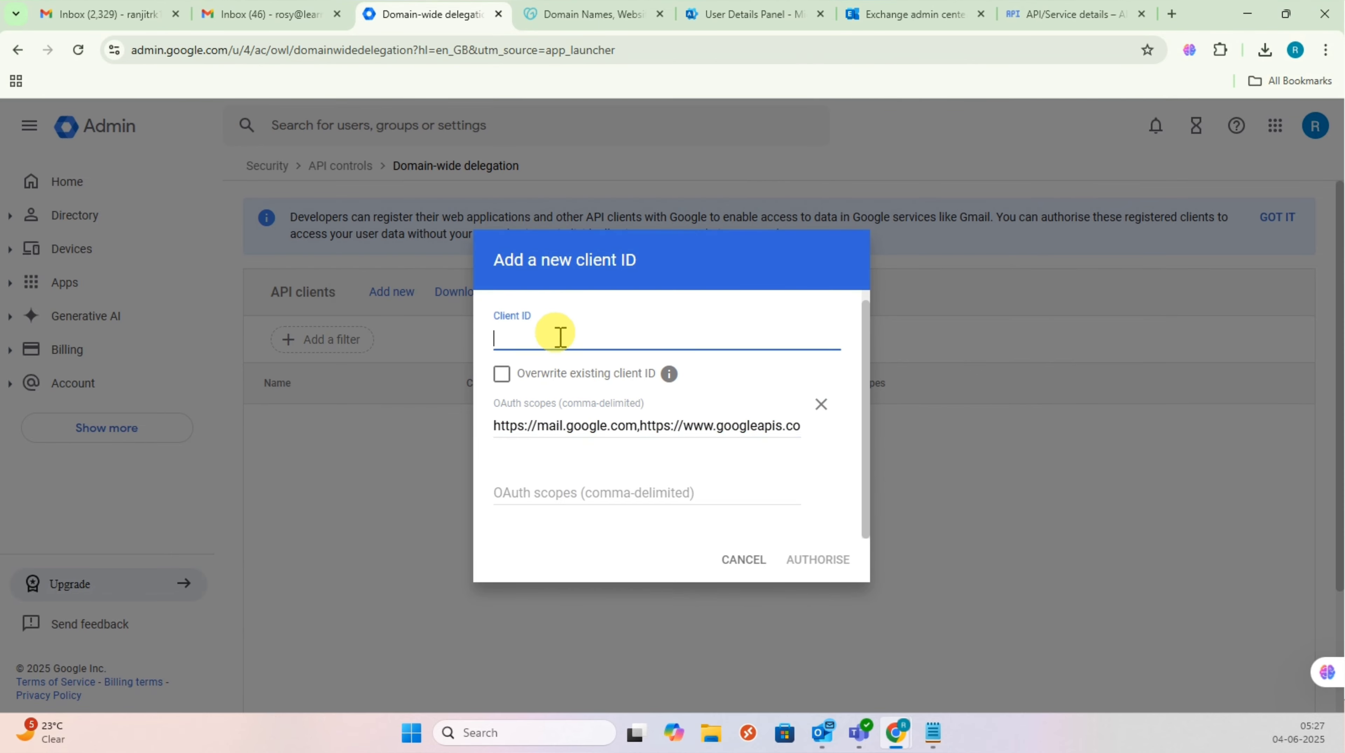
pyautogui.hotkey('ctrl', 'v')
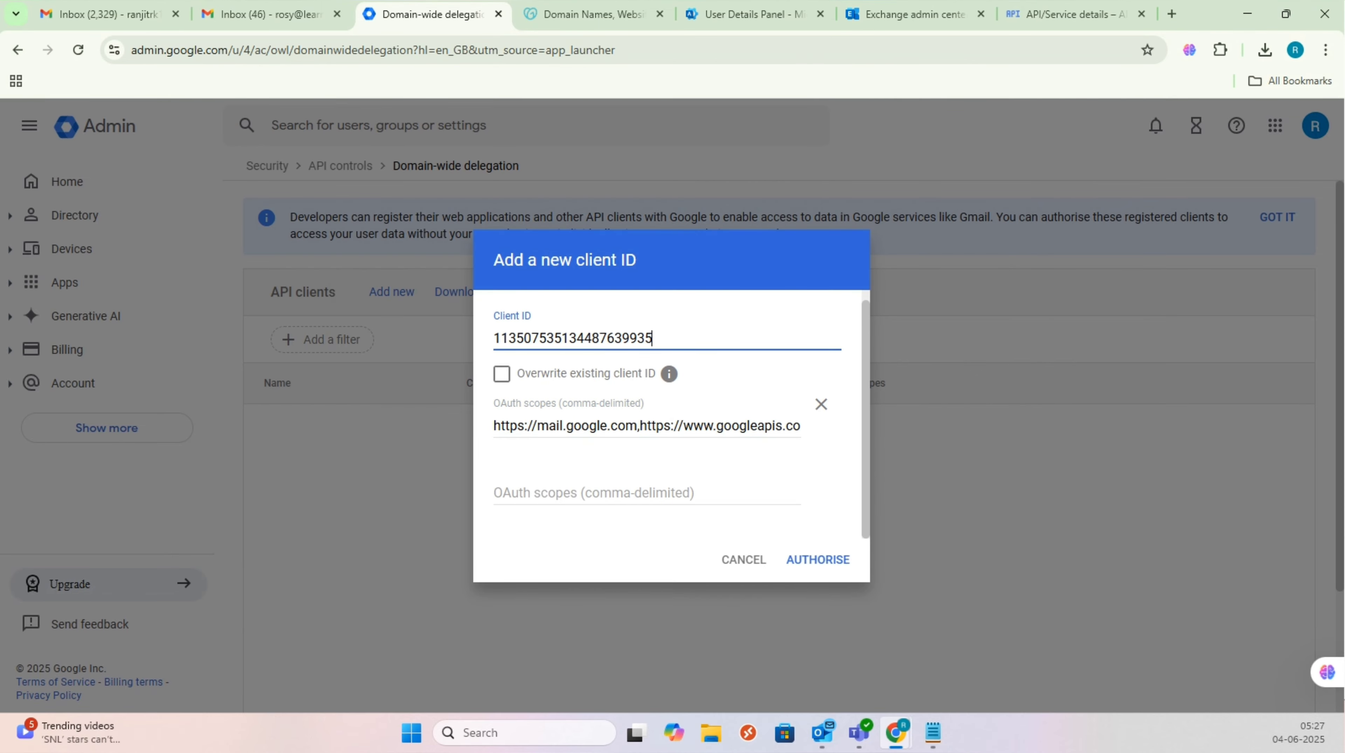
pyautogui.click(816, 561)
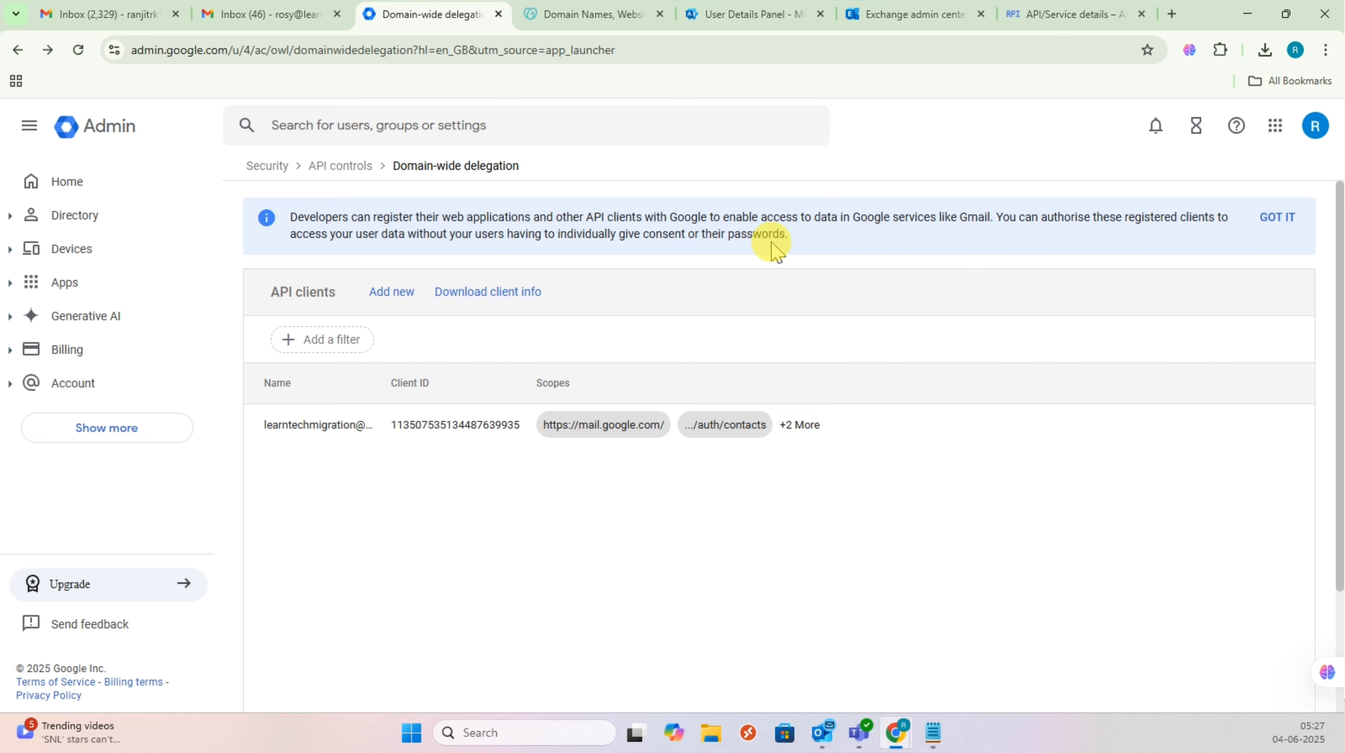
pyautogui.click(899, 21)
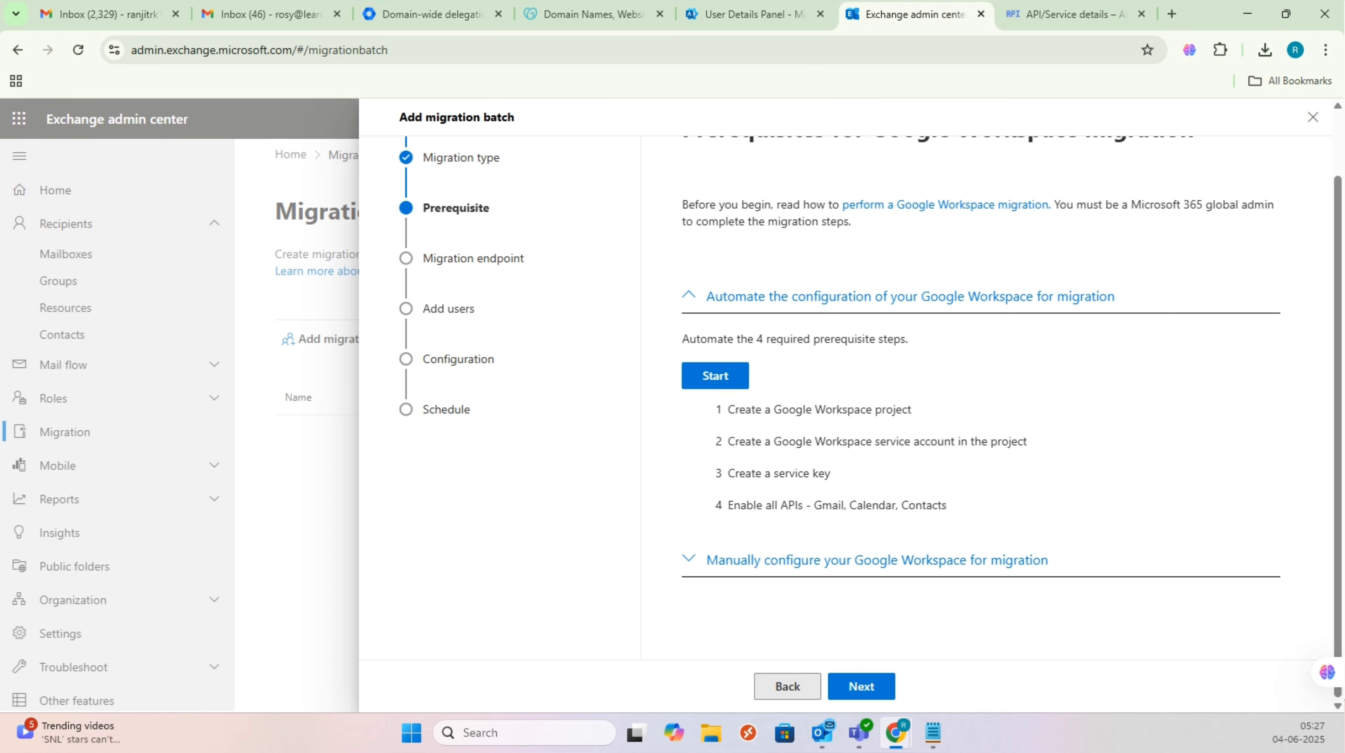
# Step: Continue past the Google Workspace prerequisites and choose to create a new migration endpoint
pyautogui.click(740, 563)
pyautogui.scroll(-4, 915, 517)
pyautogui.click(858, 688)
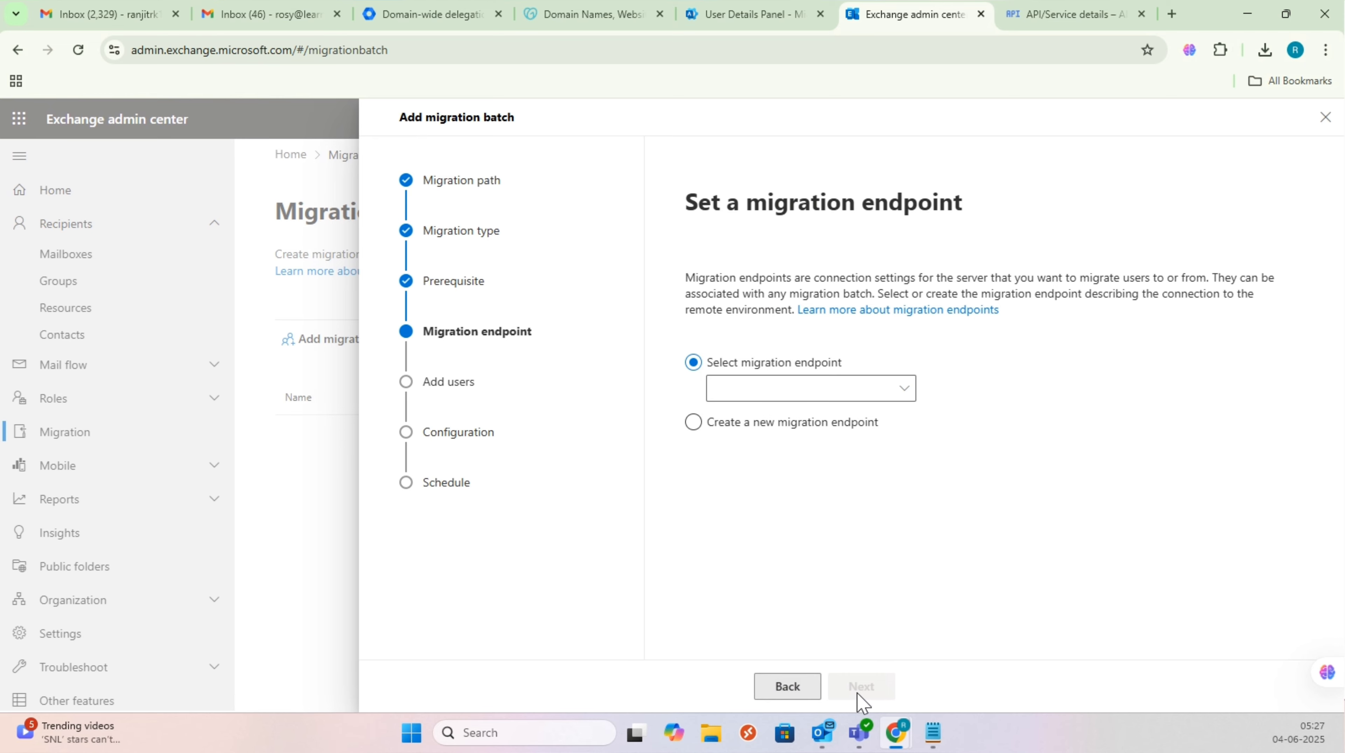
pyautogui.click(693, 423)
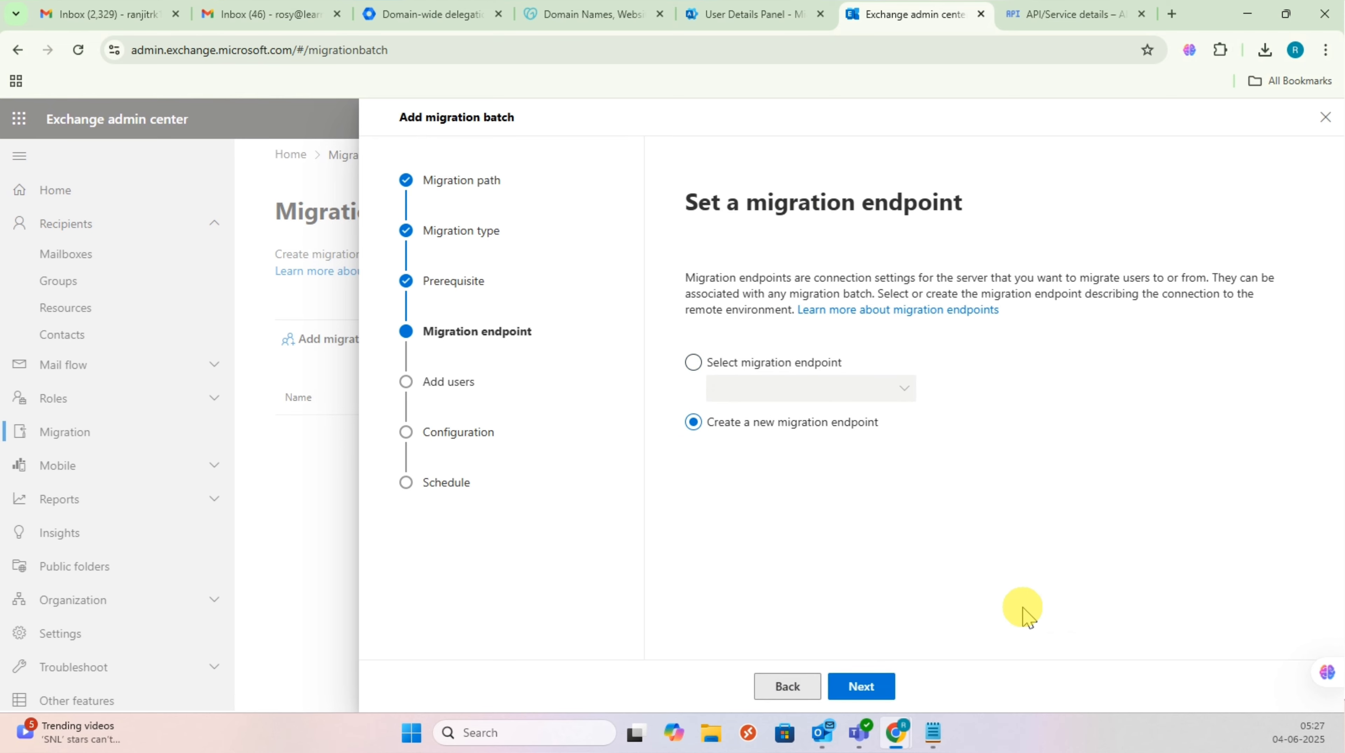
pyautogui.click(863, 692)
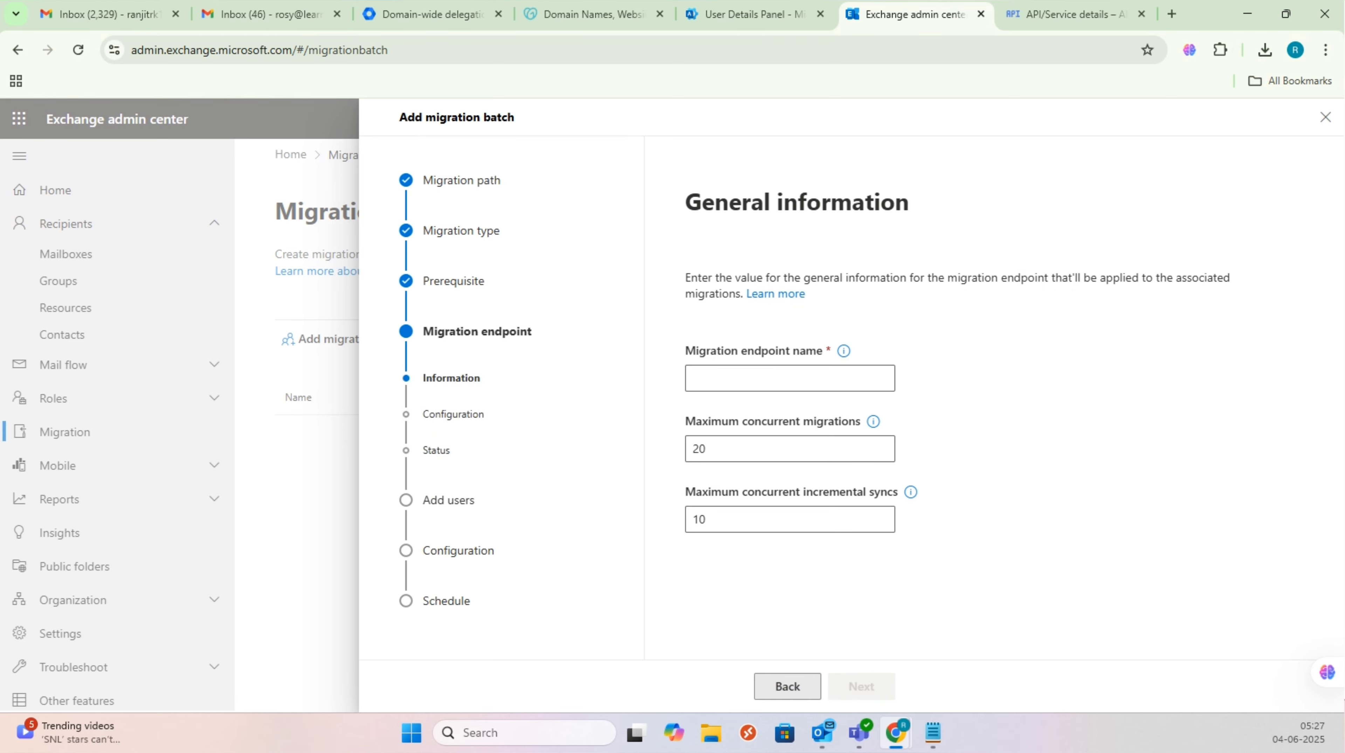
# Step: Name the endpoint Migrationlearntechsus, keeping 20 concurrent migrations and 10 incremental syncs
pyautogui.click(749, 388)
pyautogui.write('MIgrationlearntechsus')
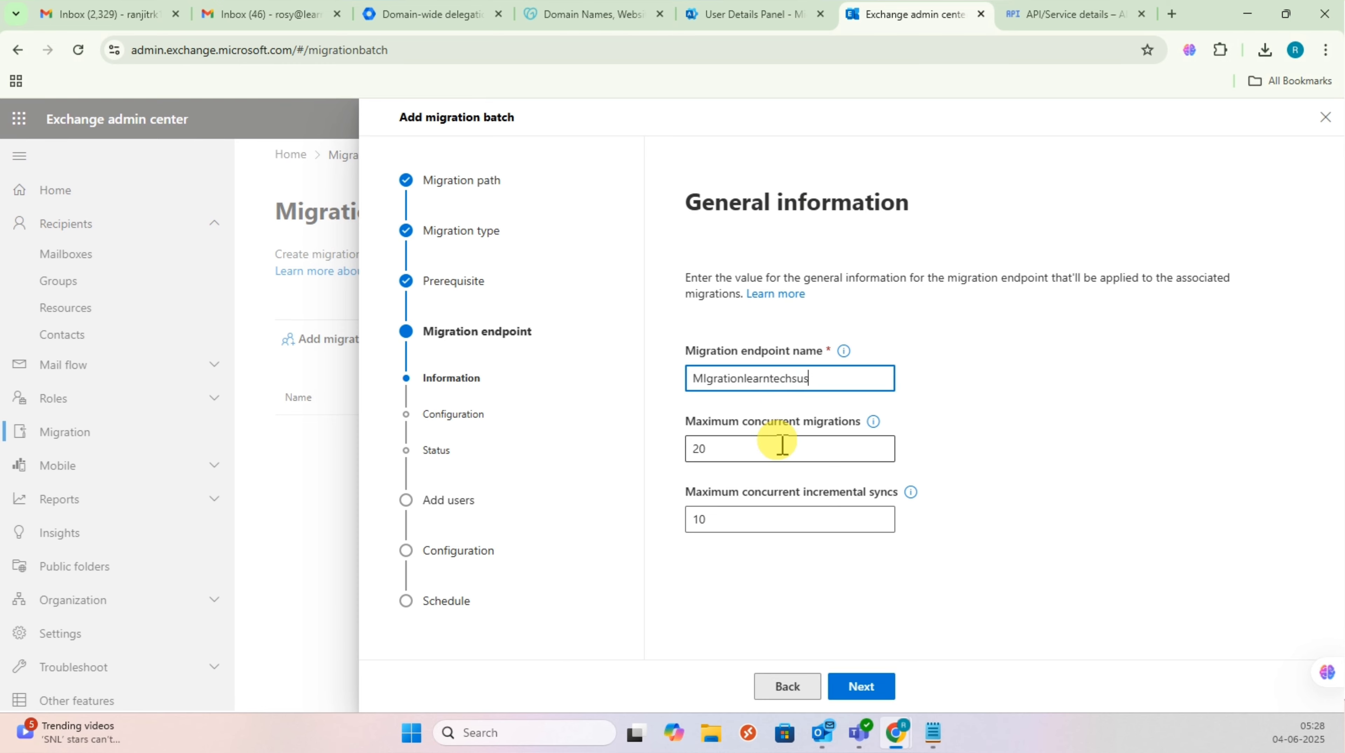
pyautogui.press('BackSpace')
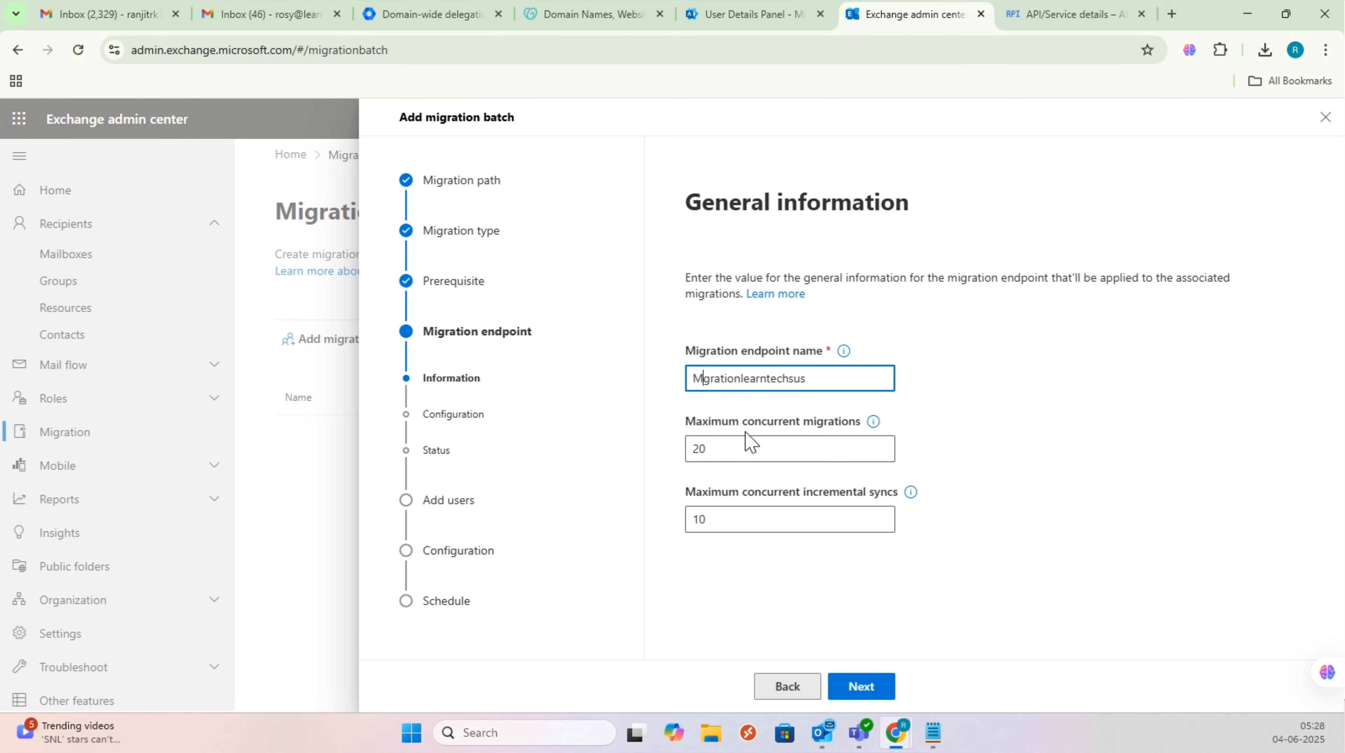
pyautogui.write('i')
pyautogui.click(876, 686)
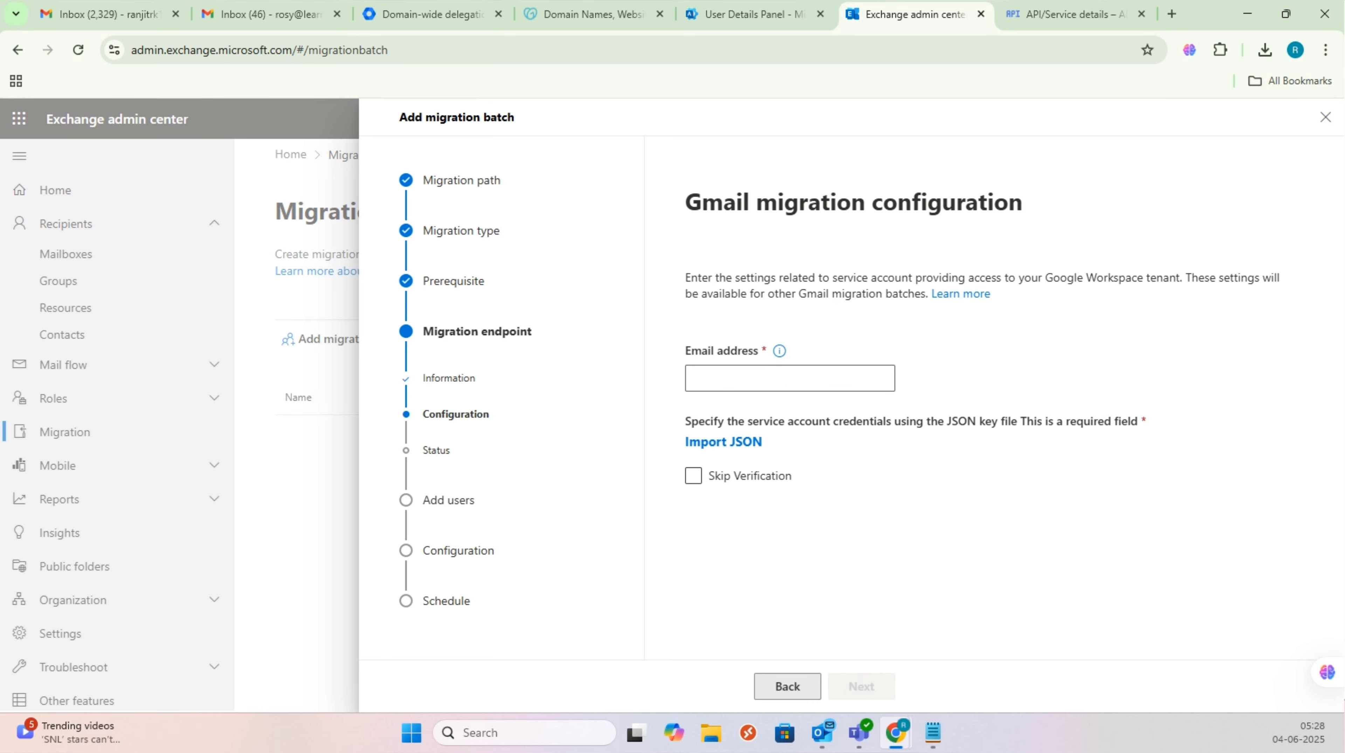
# Step: Fill the endpoint's Email address with the Gmail admin account's full address copied from Gmail
pyautogui.click(759, 379)
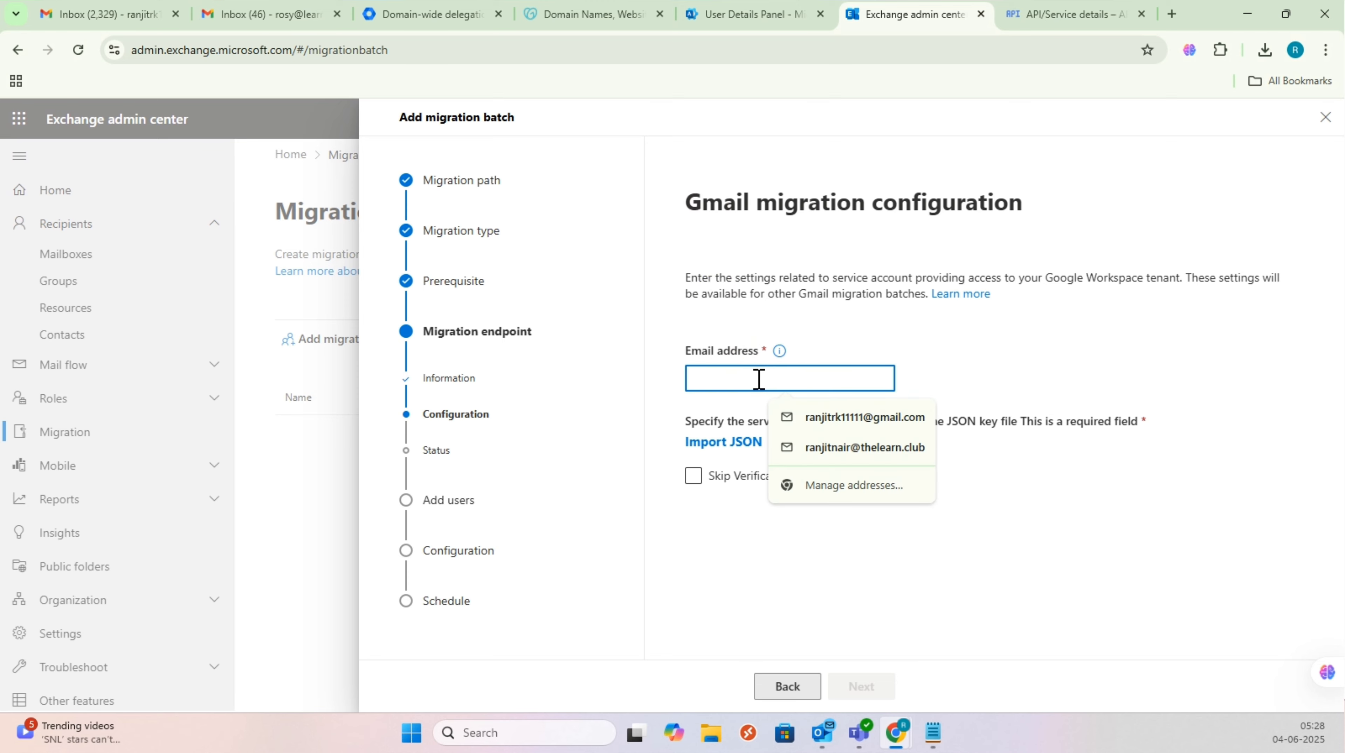
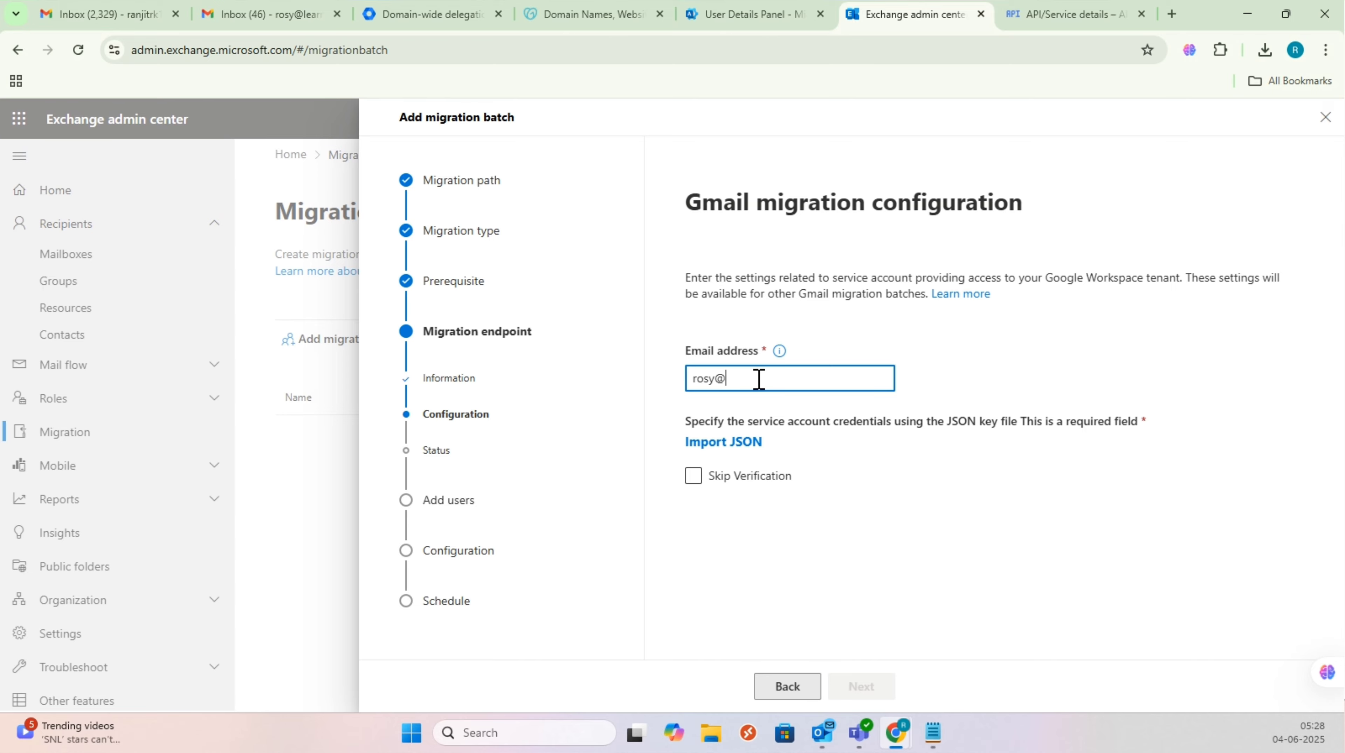
pyautogui.click(306, 18)
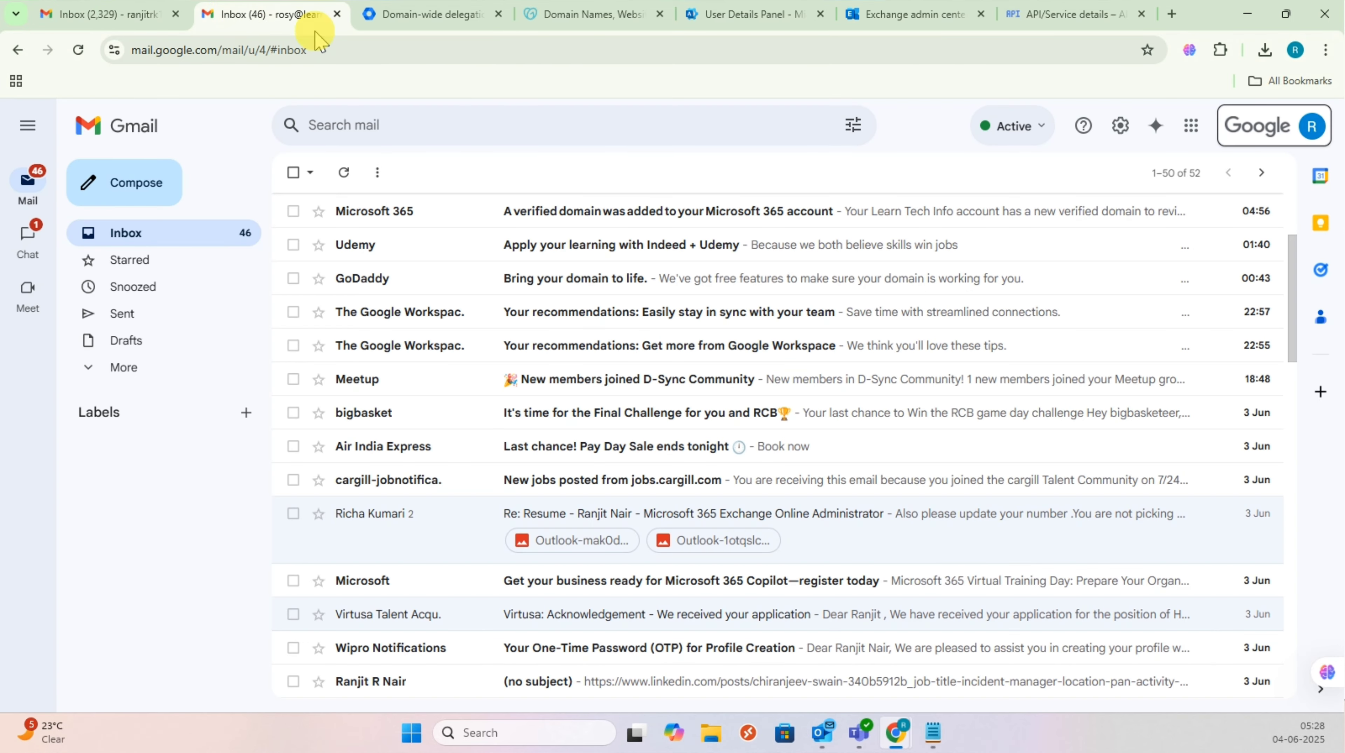
pyautogui.click(1313, 125)
pyautogui.tripleClick(1213, 185)
pyautogui.hotkey('ctrl', 'c')
pyautogui.moveTo(1212, 185); pyautogui.dragTo(1071, 183)
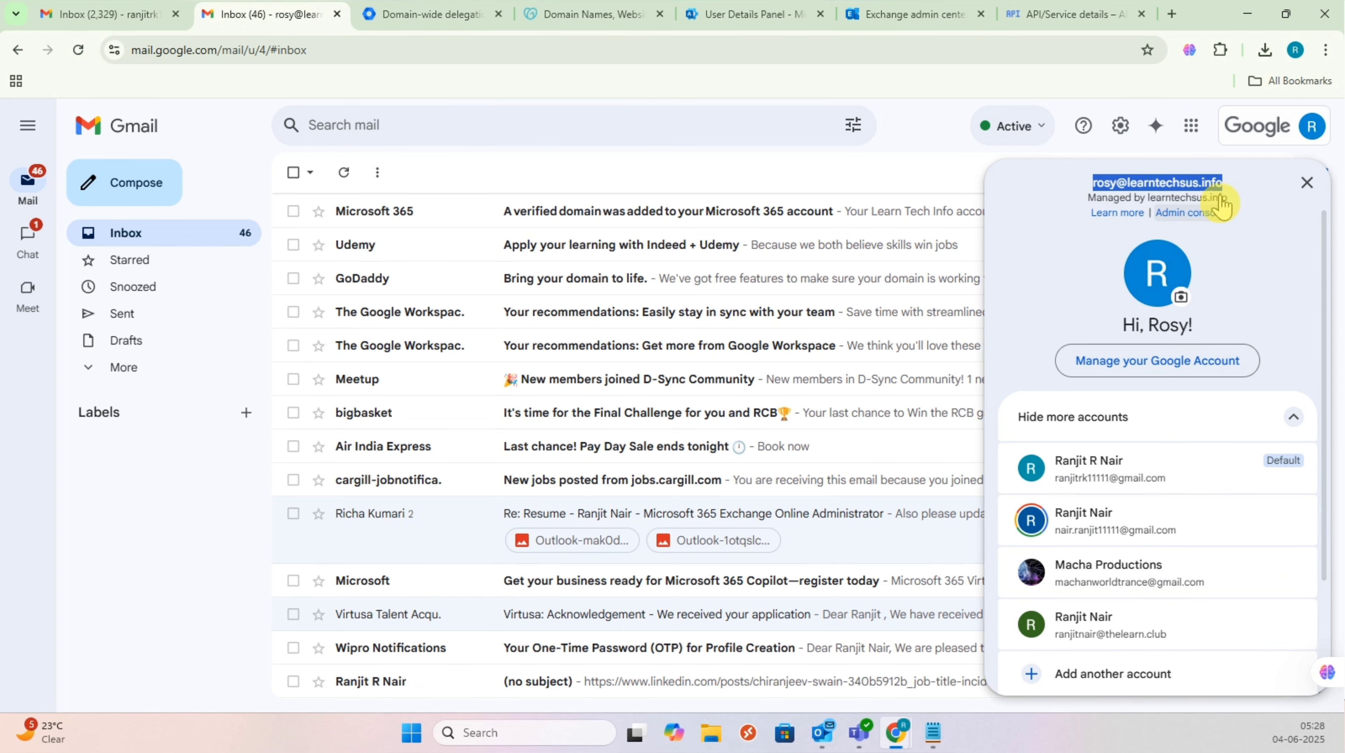
pyautogui.click(946, 15)
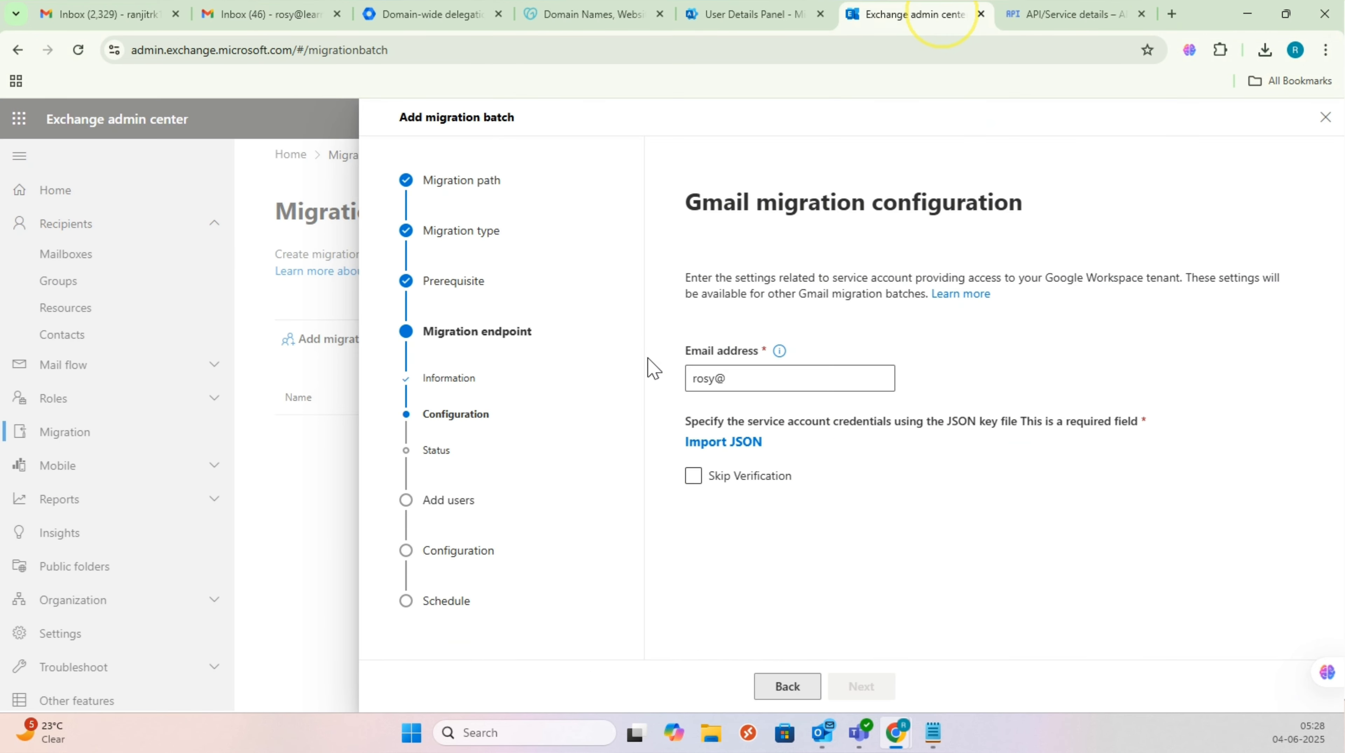
pyautogui.tripleClick(776, 378)
pyautogui.hotkey('ctrl', 'v')
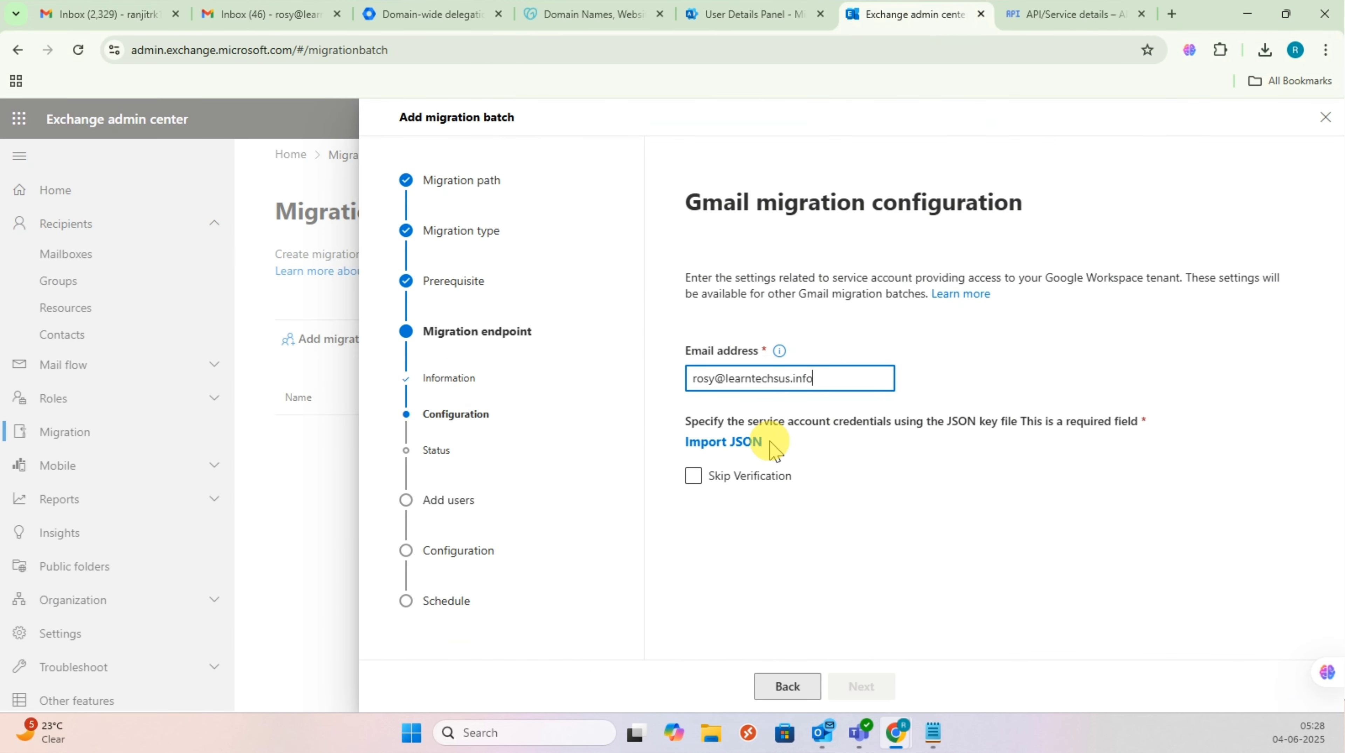
# Step: Import the service account's JSON key file from the Desktop and create the endpoint
pyautogui.click(743, 443)
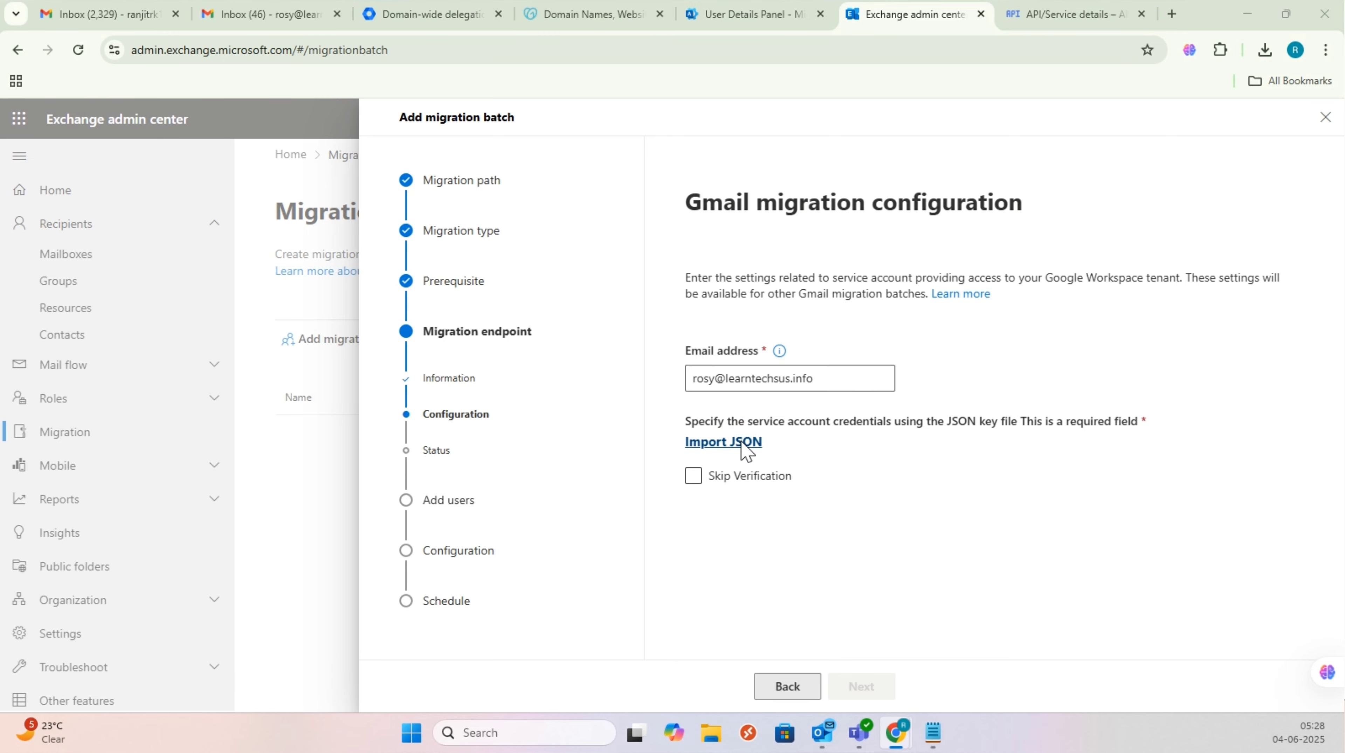
pyautogui.click(68, 167)
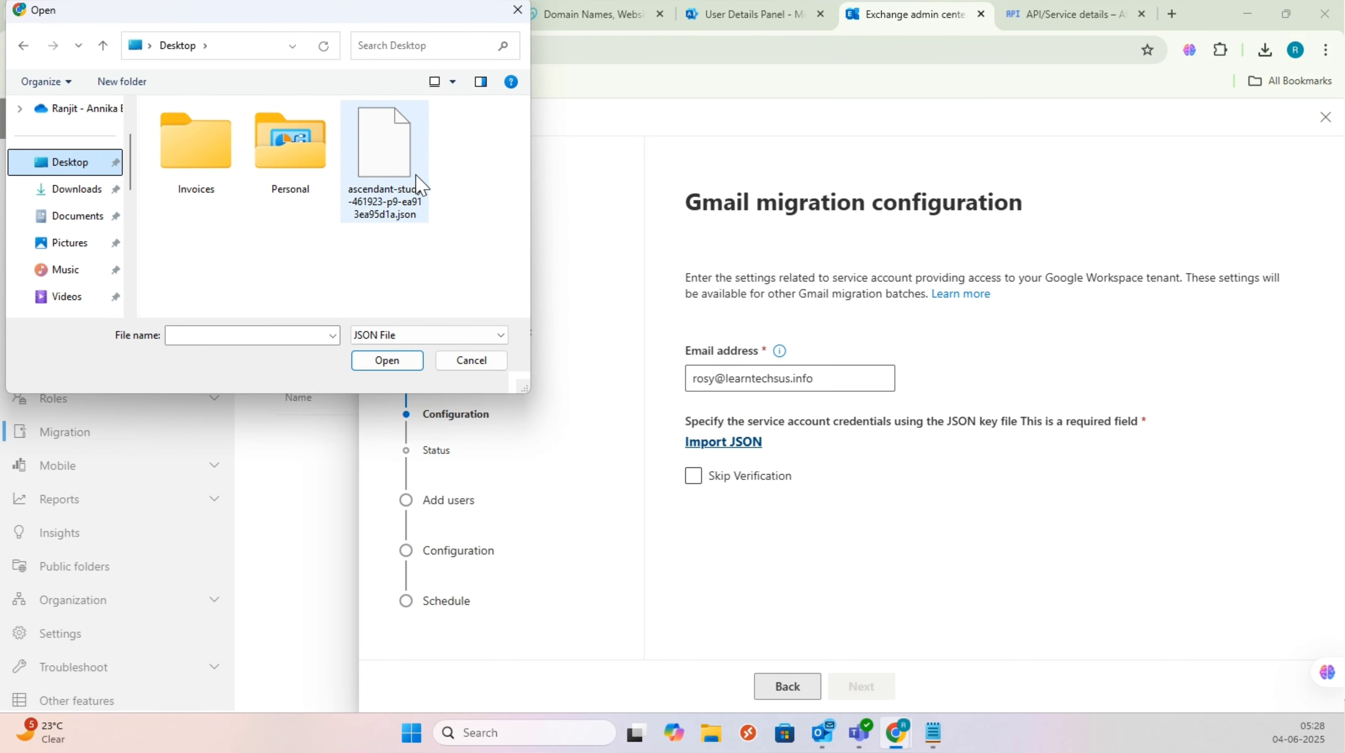
pyautogui.doubleClick(420, 185)
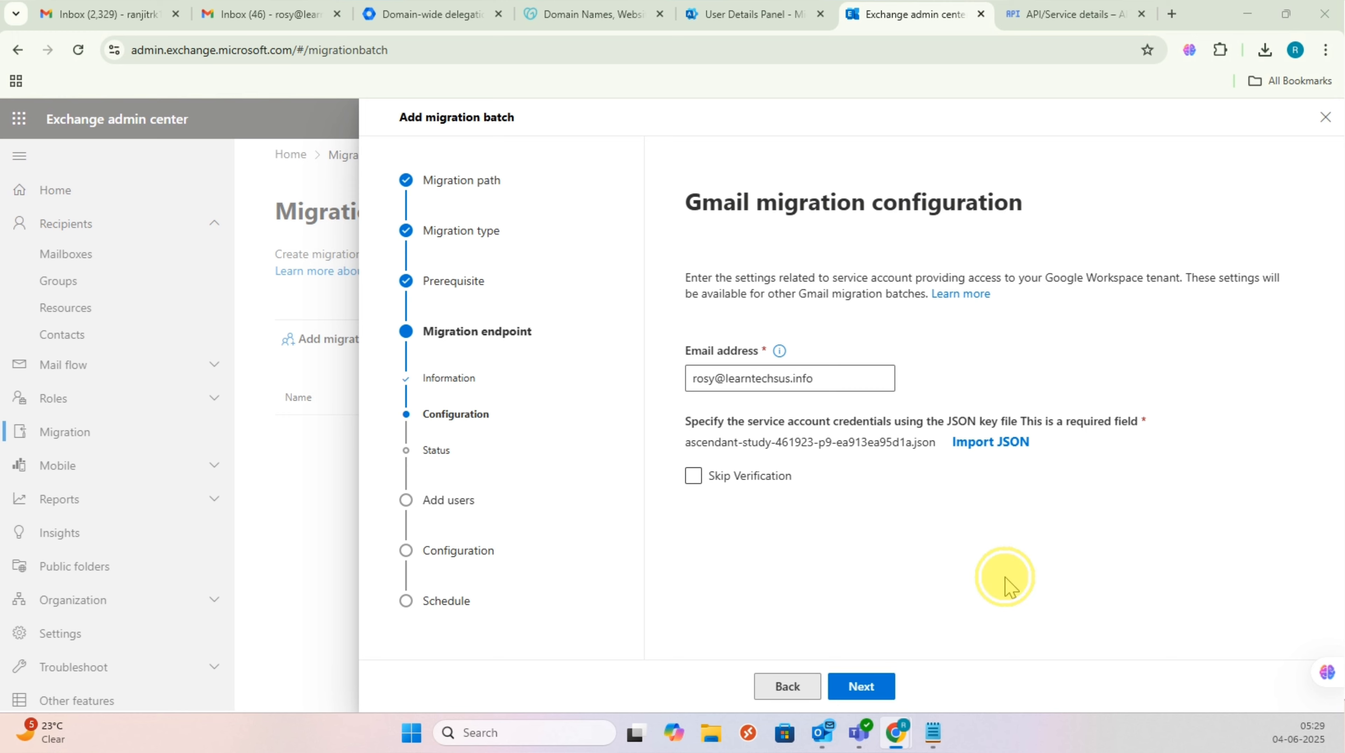
pyautogui.click(867, 687)
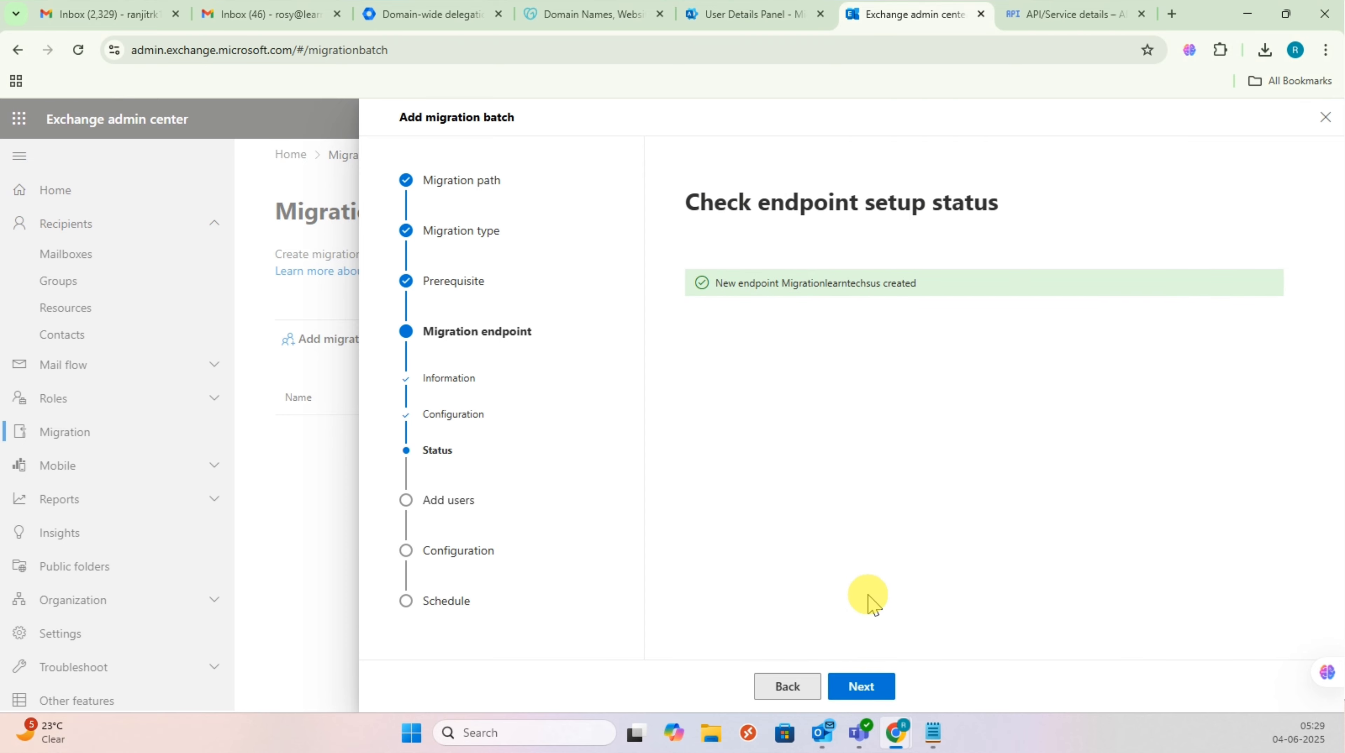
# Step: Advance to Add user mailboxes, start the CSV import, and launch Excel via taskbar search
pyautogui.click(865, 688)
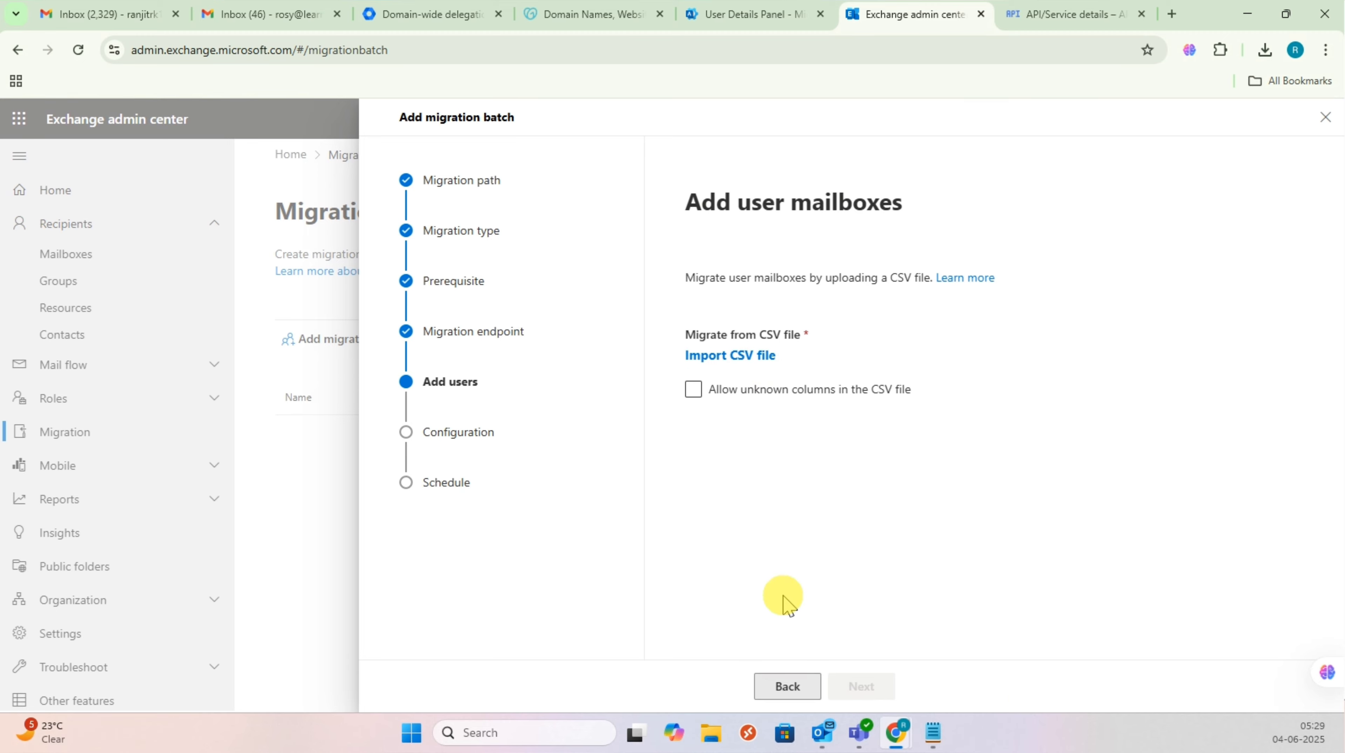
pyautogui.click(759, 364)
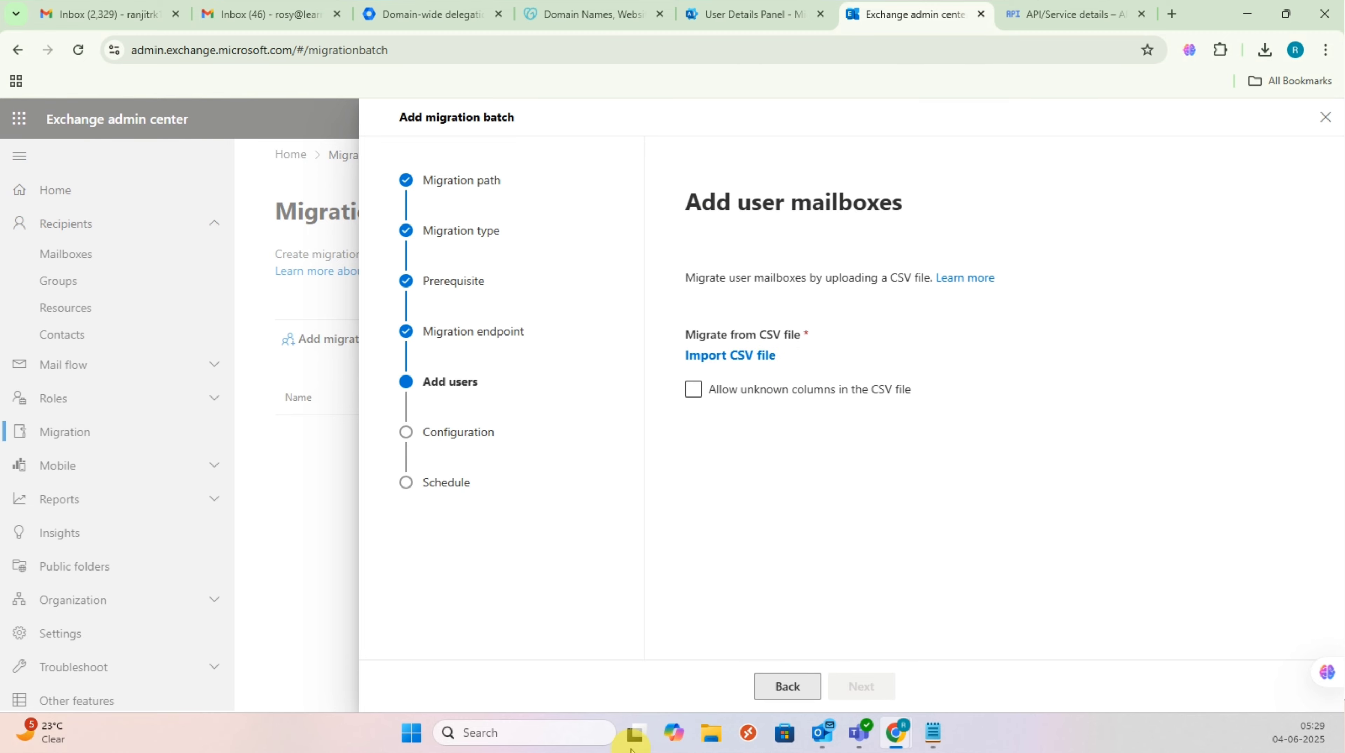
pyautogui.write('excel')
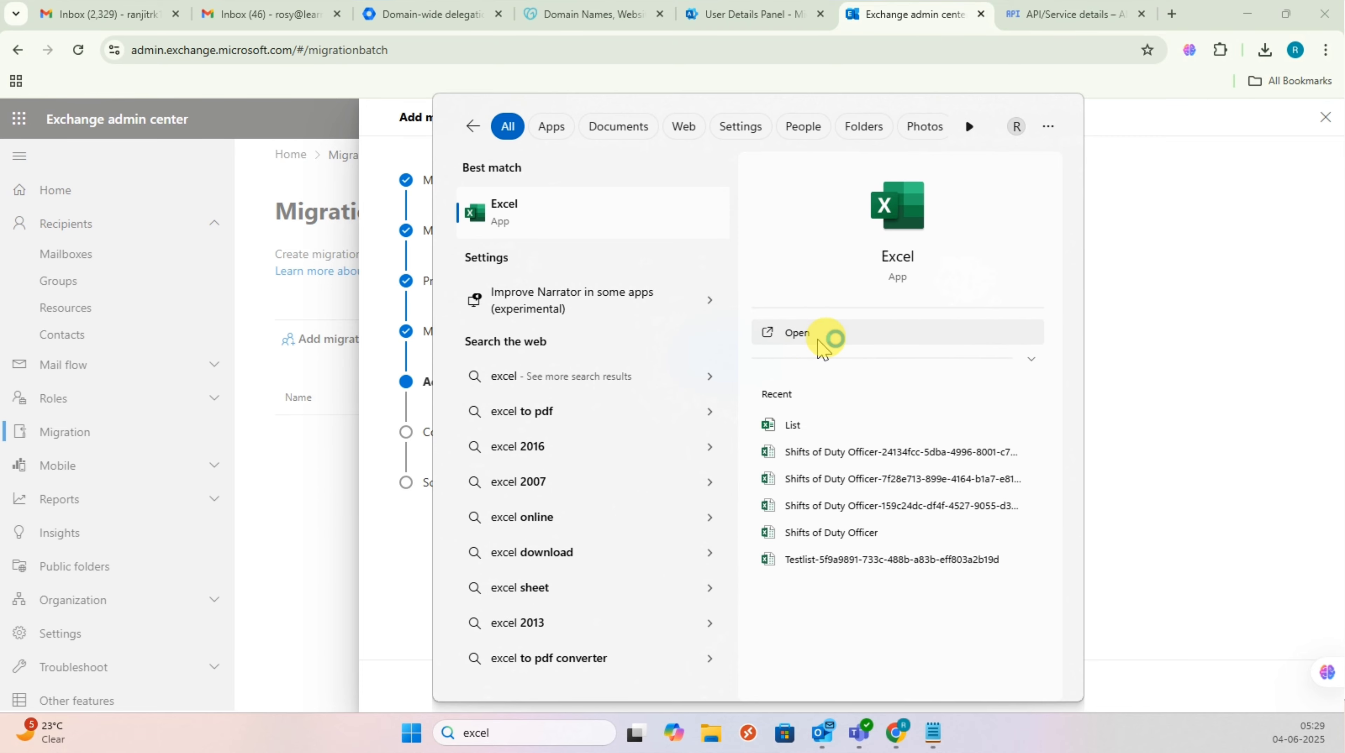
pyautogui.click(826, 338)
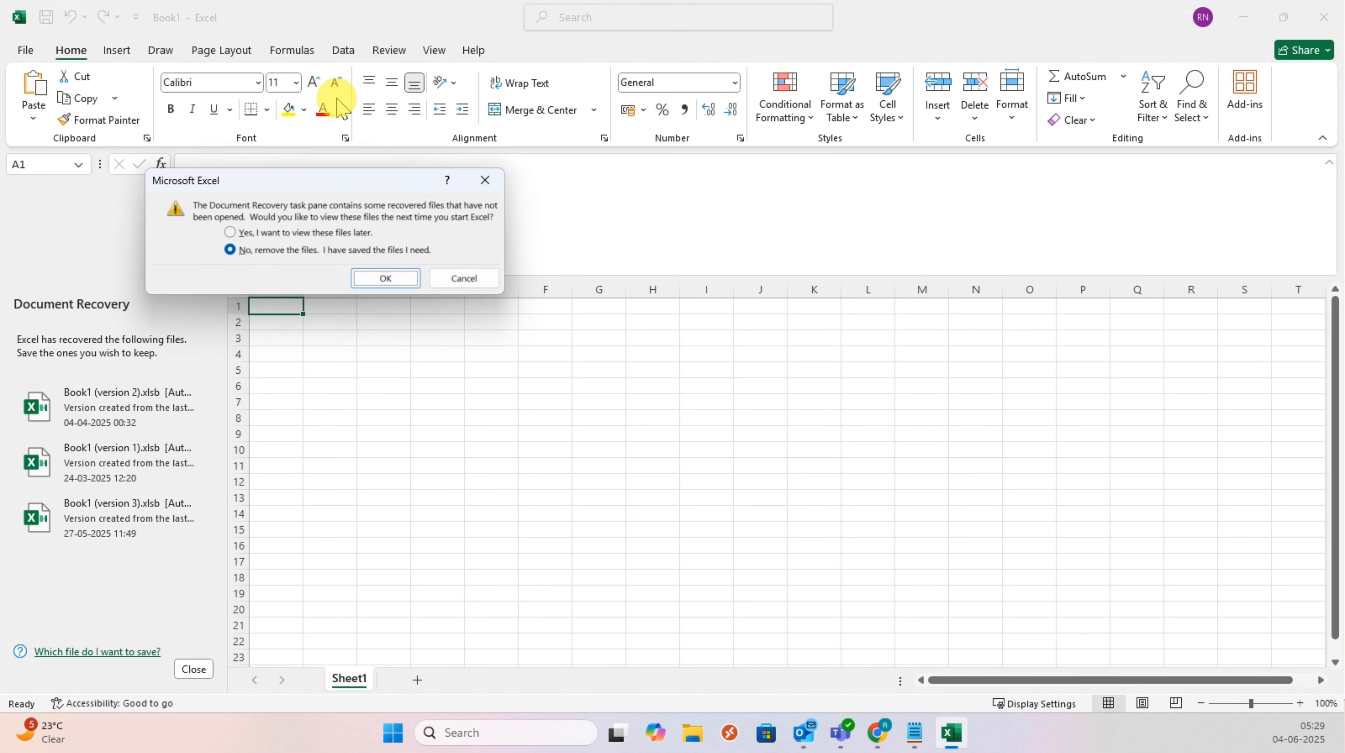
# Step: Dismiss Excel's startup prompts and enter headers Email Address in A1 and UserName in B1
pyautogui.click(313, 247)
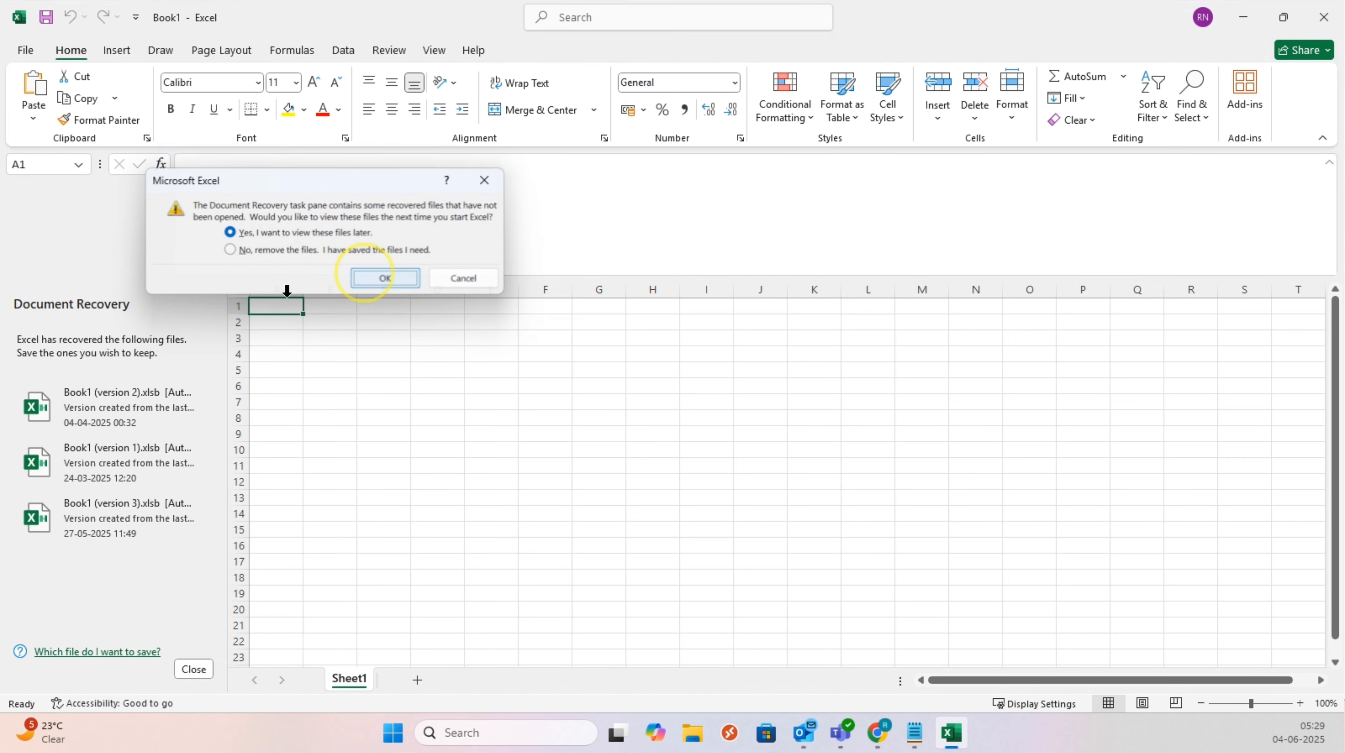
pyautogui.click(385, 276)
pyautogui.write('EM')
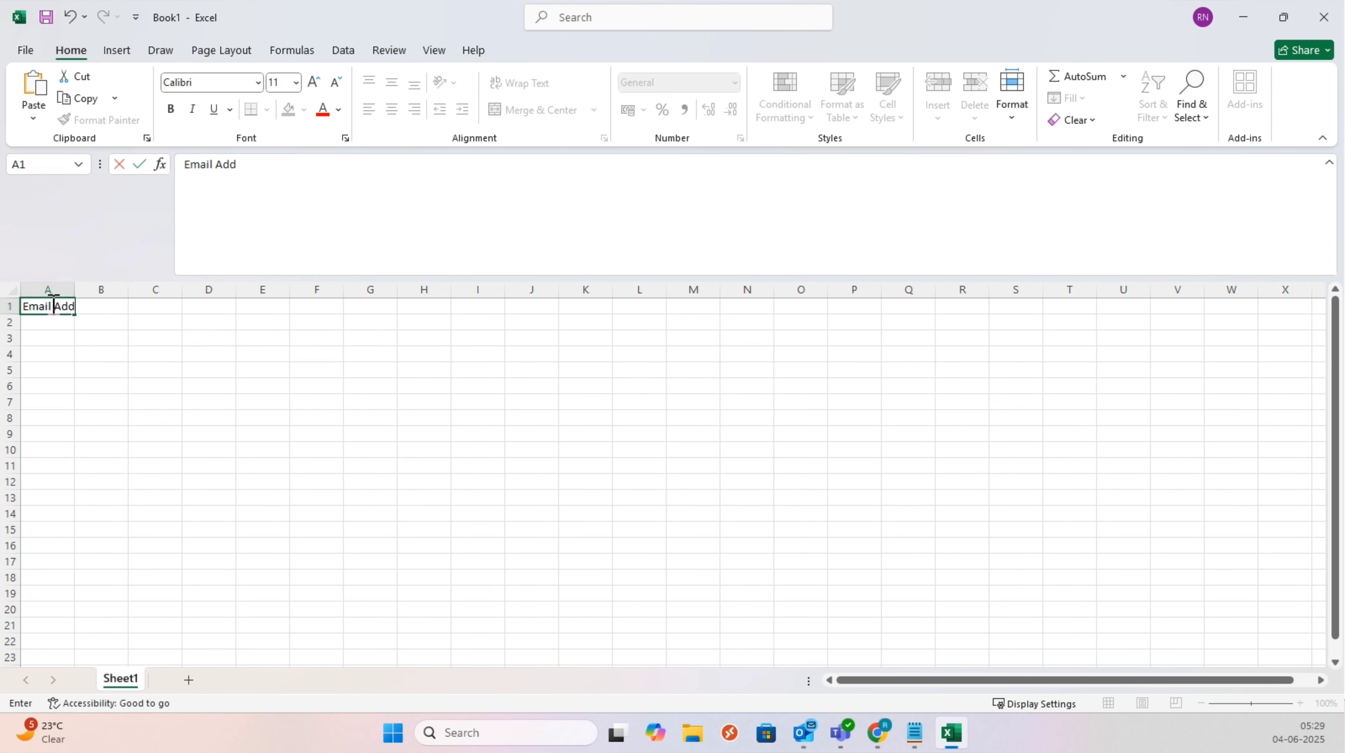
pyautogui.write('ail Address')
pyautogui.press('Tab')
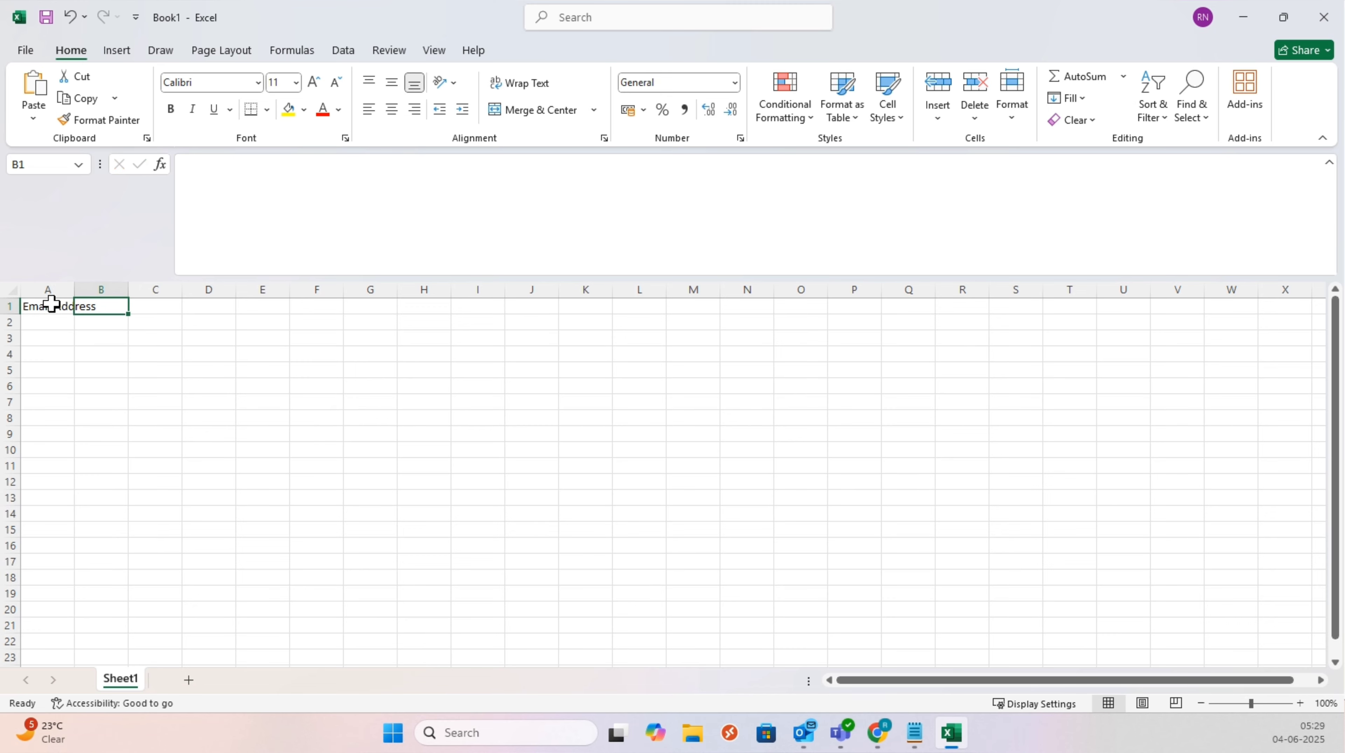
pyautogui.write('UserNa')
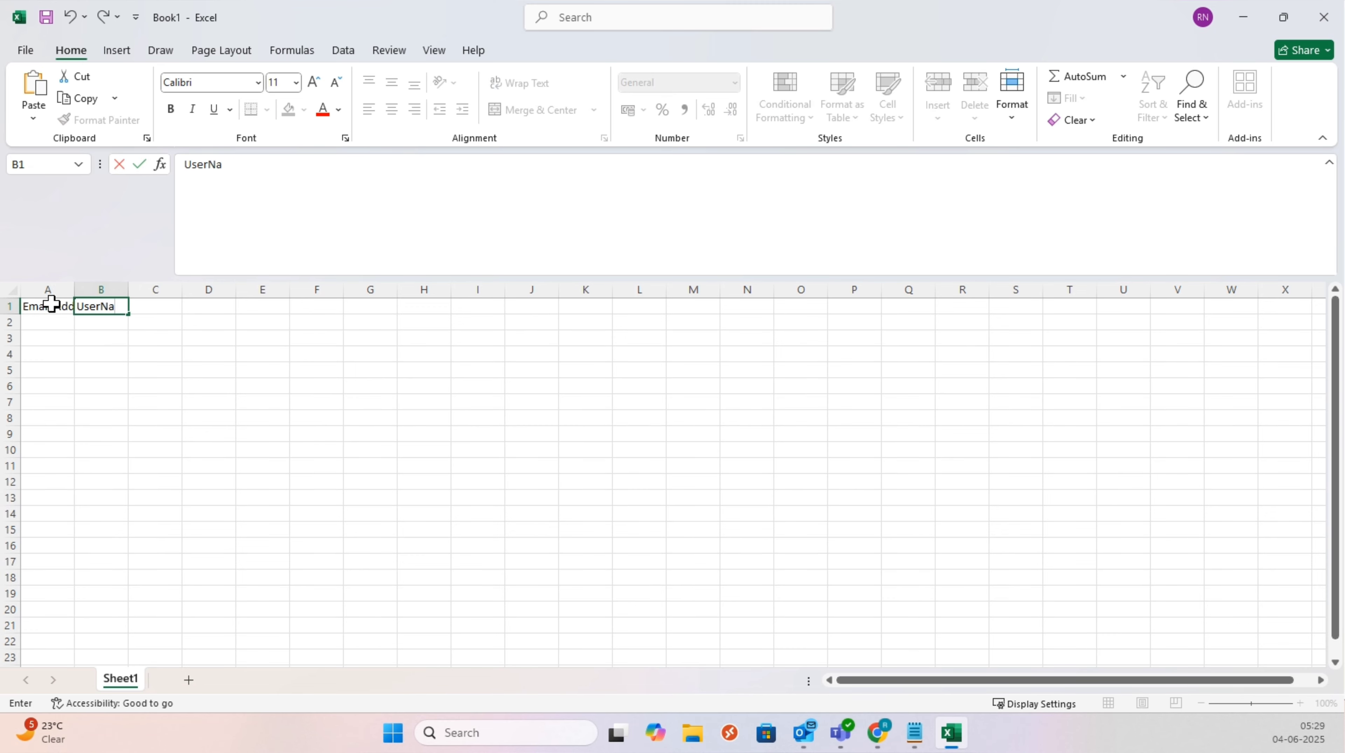
pyautogui.write('me')
pyautogui.press('Return')
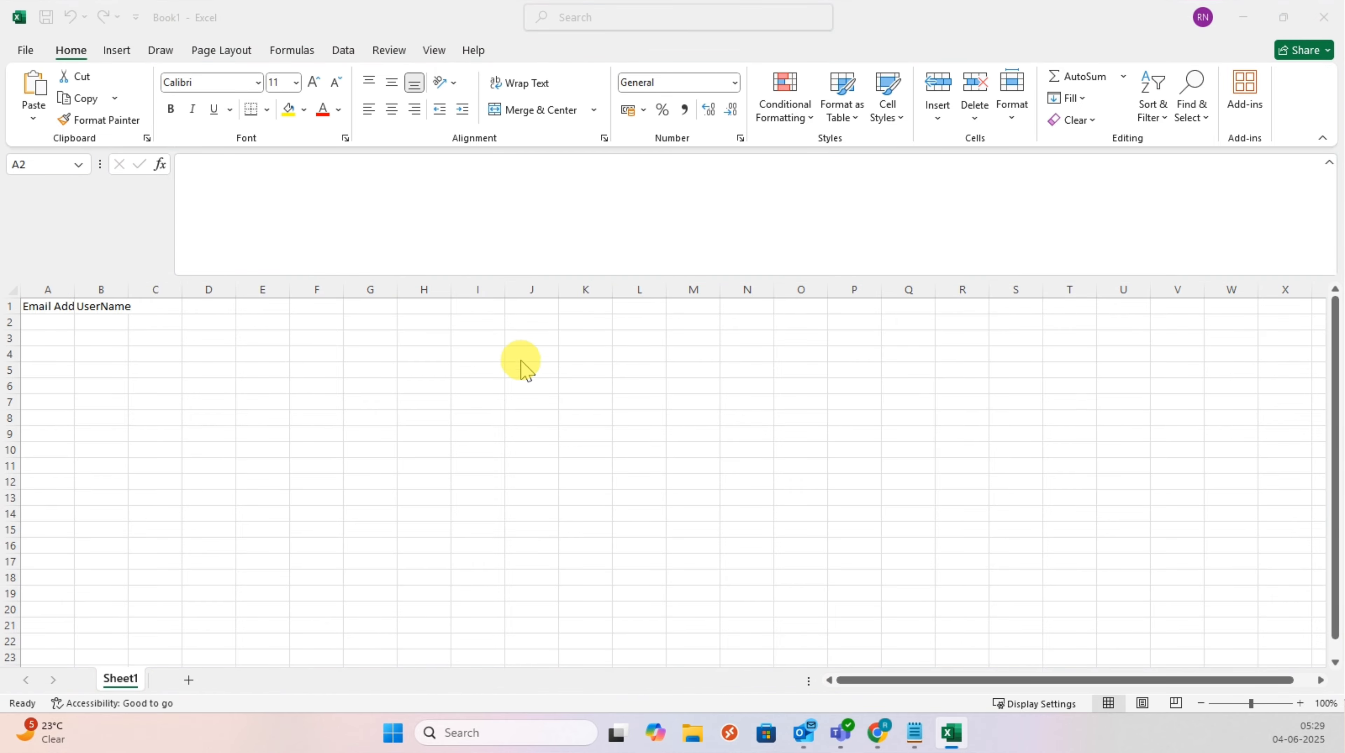
pyautogui.click(535, 386)
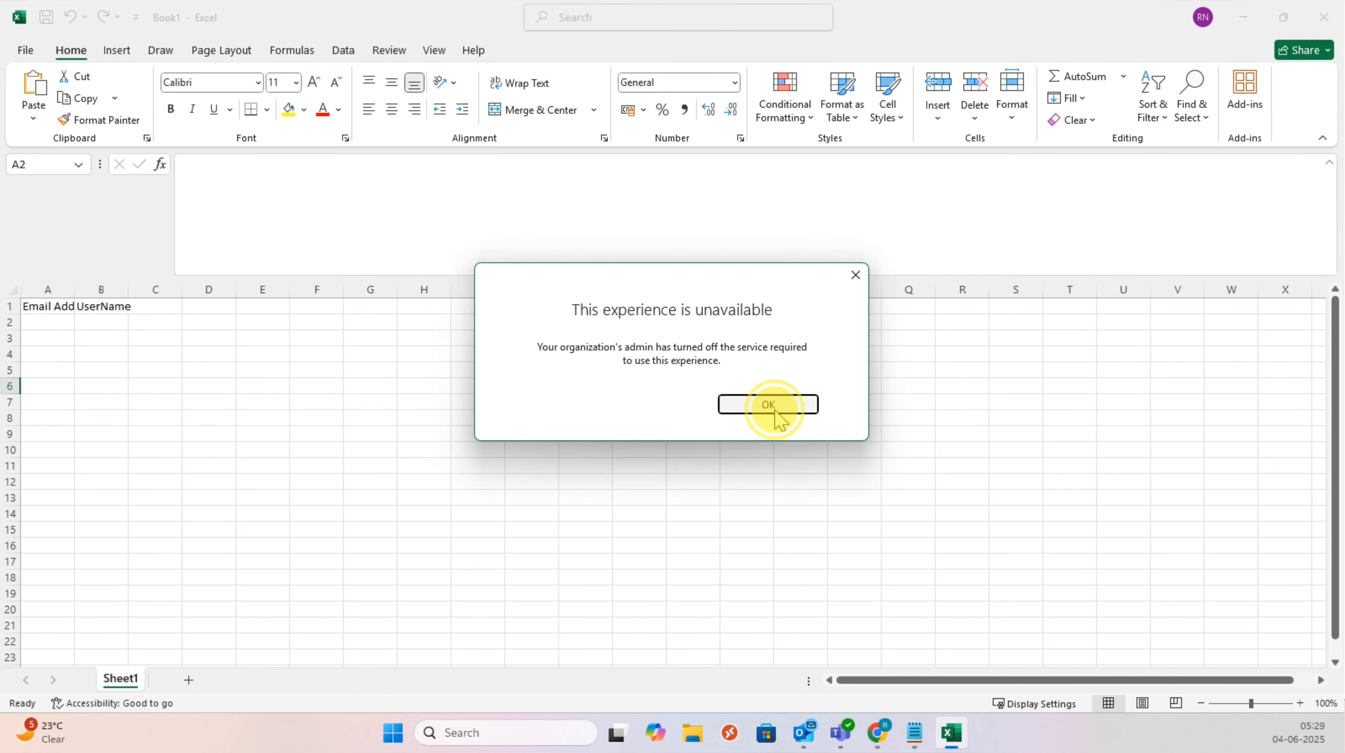
pyautogui.click(770, 406)
pyautogui.moveTo(890, 738)
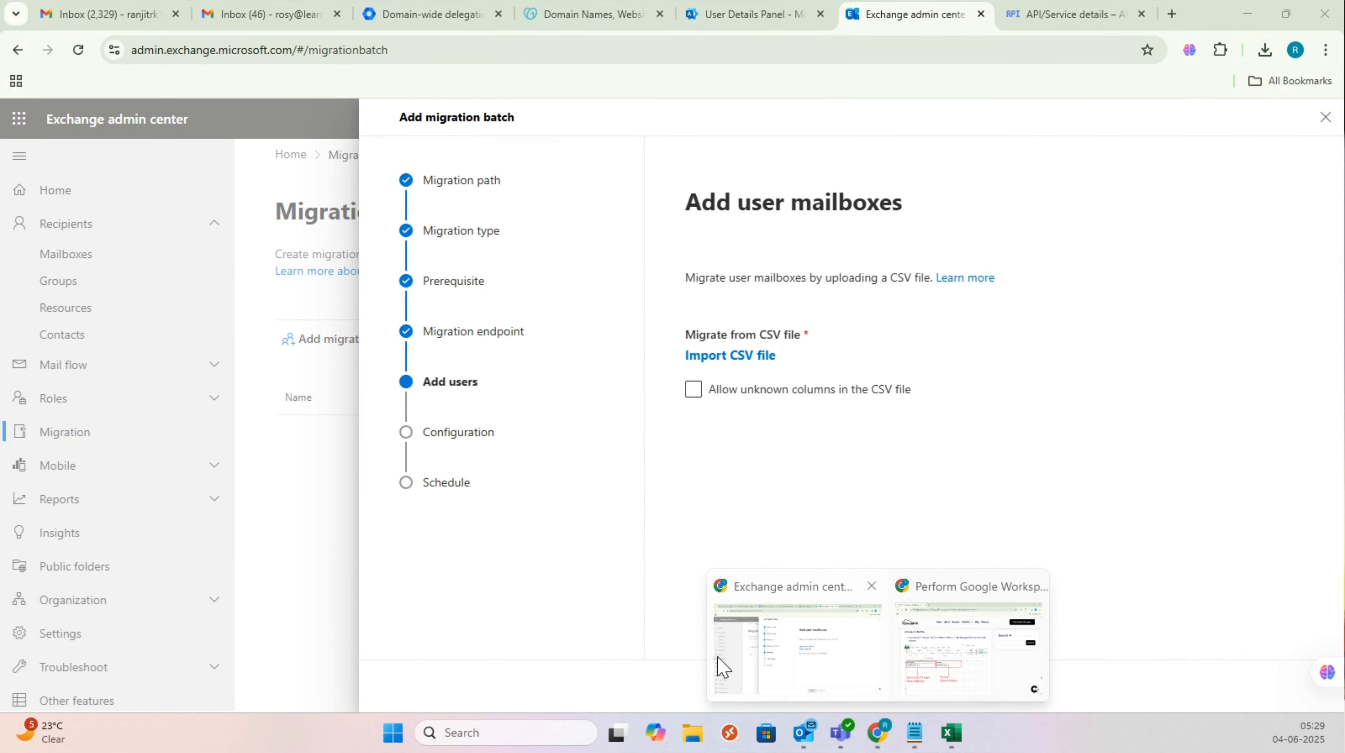
# Step: Copy the signed-in Gmail account's e-mail address and paste it into Excel cell A2
pyautogui.click(723, 668)
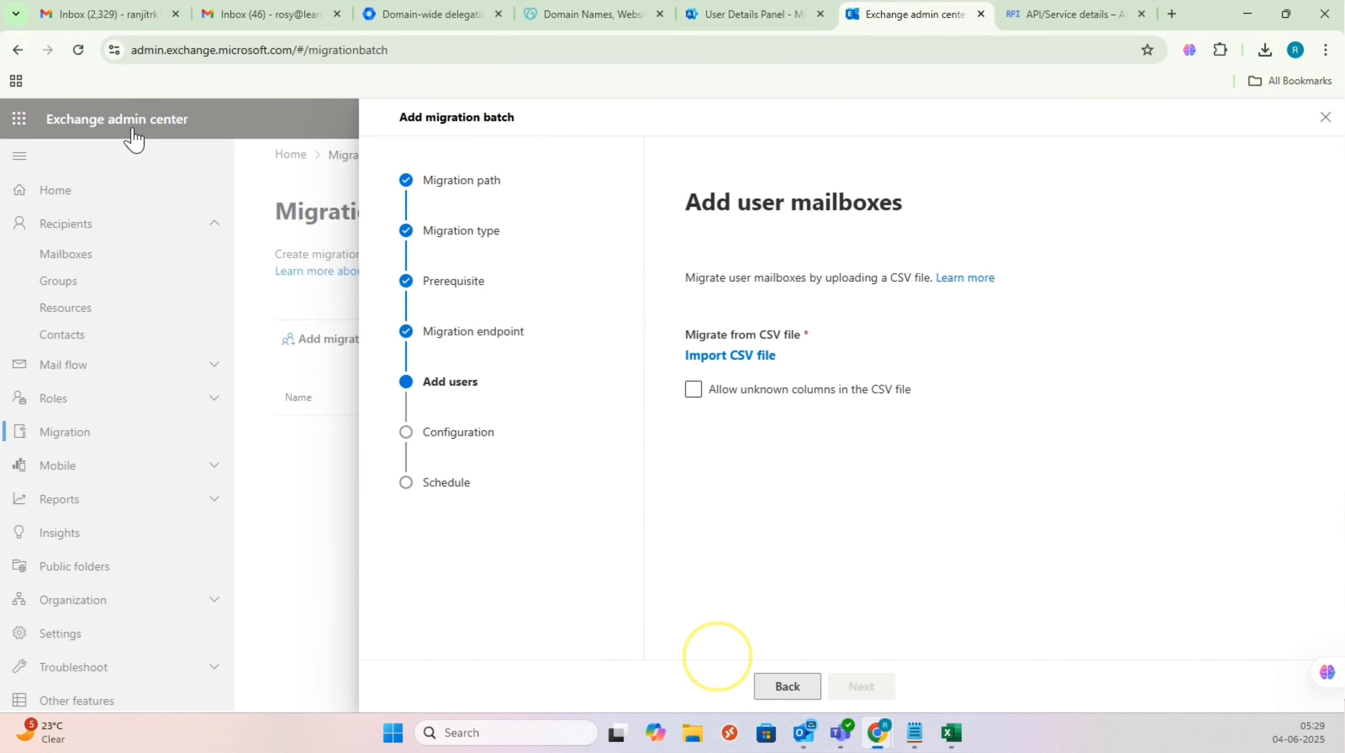
pyautogui.click(316, 14)
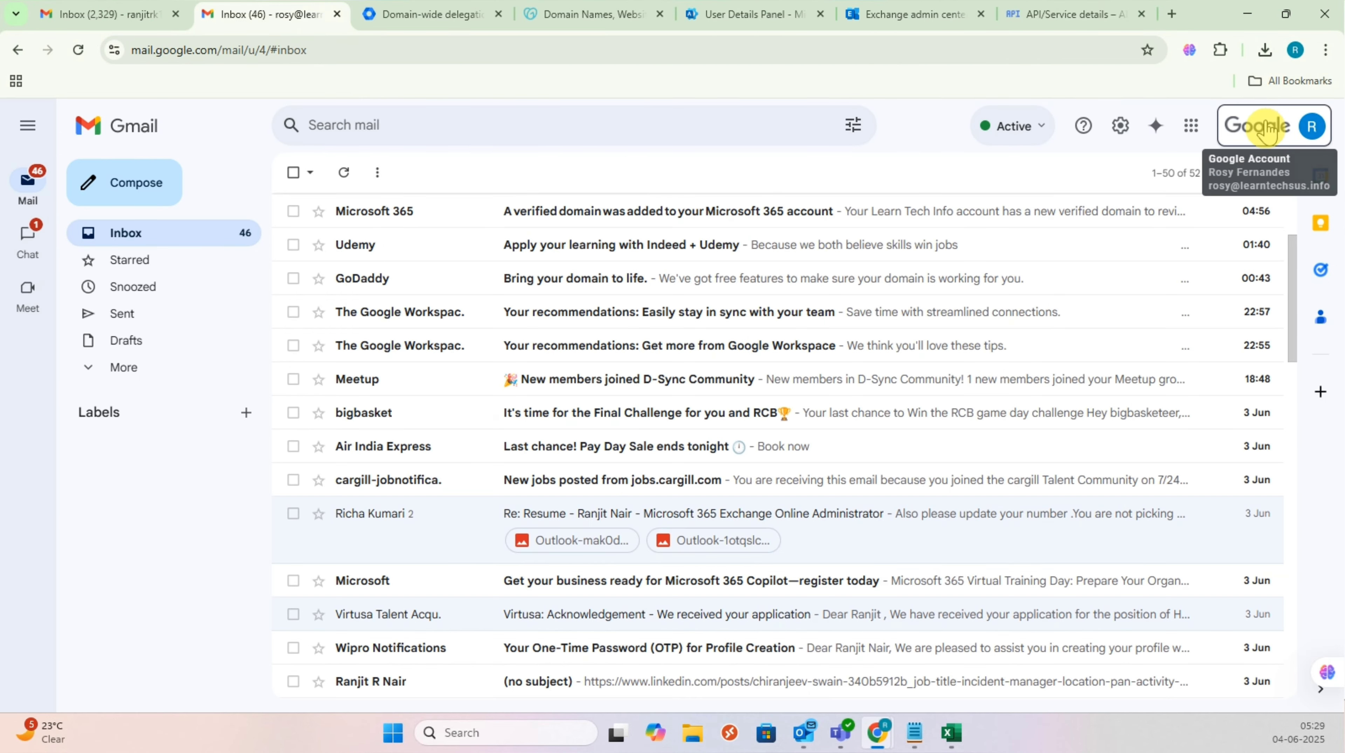
pyautogui.click(1276, 132)
pyautogui.tripleClick(1231, 187)
pyautogui.hotkey('ctrl', 'c')
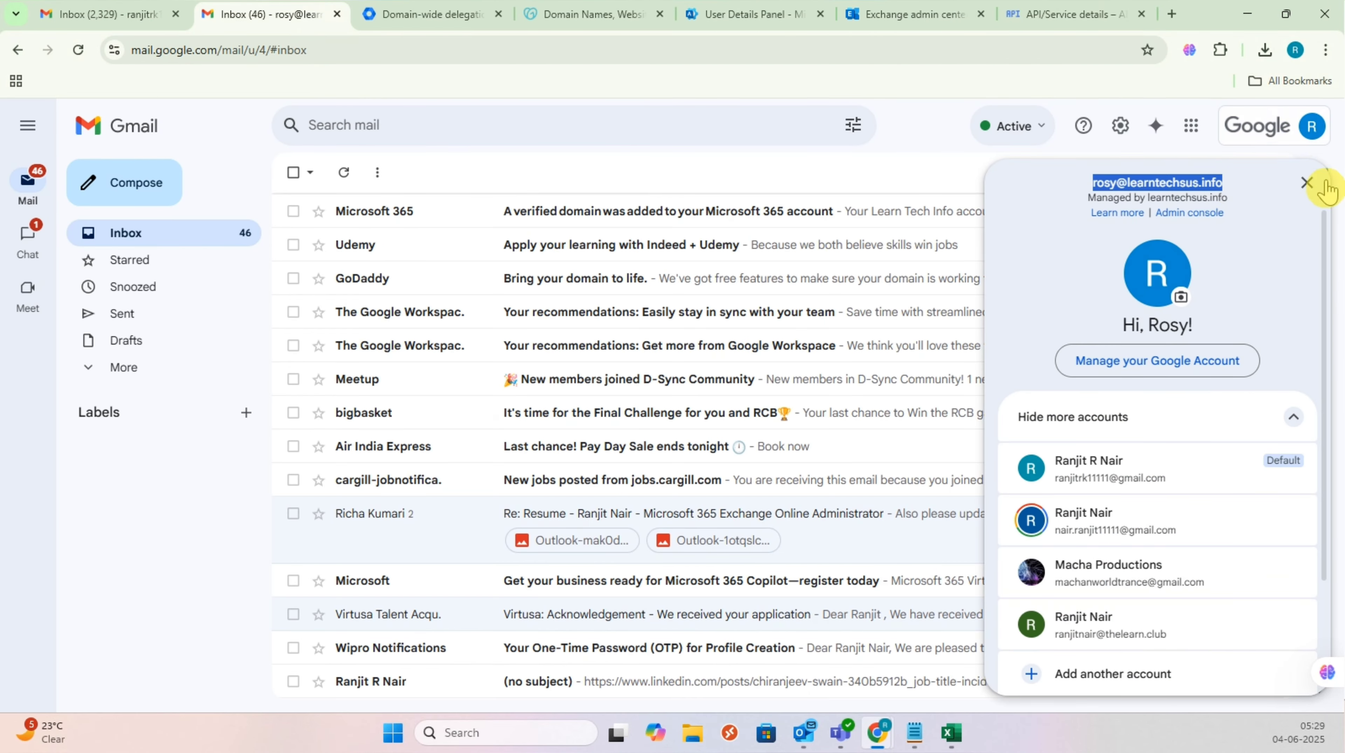
pyautogui.click(1308, 183)
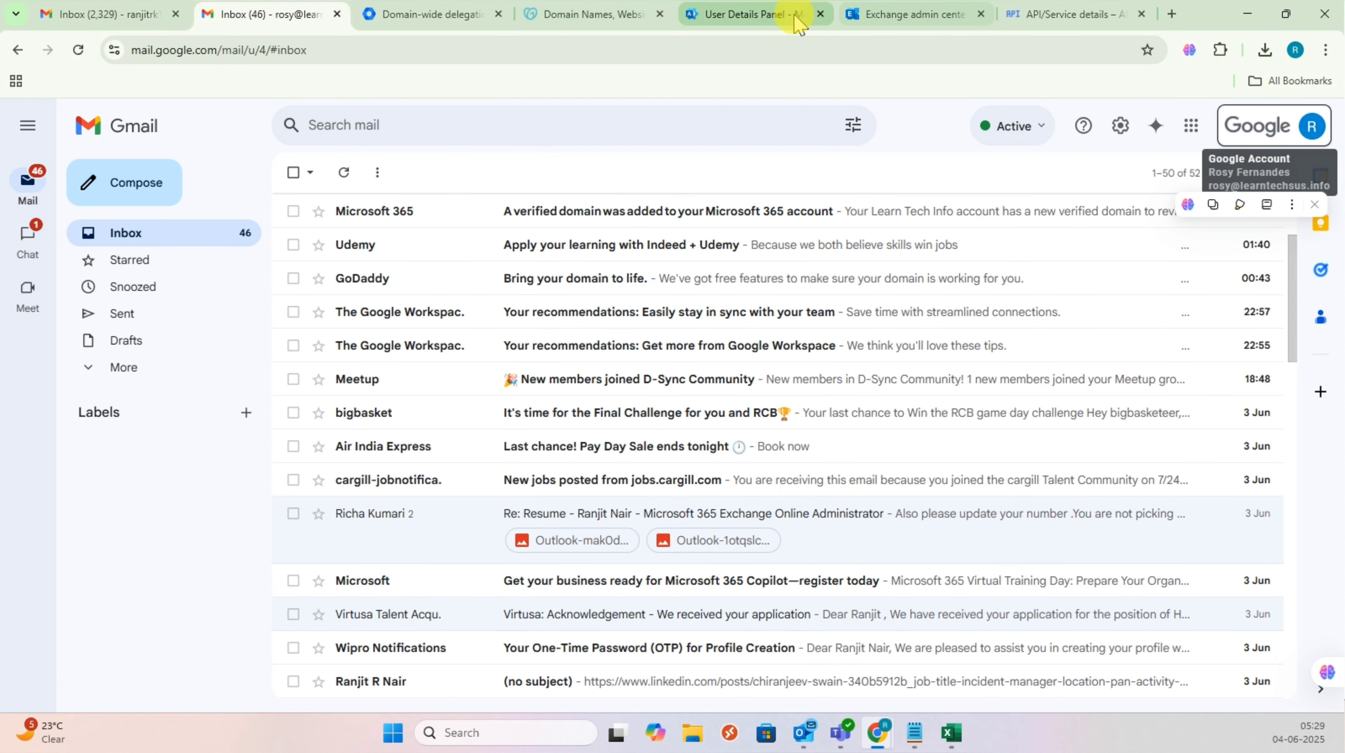
pyautogui.click(774, 15)
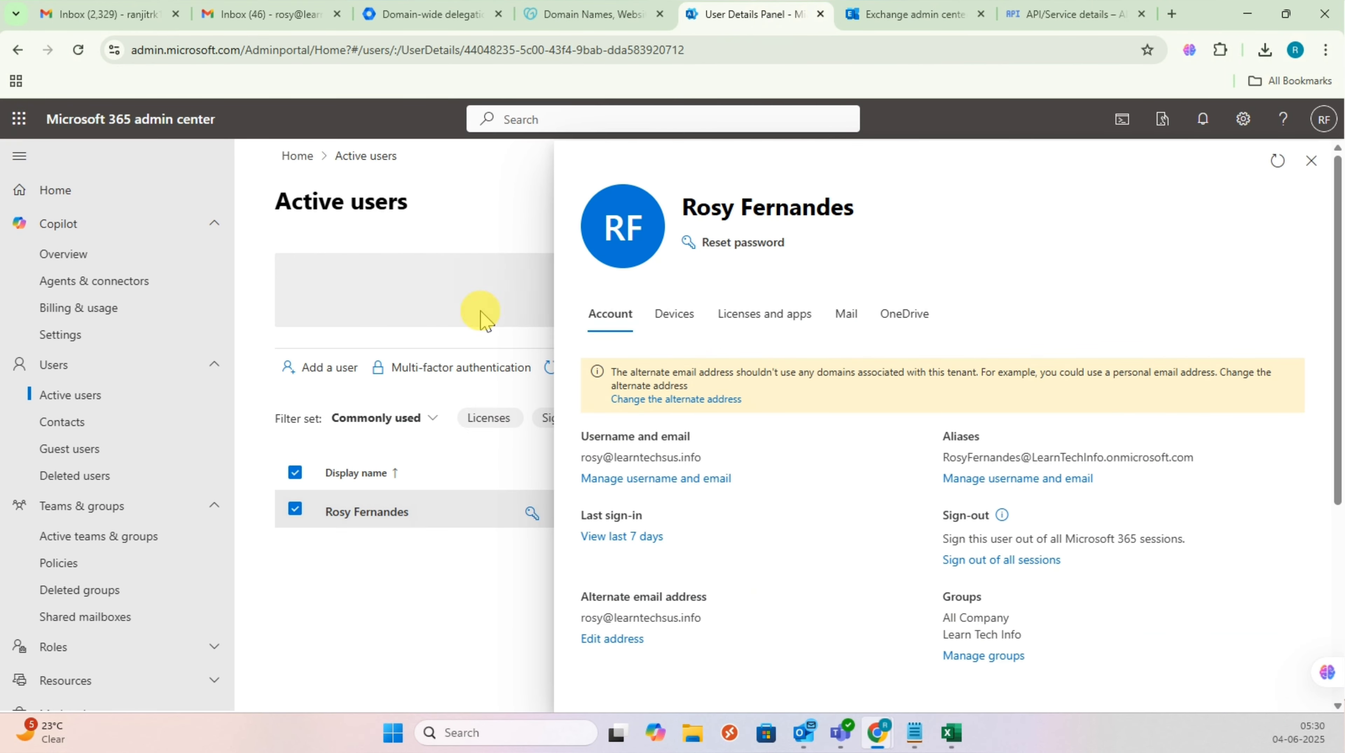
pyautogui.click(240, 17)
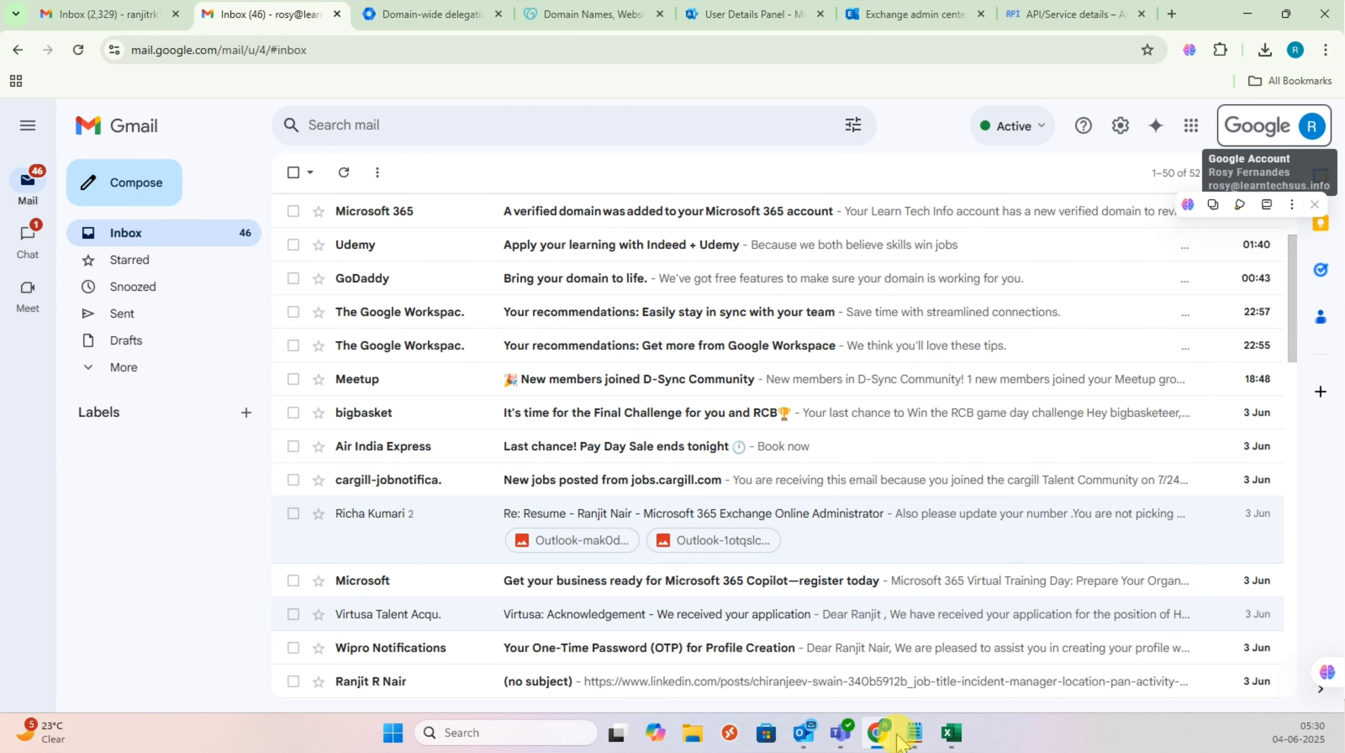
pyautogui.click(954, 732)
pyautogui.click(54, 317)
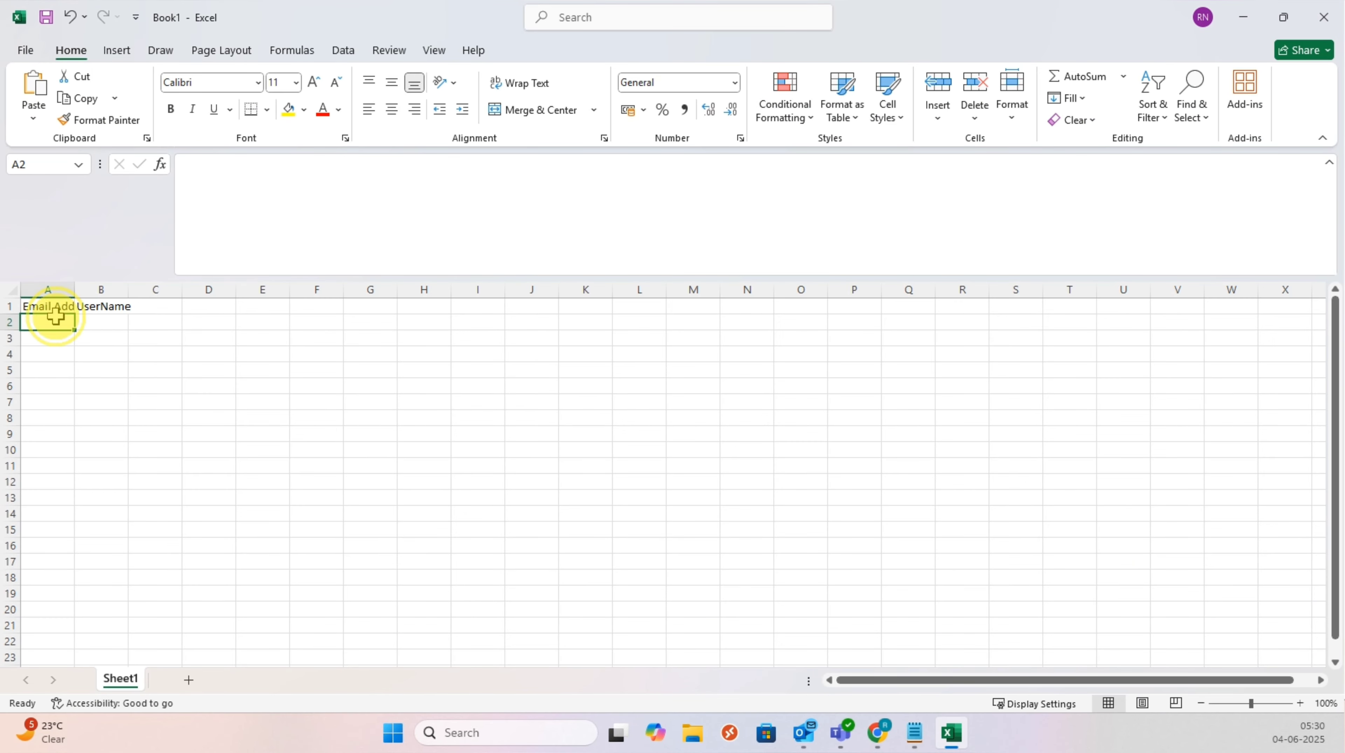
pyautogui.hotkey('ctrl', 'v')
# Step: Autofit column A and paste the same e-mail address into B2 under UserName
pyautogui.click(131, 352)
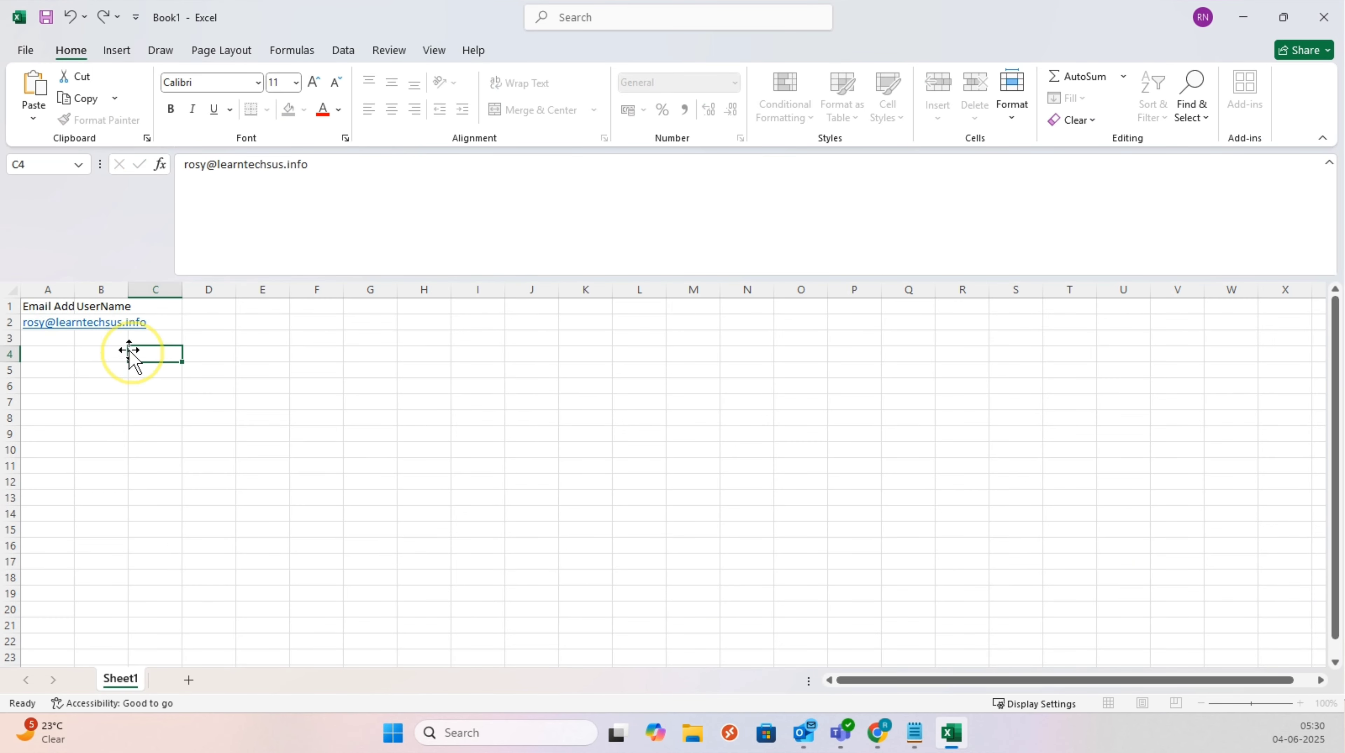
pyautogui.click(165, 326)
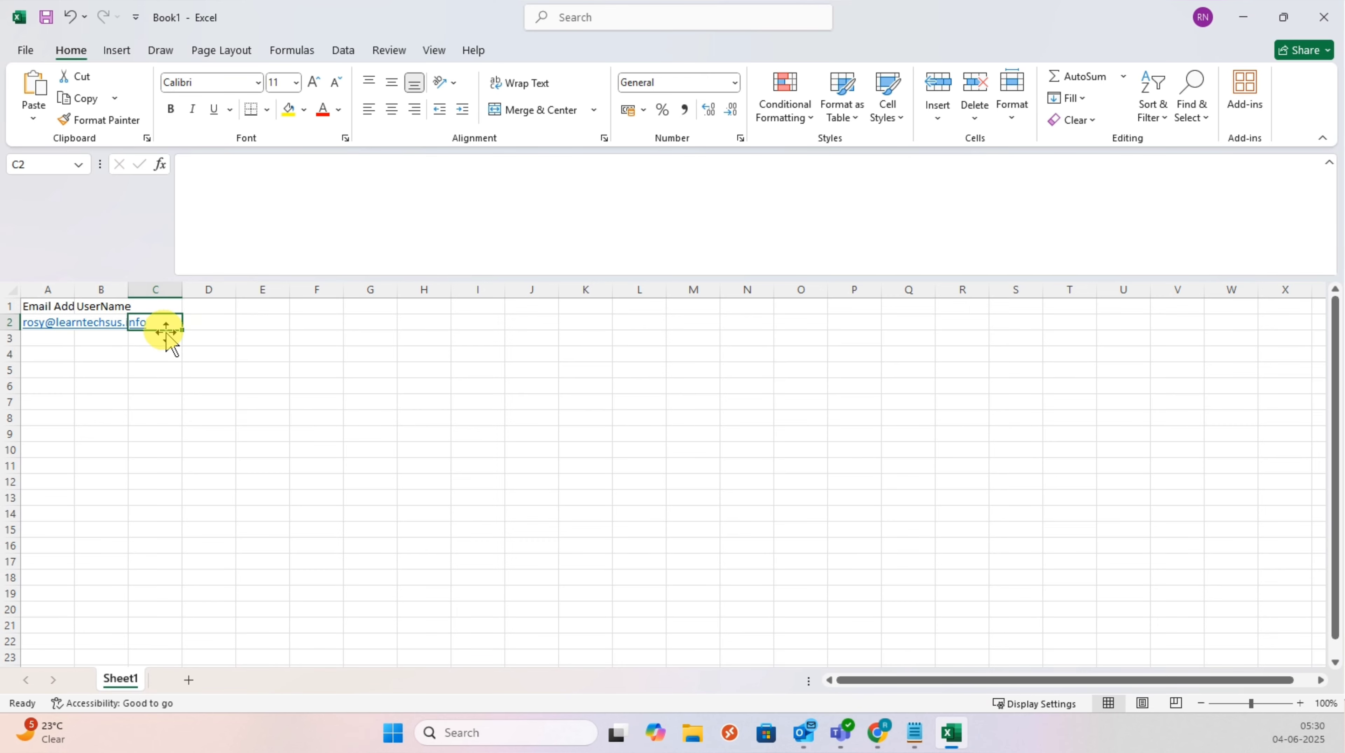
pyautogui.doubleClick(74, 291)
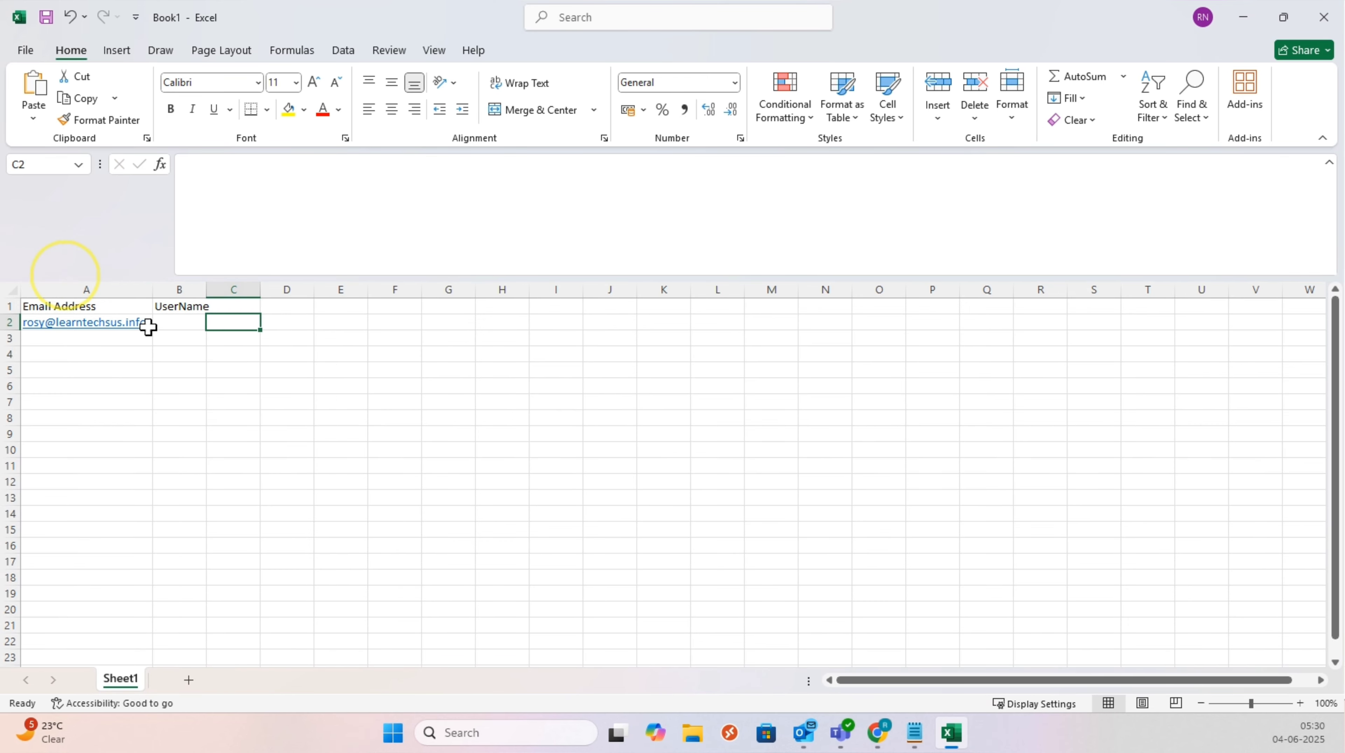
pyautogui.click(171, 322)
pyautogui.hotkey('ctrl', 'v')
pyautogui.press('Tab')
pyautogui.press('Left')
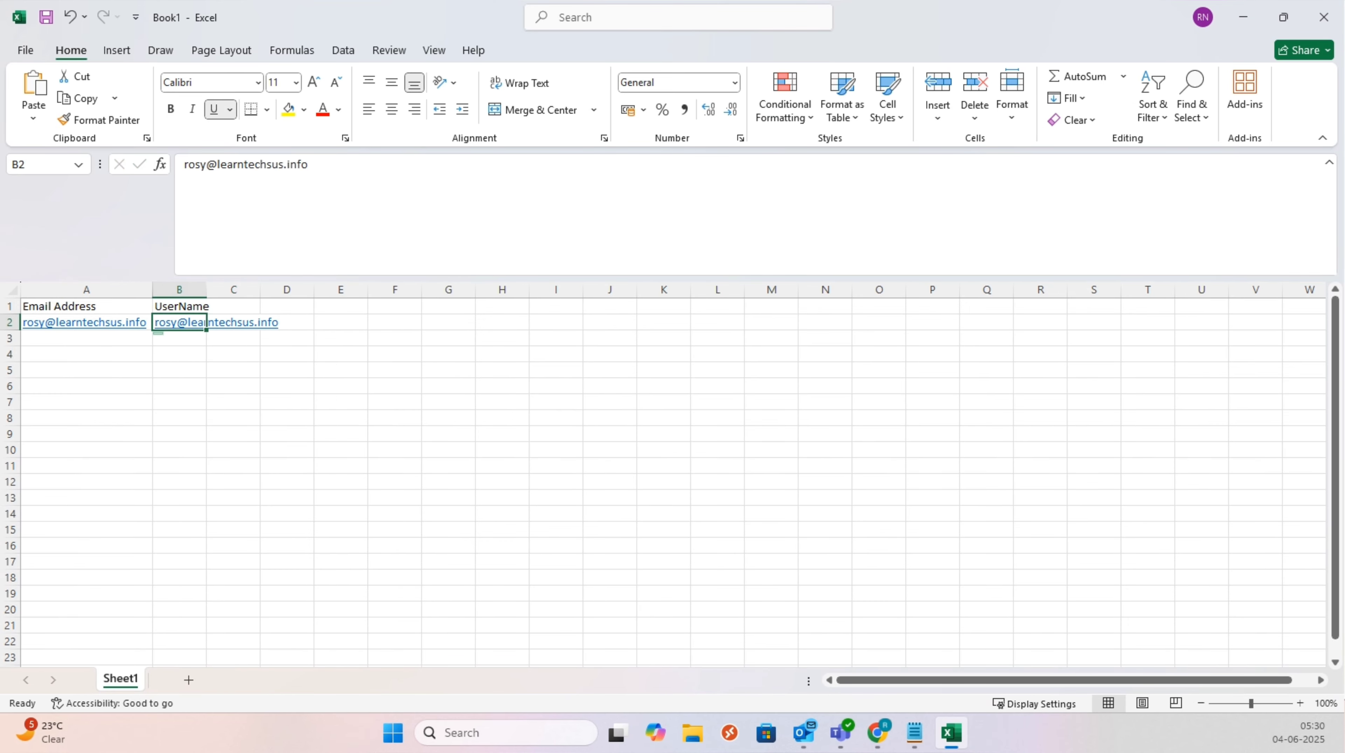
# Step: Return to the filled workbook and bring up Excel's File backstage
pyautogui.hotkey('alt', 'Tab')
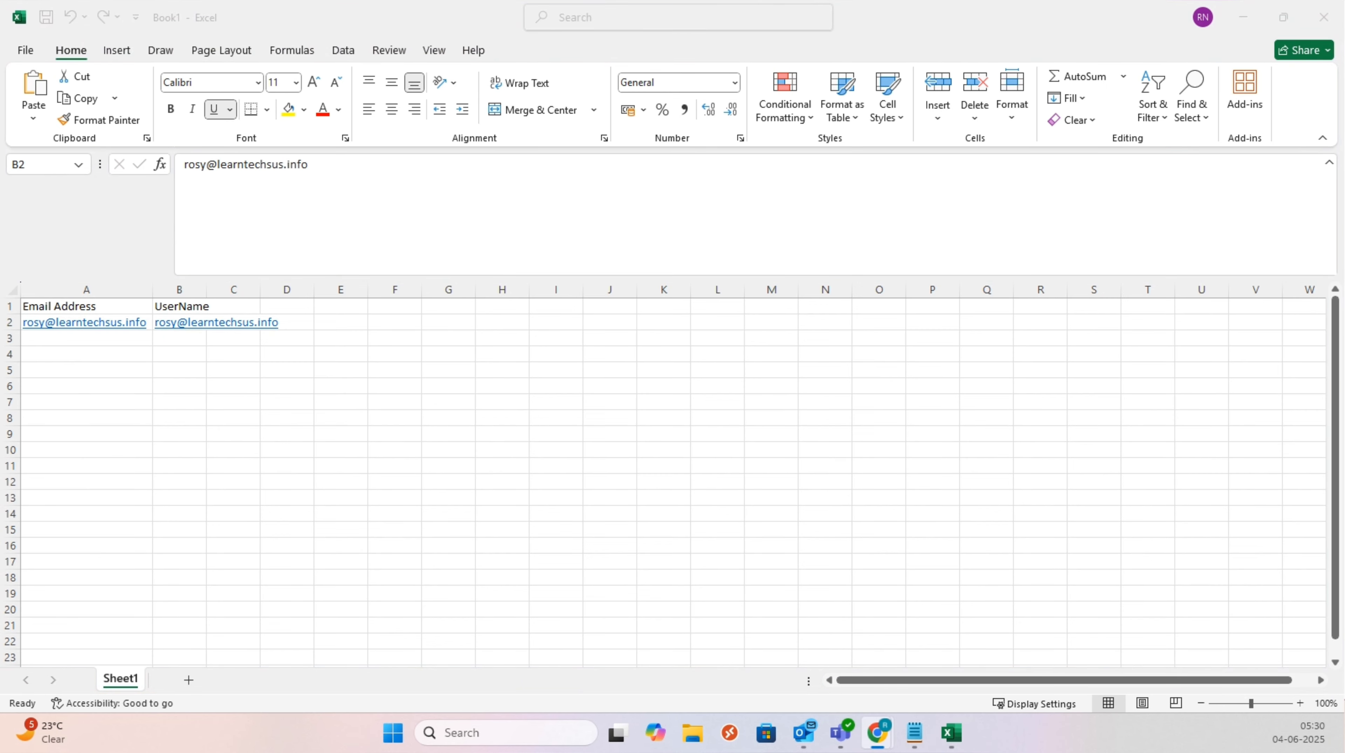
pyautogui.hotkey('alt', 'Tab')
pyautogui.click(197, 352)
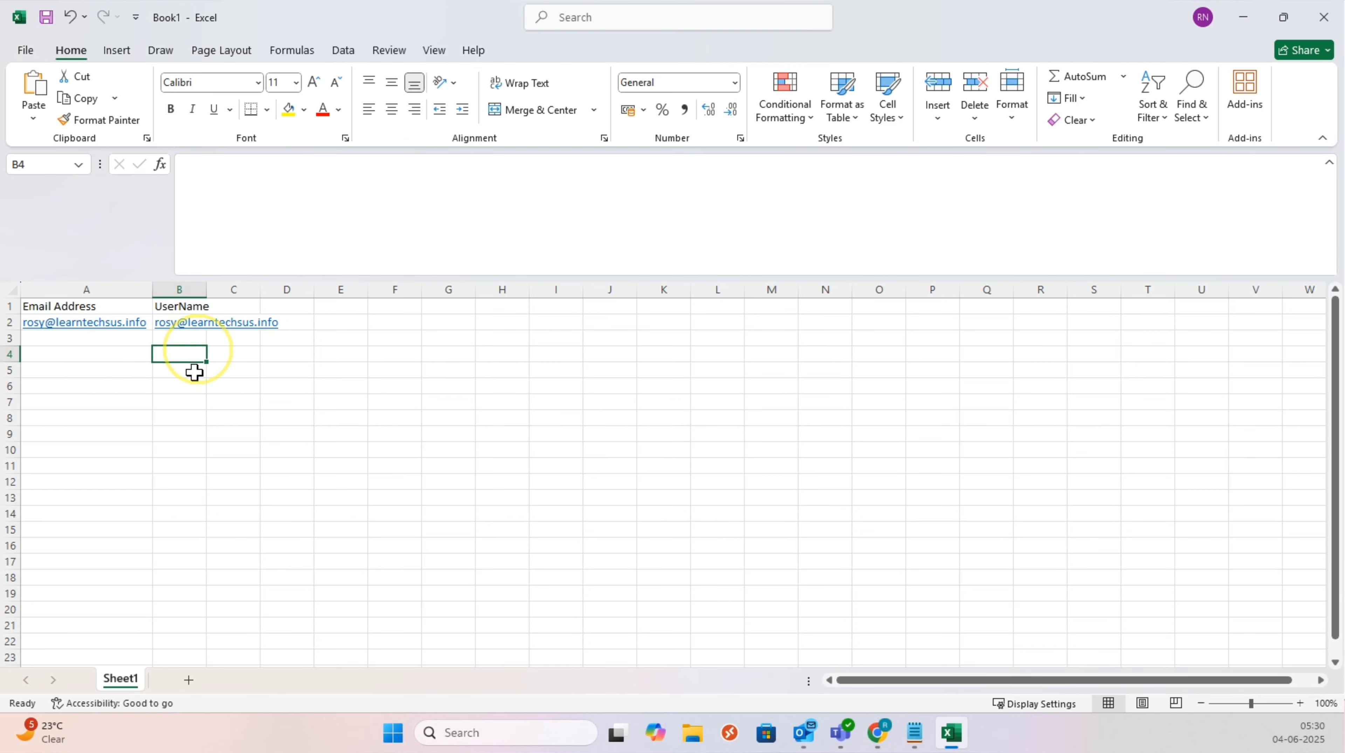
pyautogui.click(91, 364)
pyautogui.click(359, 431)
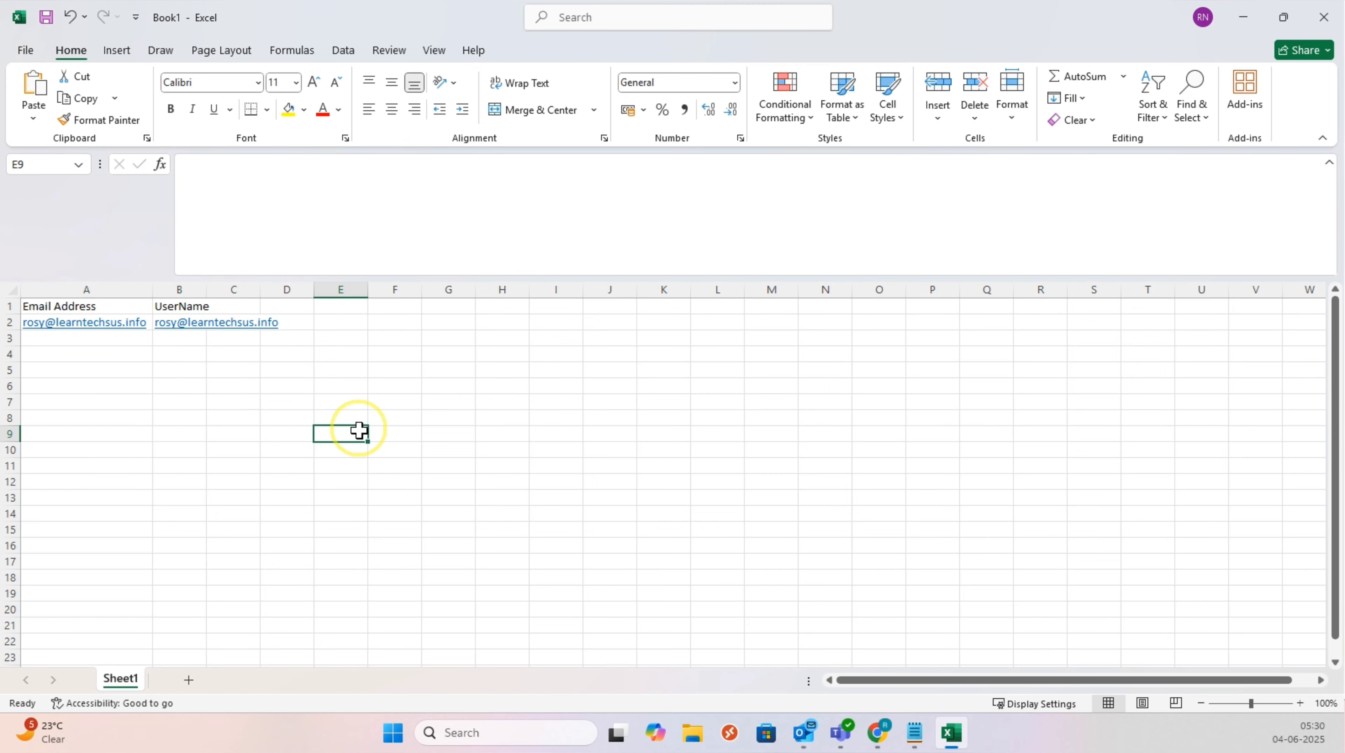
pyautogui.click(29, 50)
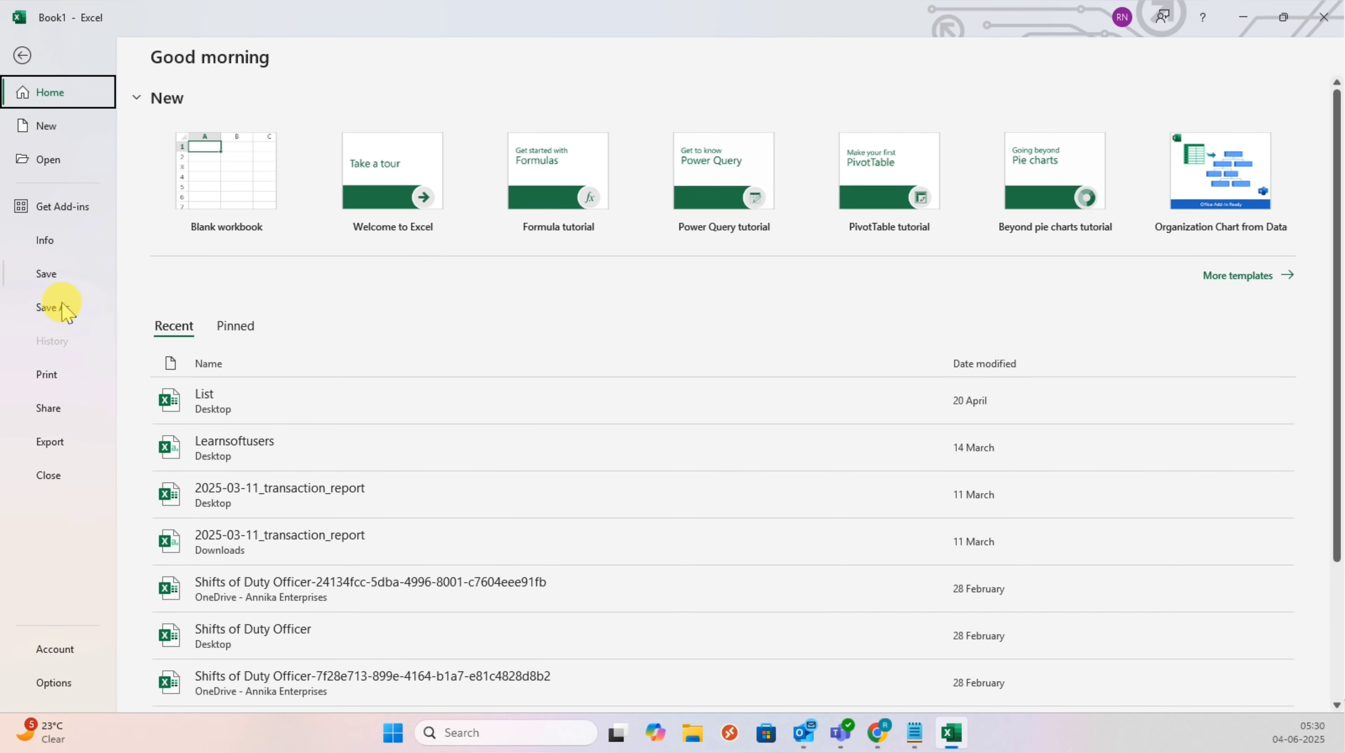
# Step: Save the workbook to the Desktop as MigrationList in CSV (Comma delimited) format
pyautogui.click(58, 307)
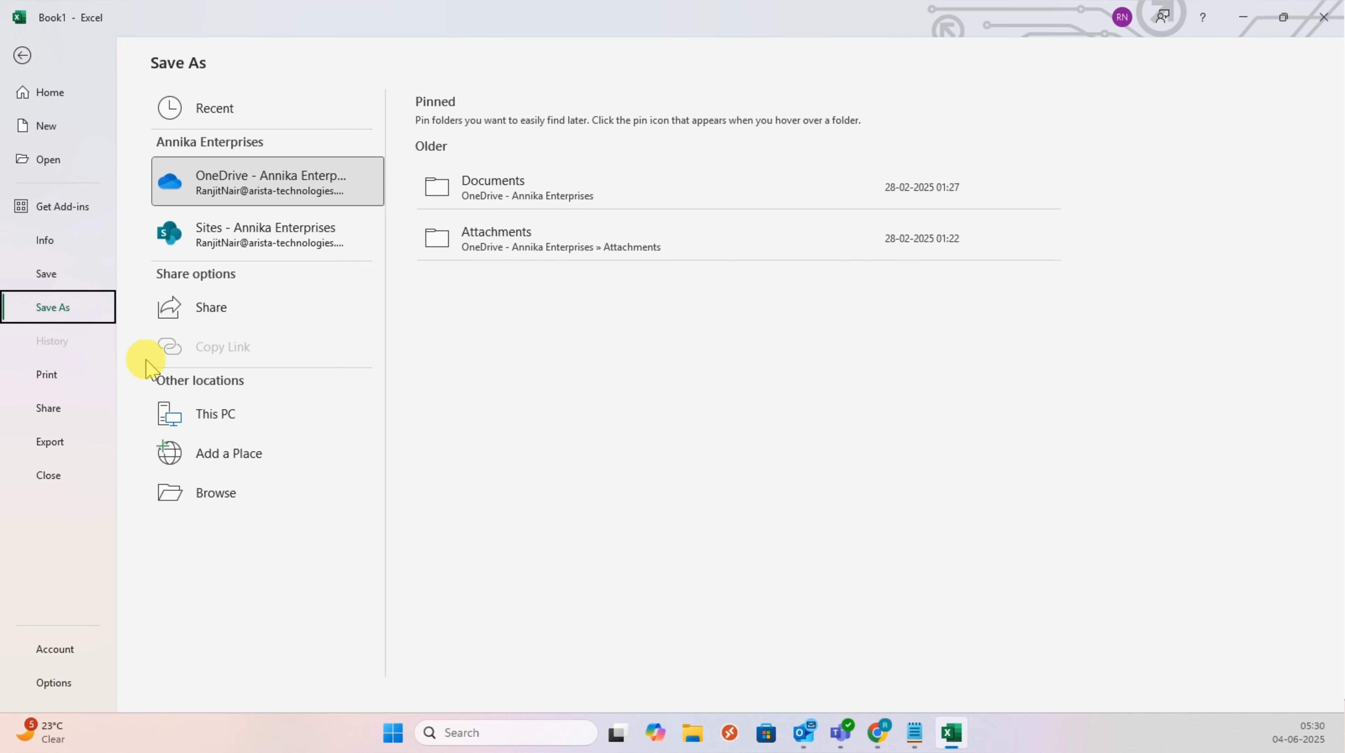
pyautogui.click(226, 417)
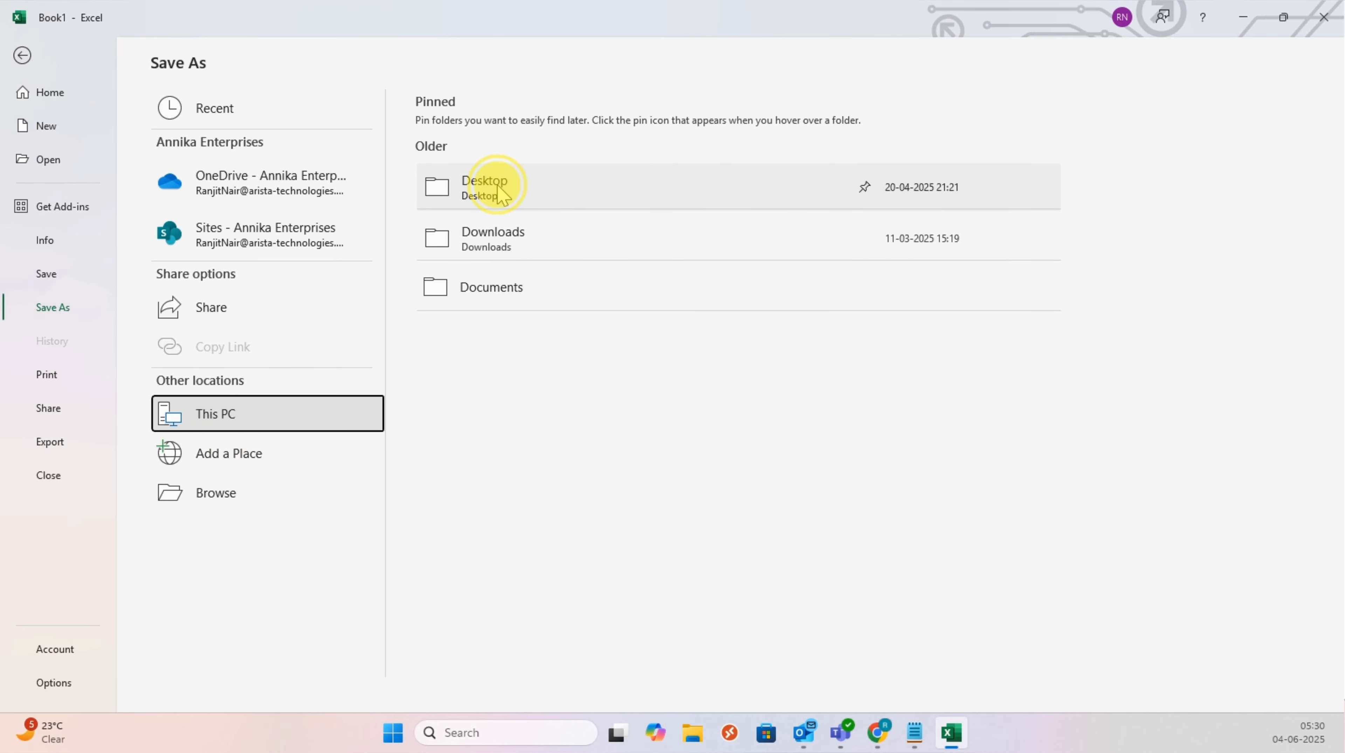
pyautogui.click(487, 182)
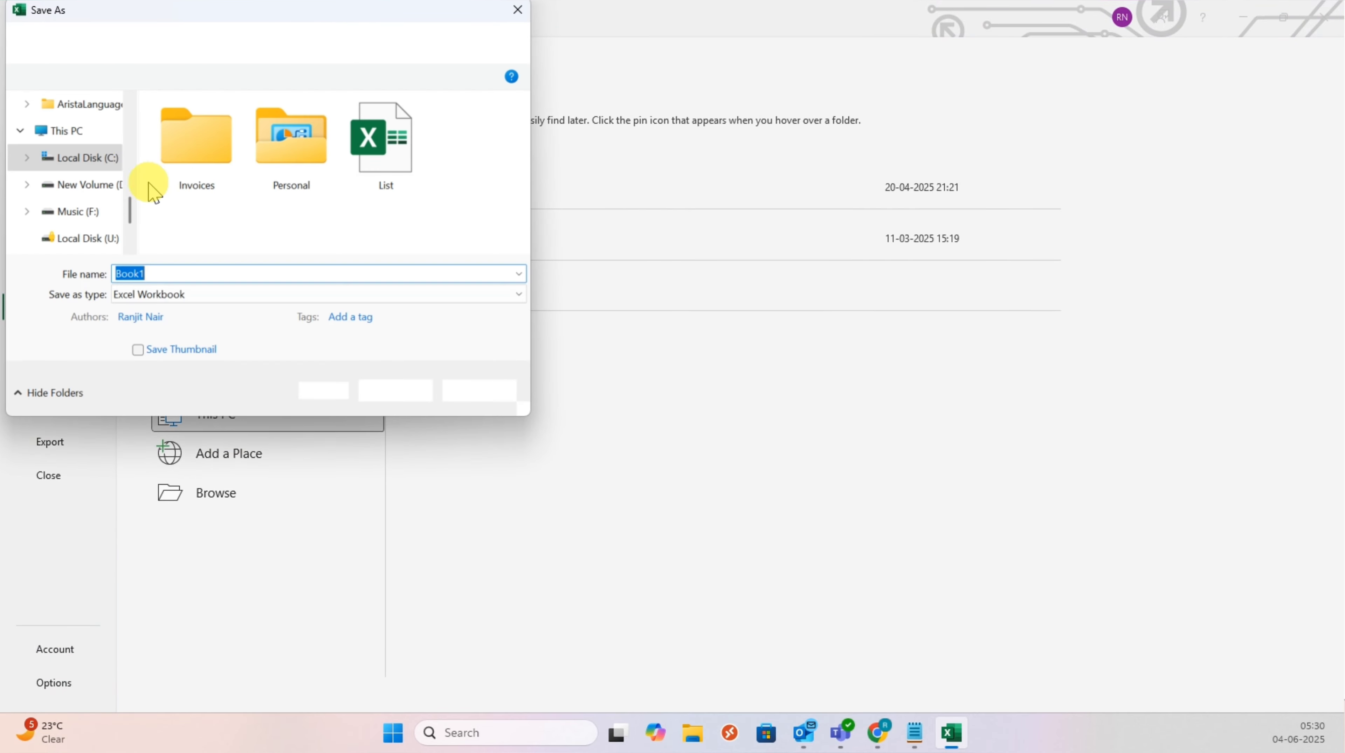
pyautogui.click(170, 296)
pyautogui.click(170, 295)
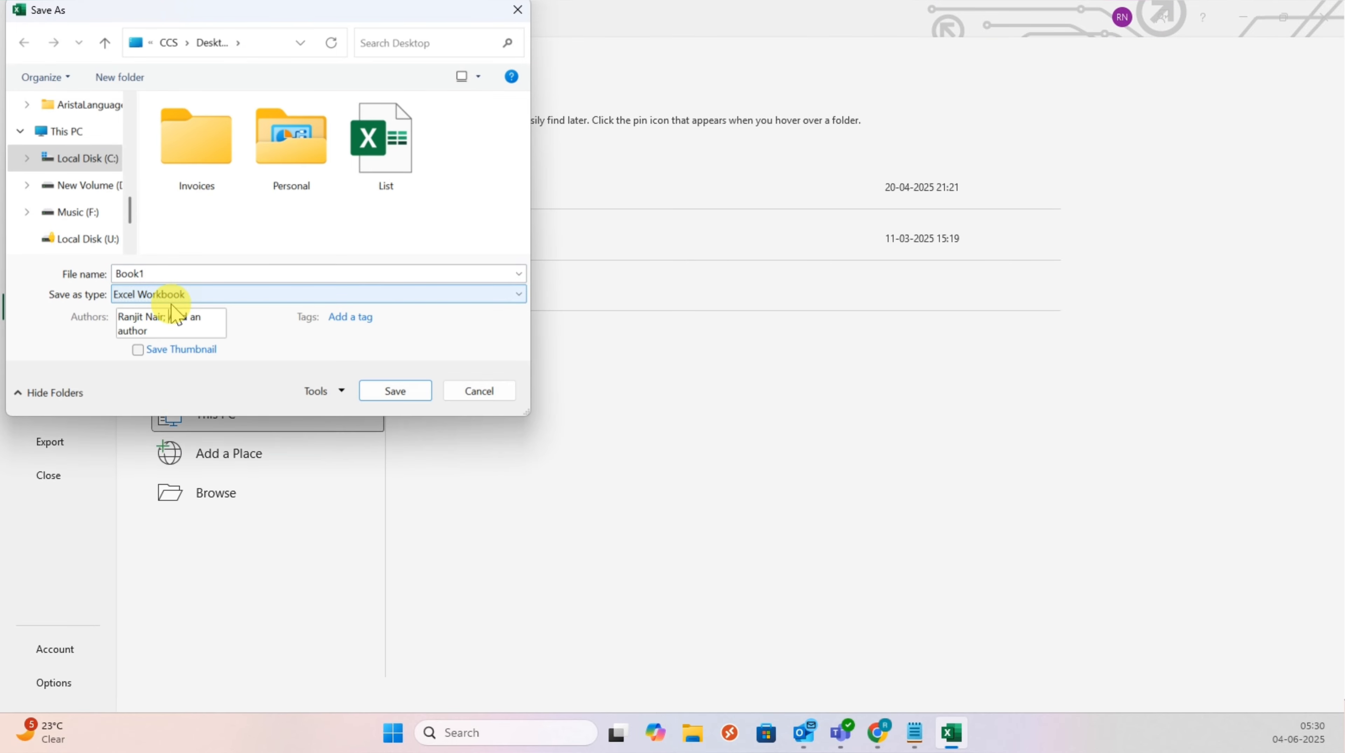
pyautogui.click(172, 298)
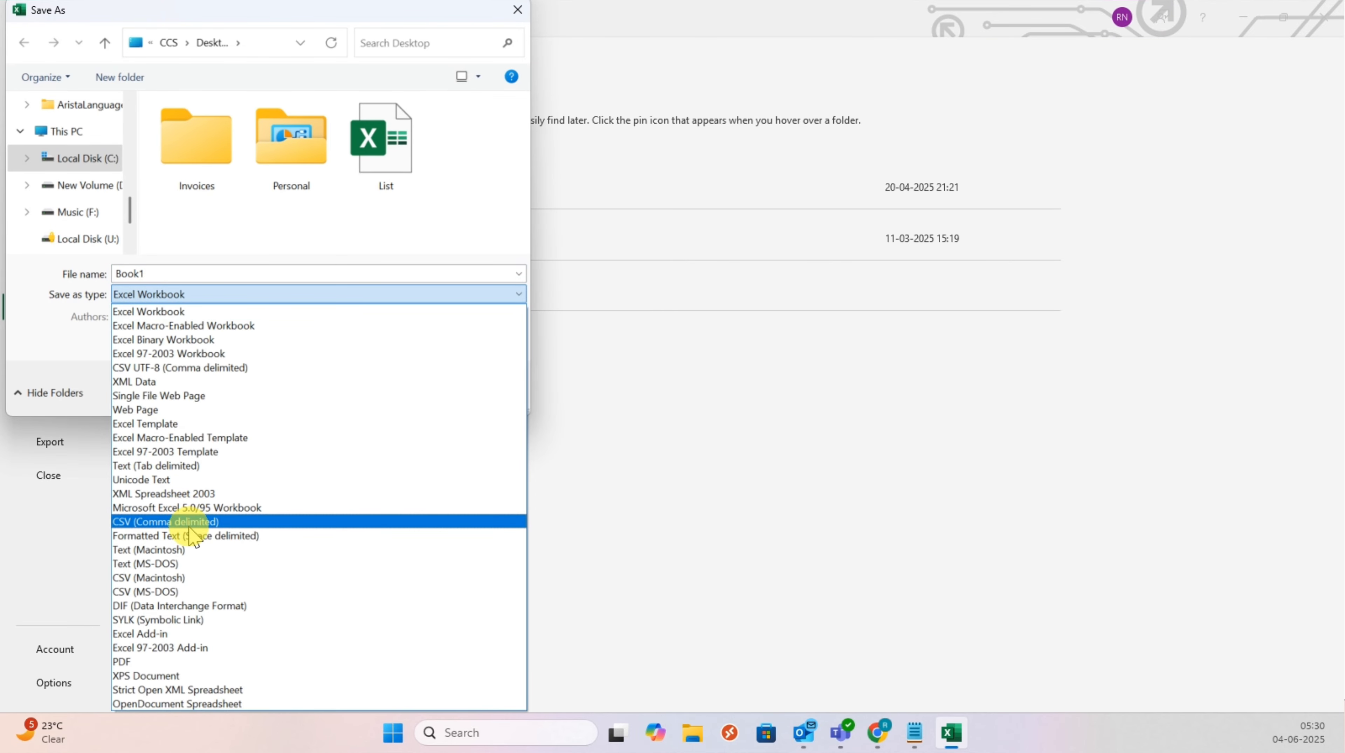
pyautogui.click(189, 525)
pyautogui.click(166, 274)
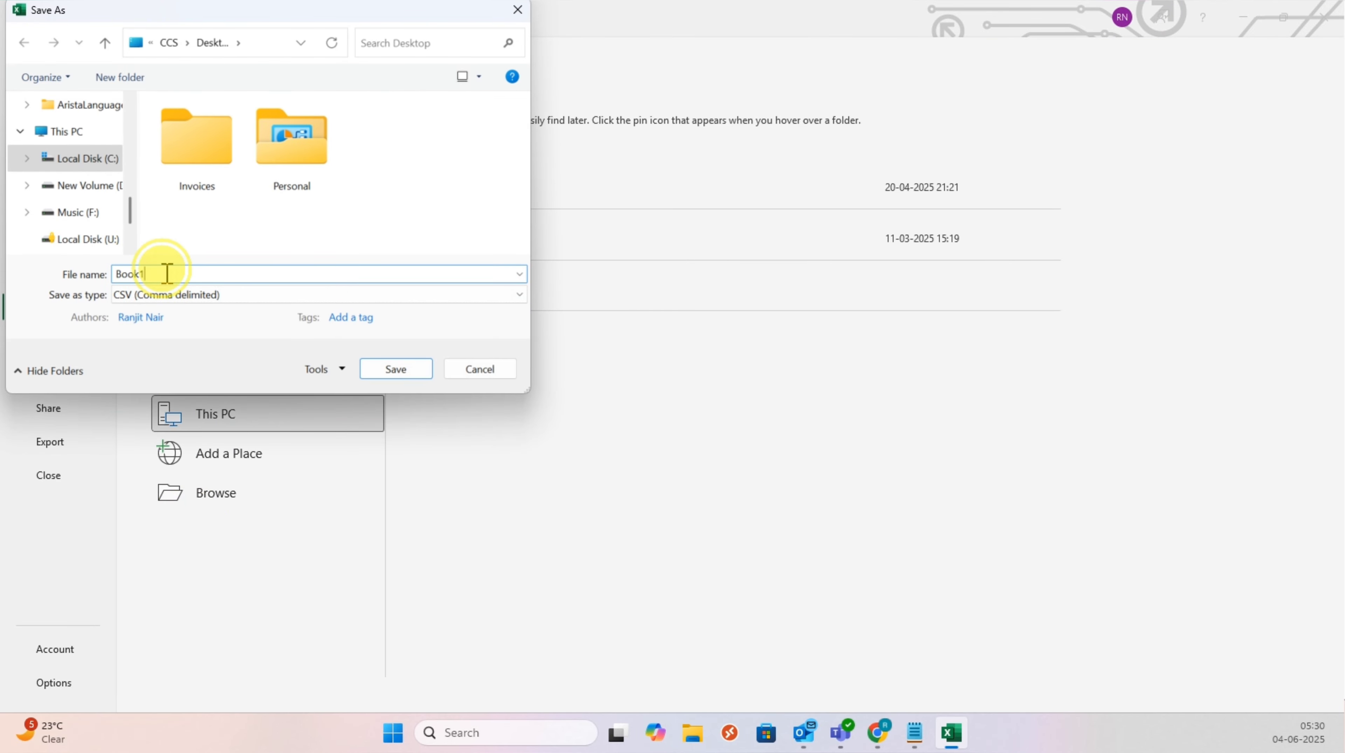
pyautogui.moveTo(156, 274); pyautogui.dragTo(90, 274)
pyautogui.write('MigrationList')
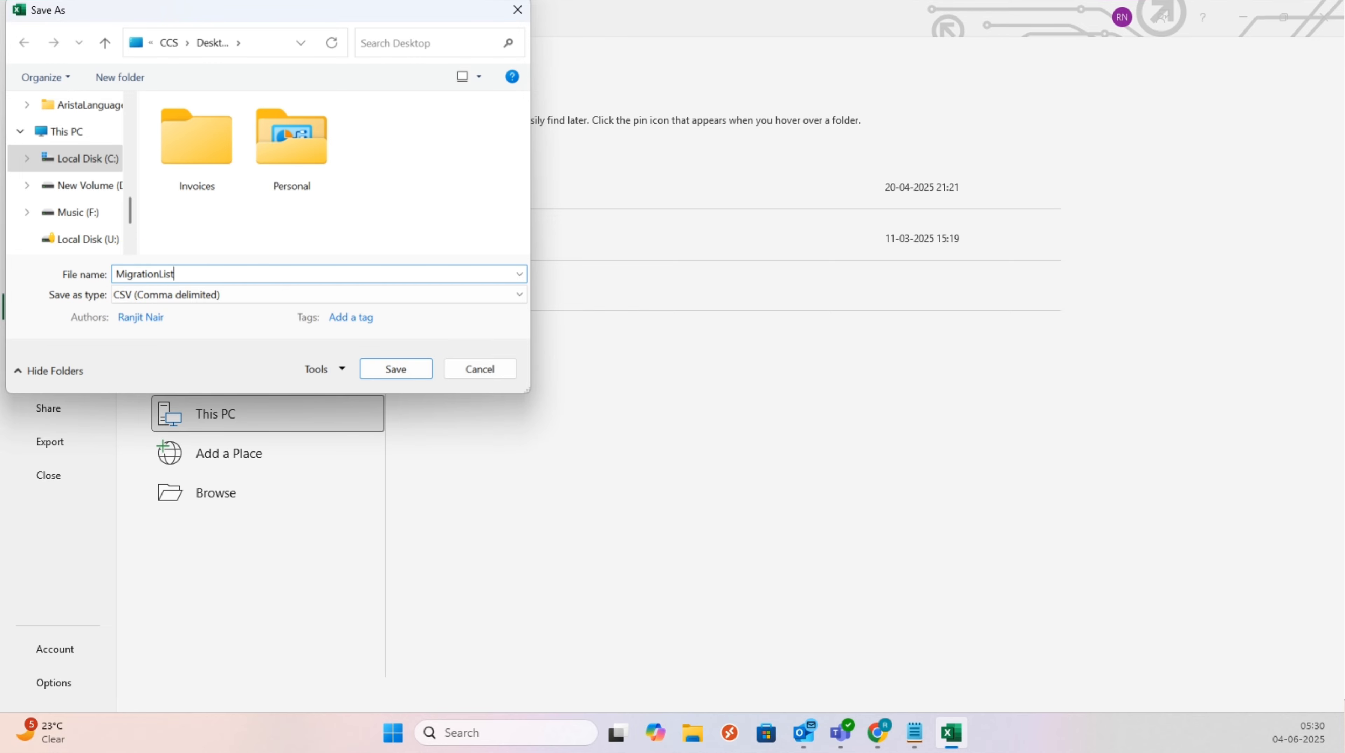
pyautogui.click(376, 370)
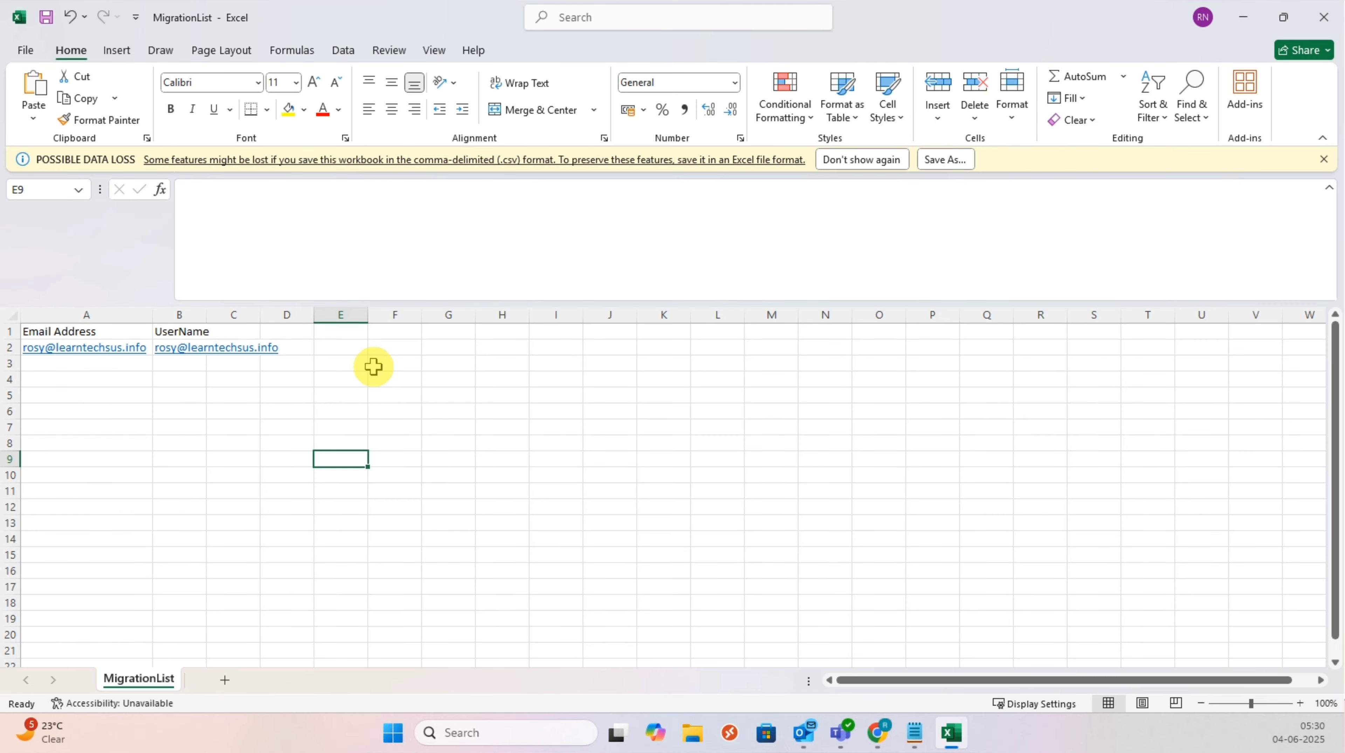
# Step: Import MigrationList.csv as the batch's user list and advance to Move configuration
pyautogui.click(1244, 18)
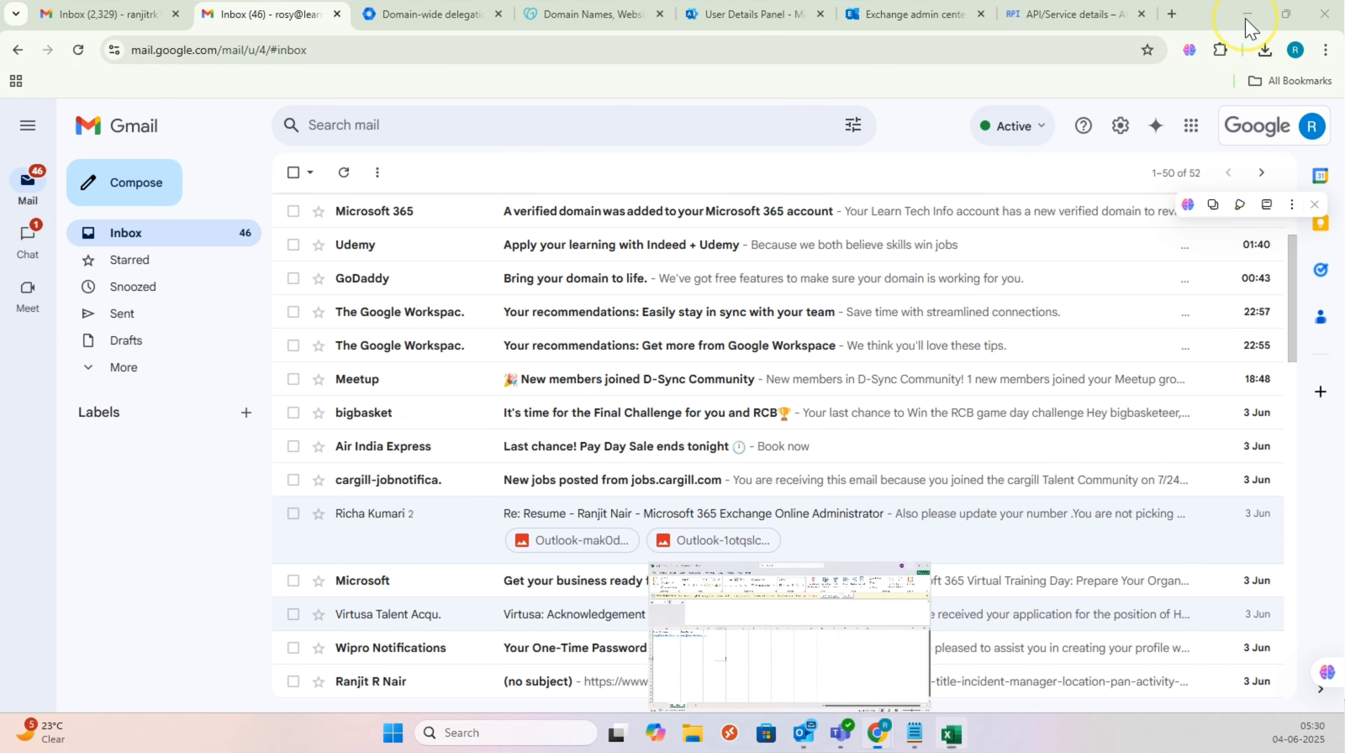
pyautogui.click(908, 21)
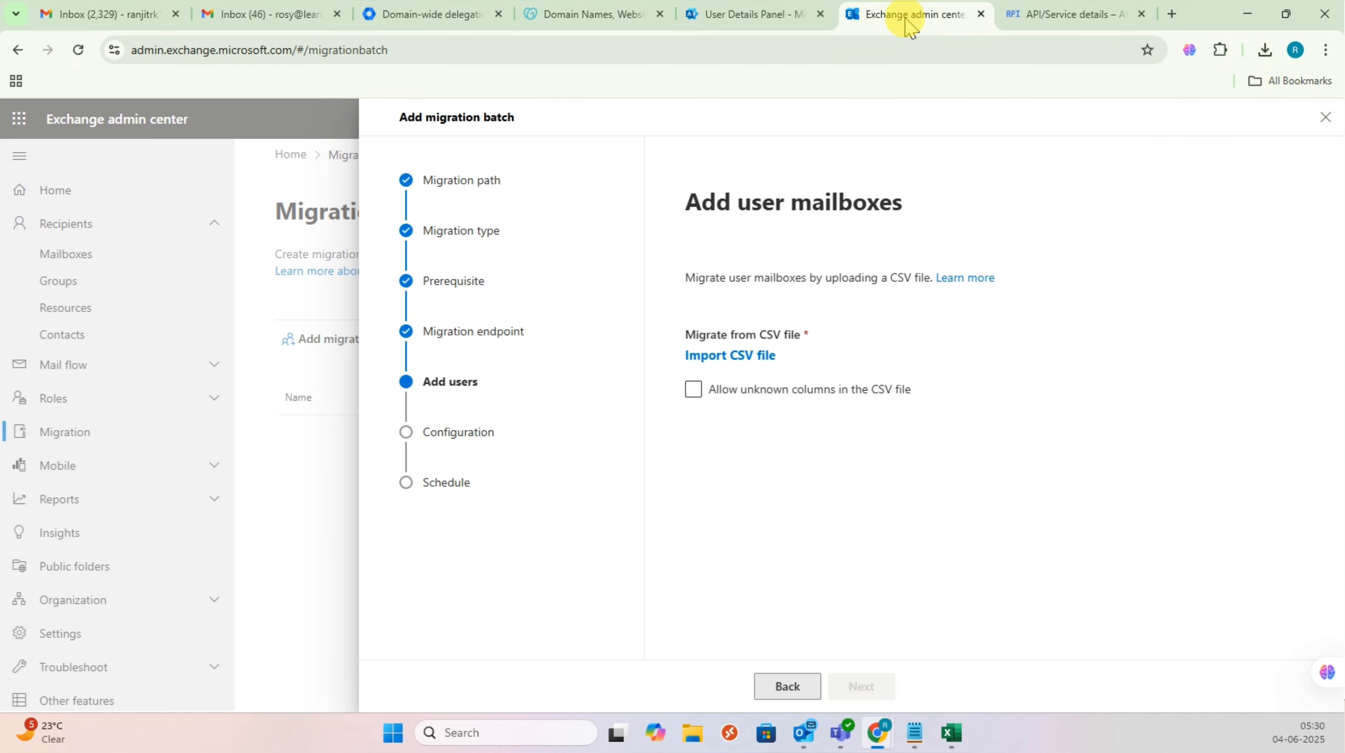
pyautogui.click(755, 354)
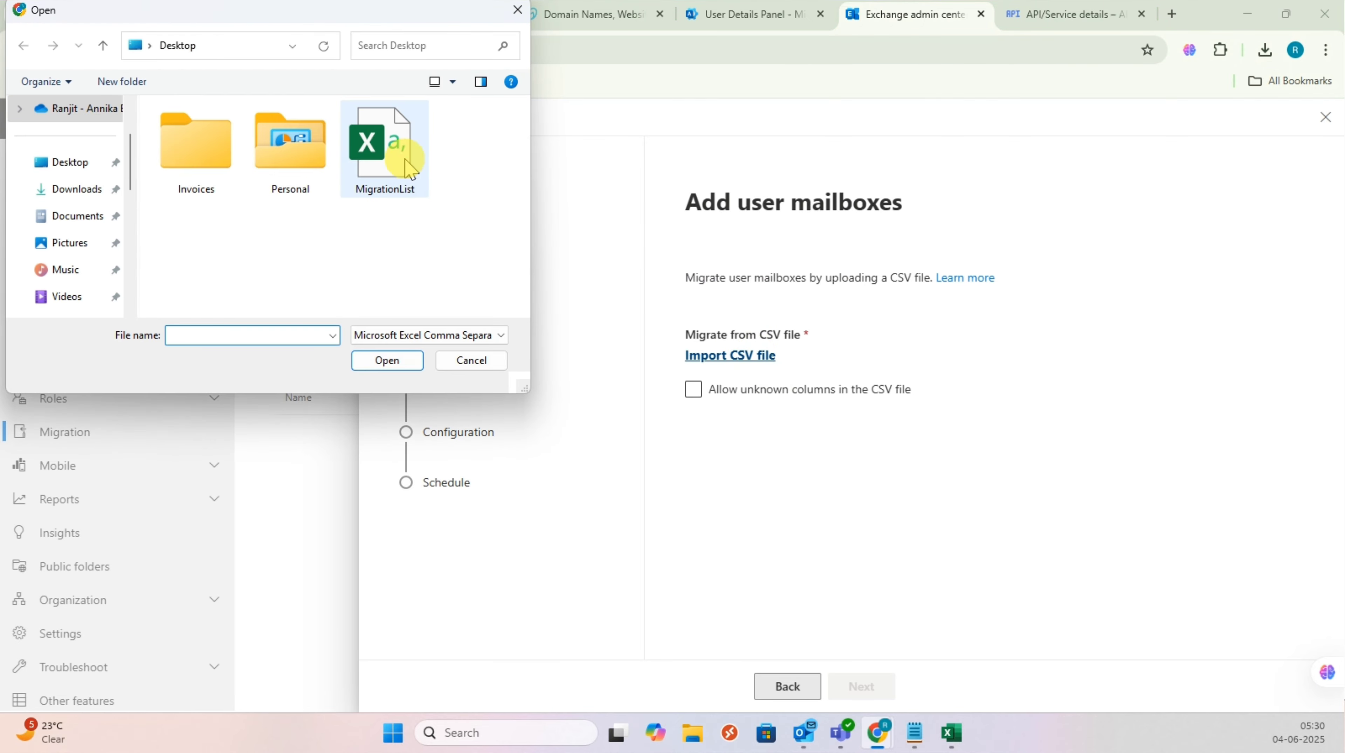
pyautogui.doubleClick(407, 164)
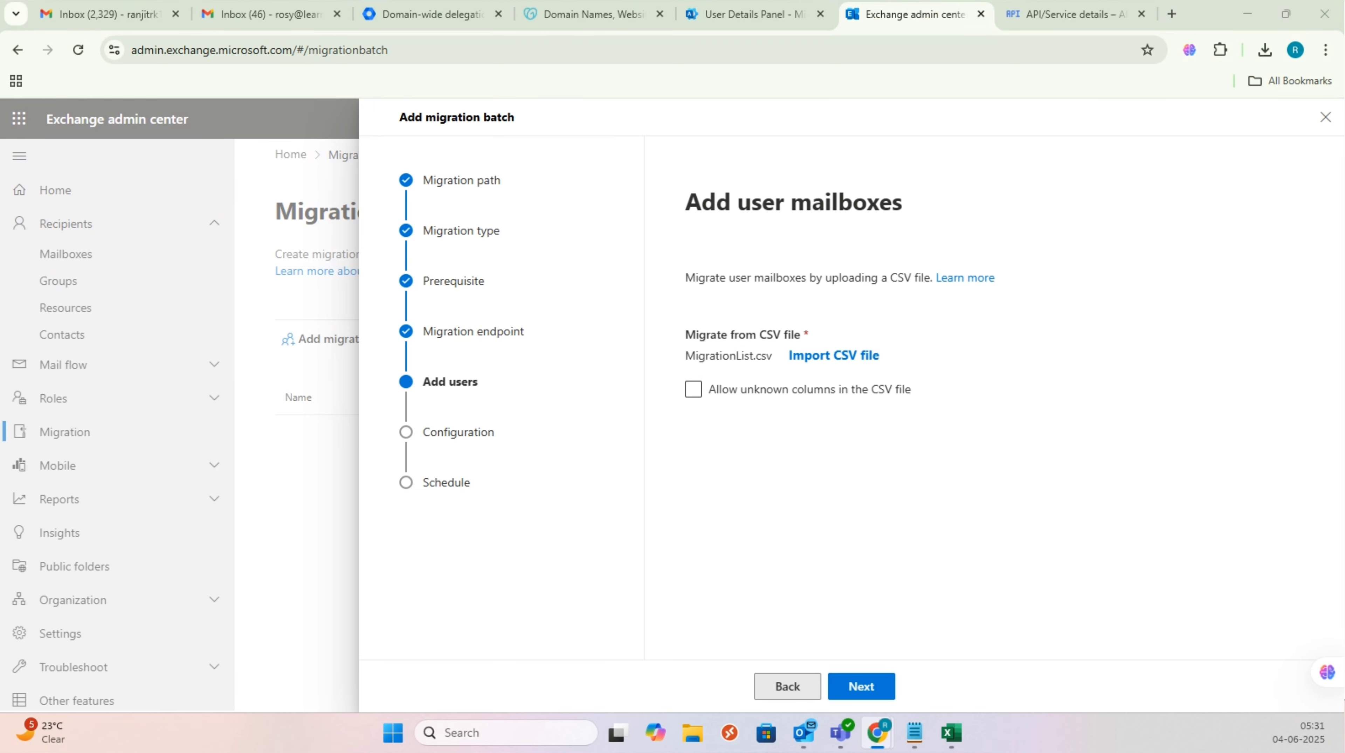
pyautogui.moveTo(772, 360); pyautogui.dragTo(642, 355)
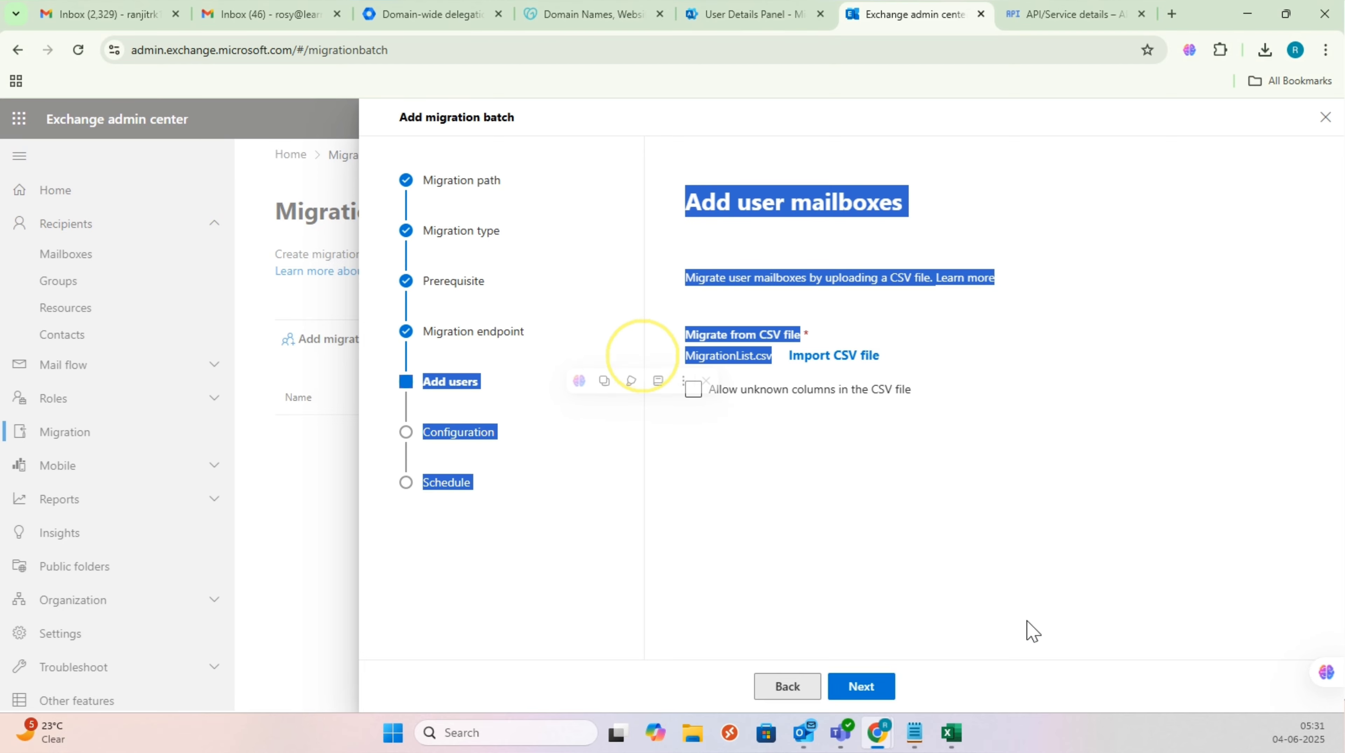
pyautogui.click(976, 568)
pyautogui.click(859, 699)
# Step: Target learntechsus.info as delivery domain, set the batch to complete automatically, and save it
pyautogui.click(870, 607)
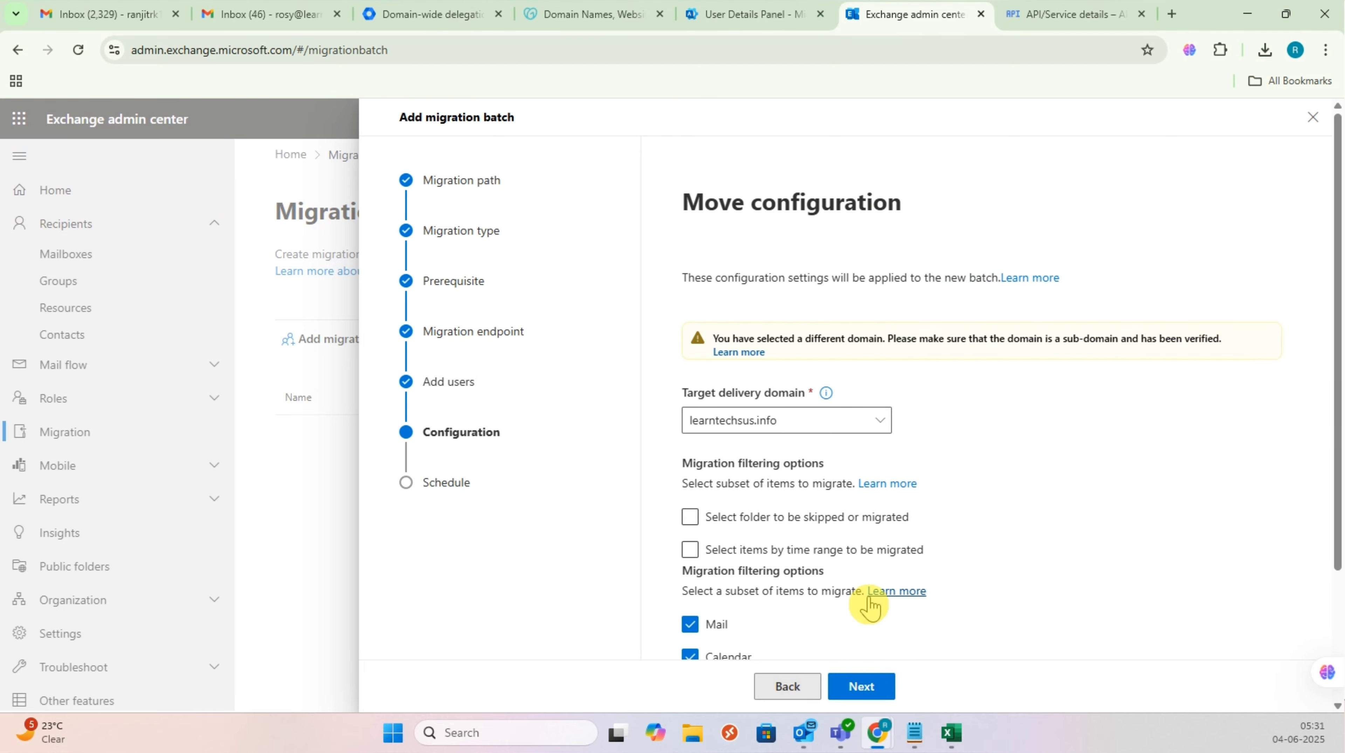
pyautogui.scroll(-2, 869, 599)
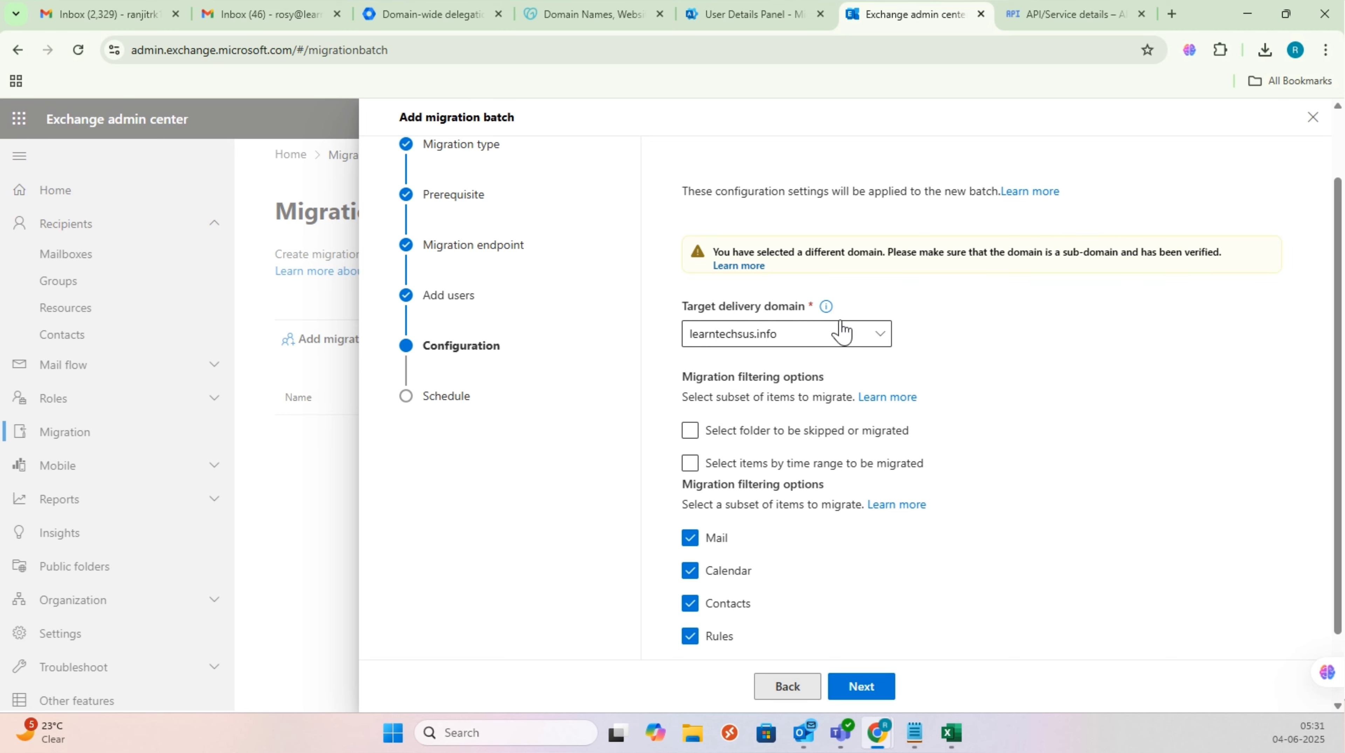
pyautogui.click(842, 333)
pyautogui.click(836, 360)
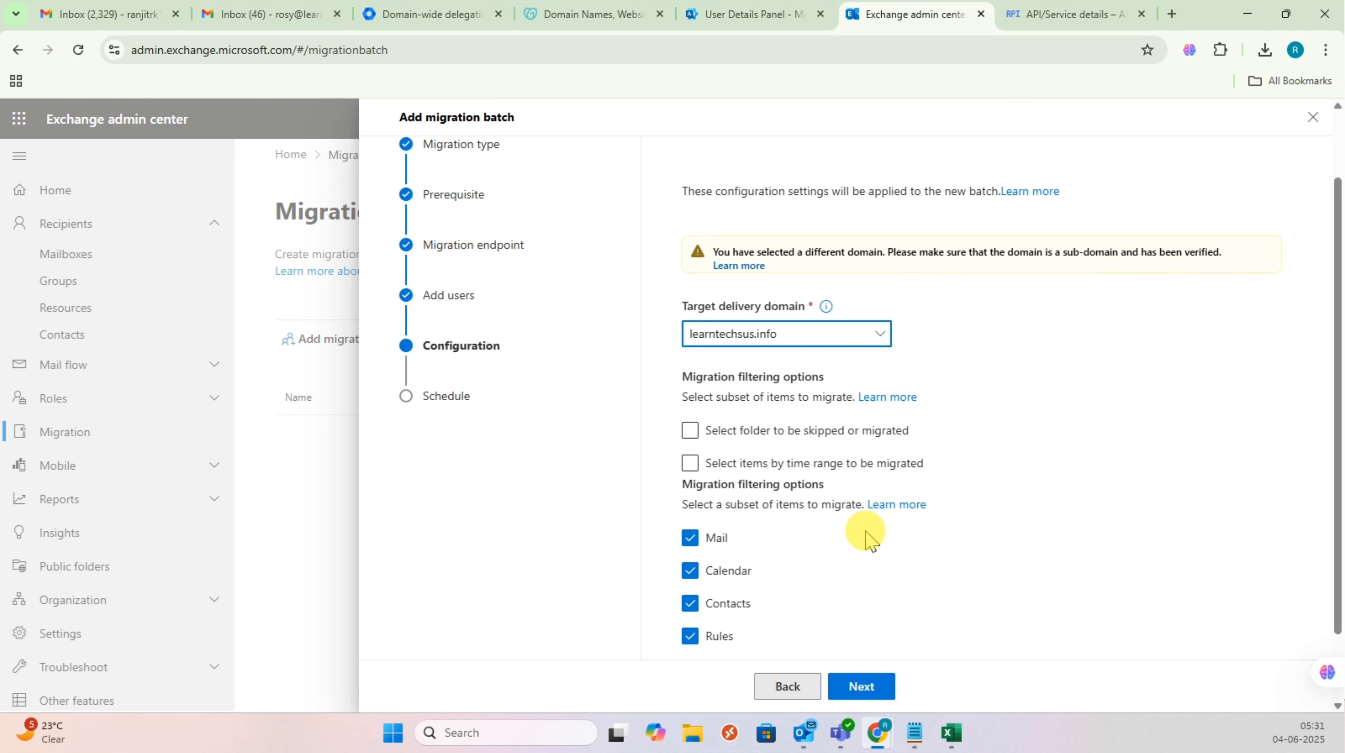
pyautogui.click(888, 695)
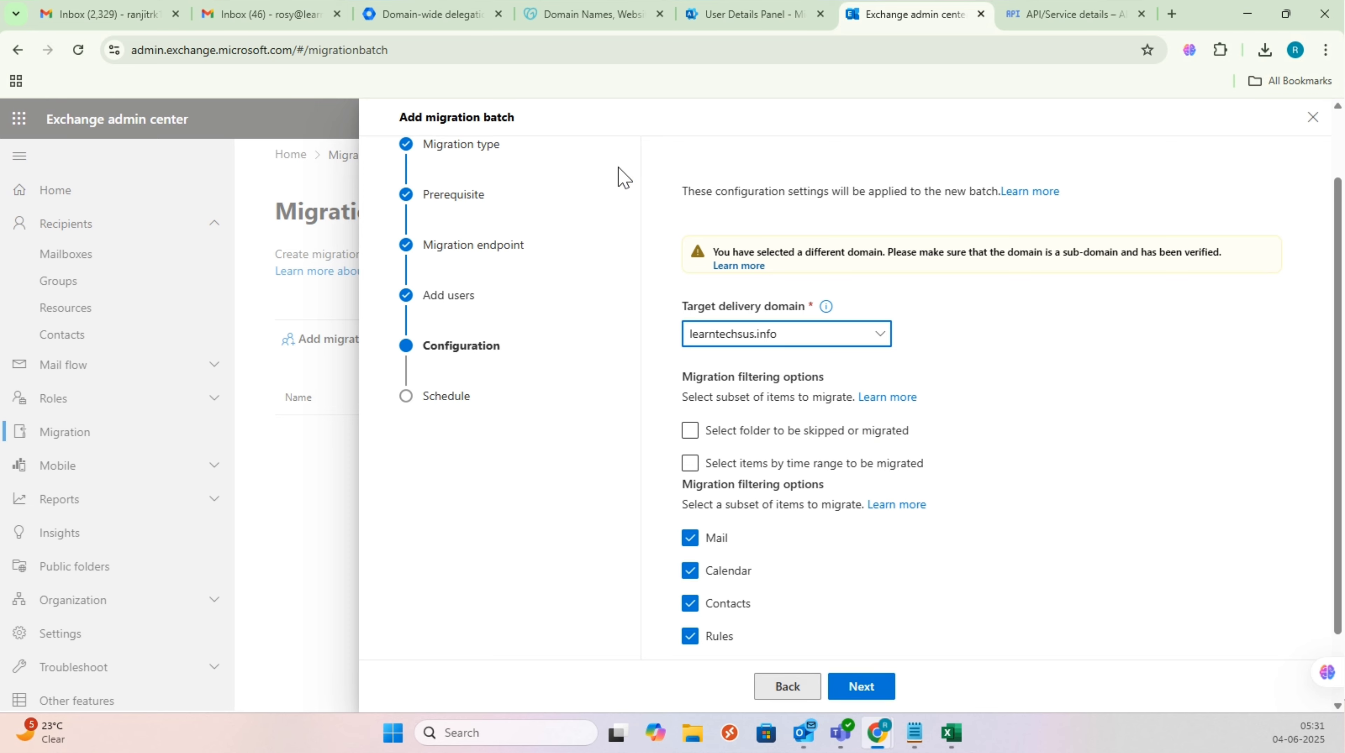
pyautogui.click(863, 688)
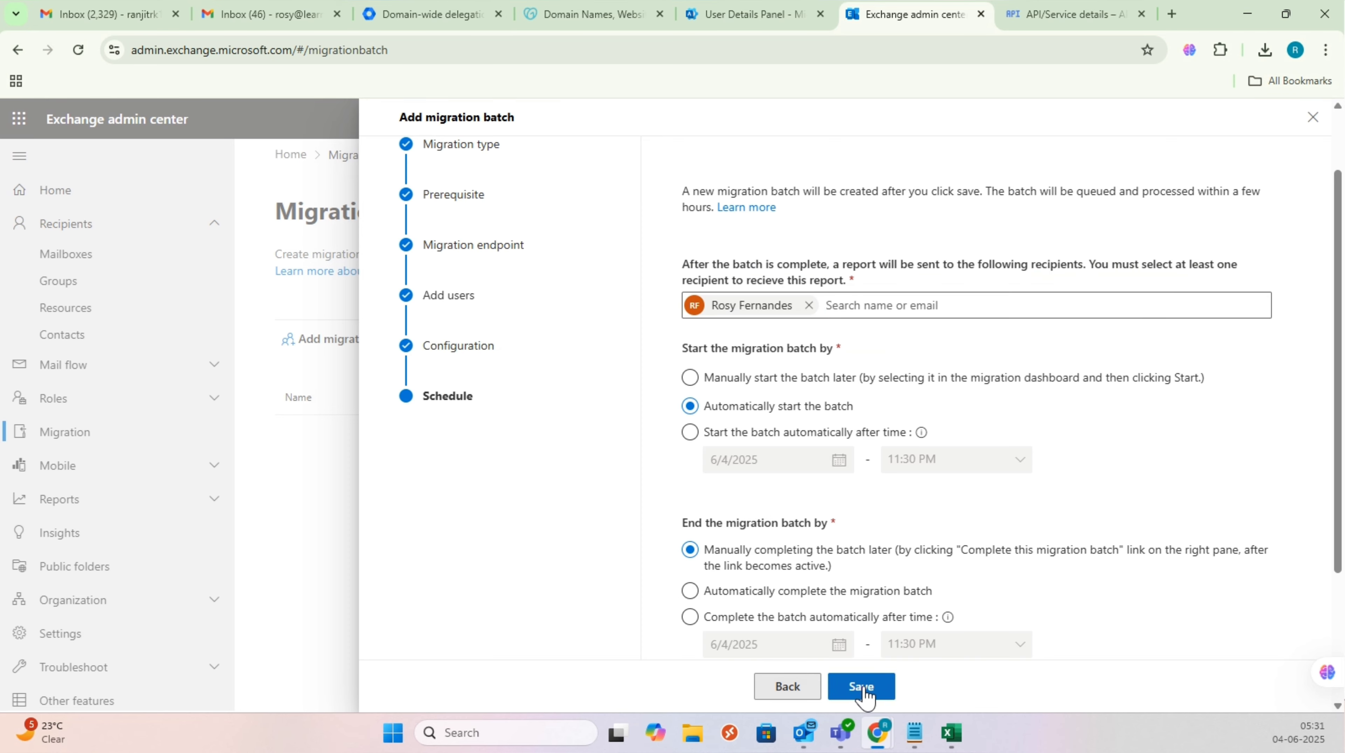
pyautogui.click(692, 592)
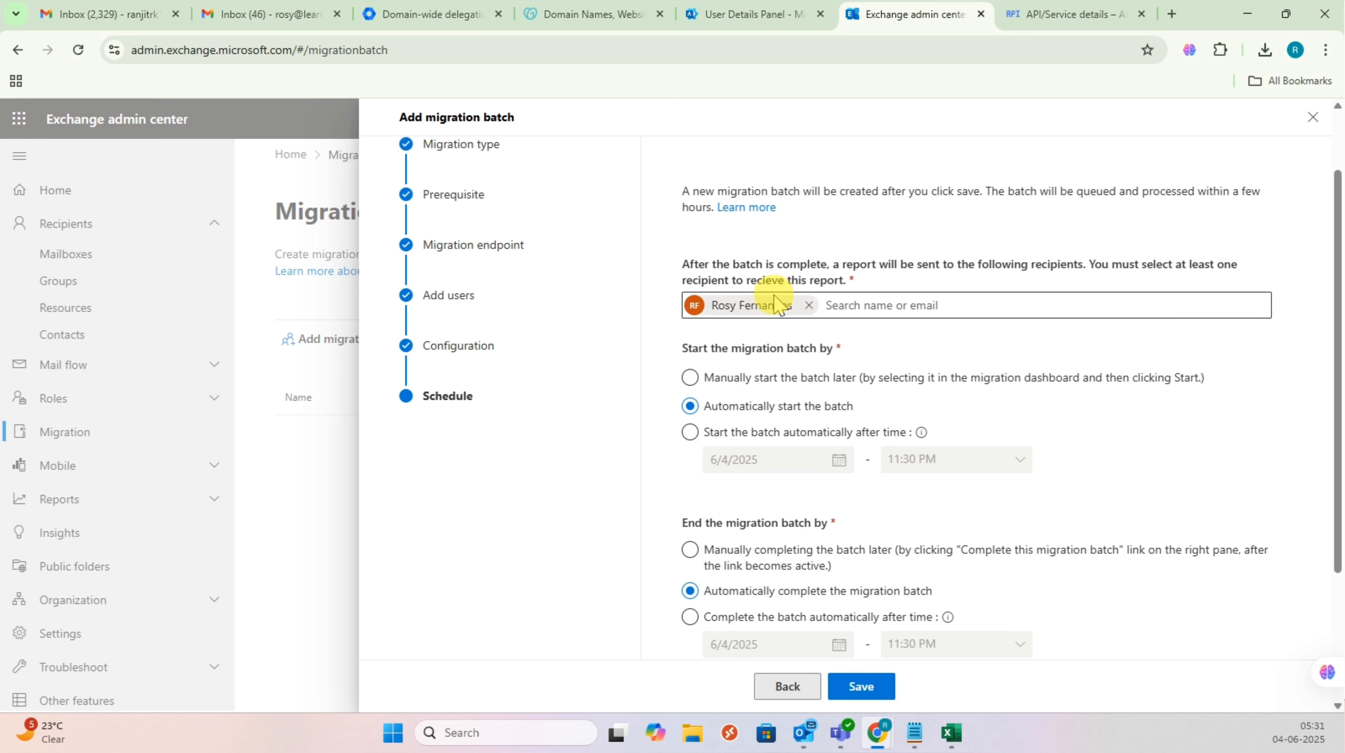
pyautogui.click(875, 693)
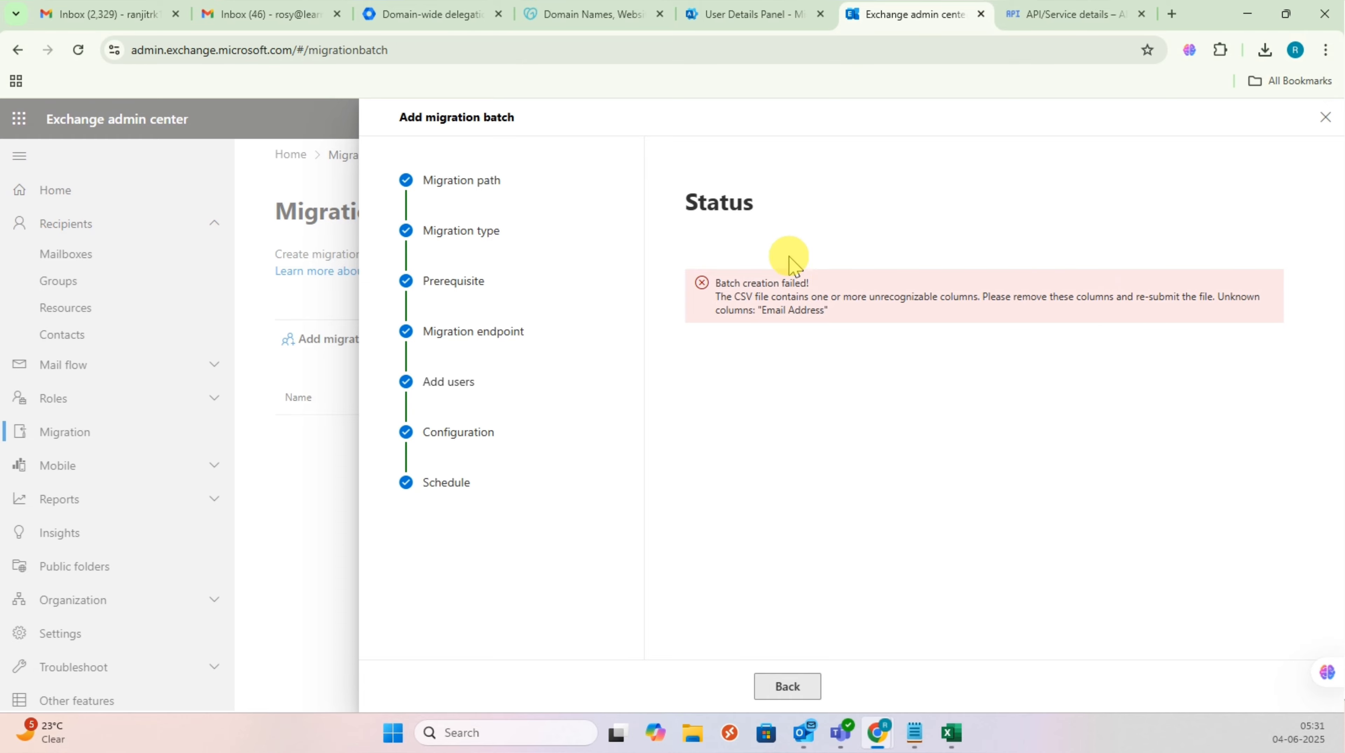
# Step: In the MigrationList workbook, change the A1 header from 'Email Address' to 'EmailAddress'
pyautogui.click(953, 735)
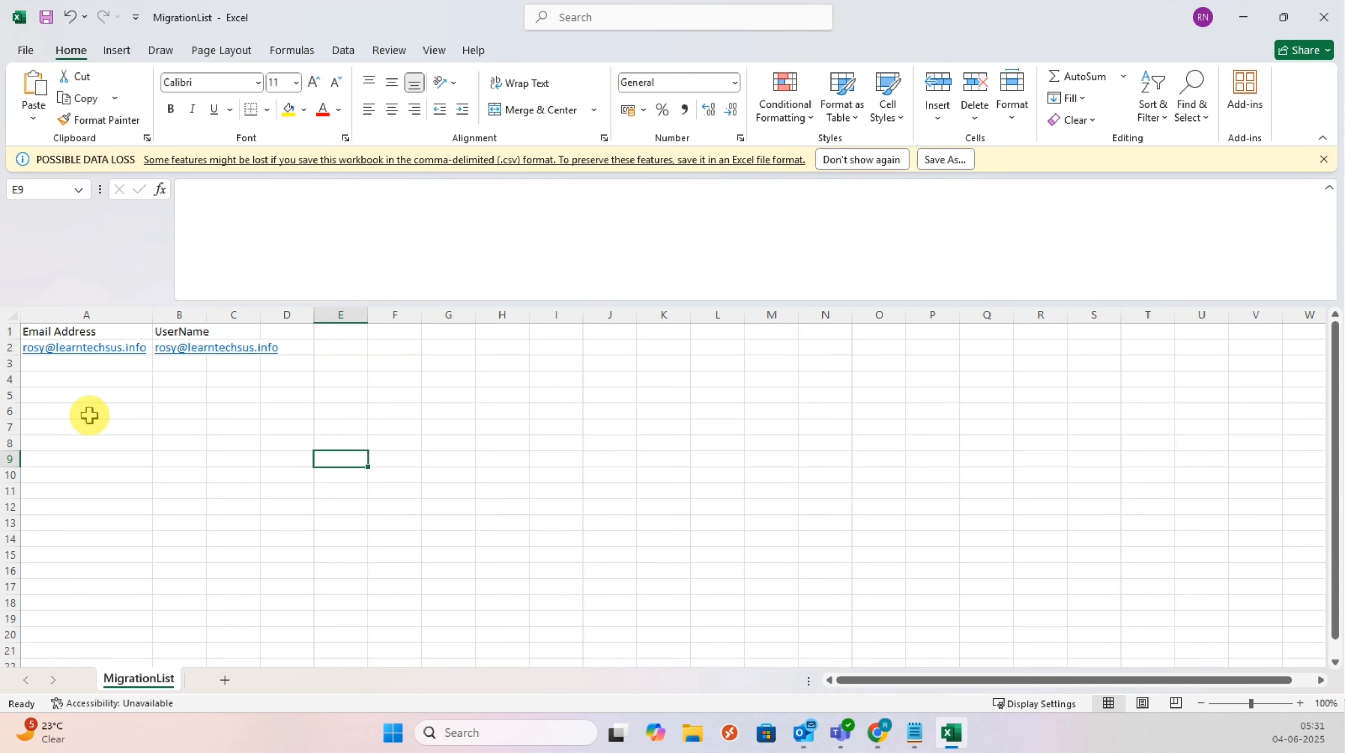
pyautogui.click(59, 332)
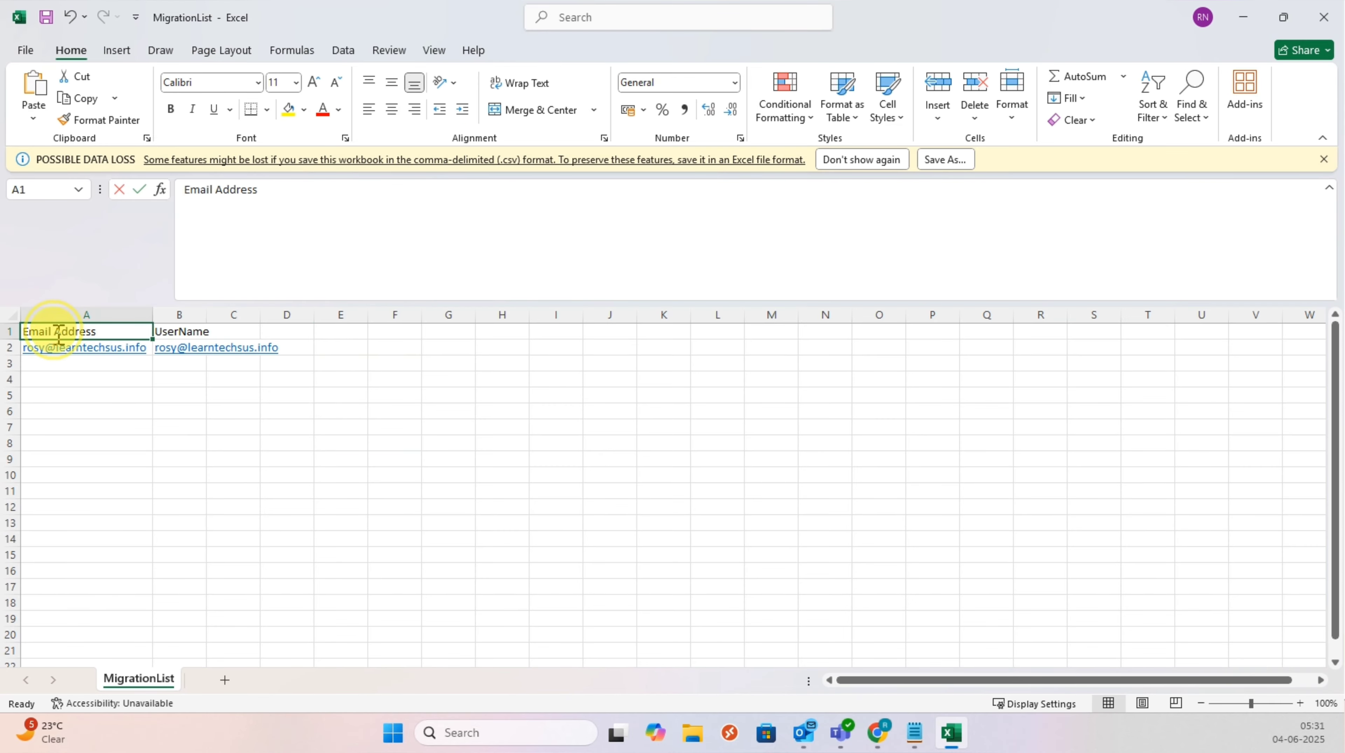
pyautogui.doubleClick(58, 334)
pyautogui.press('BackSpace')
pyautogui.click(241, 472)
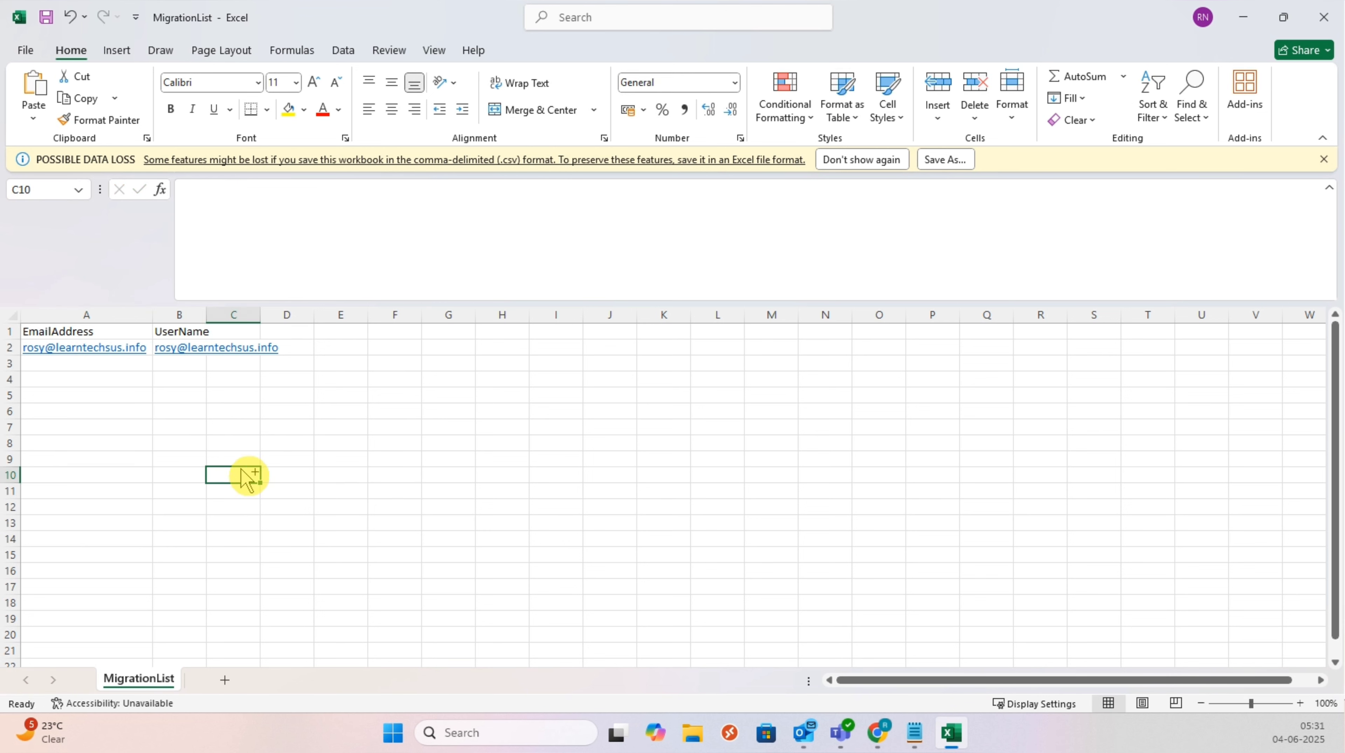
pyautogui.hotkey('alt', 'Tab')
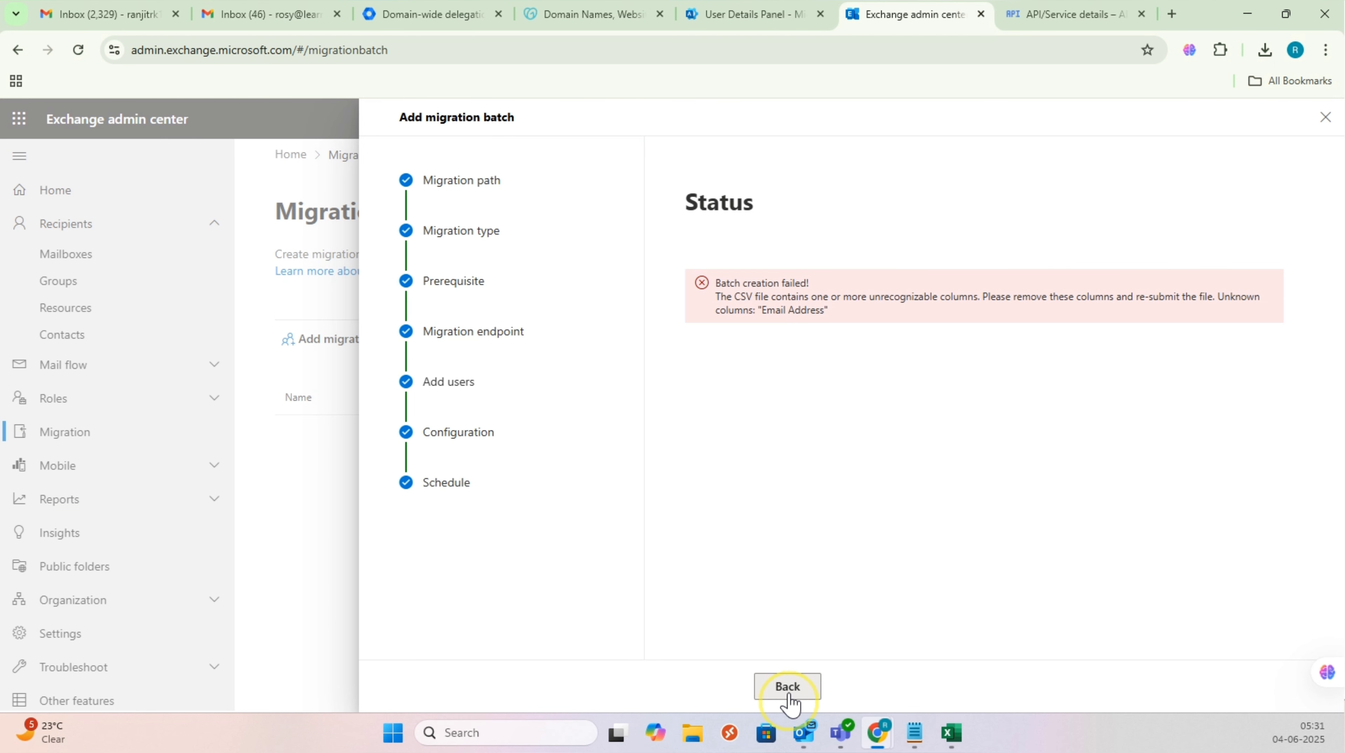
# Step: Return to the Add users page and re-import the corrected MigrationList.csv file
pyautogui.click(789, 691)
pyautogui.click(789, 691)
pyautogui.click(789, 691)
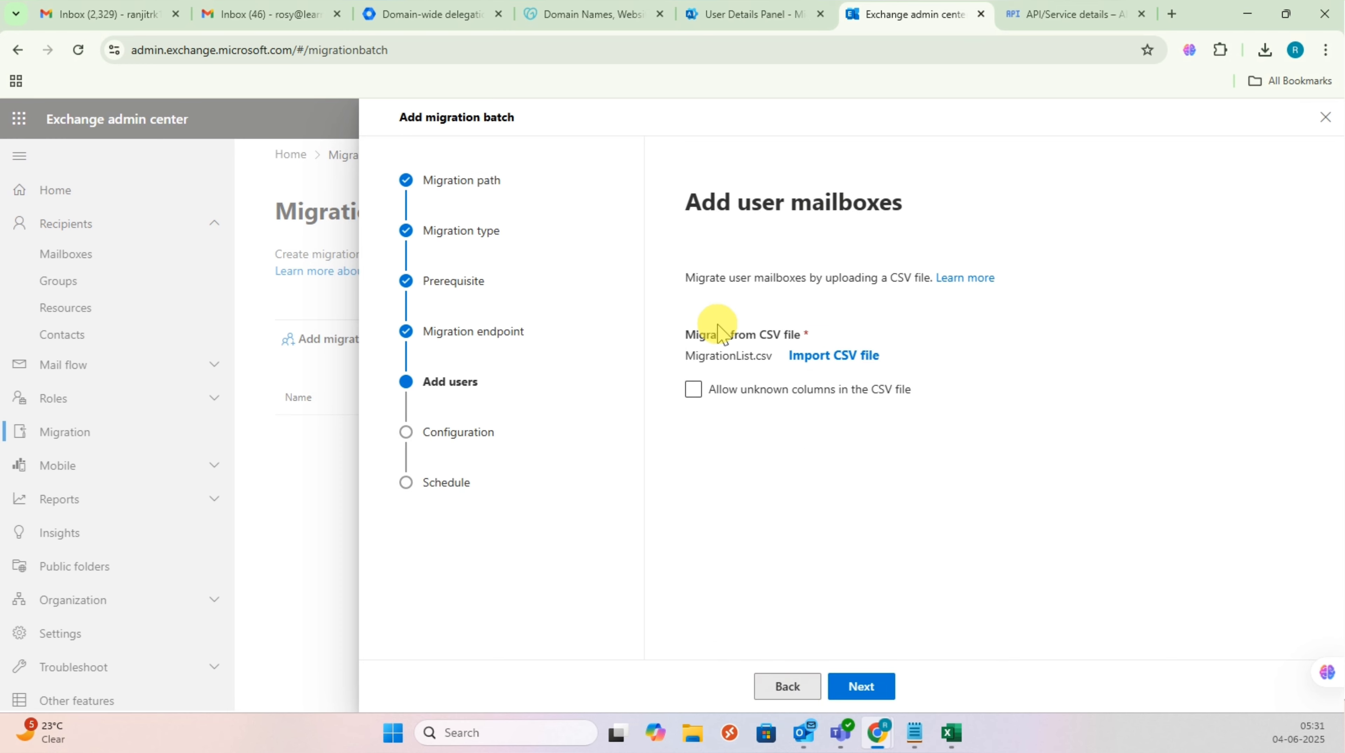
pyautogui.click(822, 360)
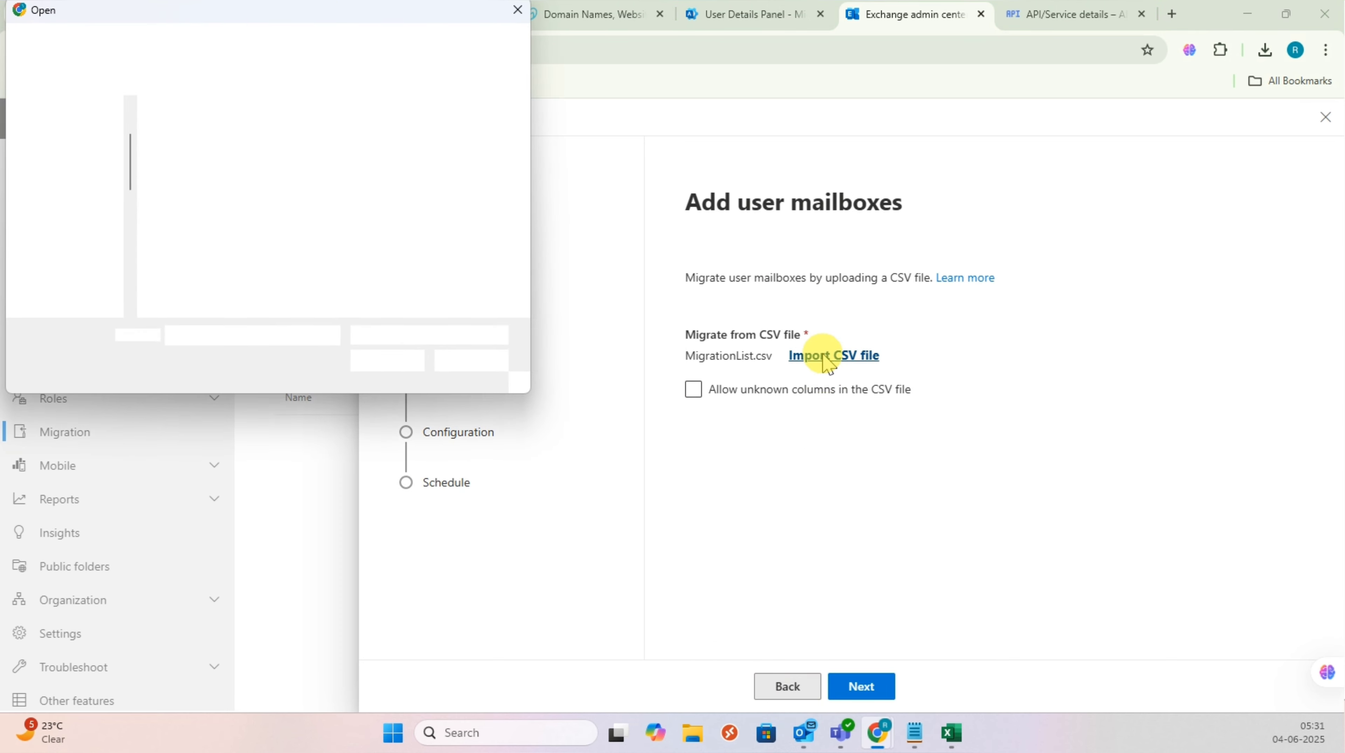
pyautogui.doubleClick(406, 185)
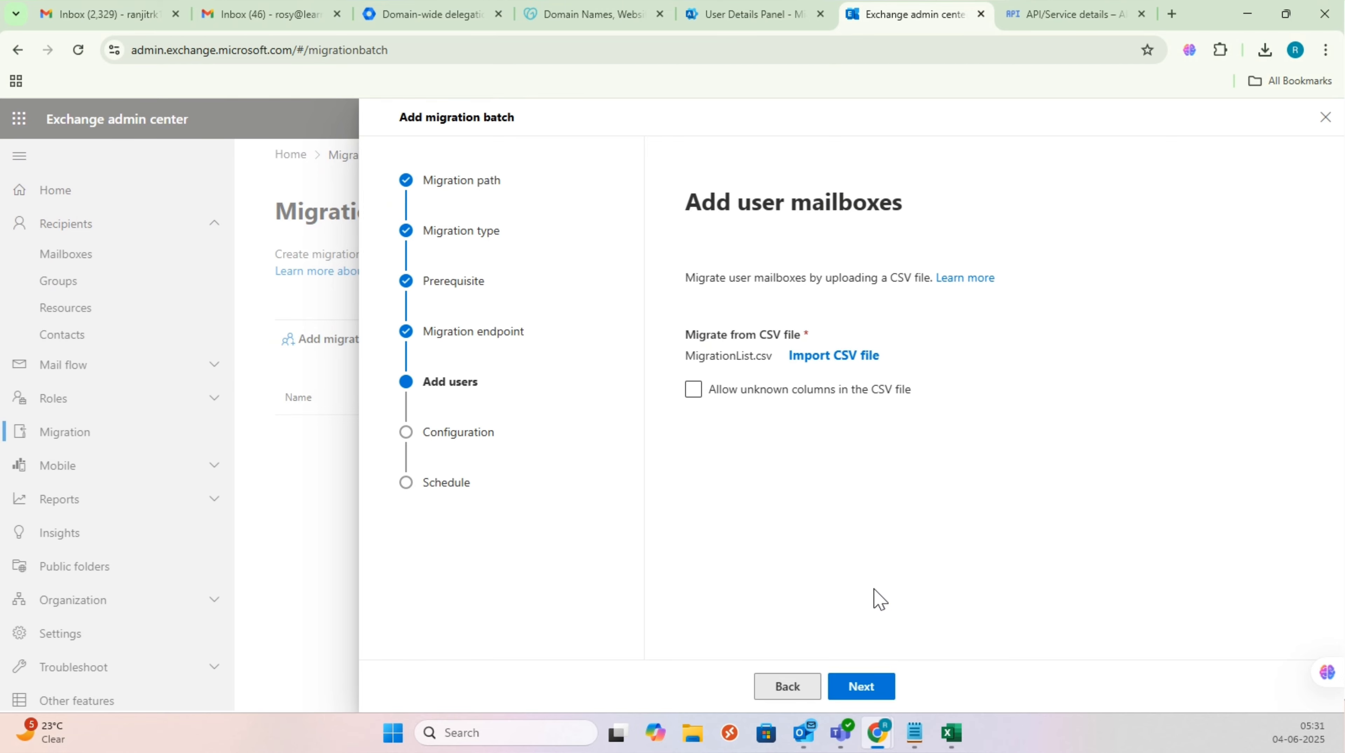
# Step: Step through configuration and scheduling, then save the batch and finish the wizard
pyautogui.click(873, 694)
pyautogui.click(863, 686)
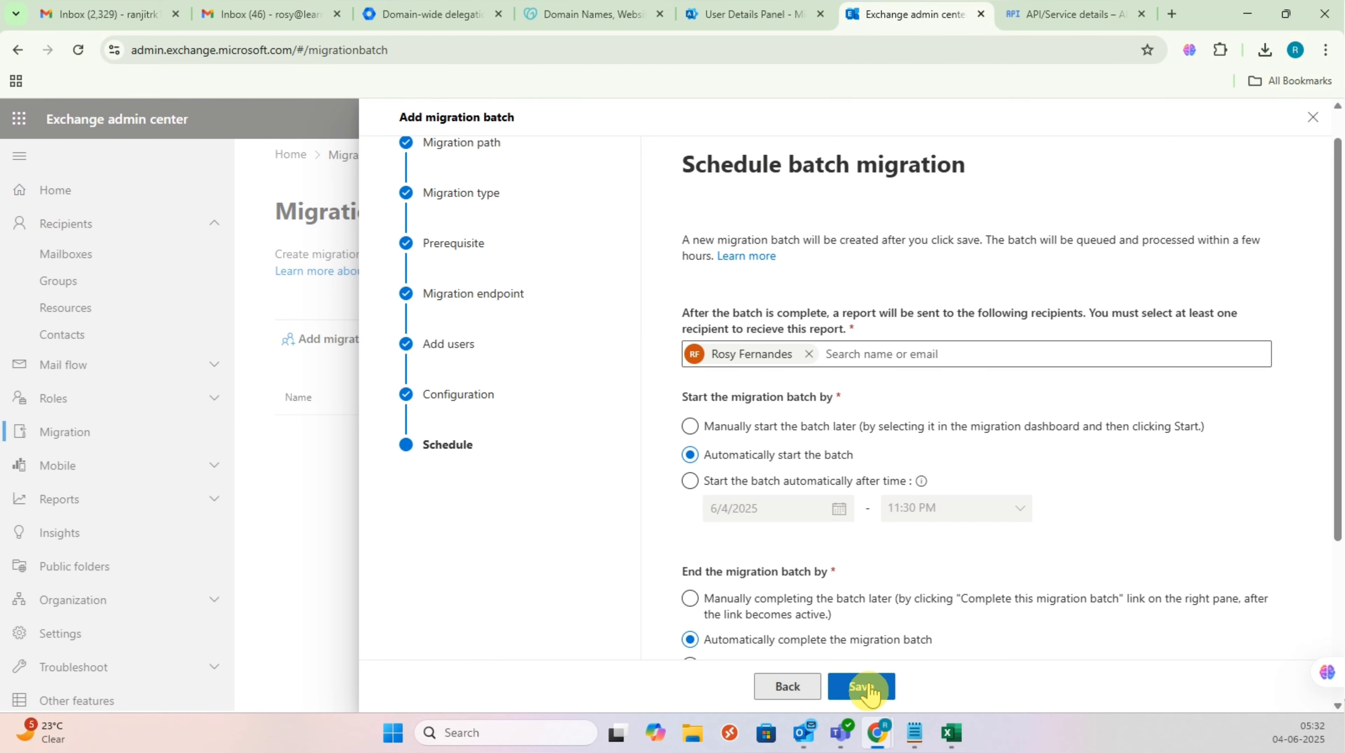
pyautogui.click(865, 685)
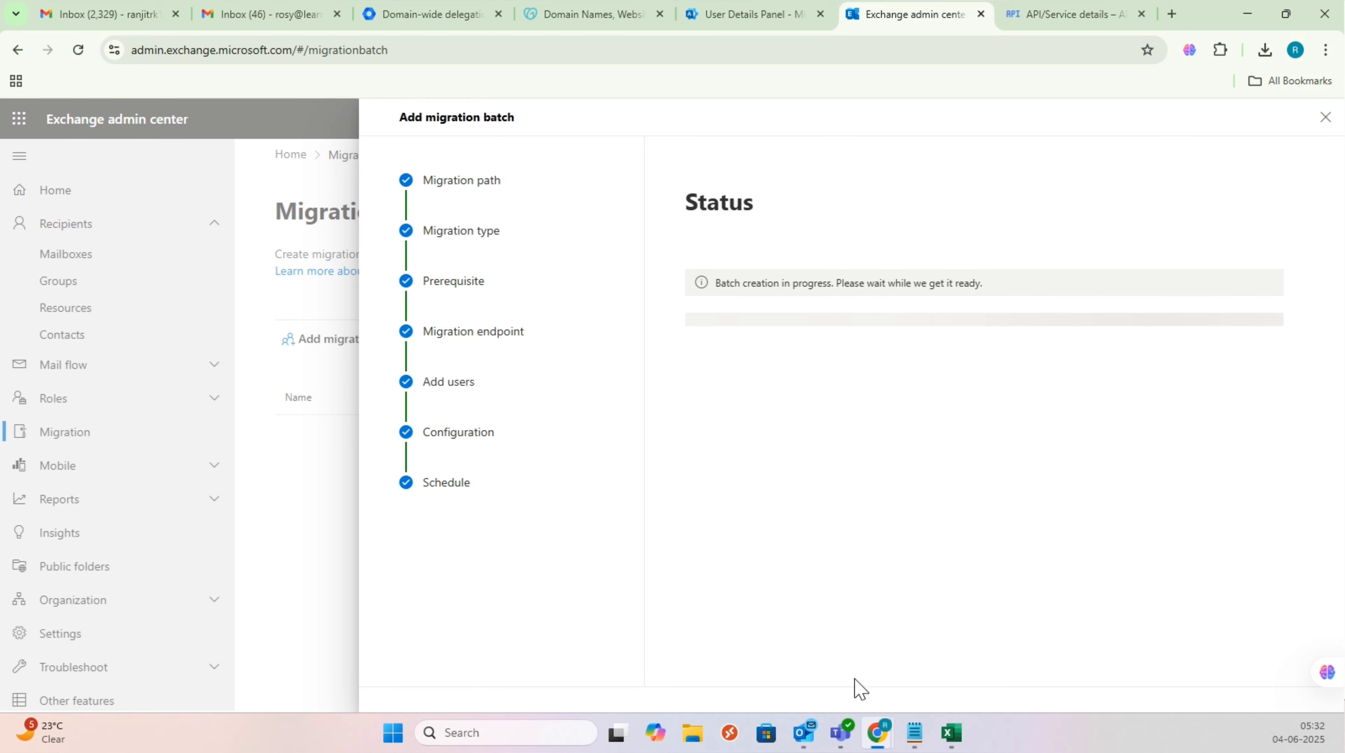
pyautogui.click(790, 686)
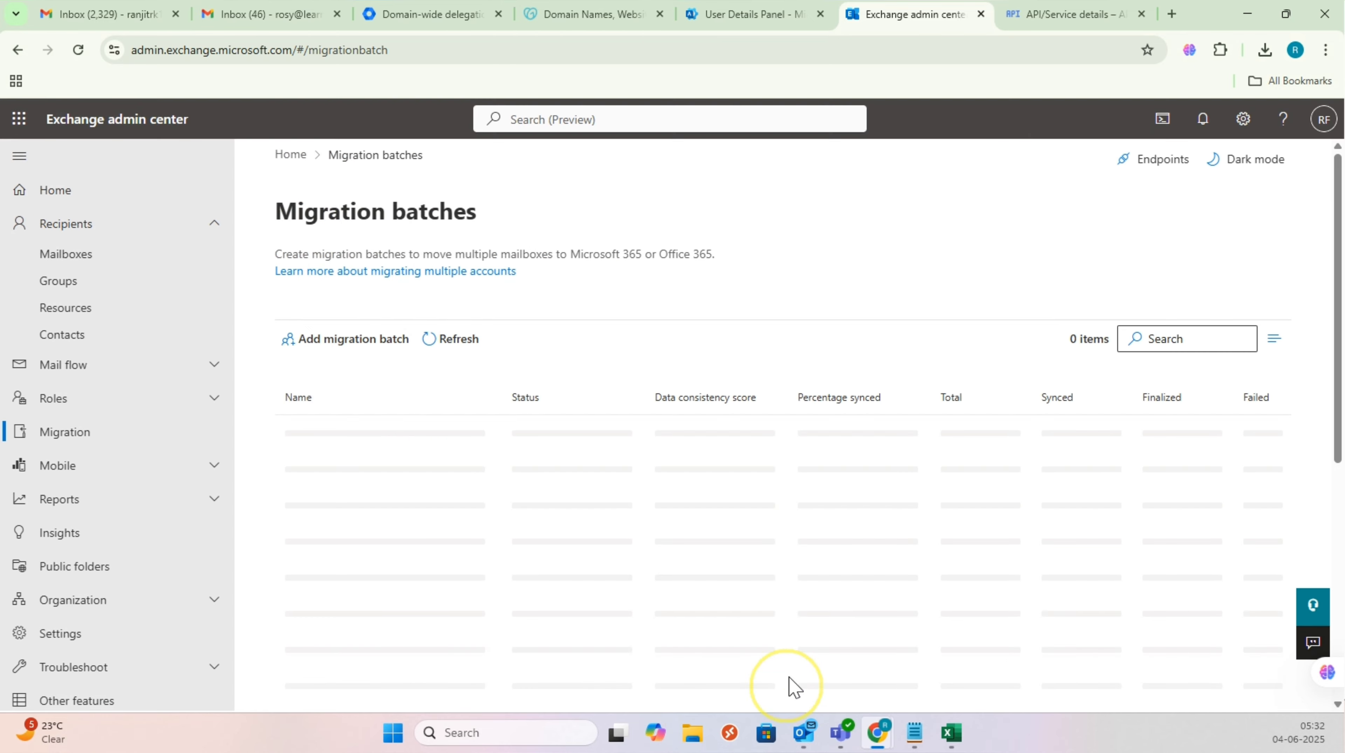